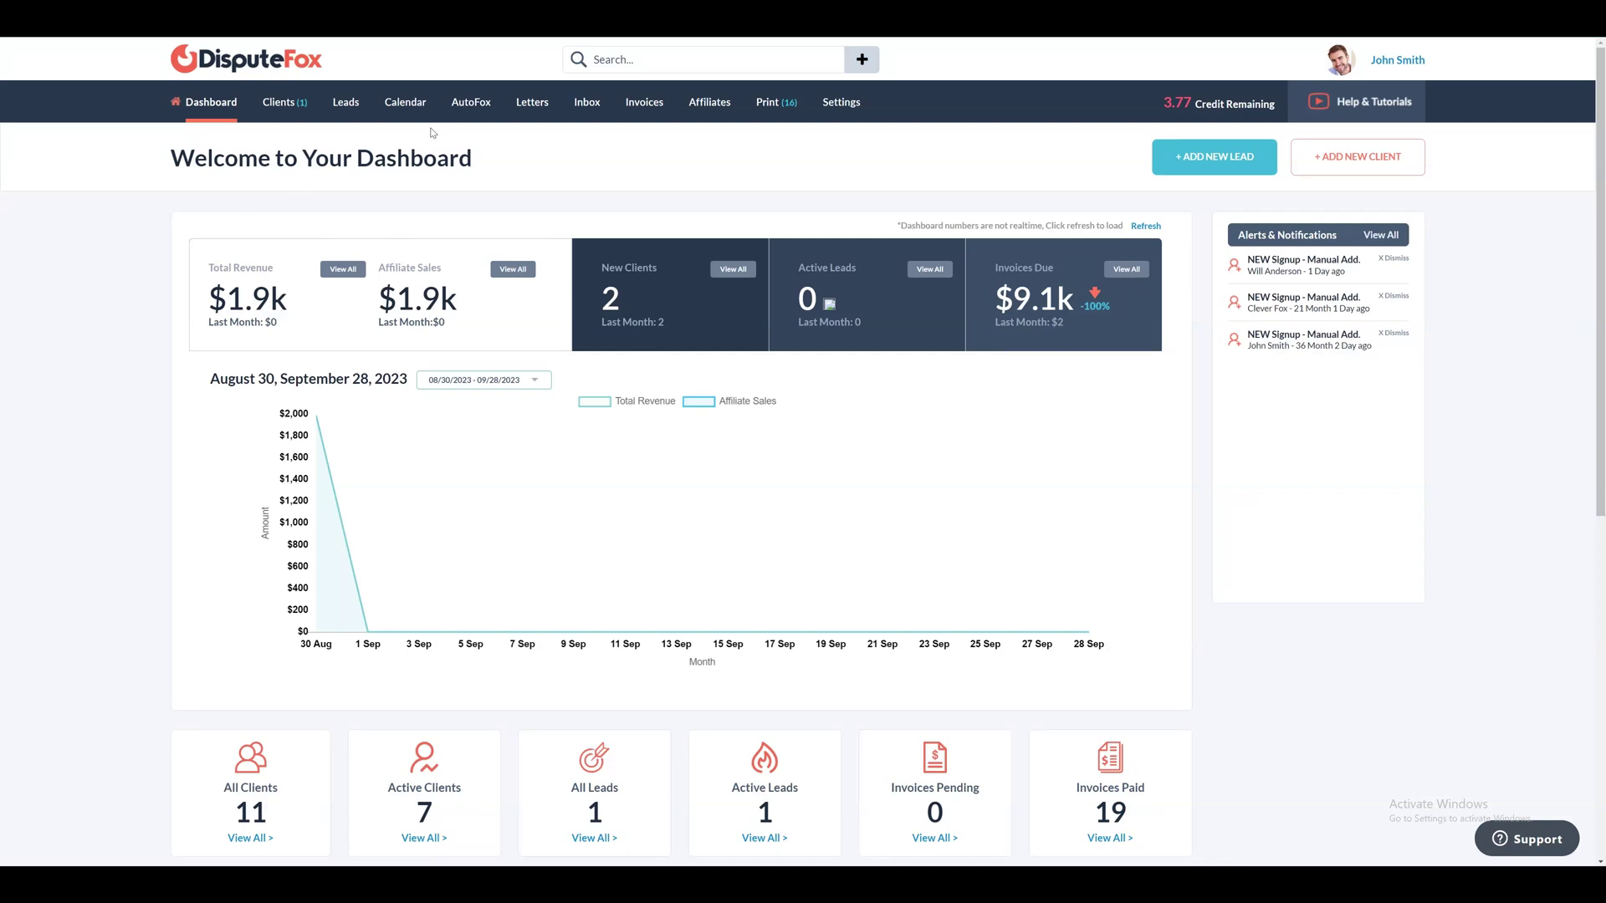
# Go to AutoFox and scroll through the 36 campaigns, where only Lead Nurturing Campaign is Active
pyautogui.click(470, 112)
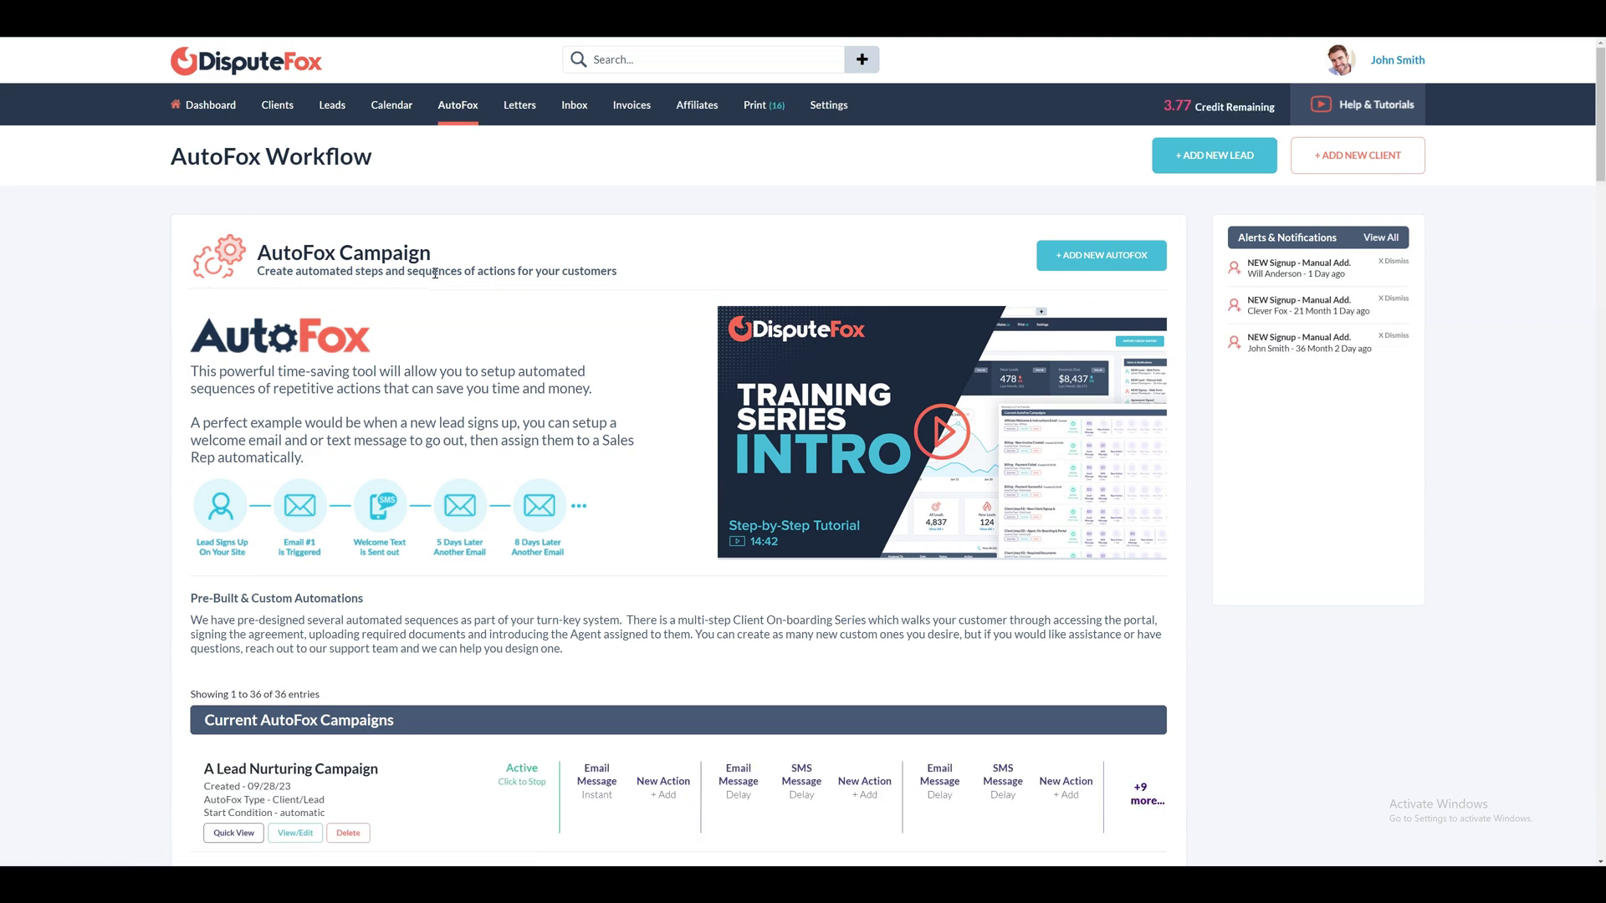
pyautogui.scroll(-2, 435, 278)
pyautogui.scroll(-7, 434, 277)
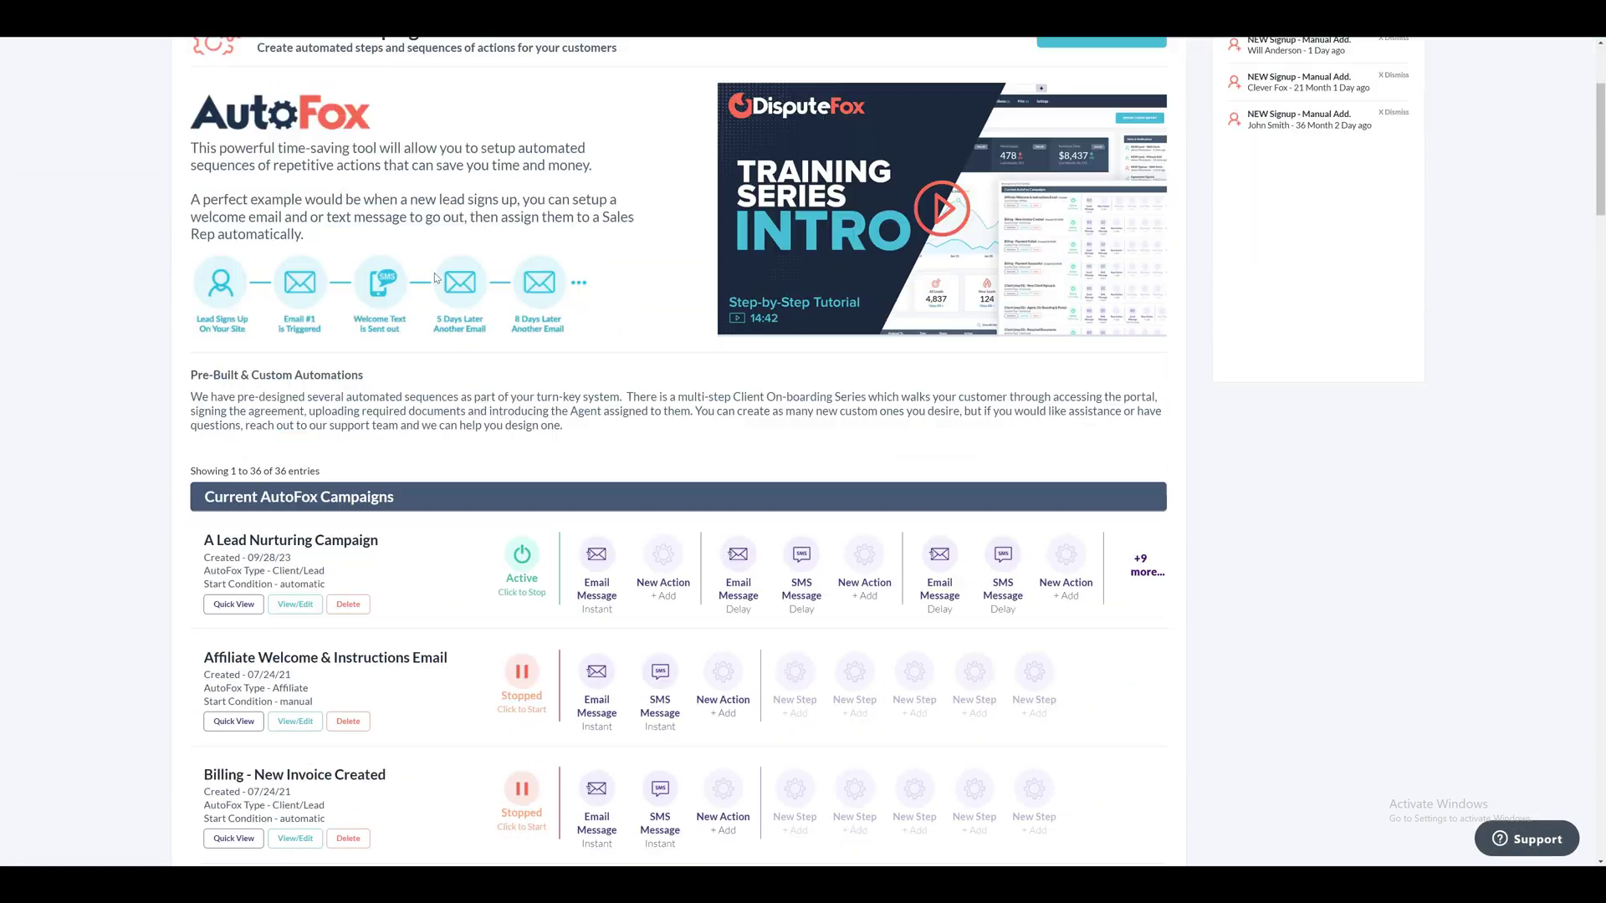
pyautogui.scroll(-8, 435, 277)
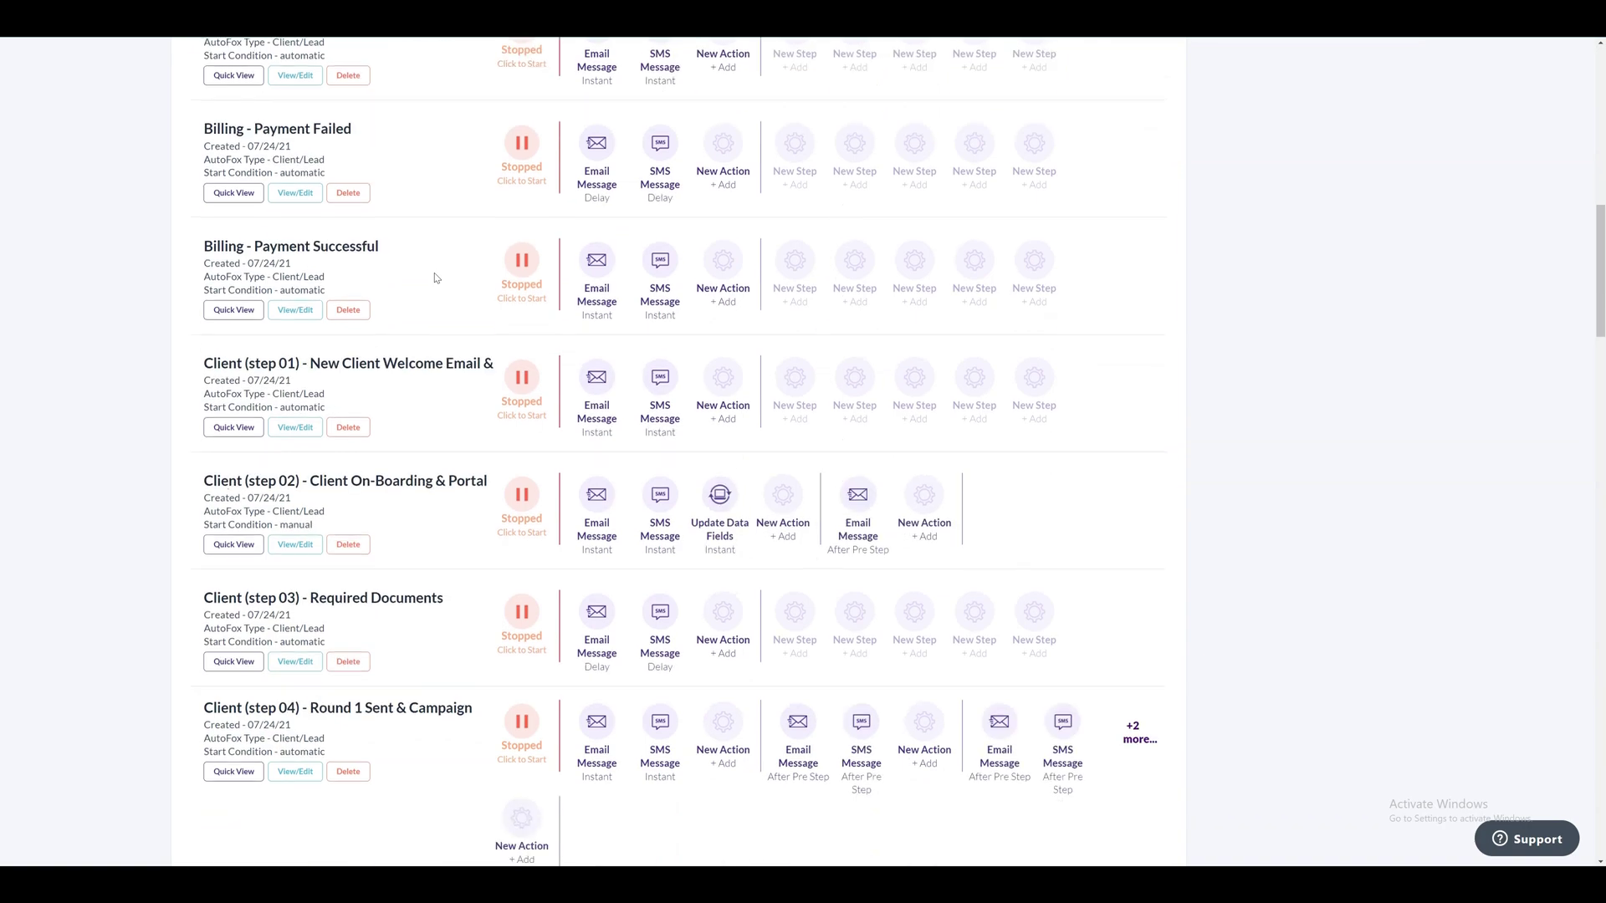
pyautogui.scroll(8, 435, 277)
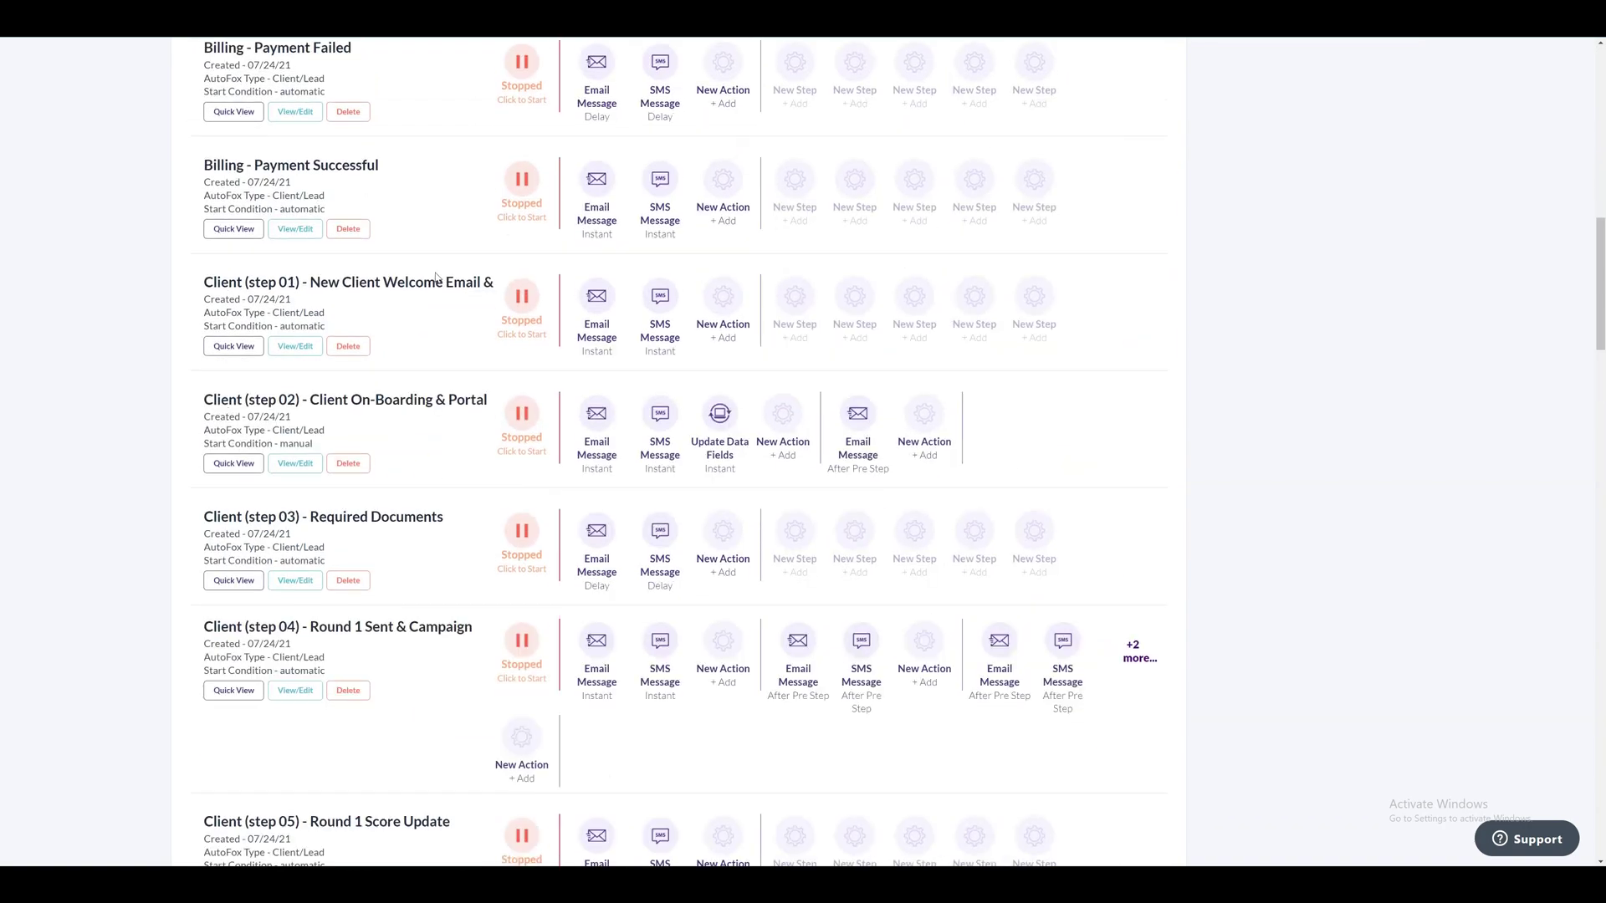
pyautogui.scroll(8, 434, 278)
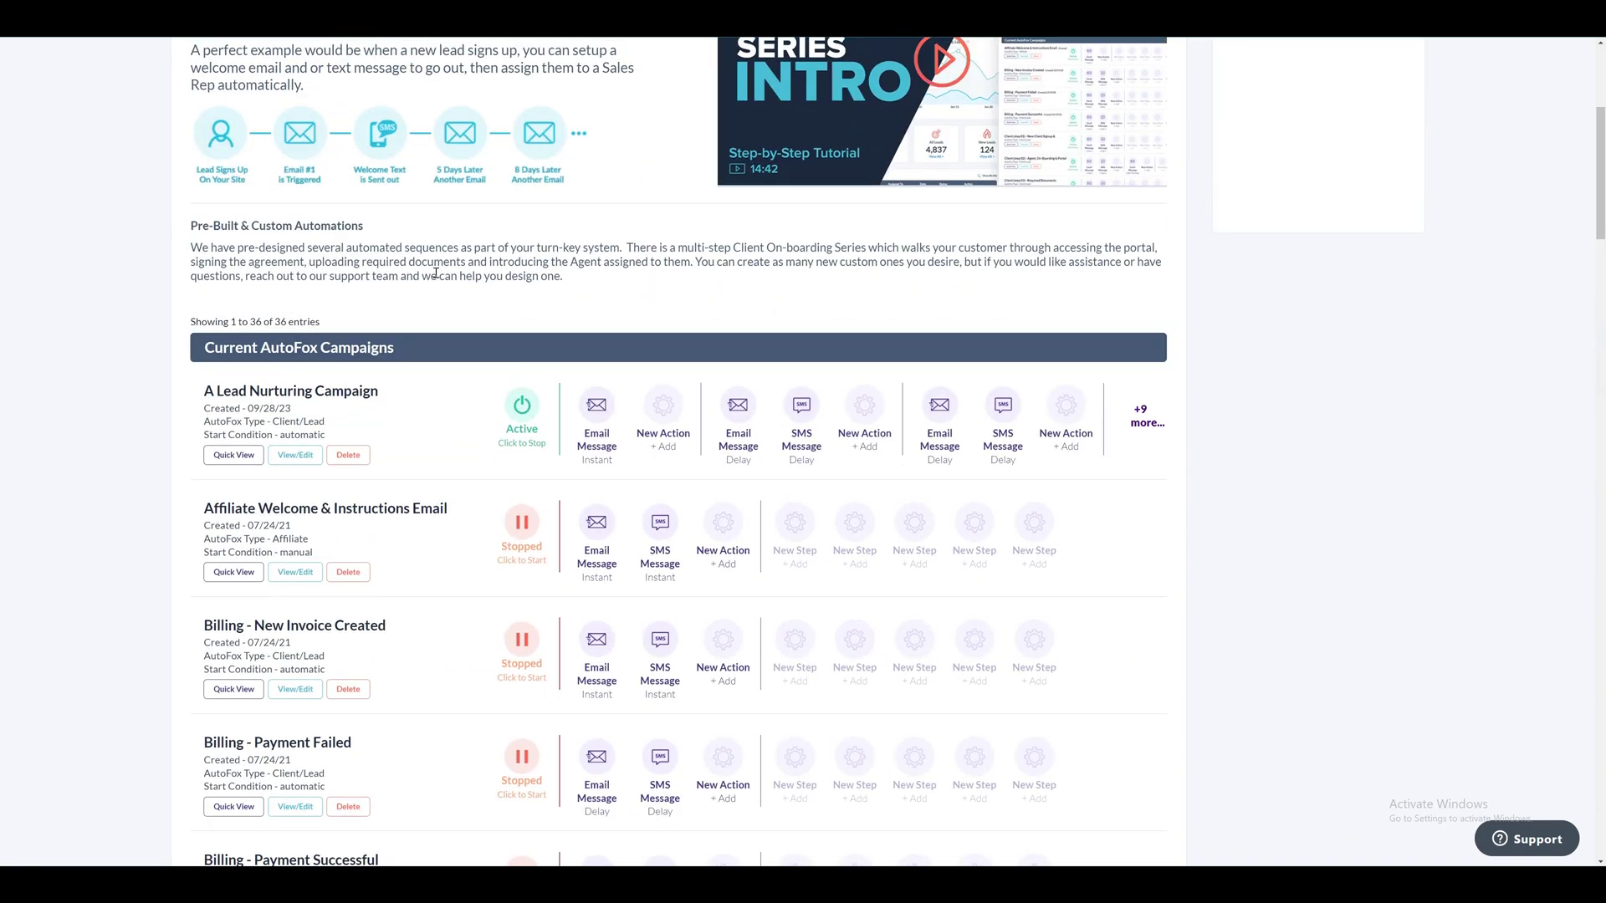
pyautogui.scroll(1, 435, 278)
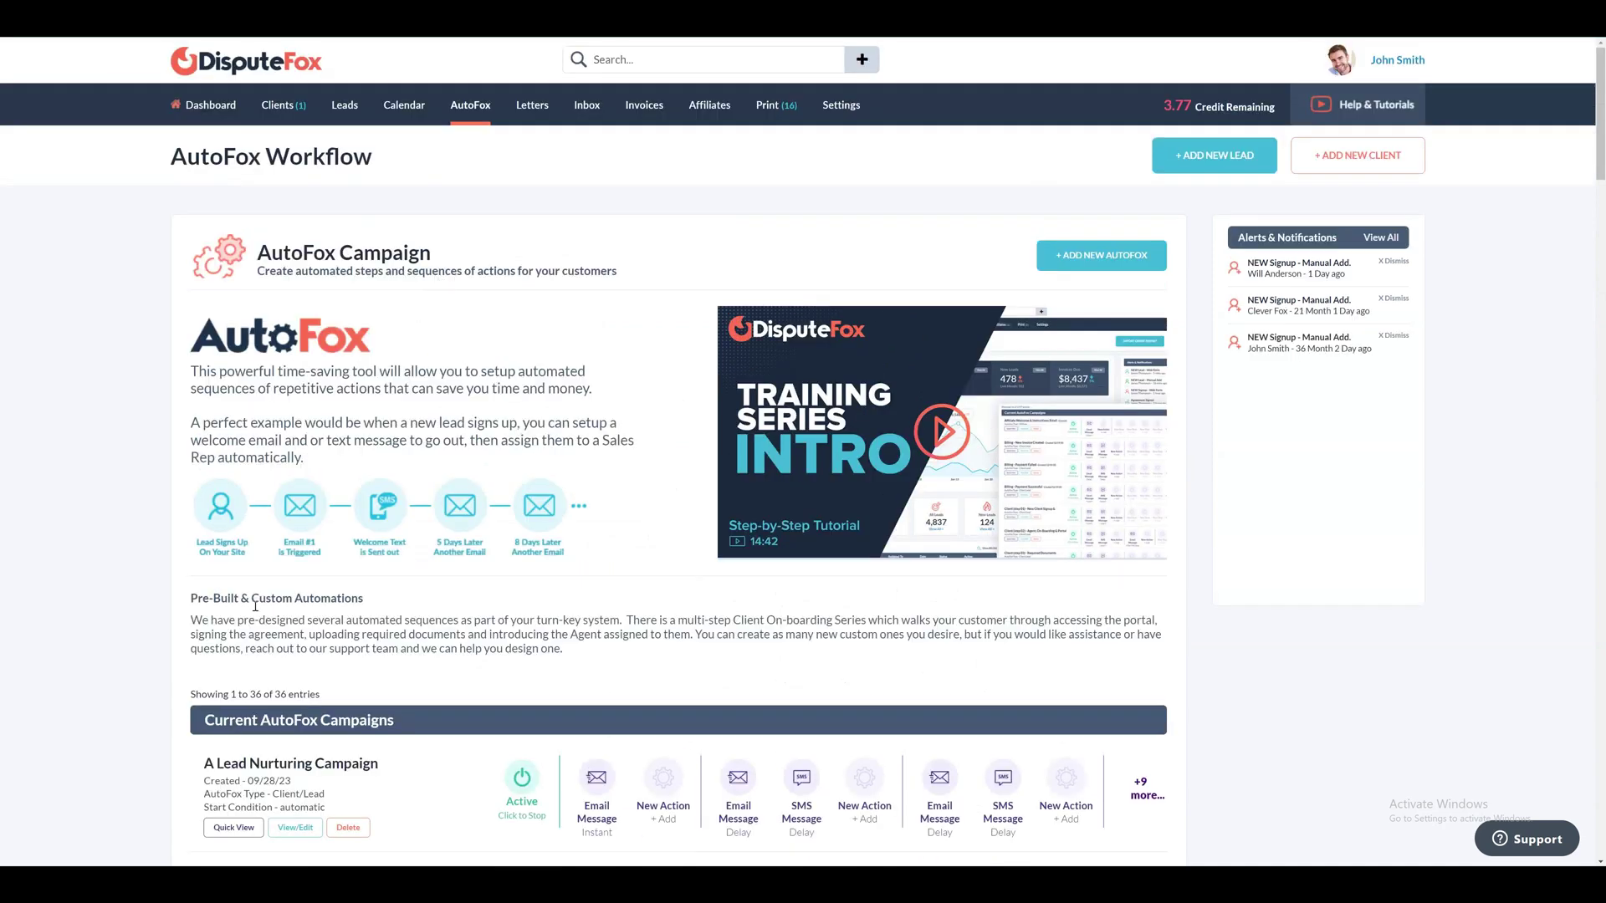
pyautogui.scroll(-4, 280, 588)
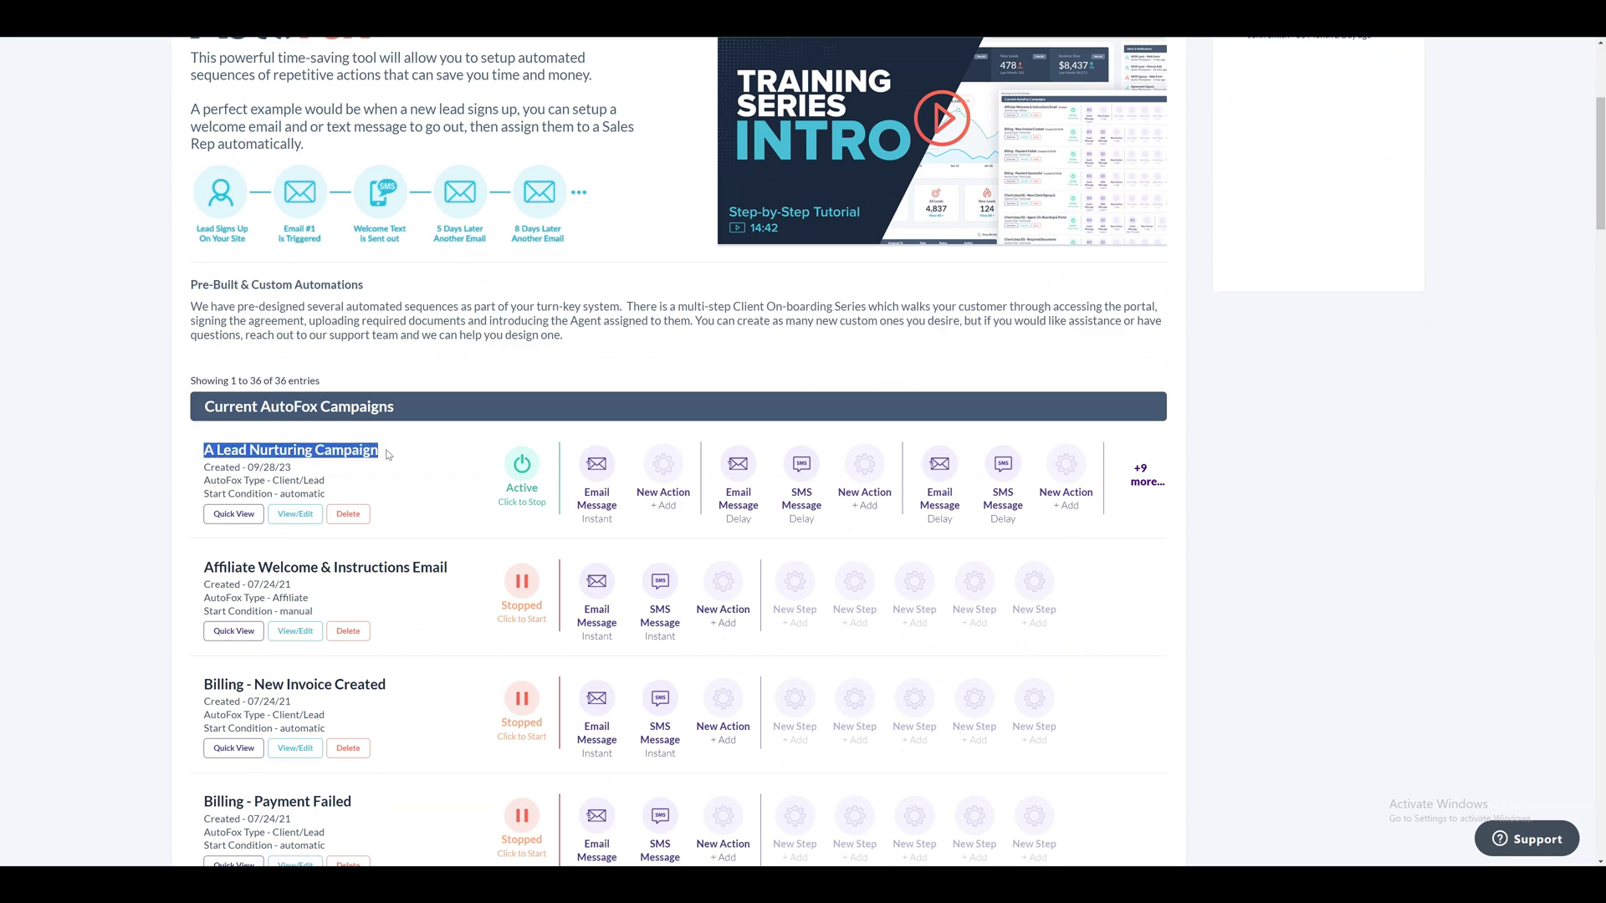
pyautogui.click(296, 514)
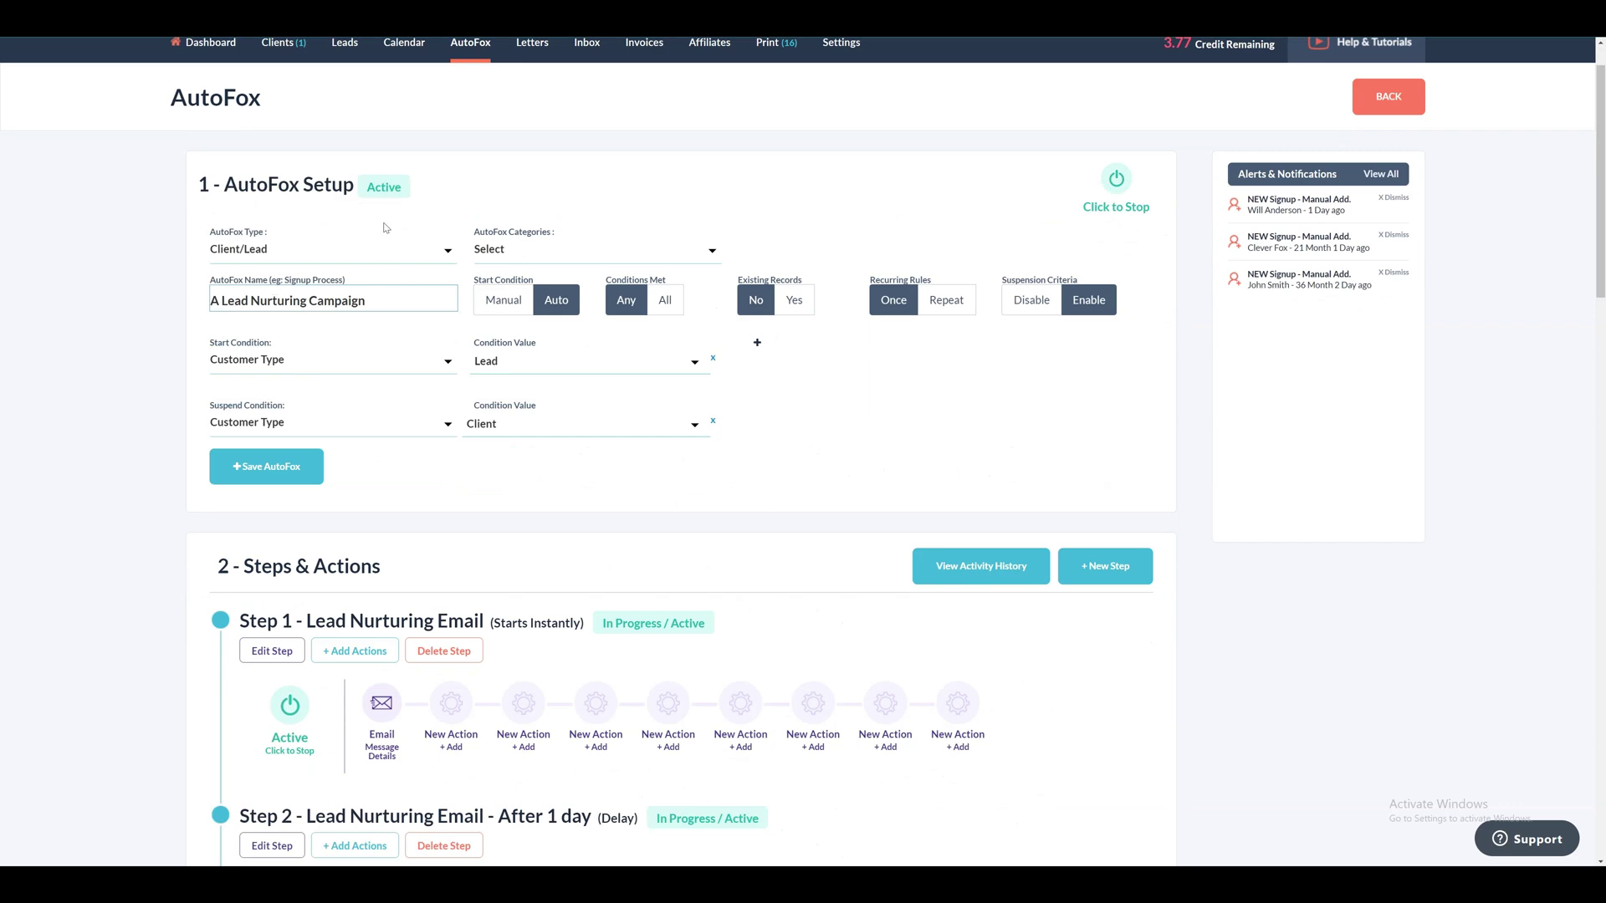
pyautogui.scroll(-3, 764, 249)
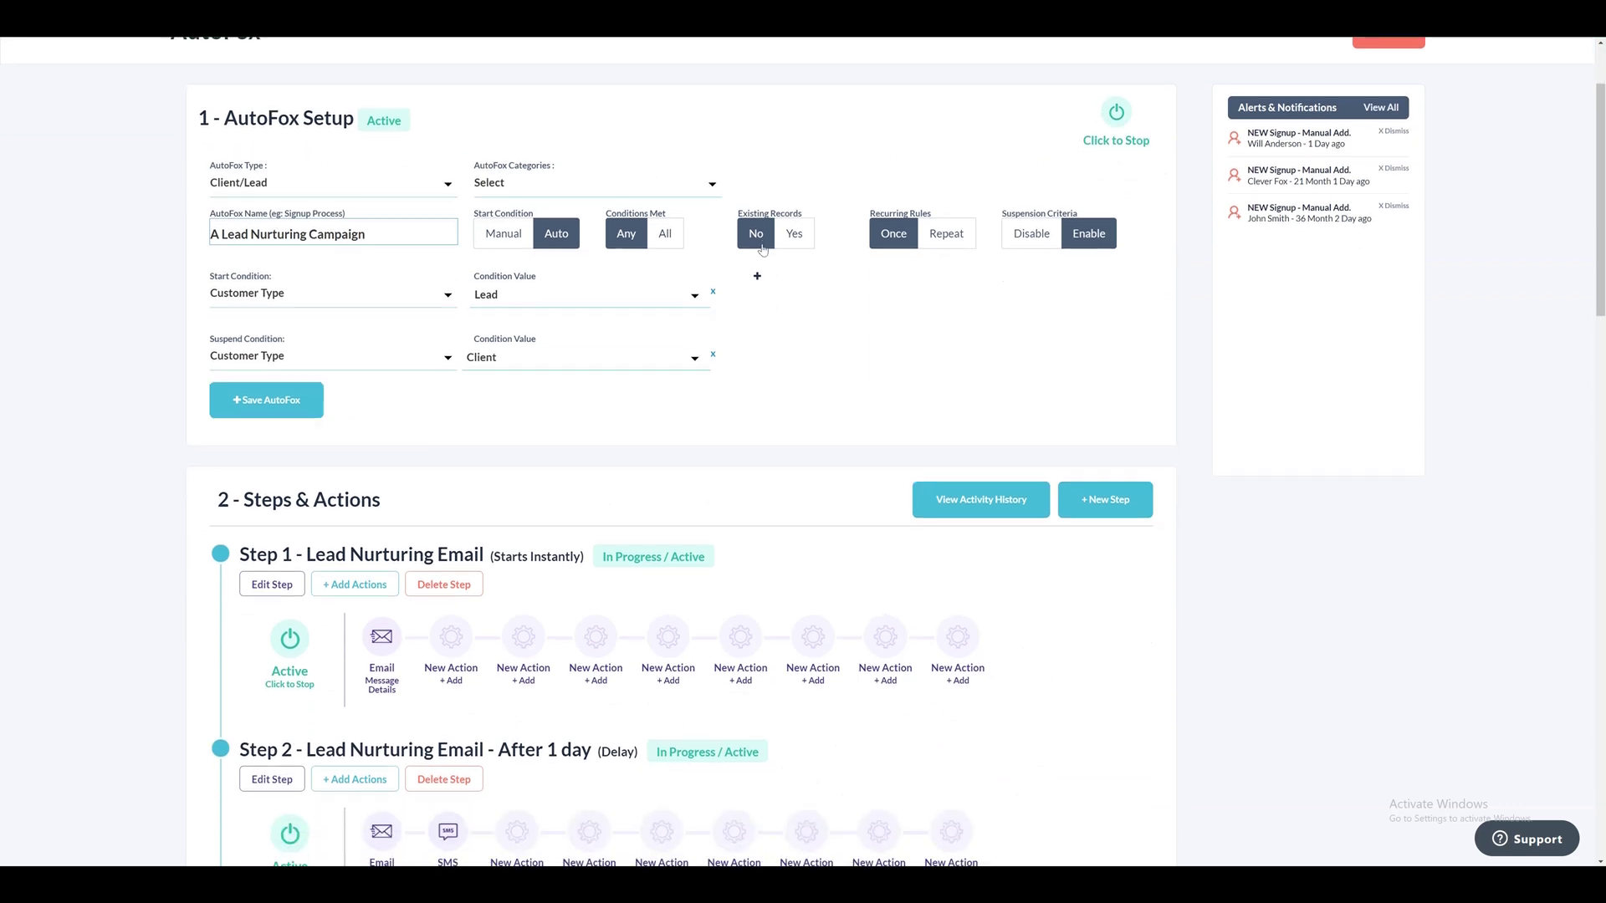
pyautogui.scroll(-4, 763, 249)
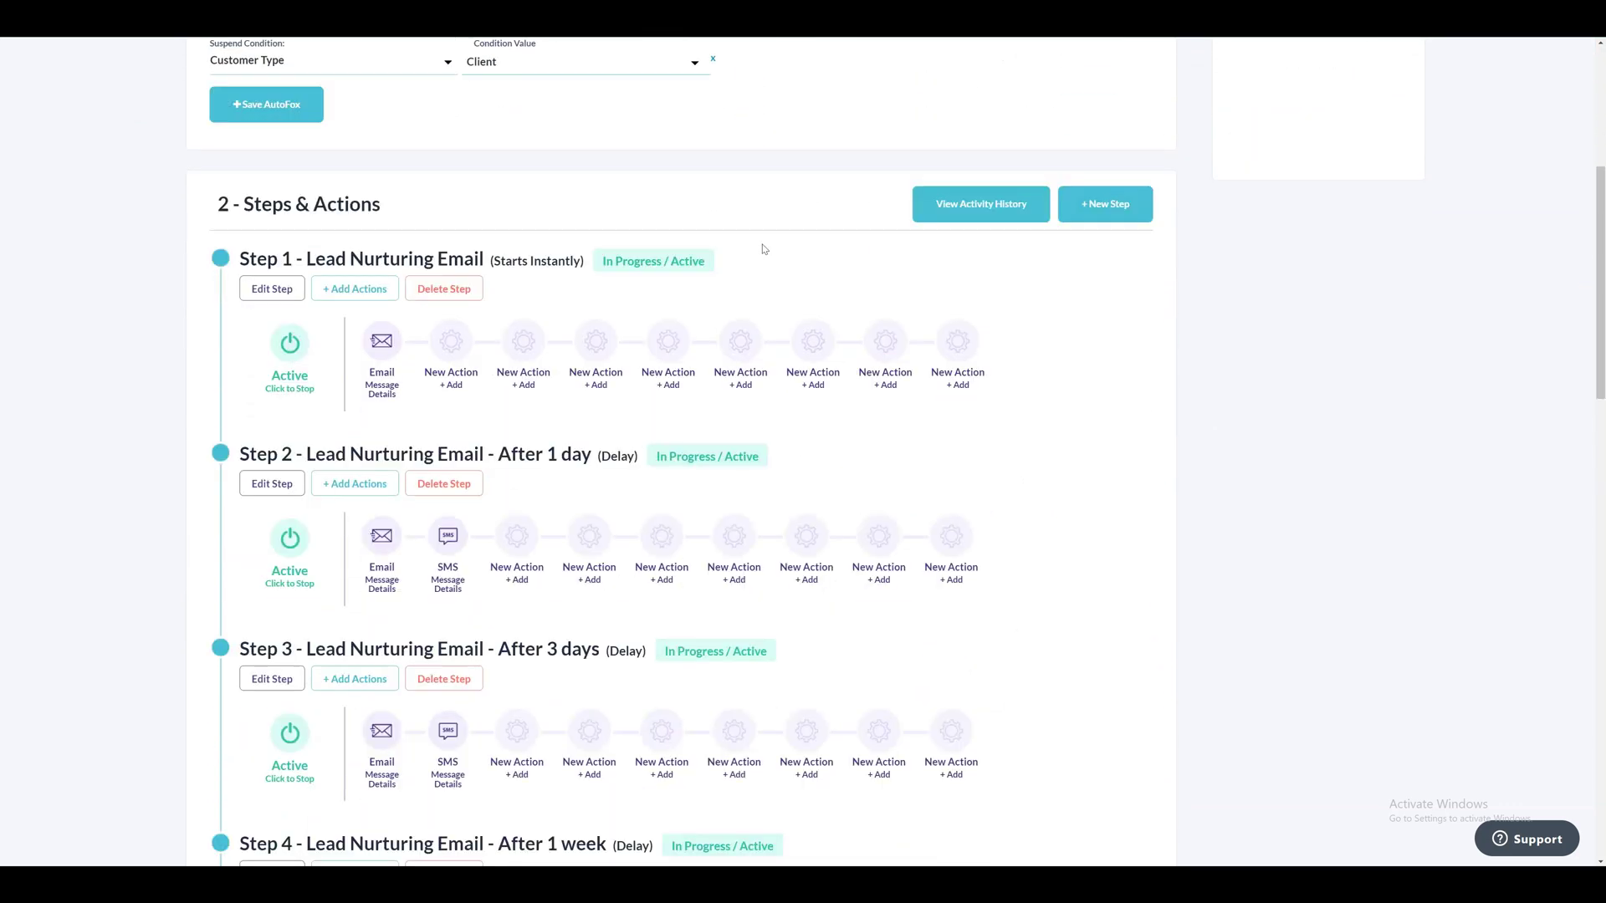
pyautogui.scroll(-5, 764, 249)
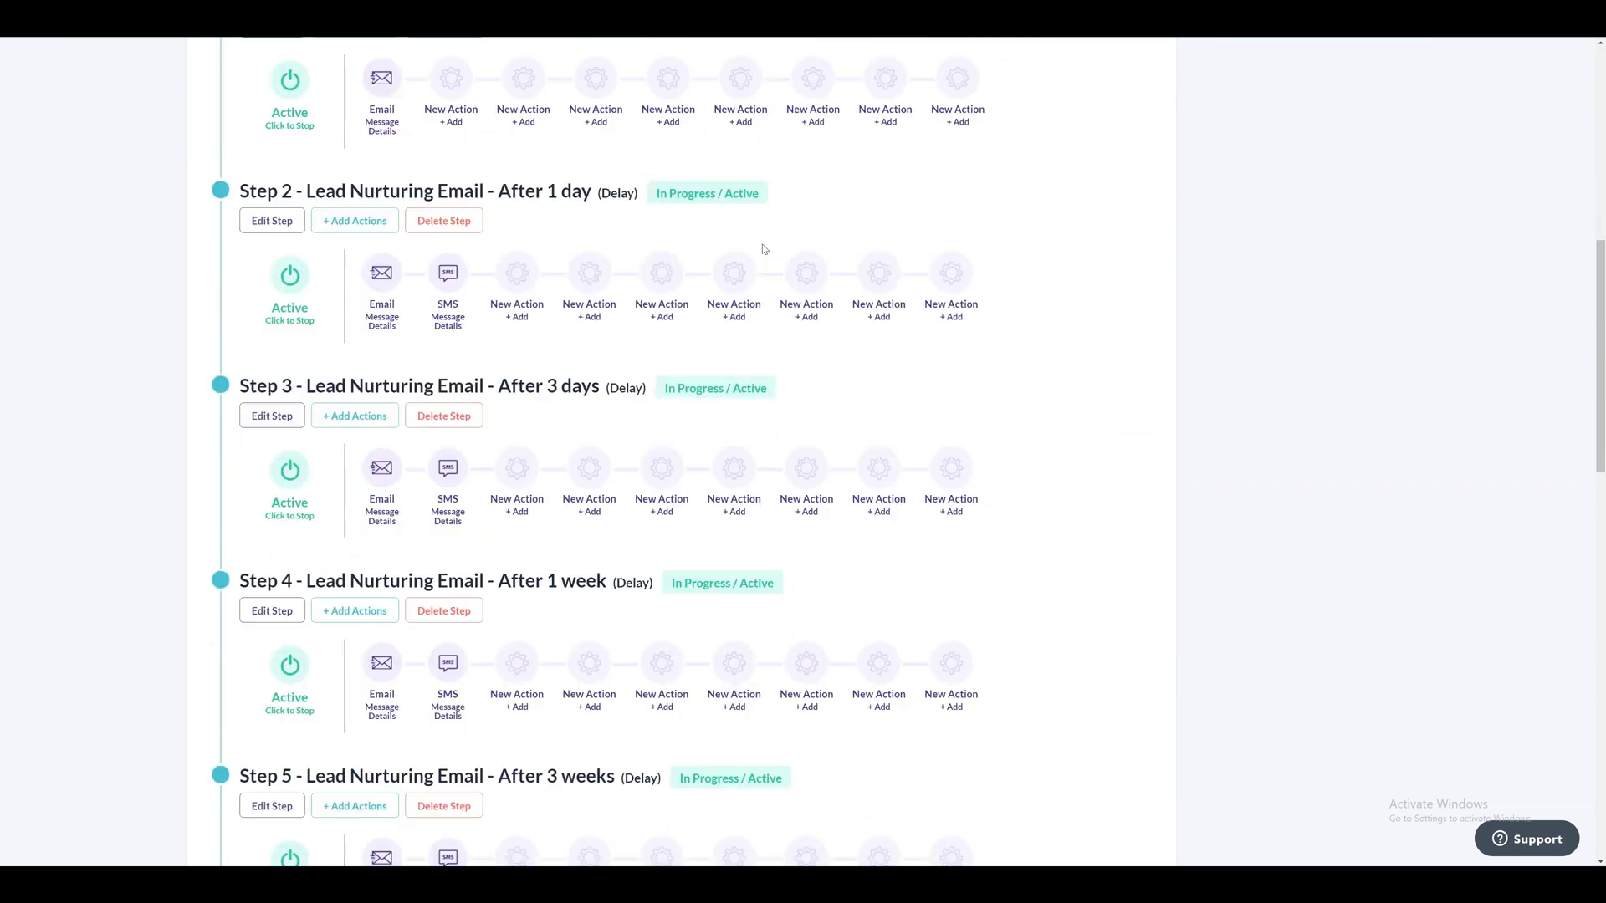
pyautogui.scroll(-2, 763, 249)
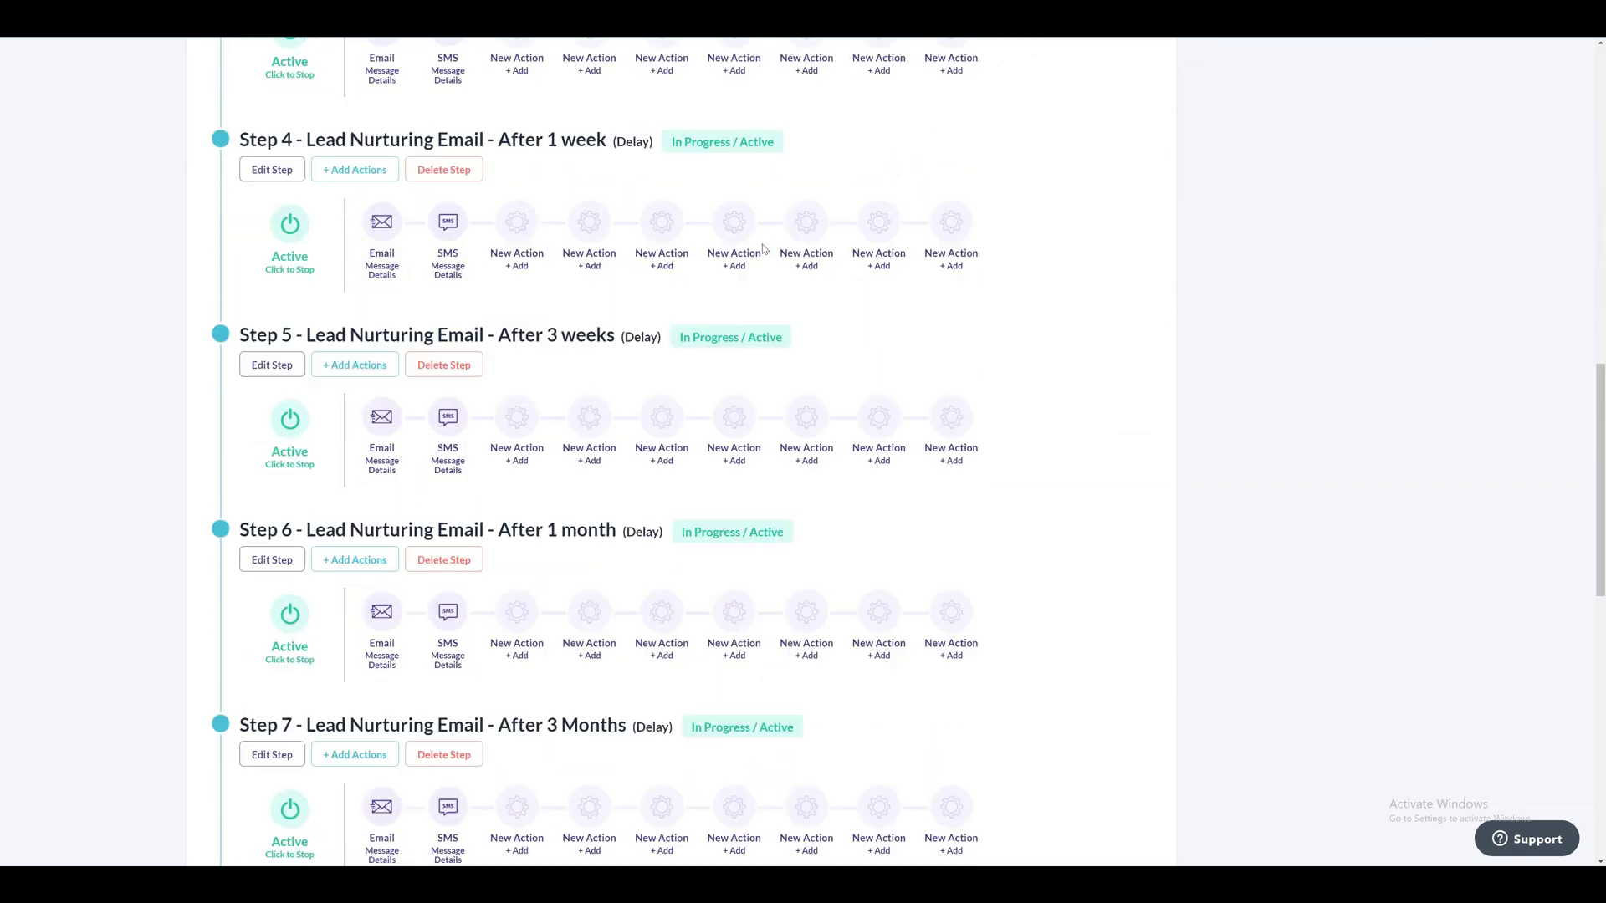
pyautogui.scroll(-2, 764, 249)
pyautogui.scroll(-4, 763, 249)
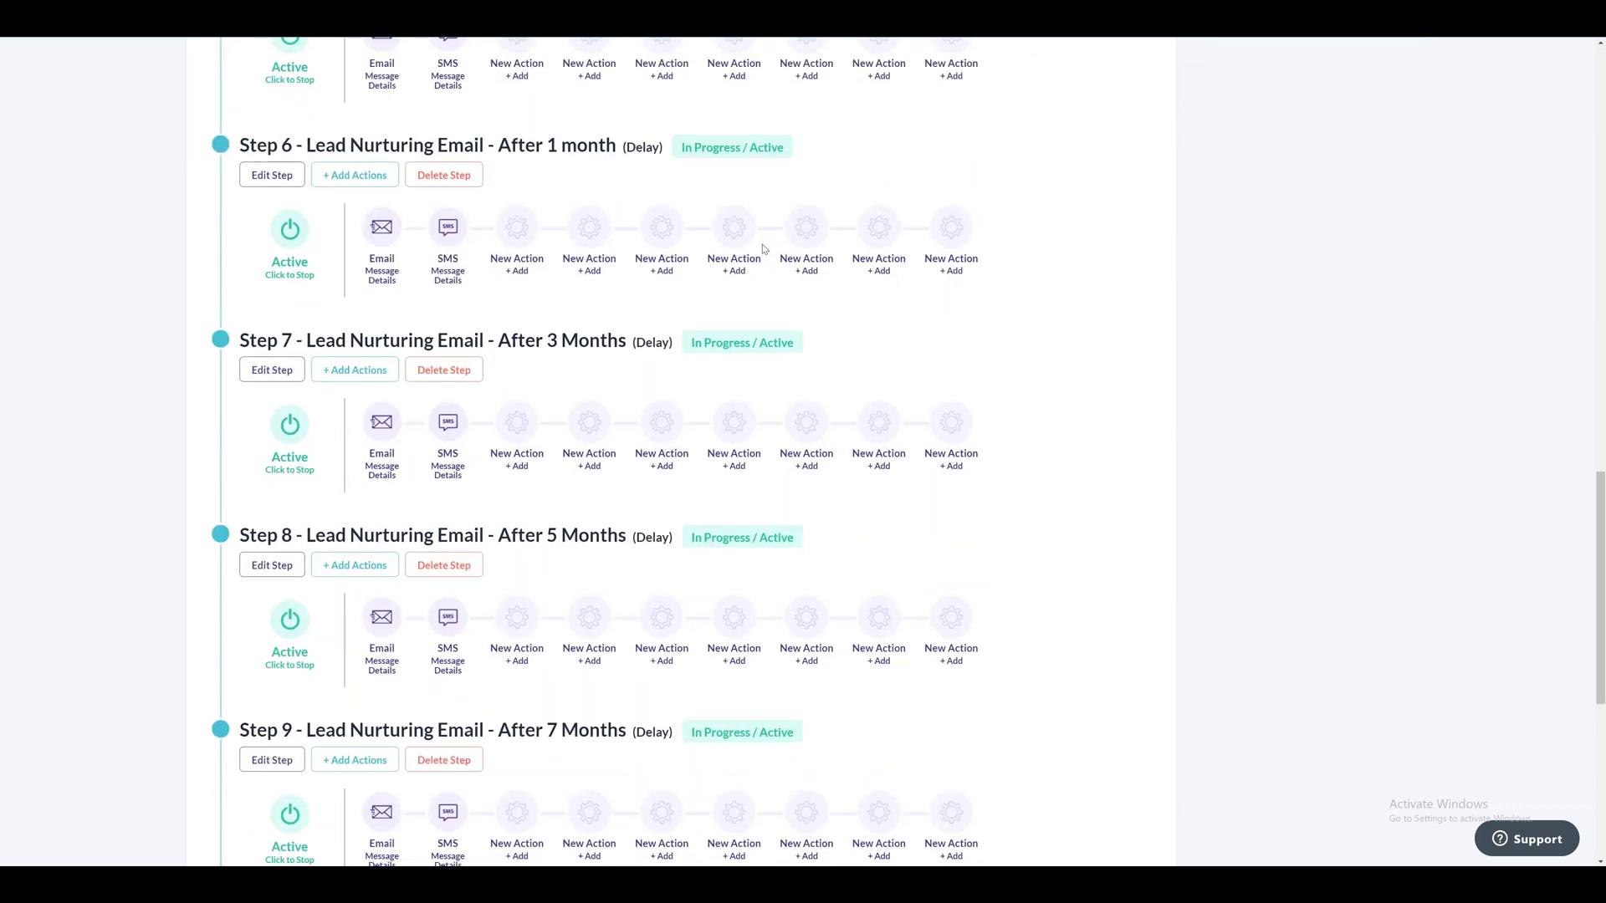
pyautogui.scroll(4, 764, 249)
pyautogui.scroll(14, 764, 249)
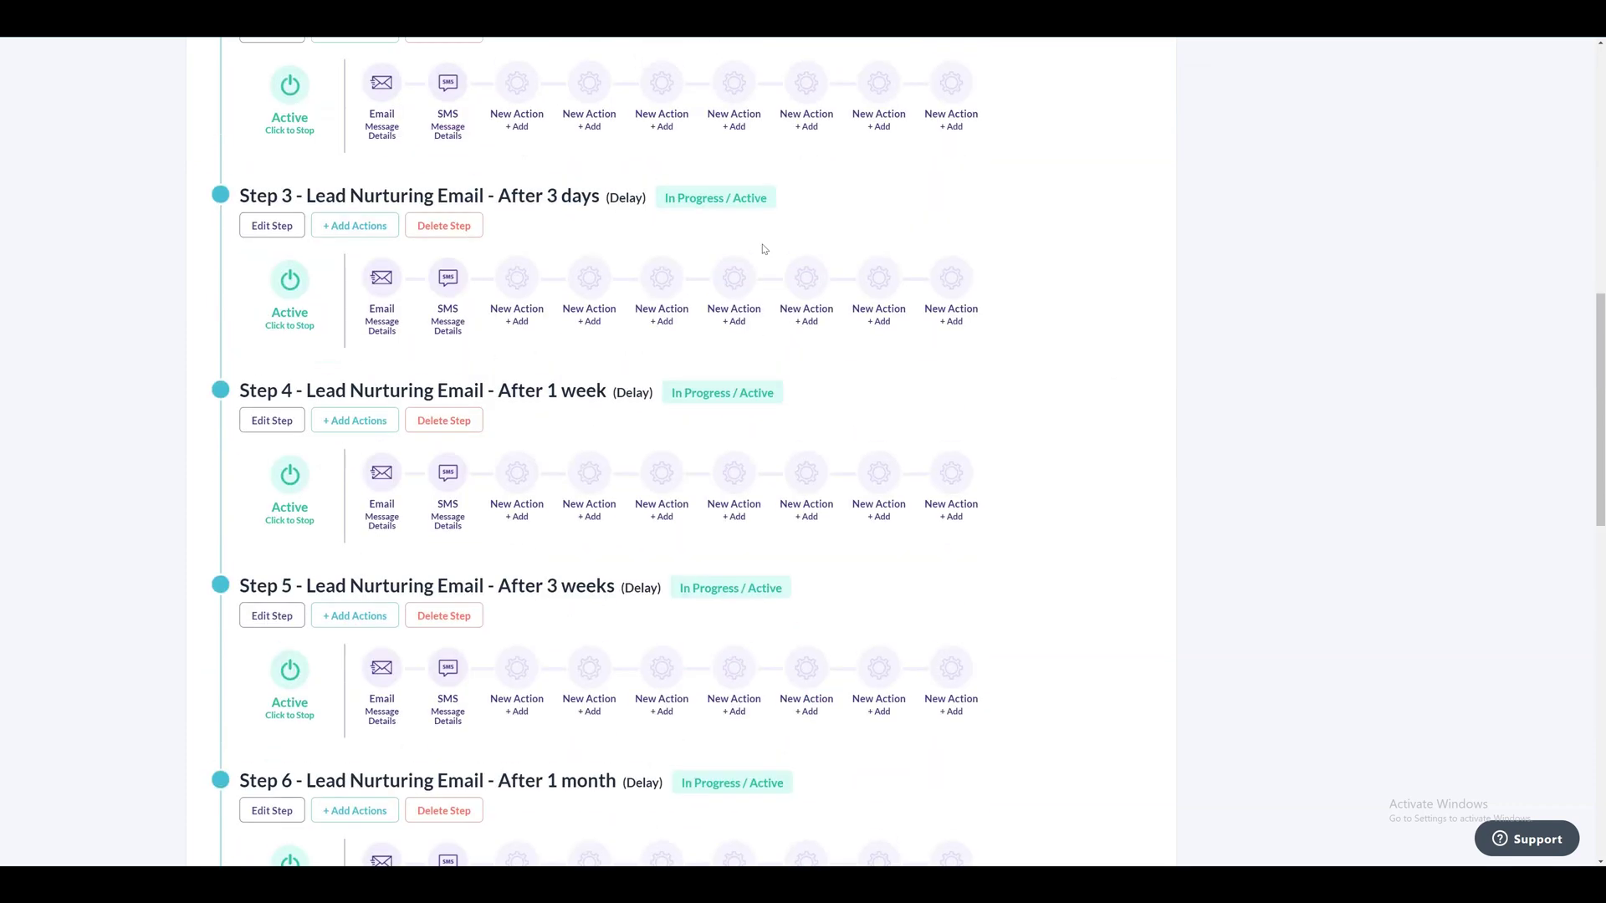
pyautogui.scroll(3, 763, 249)
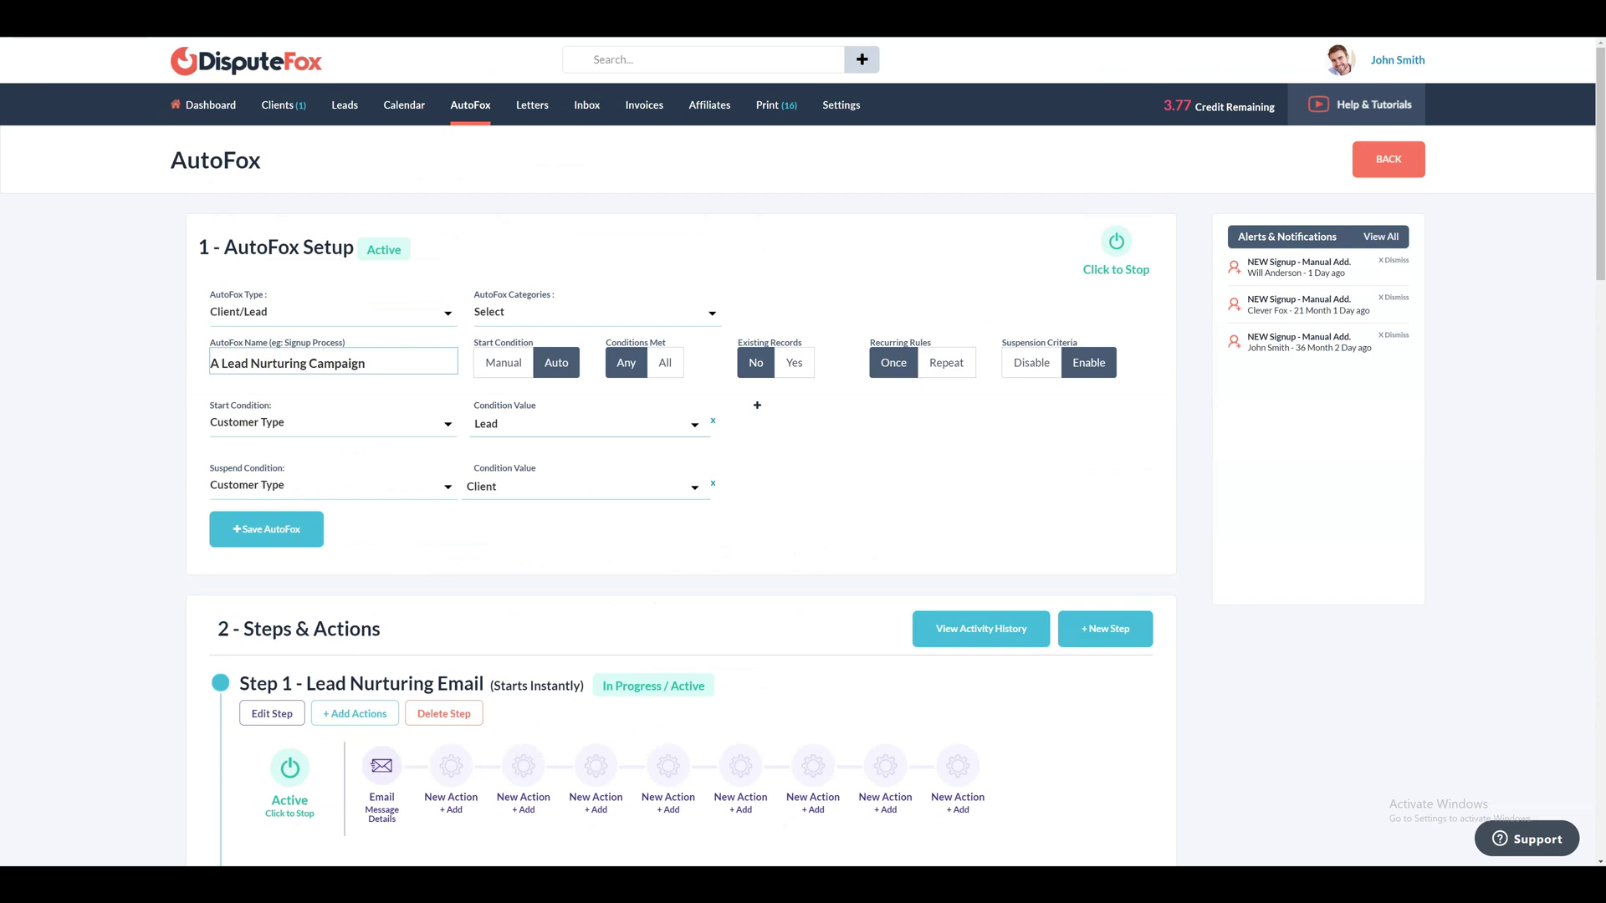
pyautogui.press('Return')
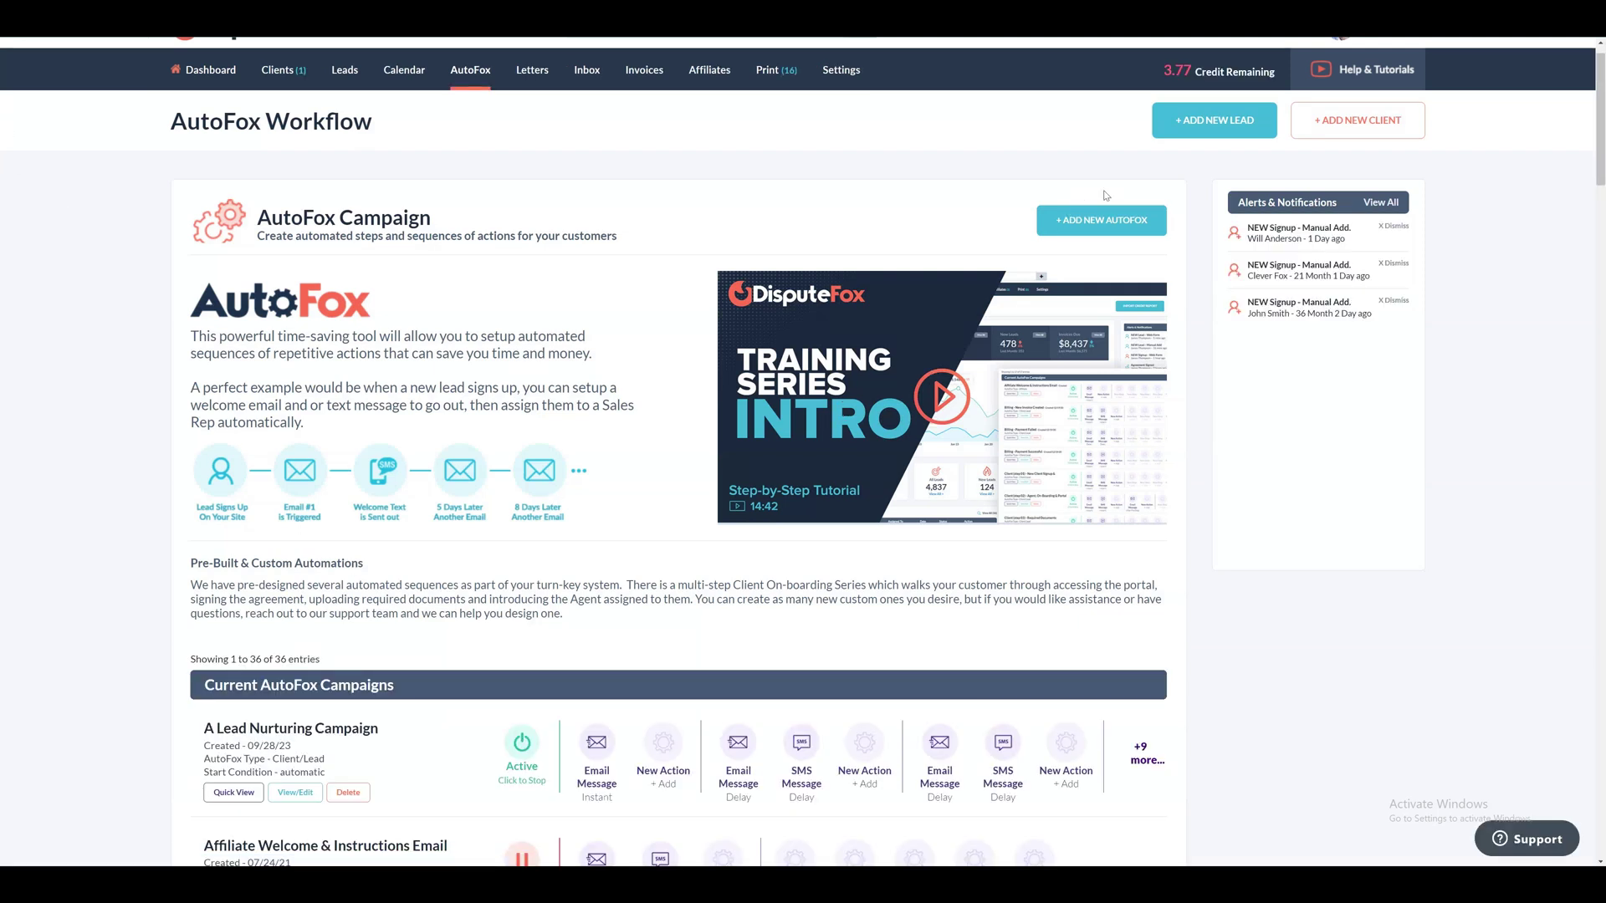
# Start a new AutoFox and keep its type as Client/Lead
pyautogui.click(1098, 232)
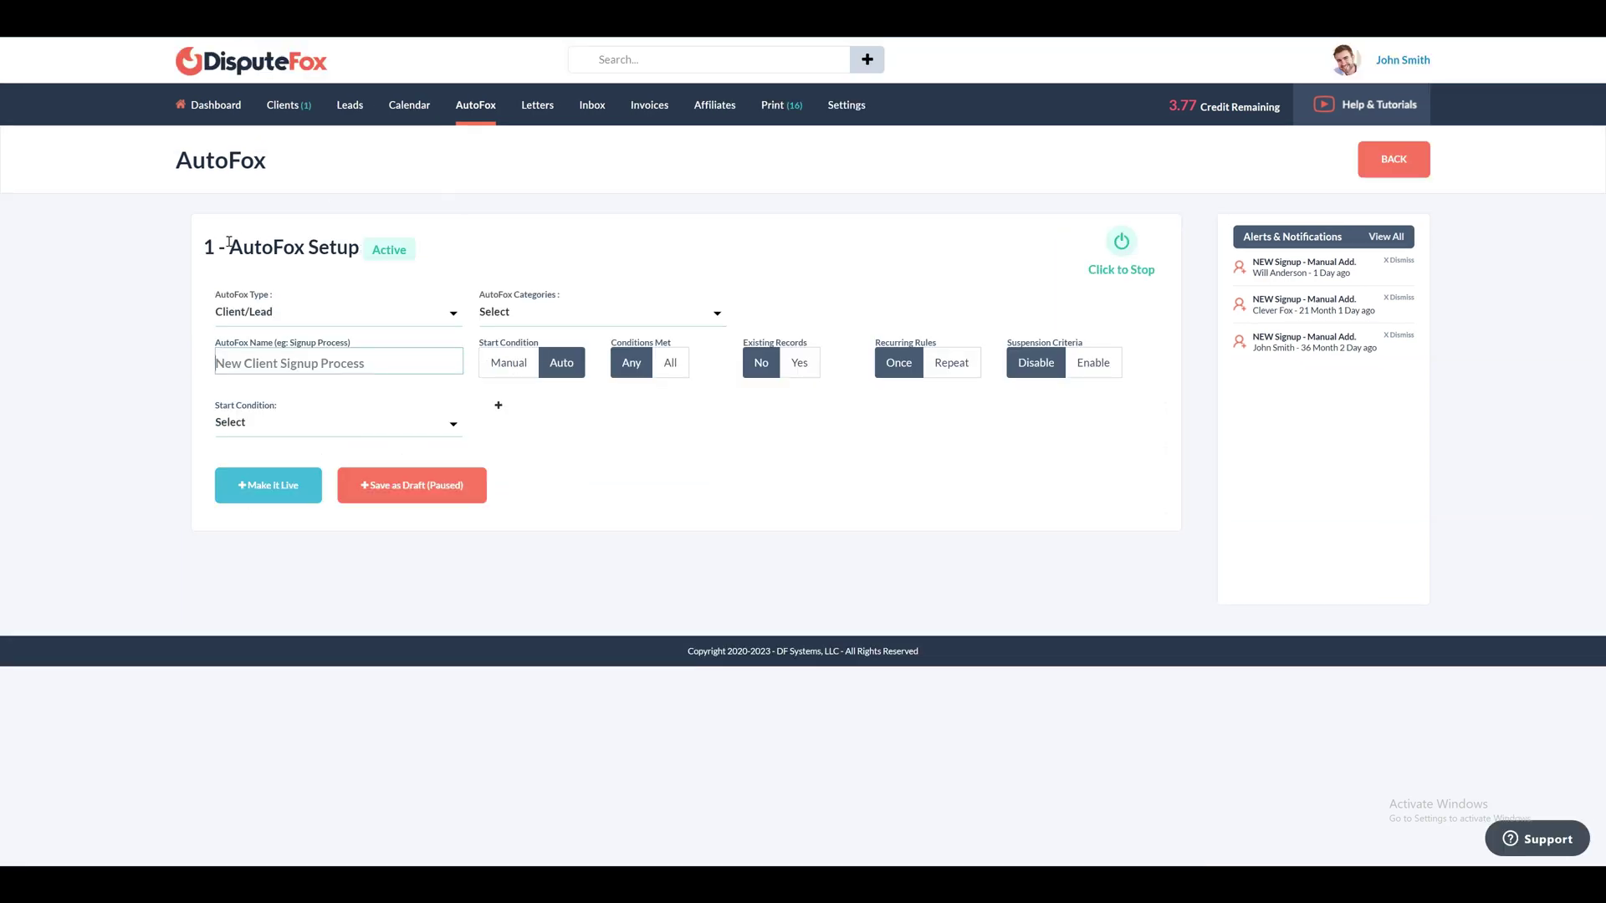
pyautogui.moveTo(229, 242); pyautogui.dragTo(363, 240)
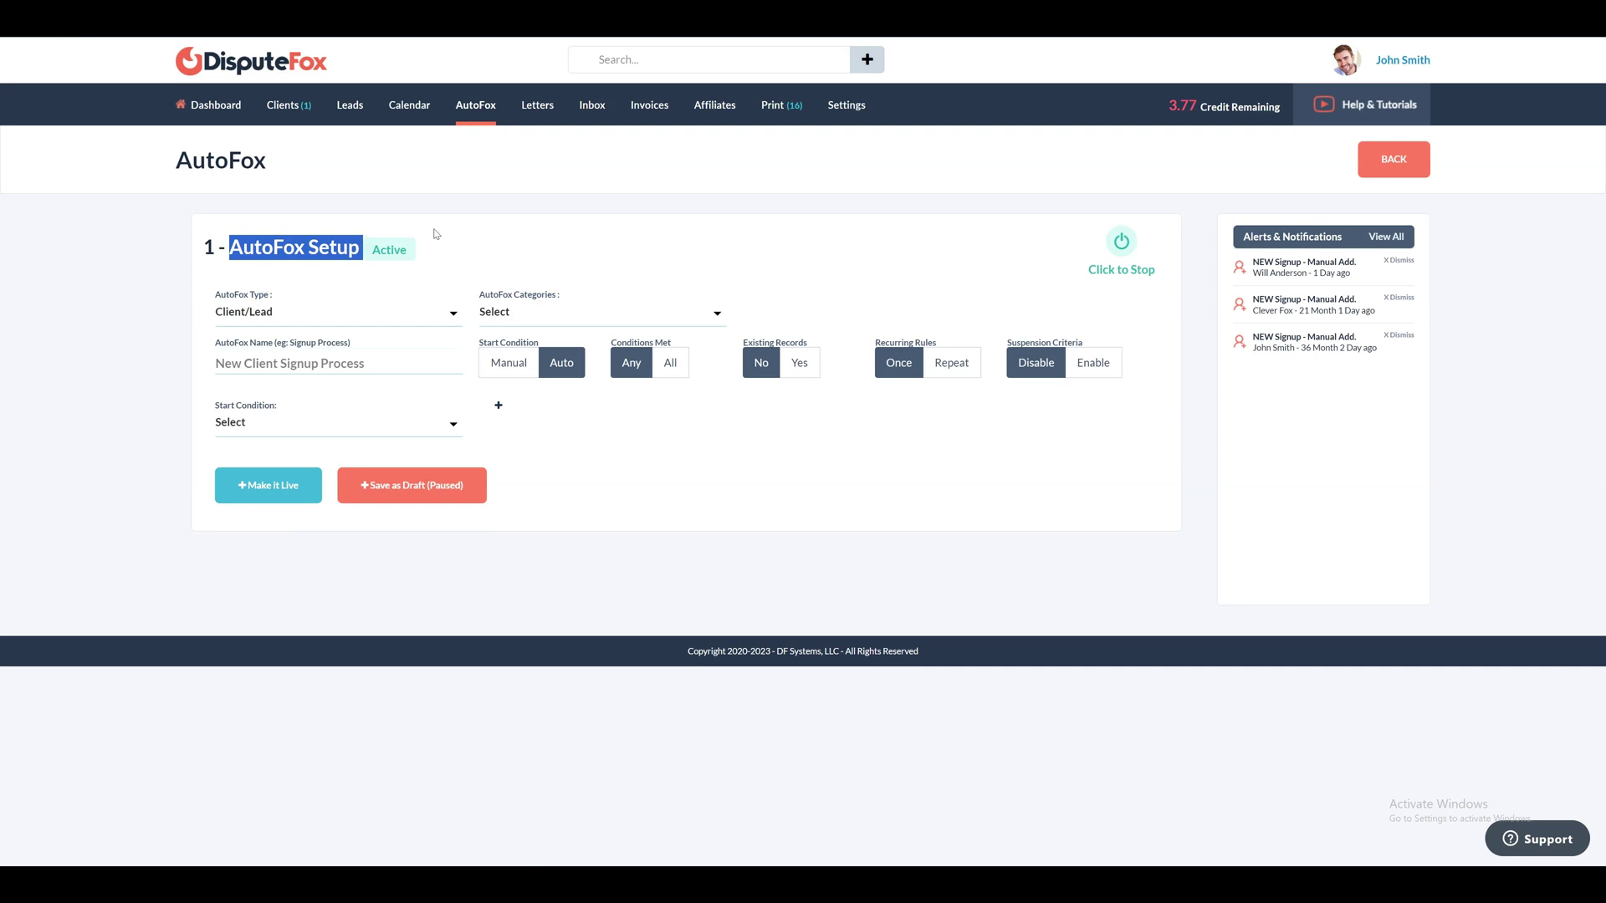
pyautogui.click(522, 233)
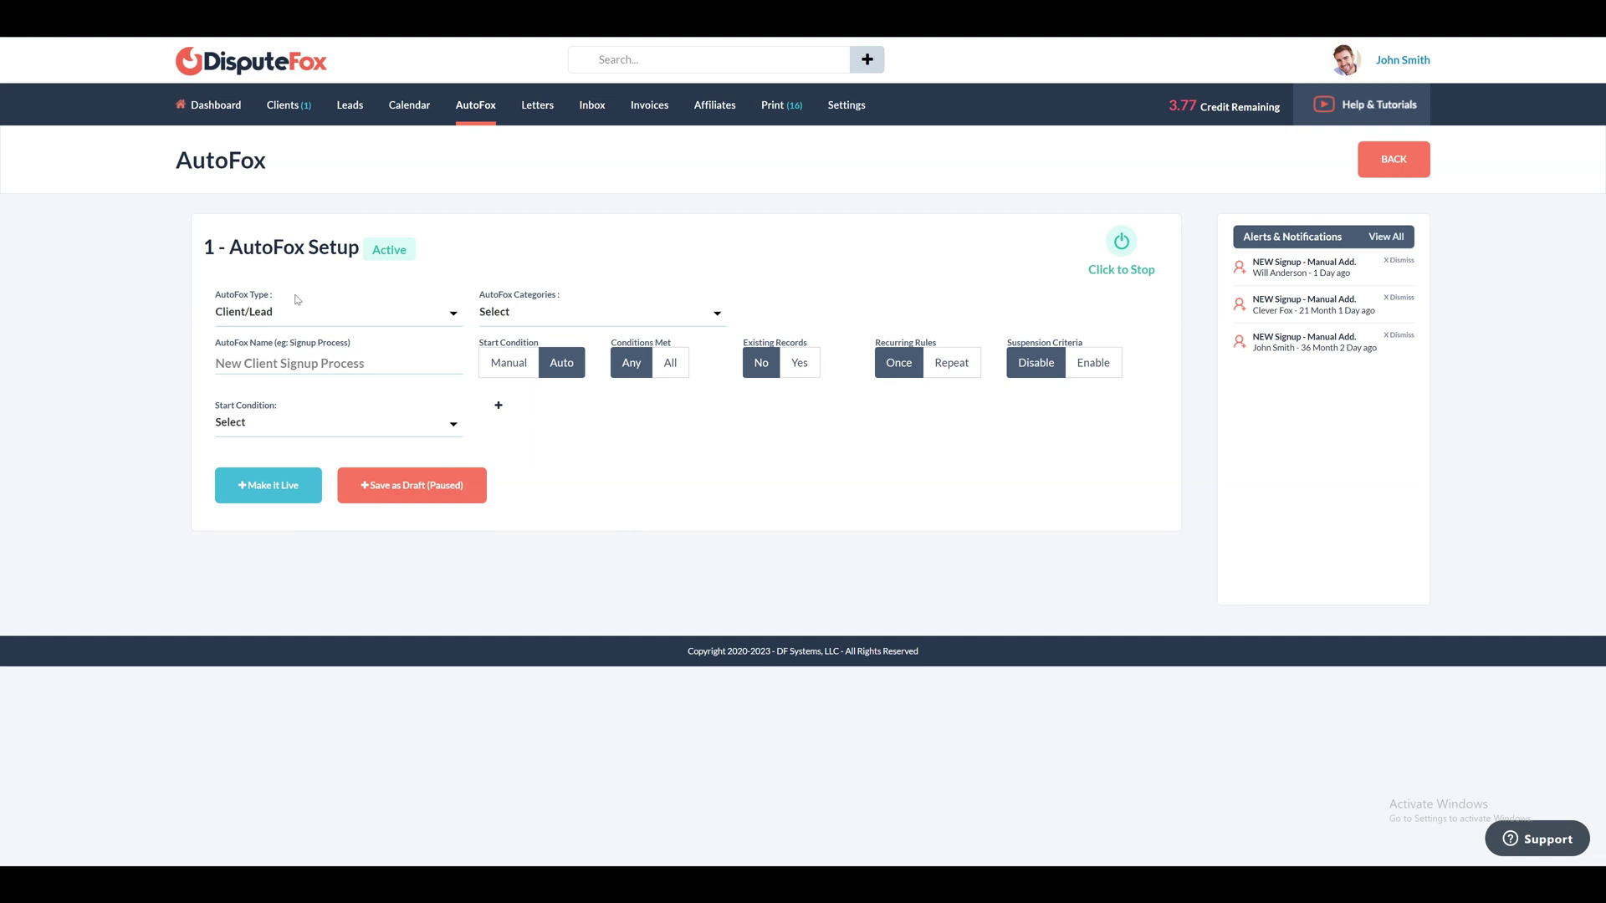
pyautogui.click(319, 313)
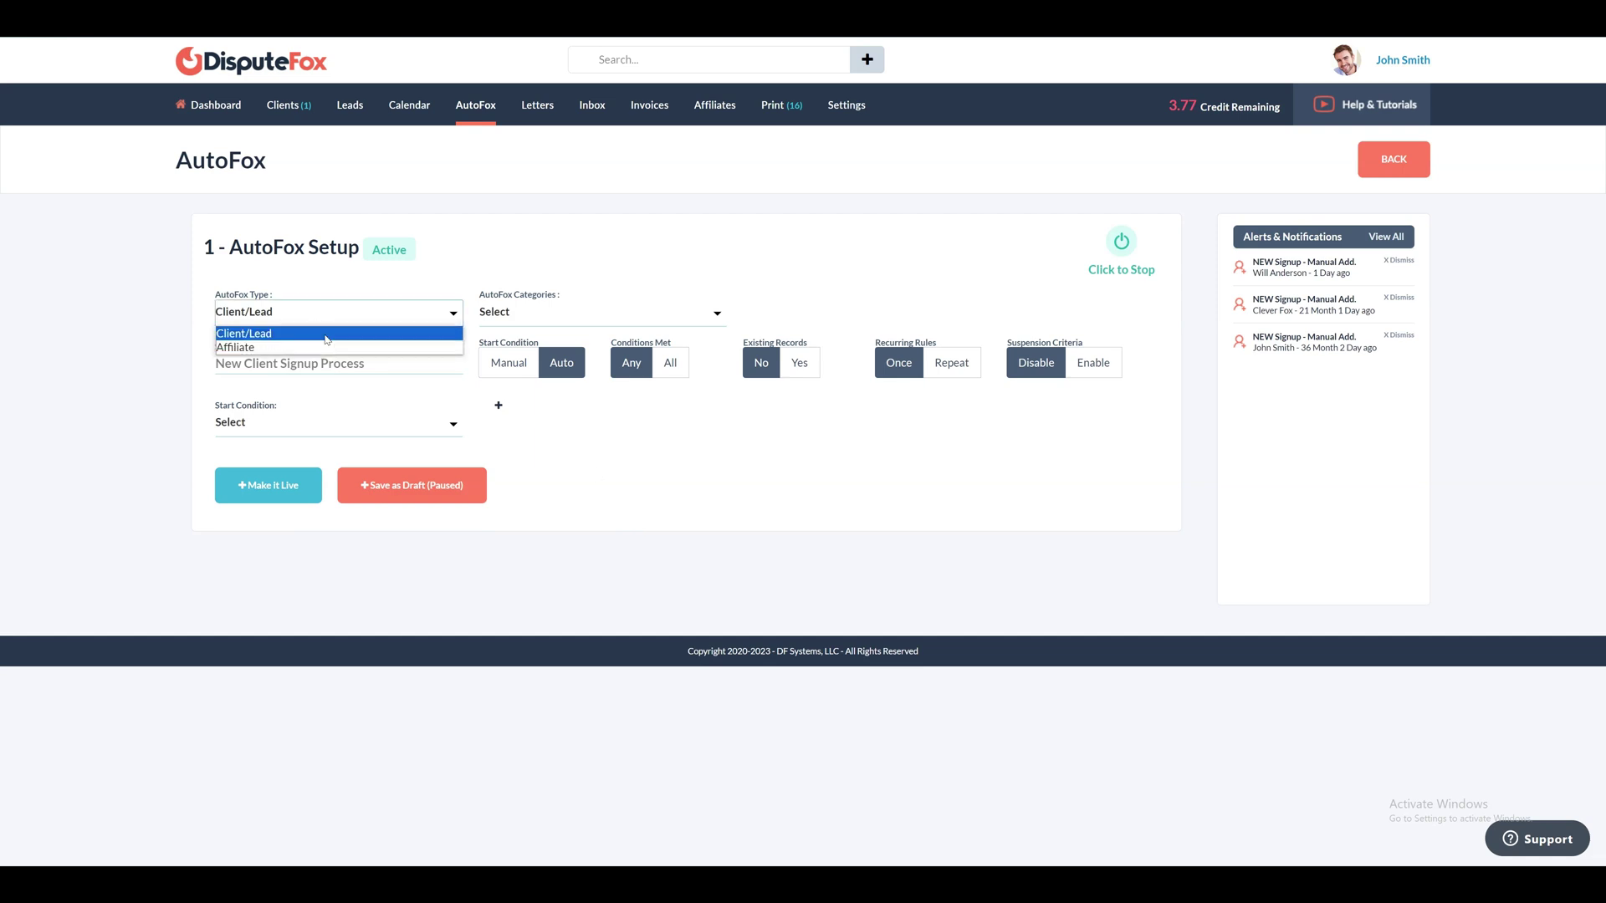
pyautogui.click(326, 335)
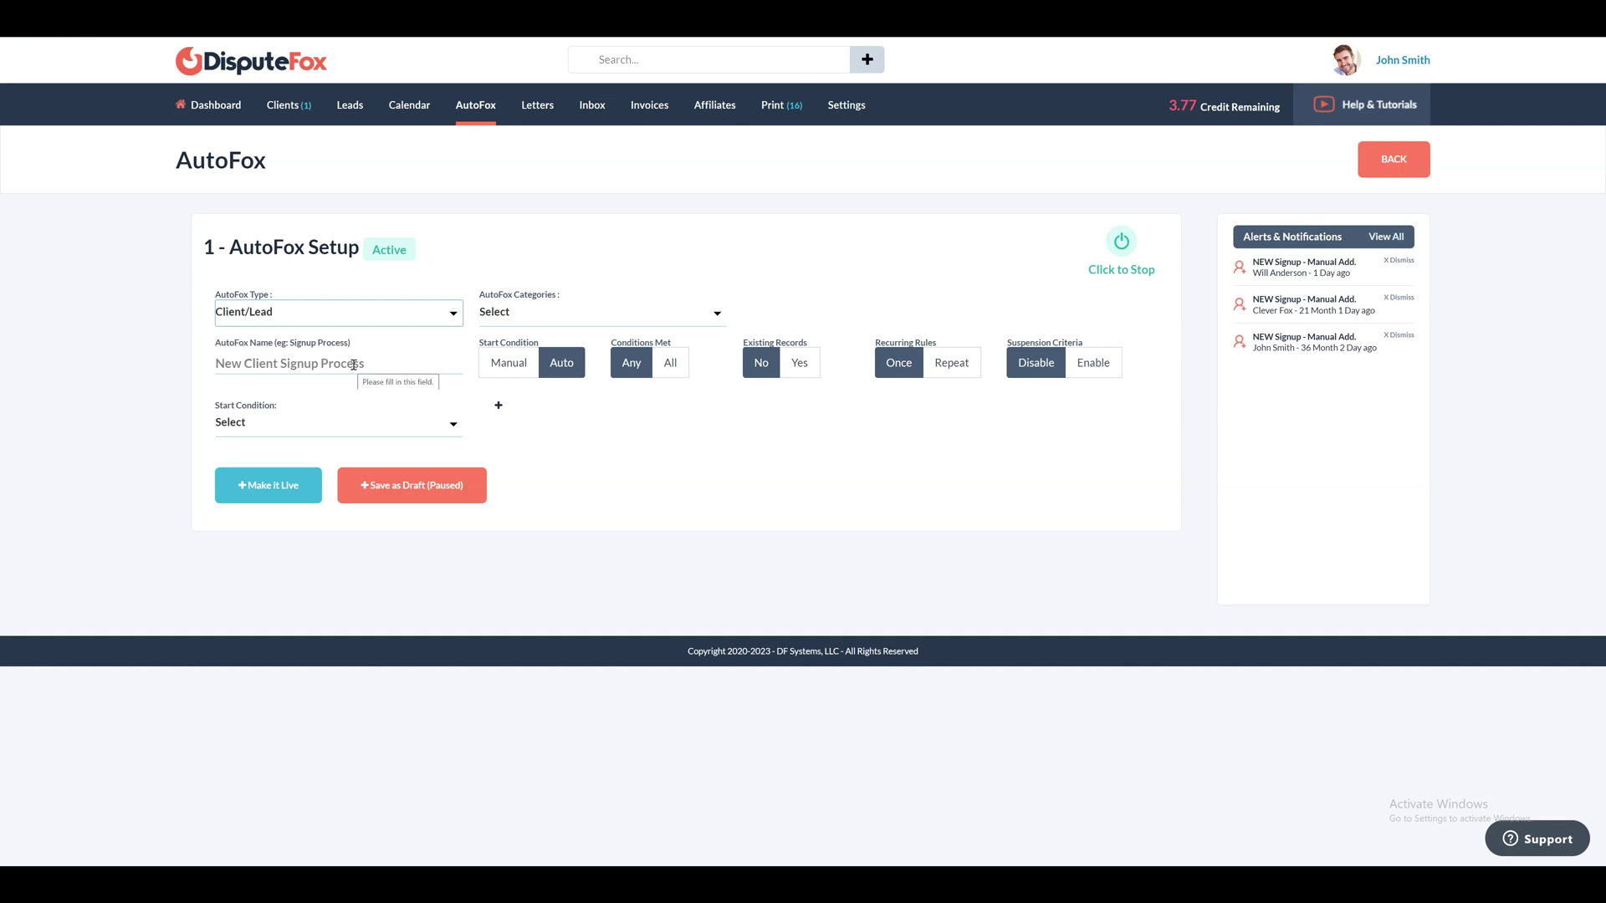
# Name it Lead Nurturing Campaign and leave the Start Condition on Auto
pyautogui.click(352, 364)
pyautogui.write('l')
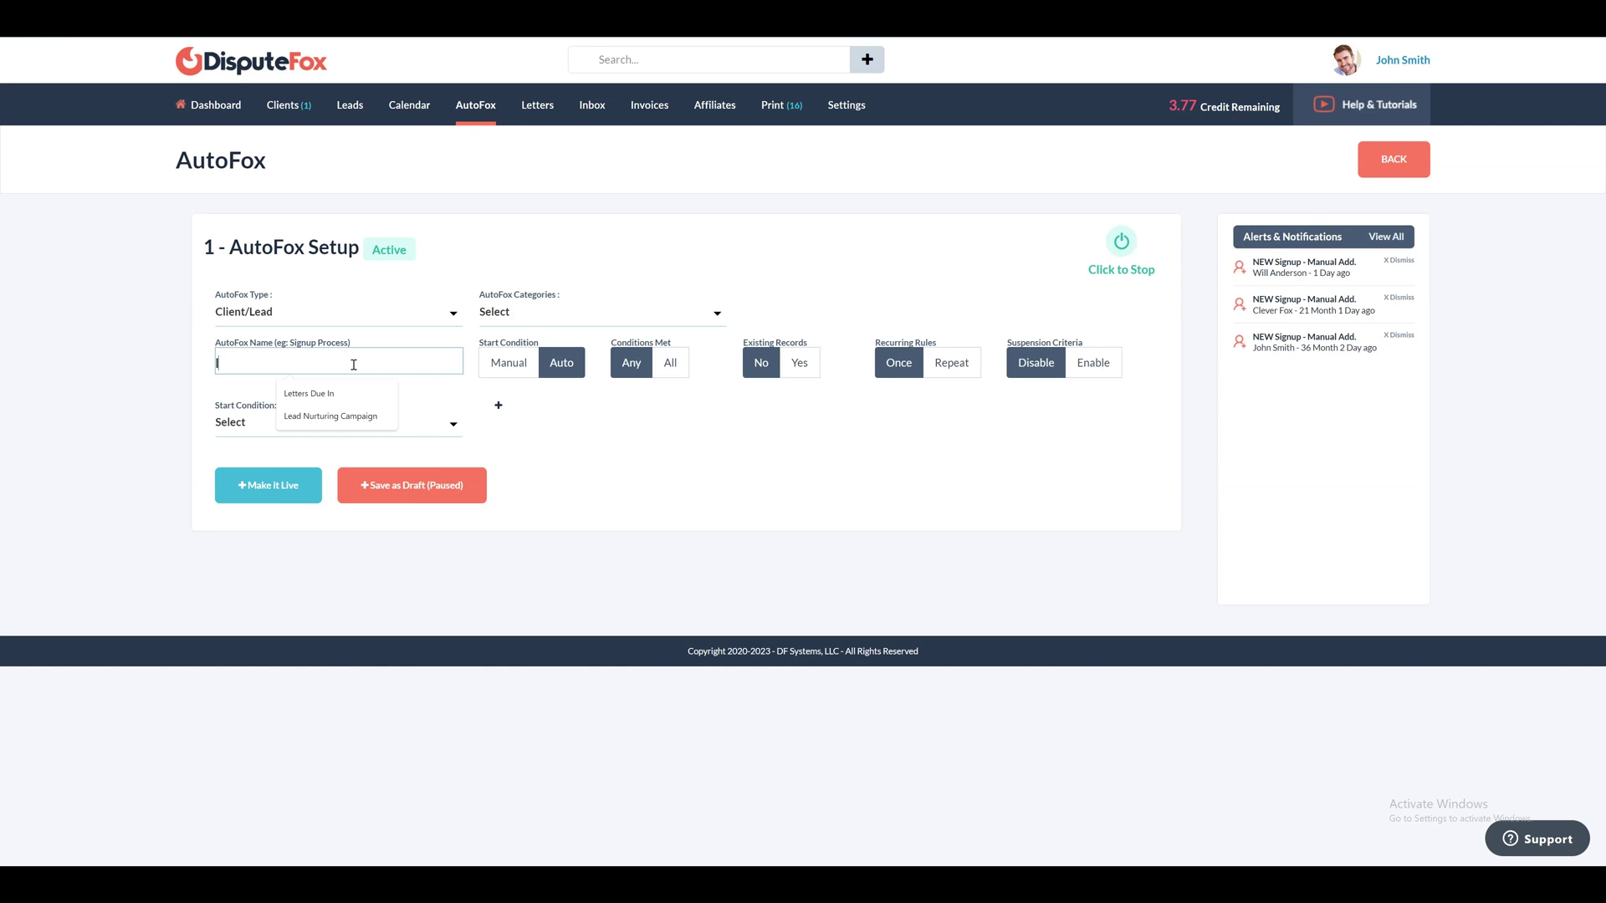
pyautogui.click(357, 417)
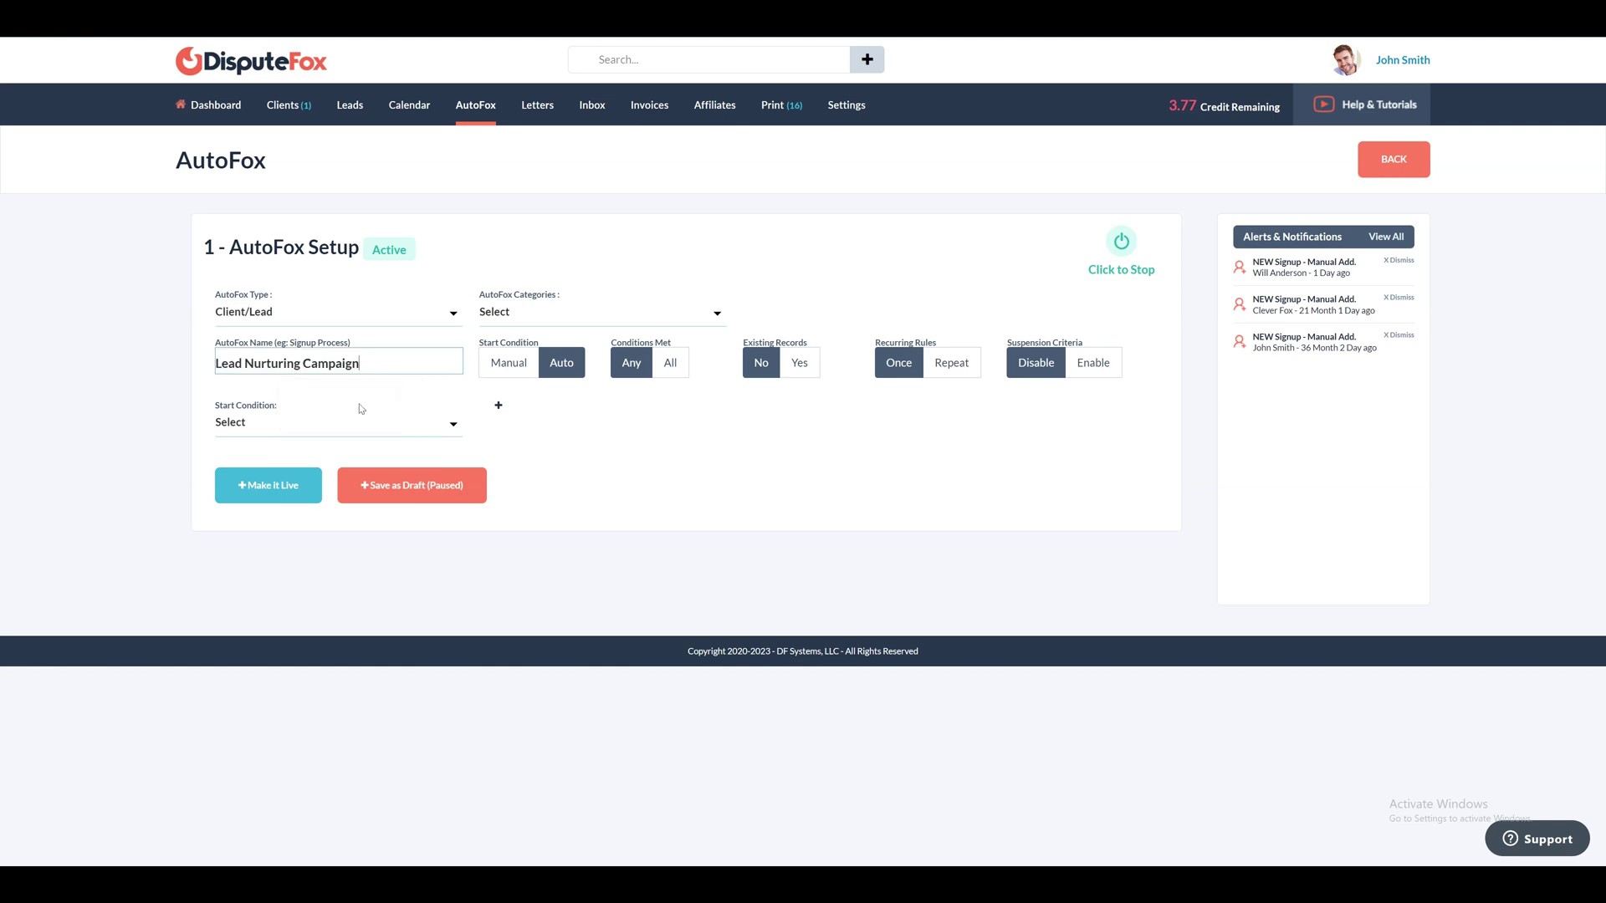
pyautogui.click(402, 337)
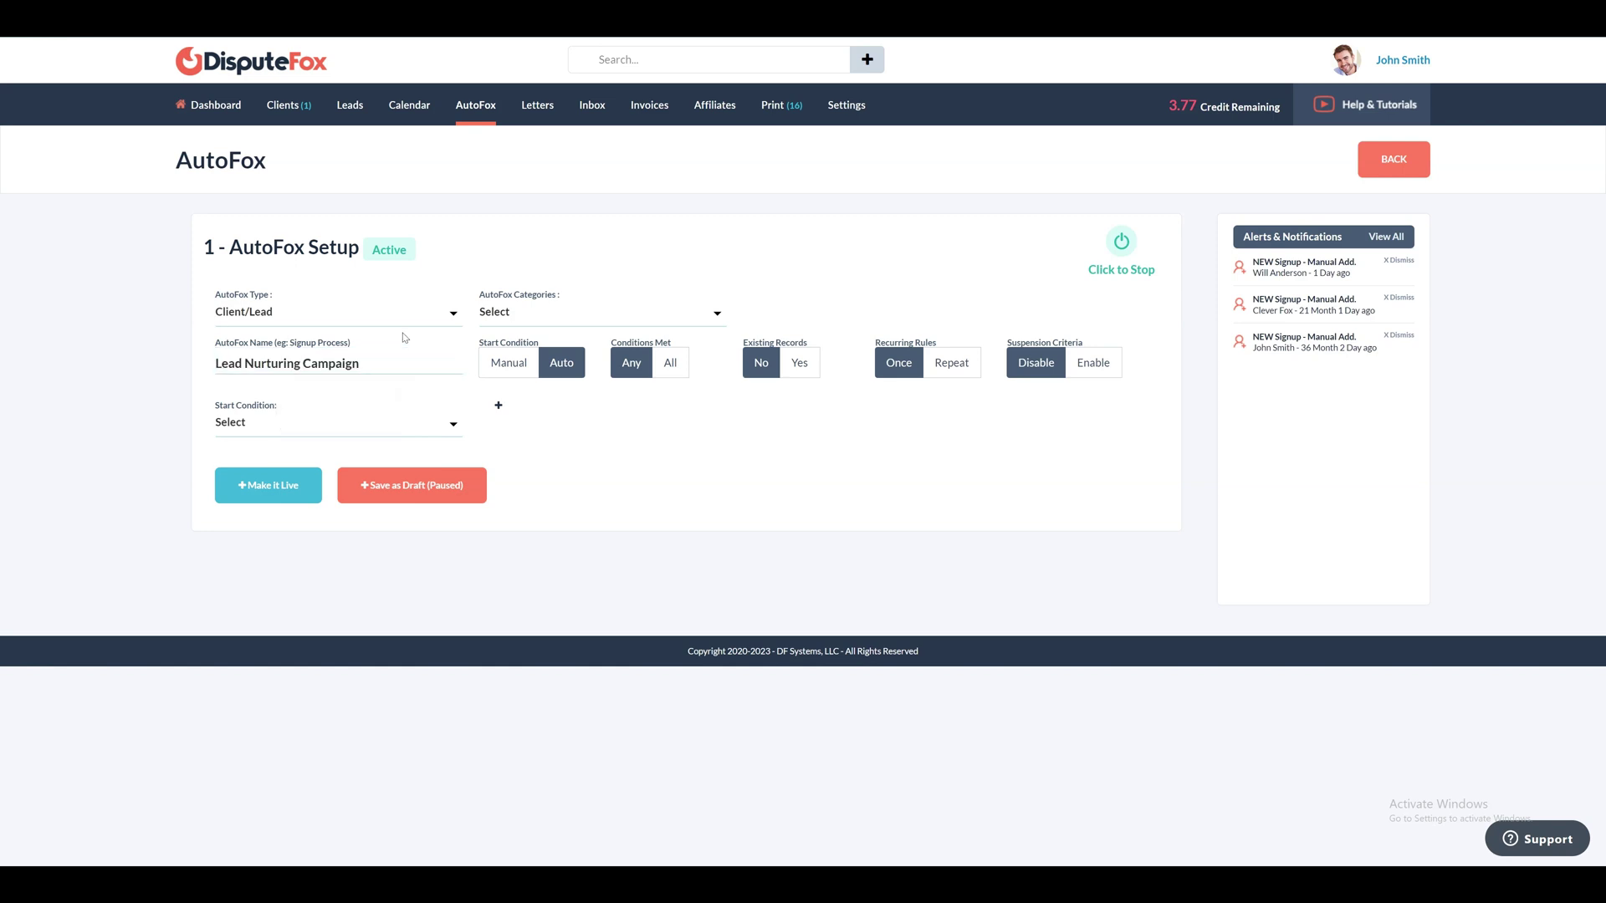
pyautogui.click(507, 364)
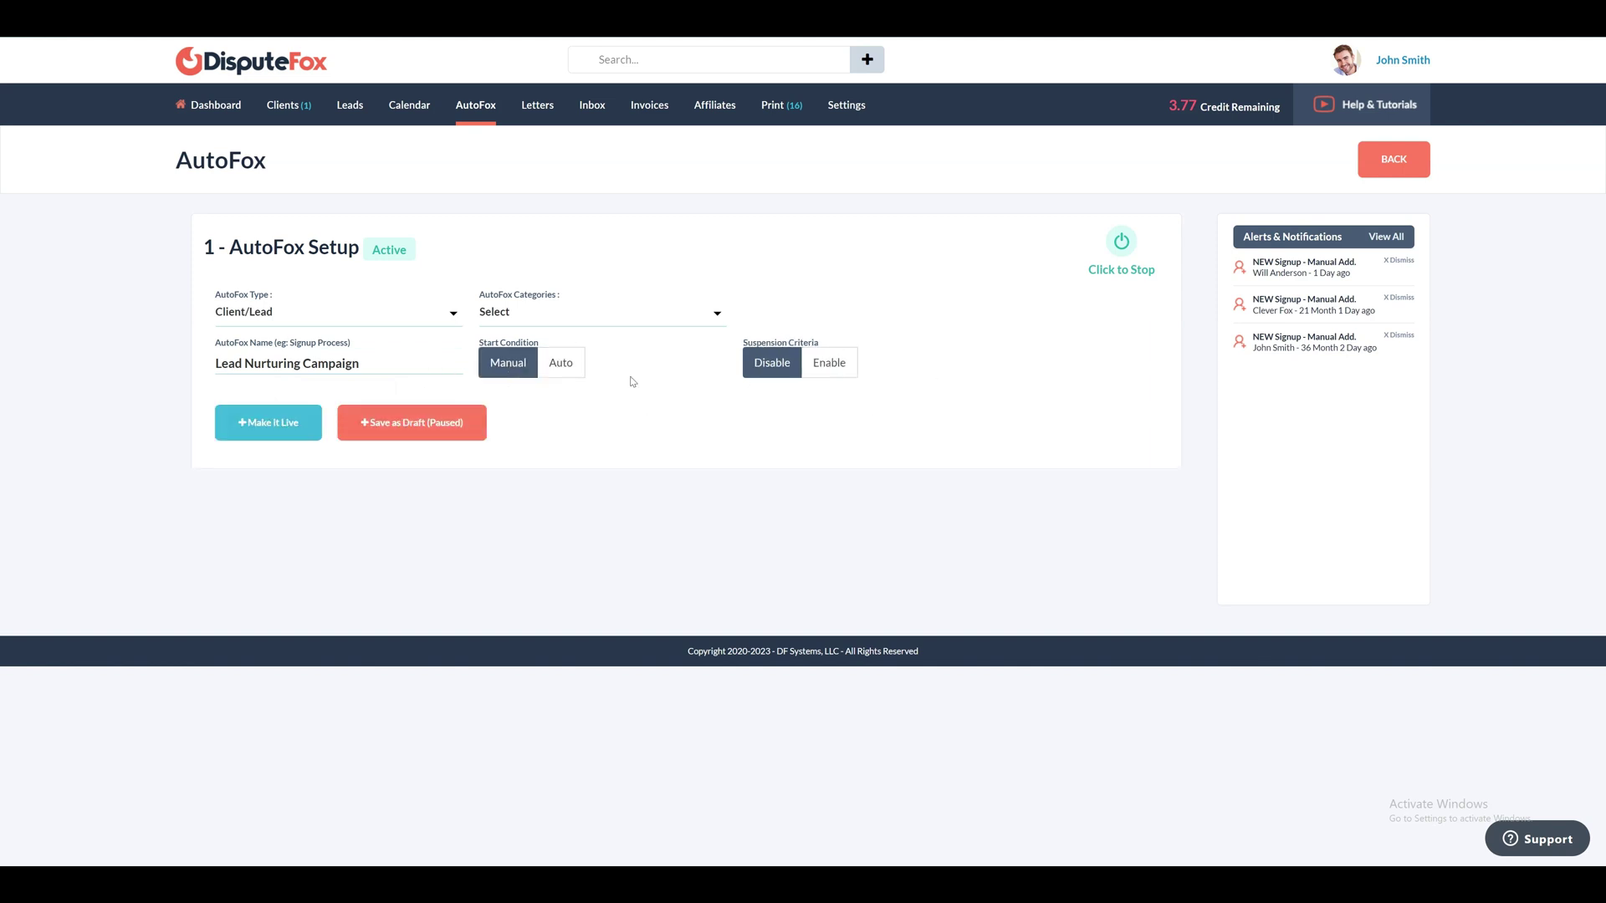
pyautogui.click(551, 365)
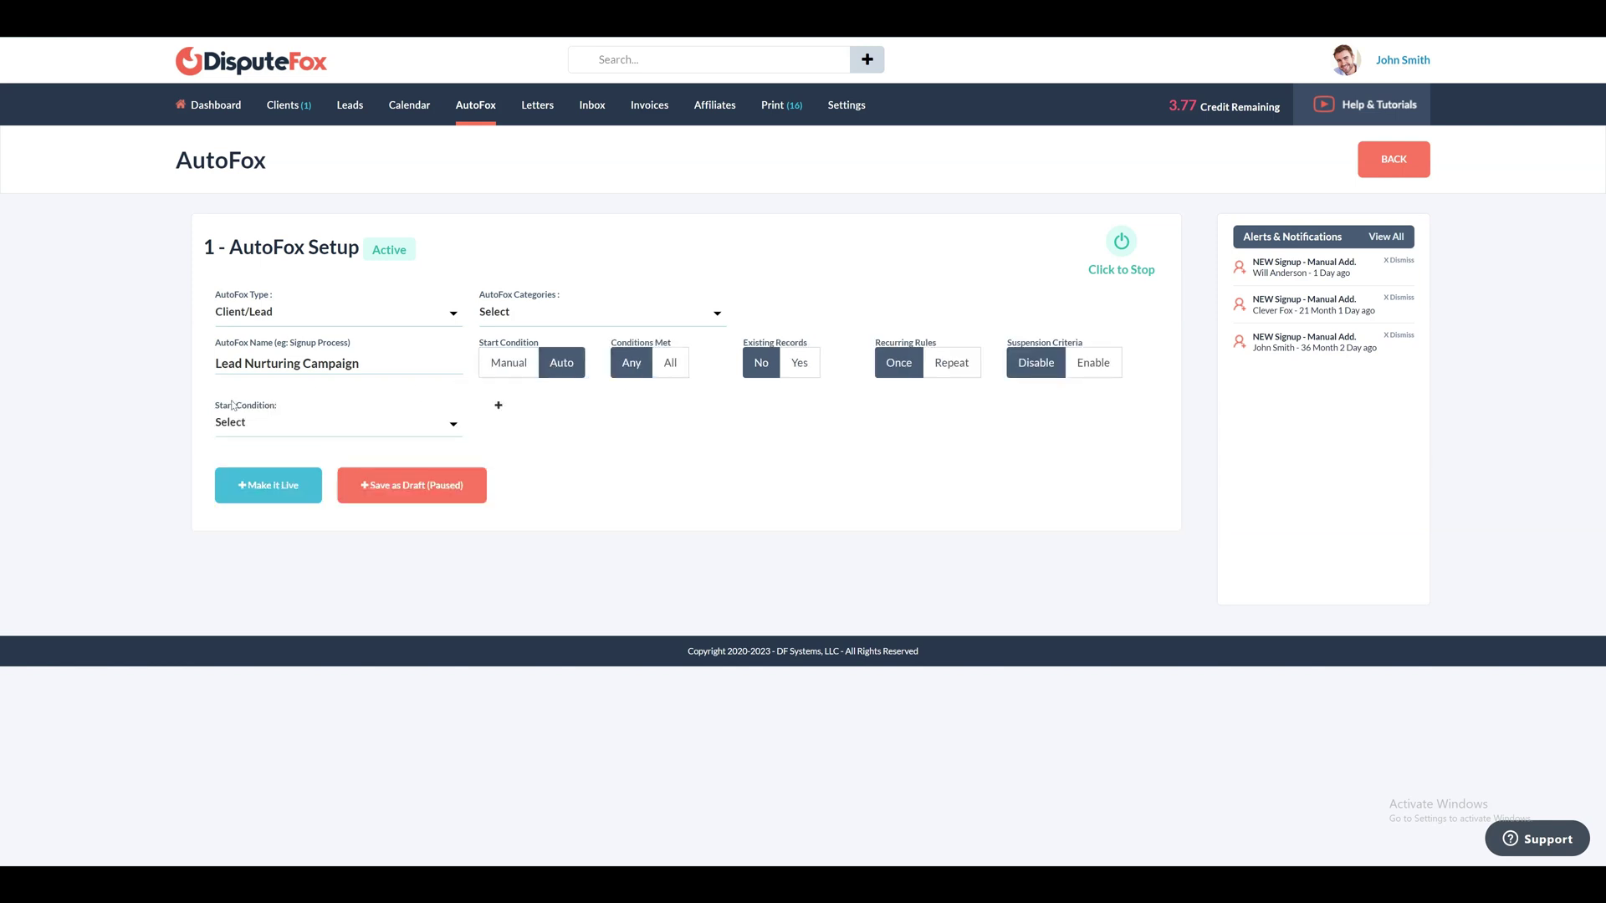
pyautogui.moveTo(205, 405); pyautogui.dragTo(389, 412)
pyautogui.click(400, 434)
pyautogui.click(400, 430)
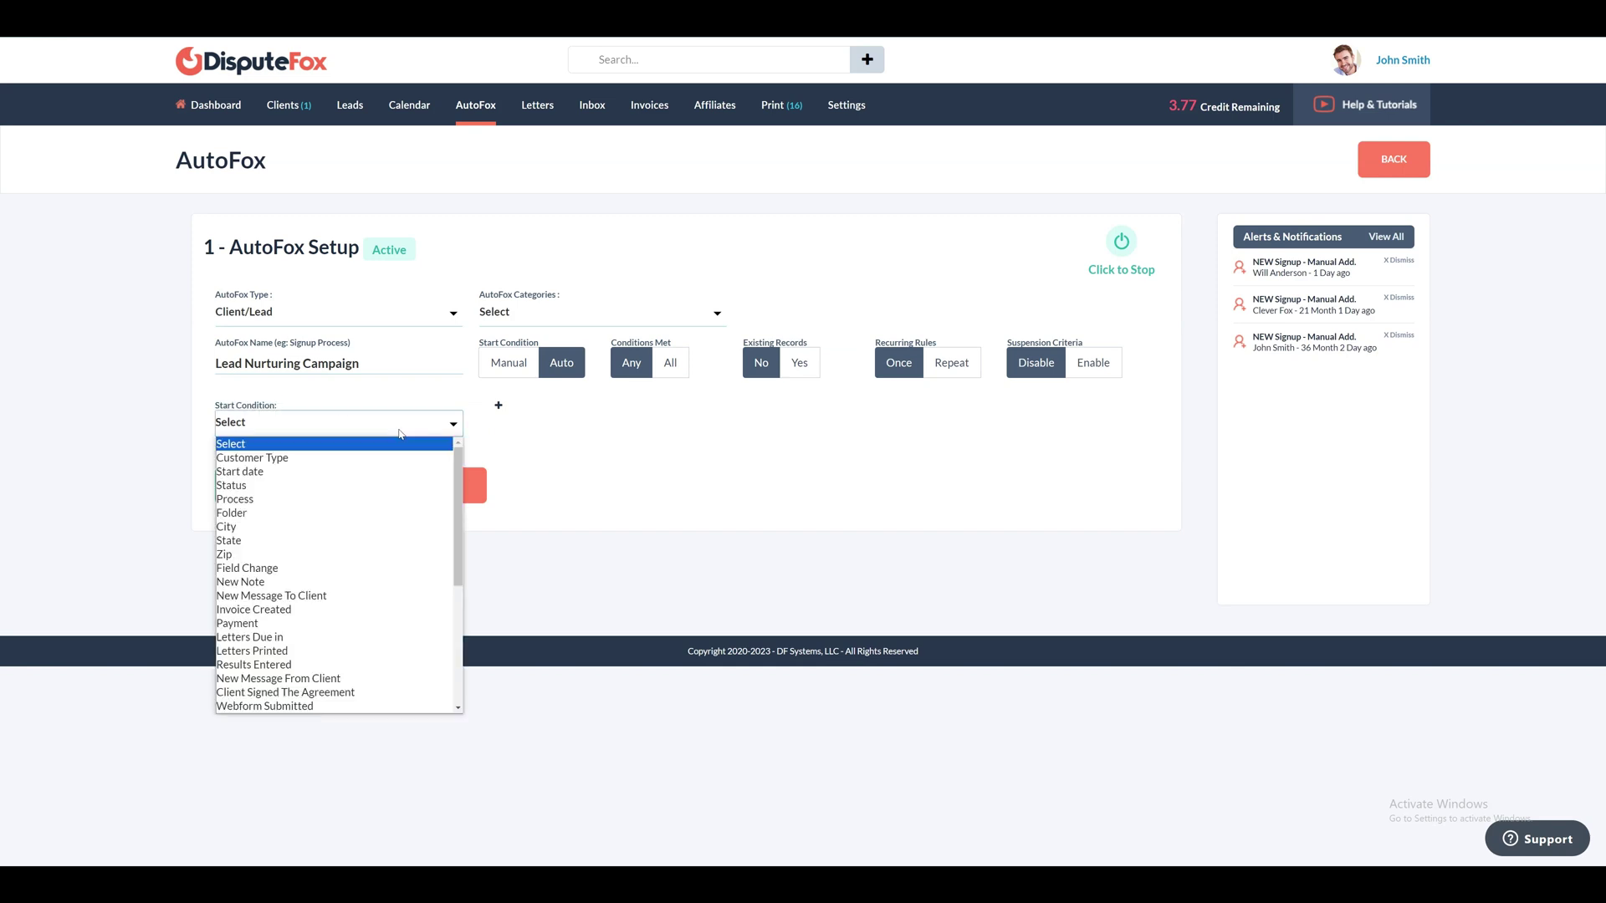
pyautogui.scroll(-3, 385, 494)
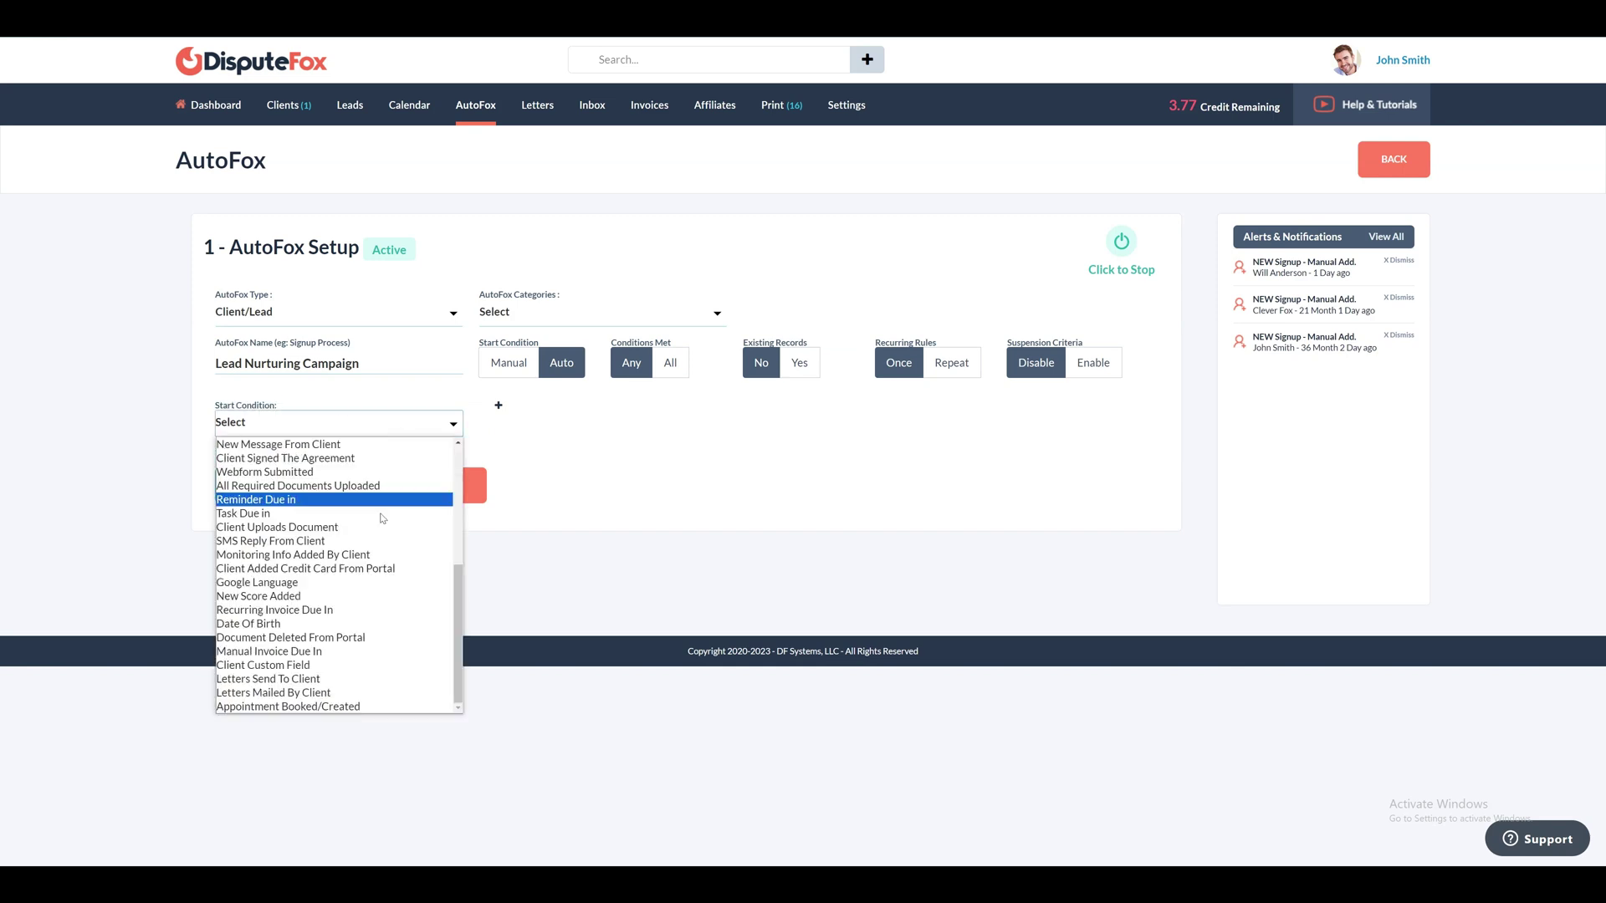
pyautogui.scroll(3, 383, 520)
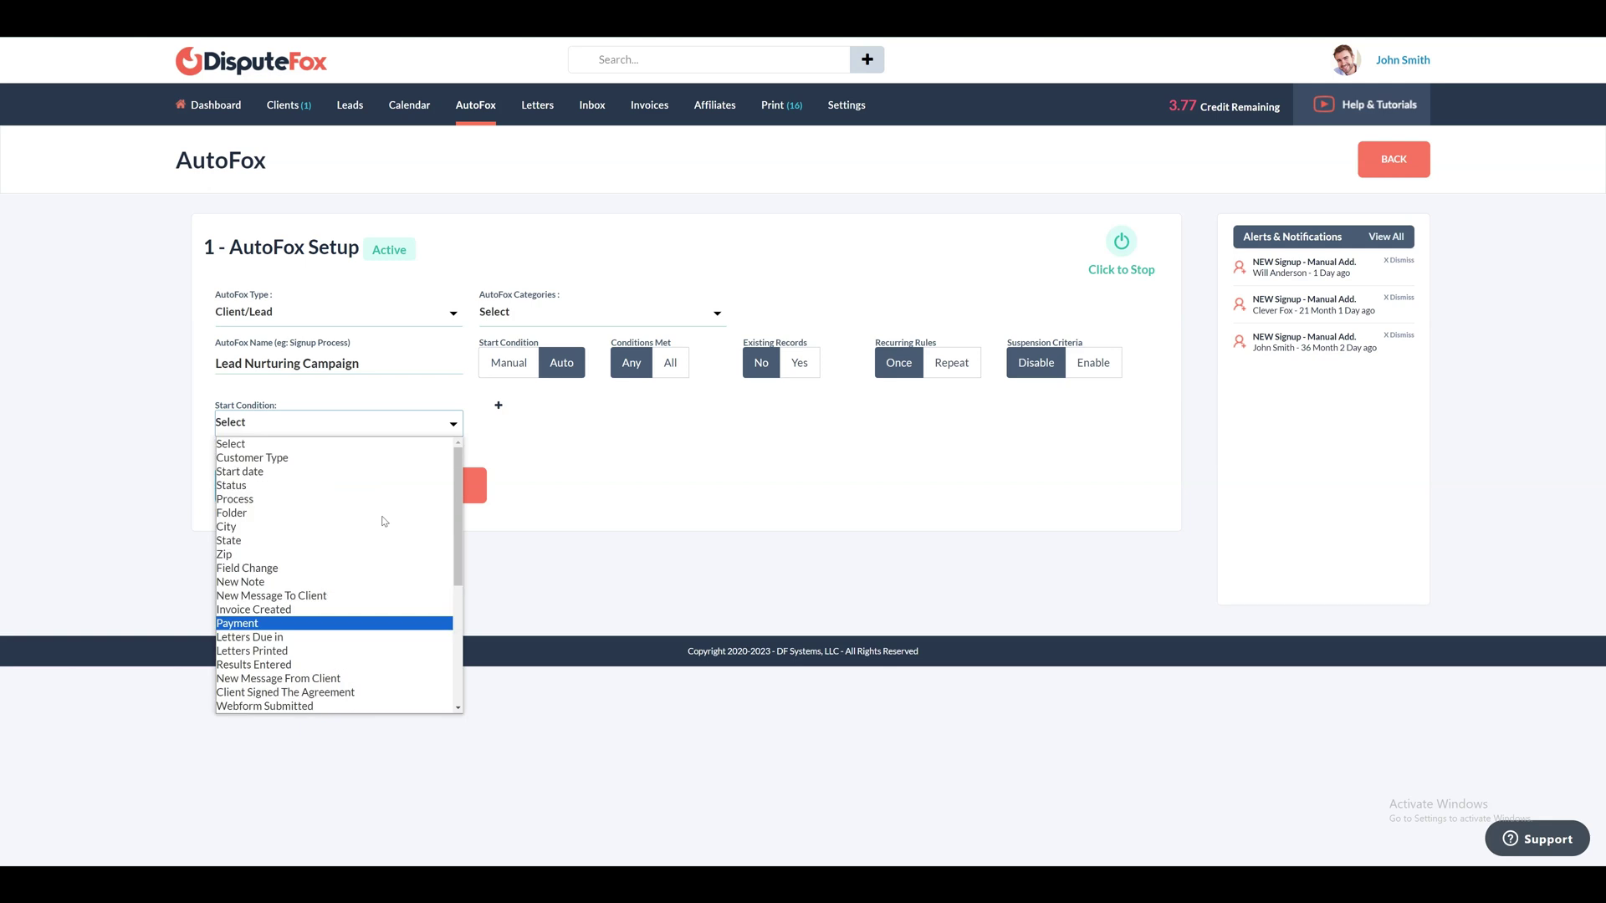
pyautogui.click(389, 467)
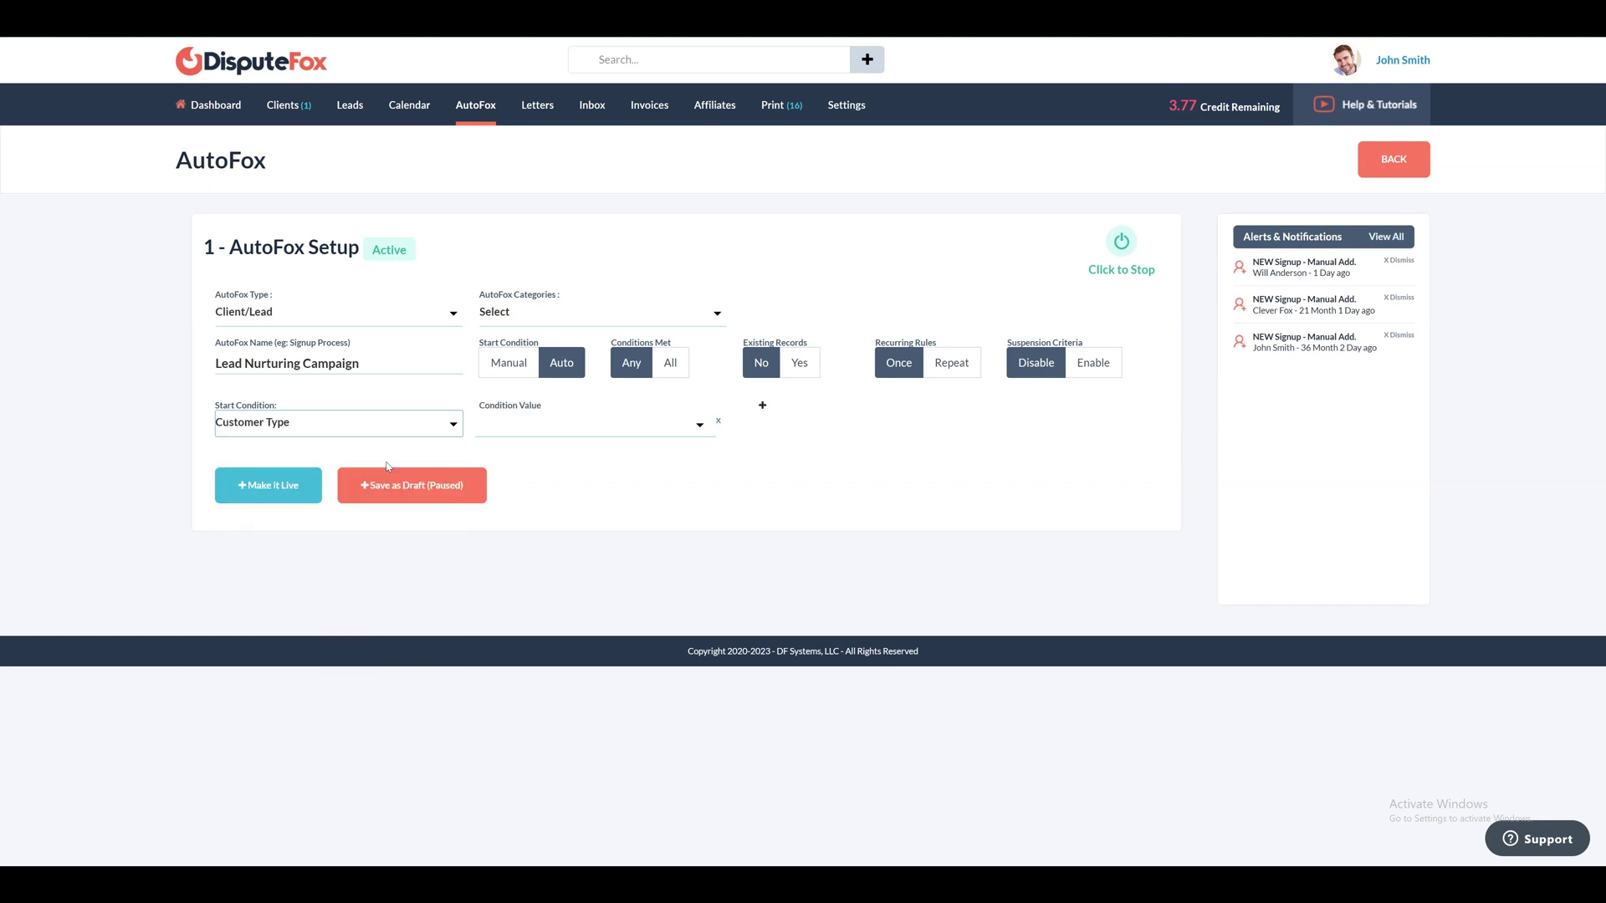
pyautogui.click(625, 430)
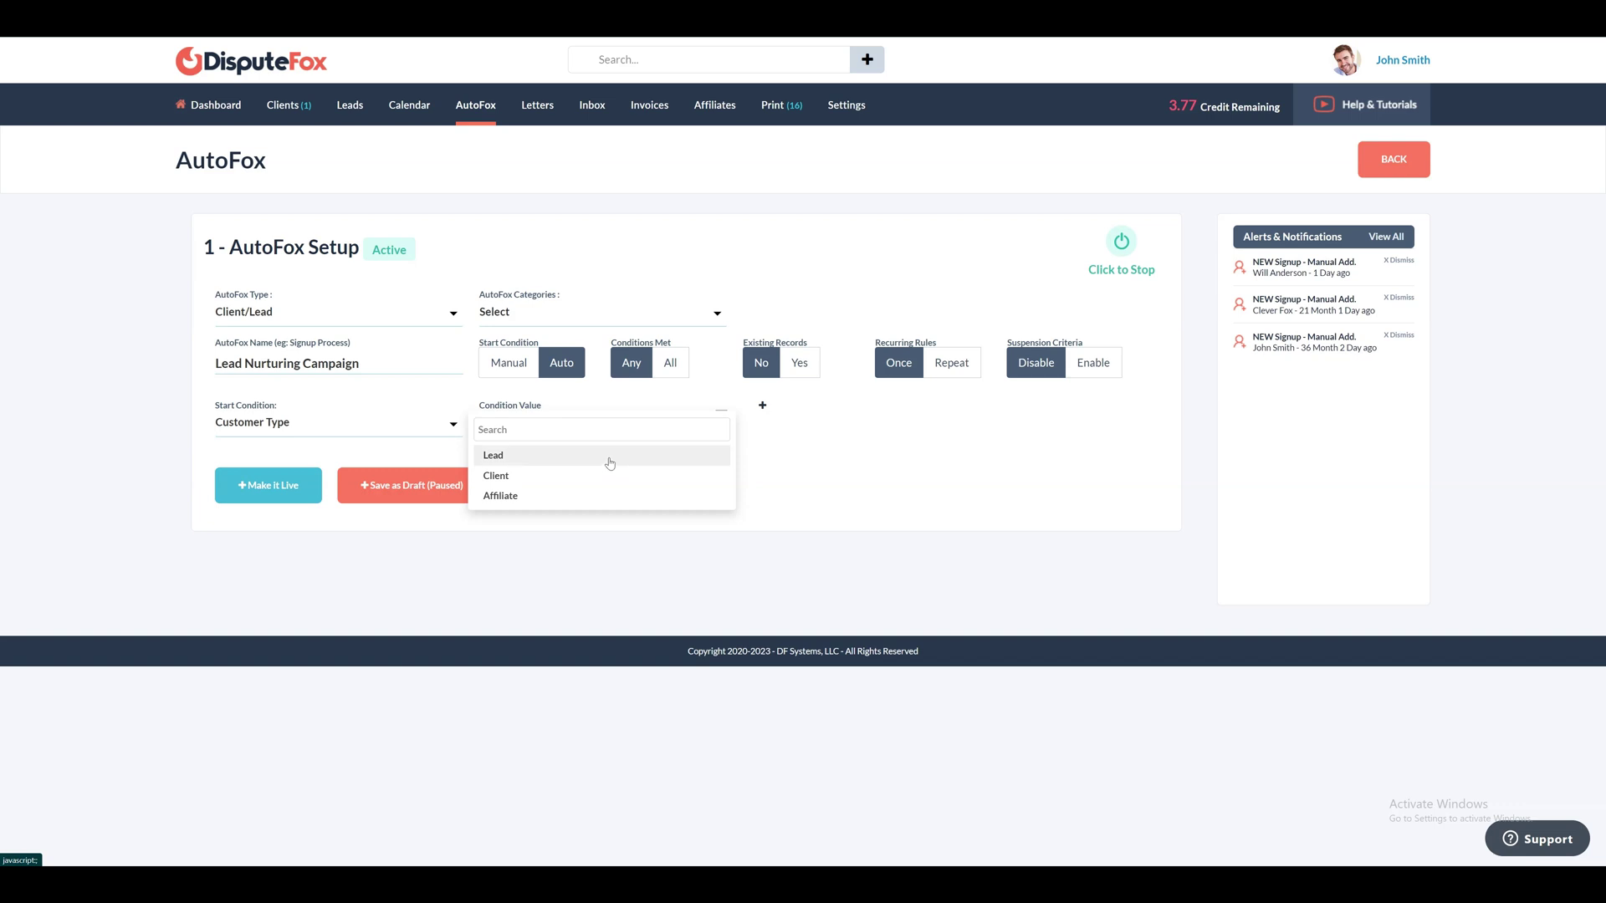
pyautogui.click(609, 464)
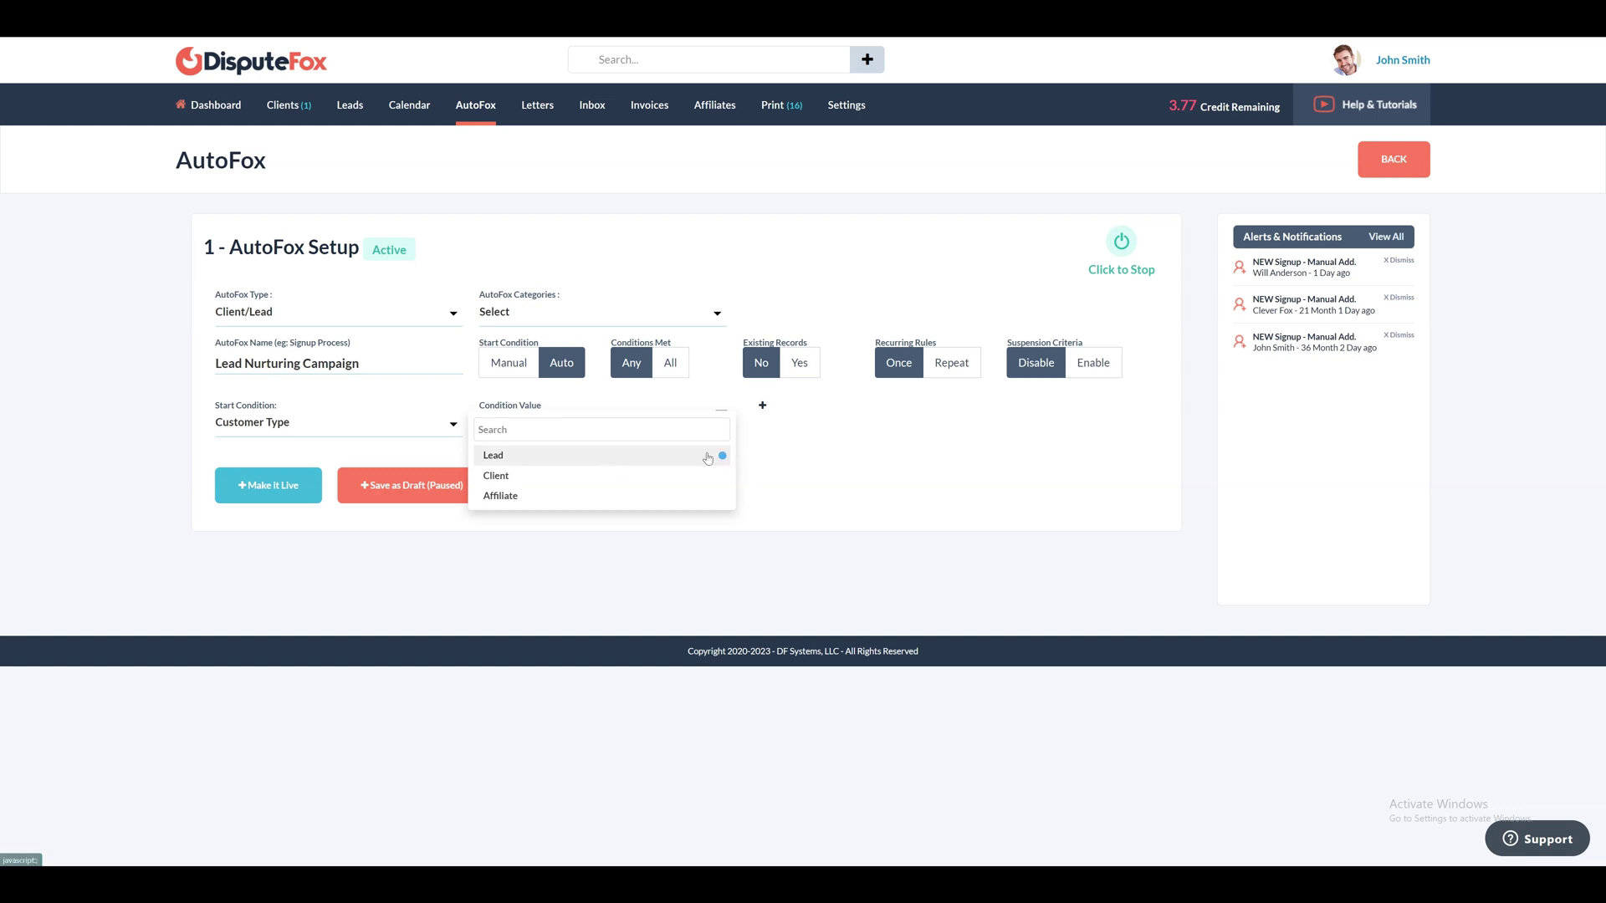
pyautogui.click(792, 454)
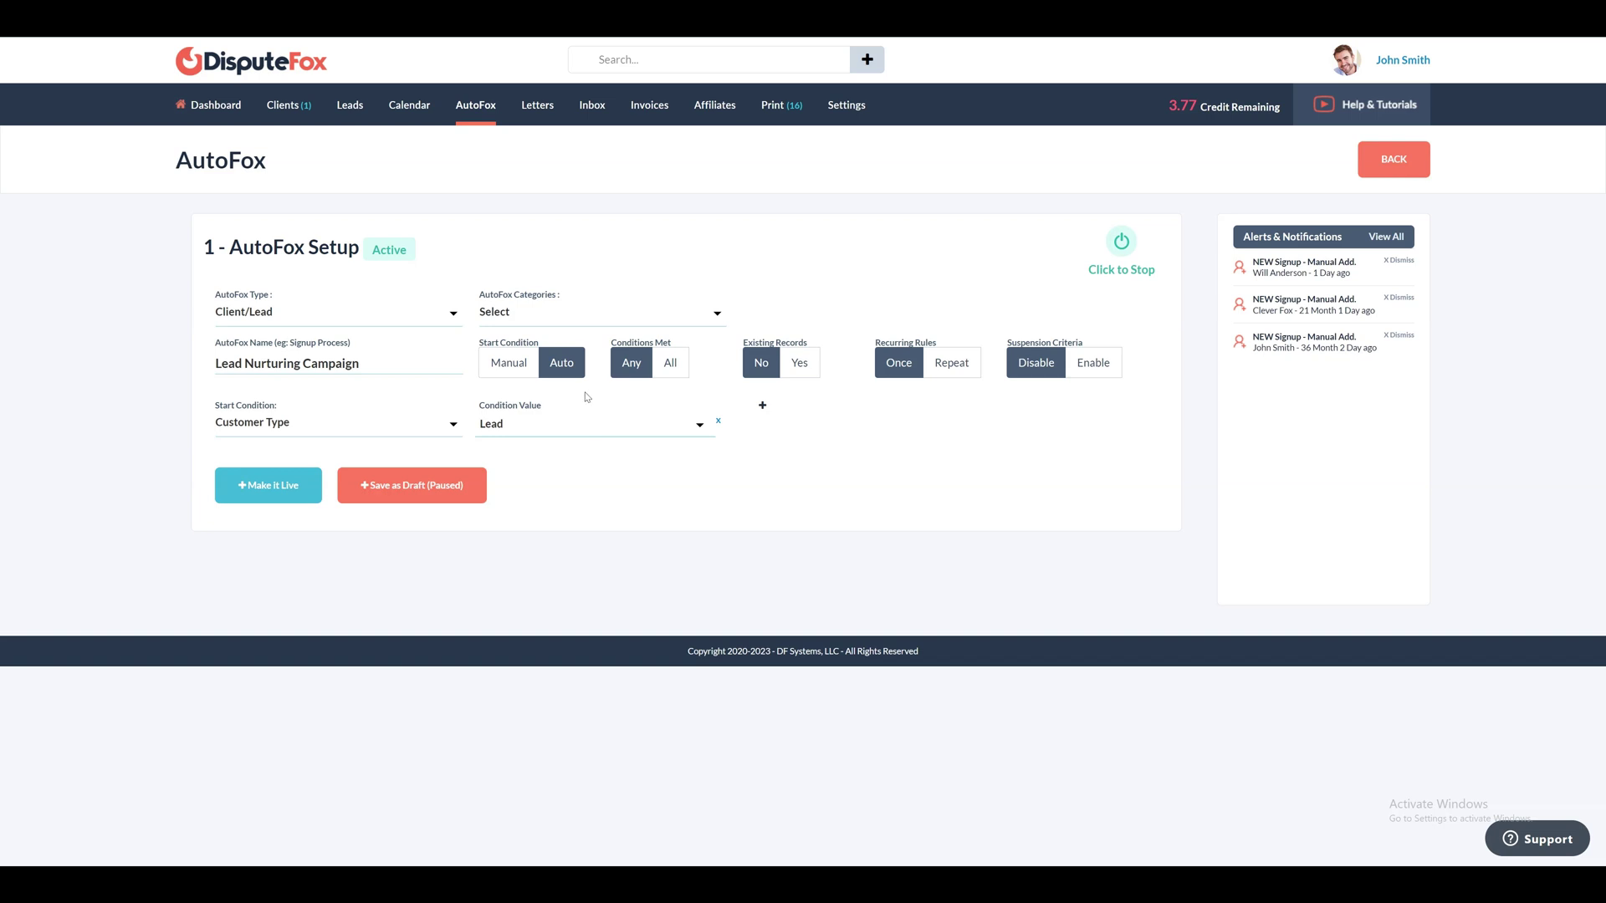
pyautogui.click(762, 407)
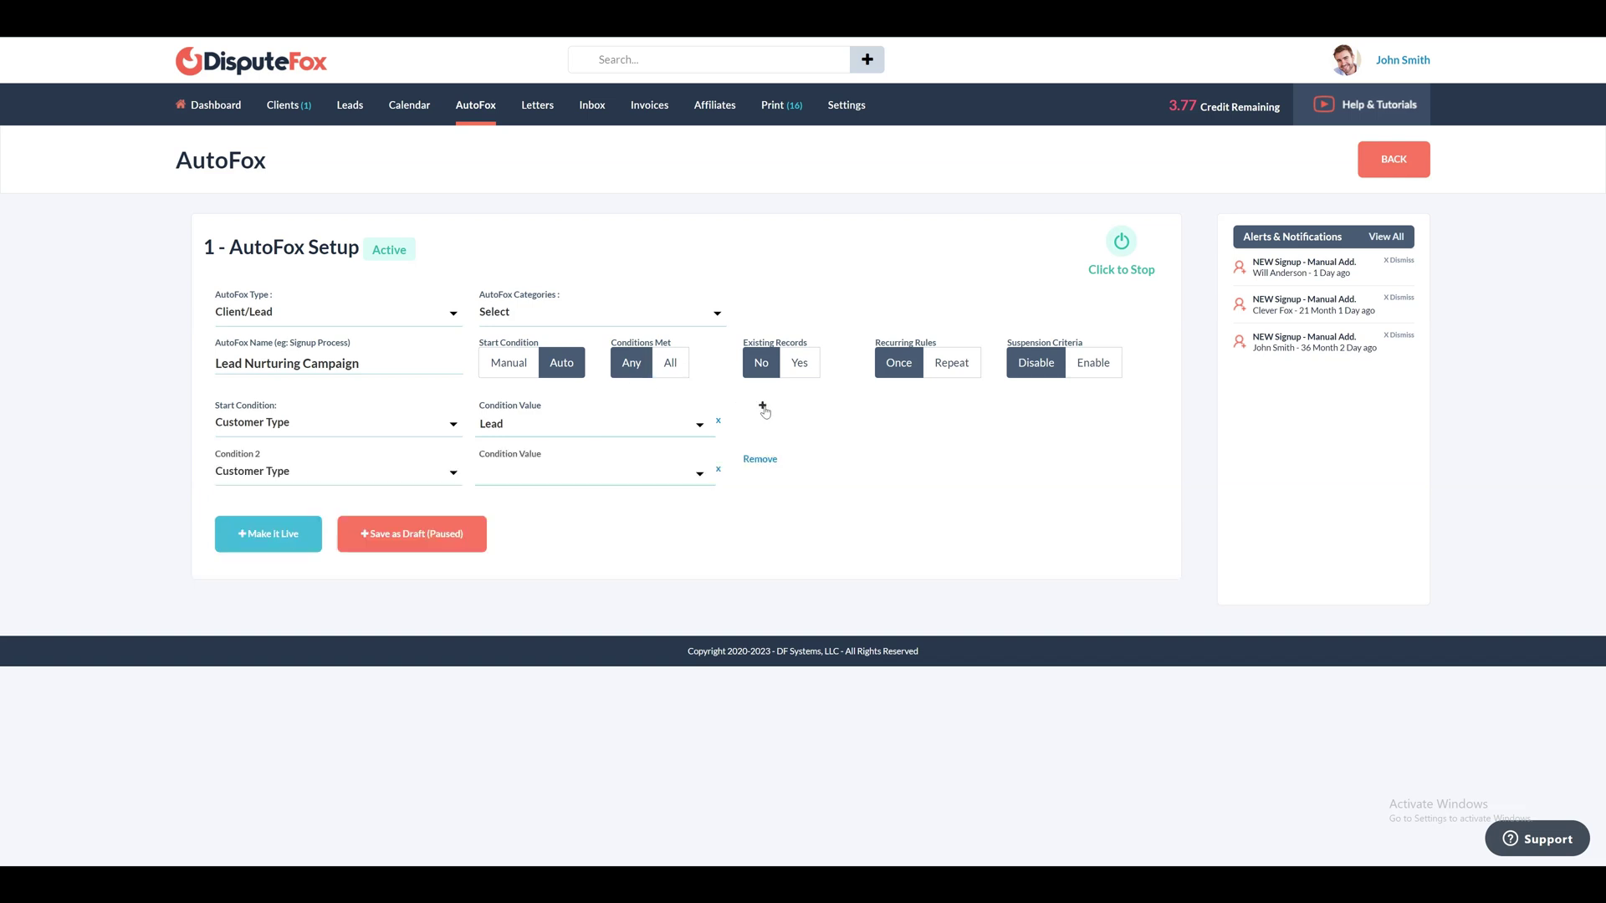
pyautogui.click(436, 481)
pyautogui.scroll(-3, 398, 552)
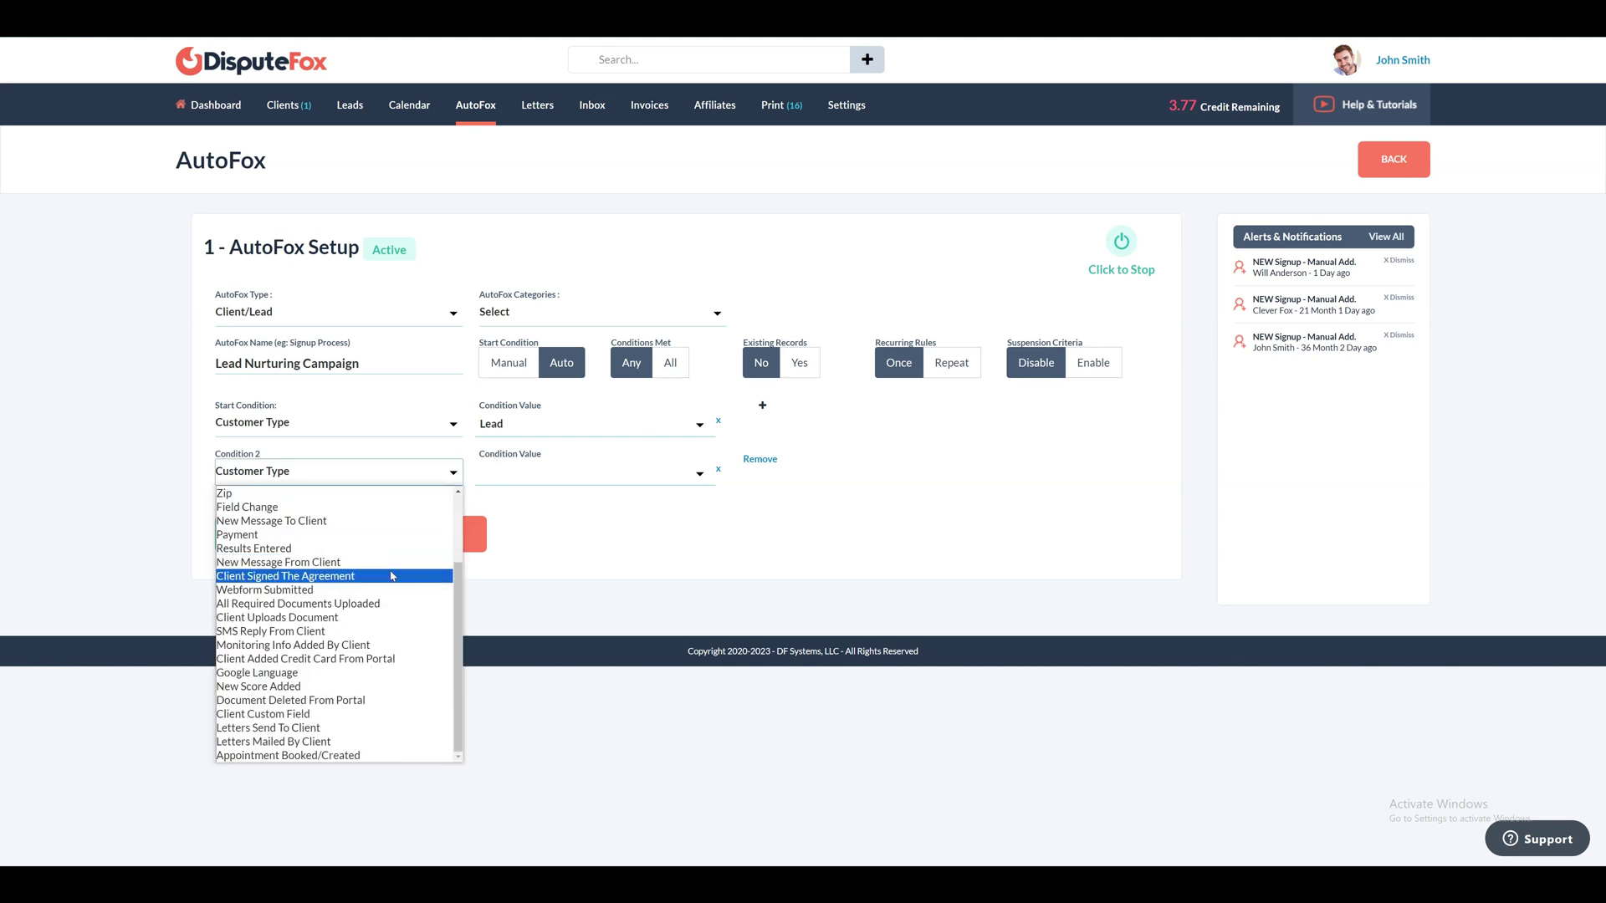
pyautogui.scroll(3, 391, 576)
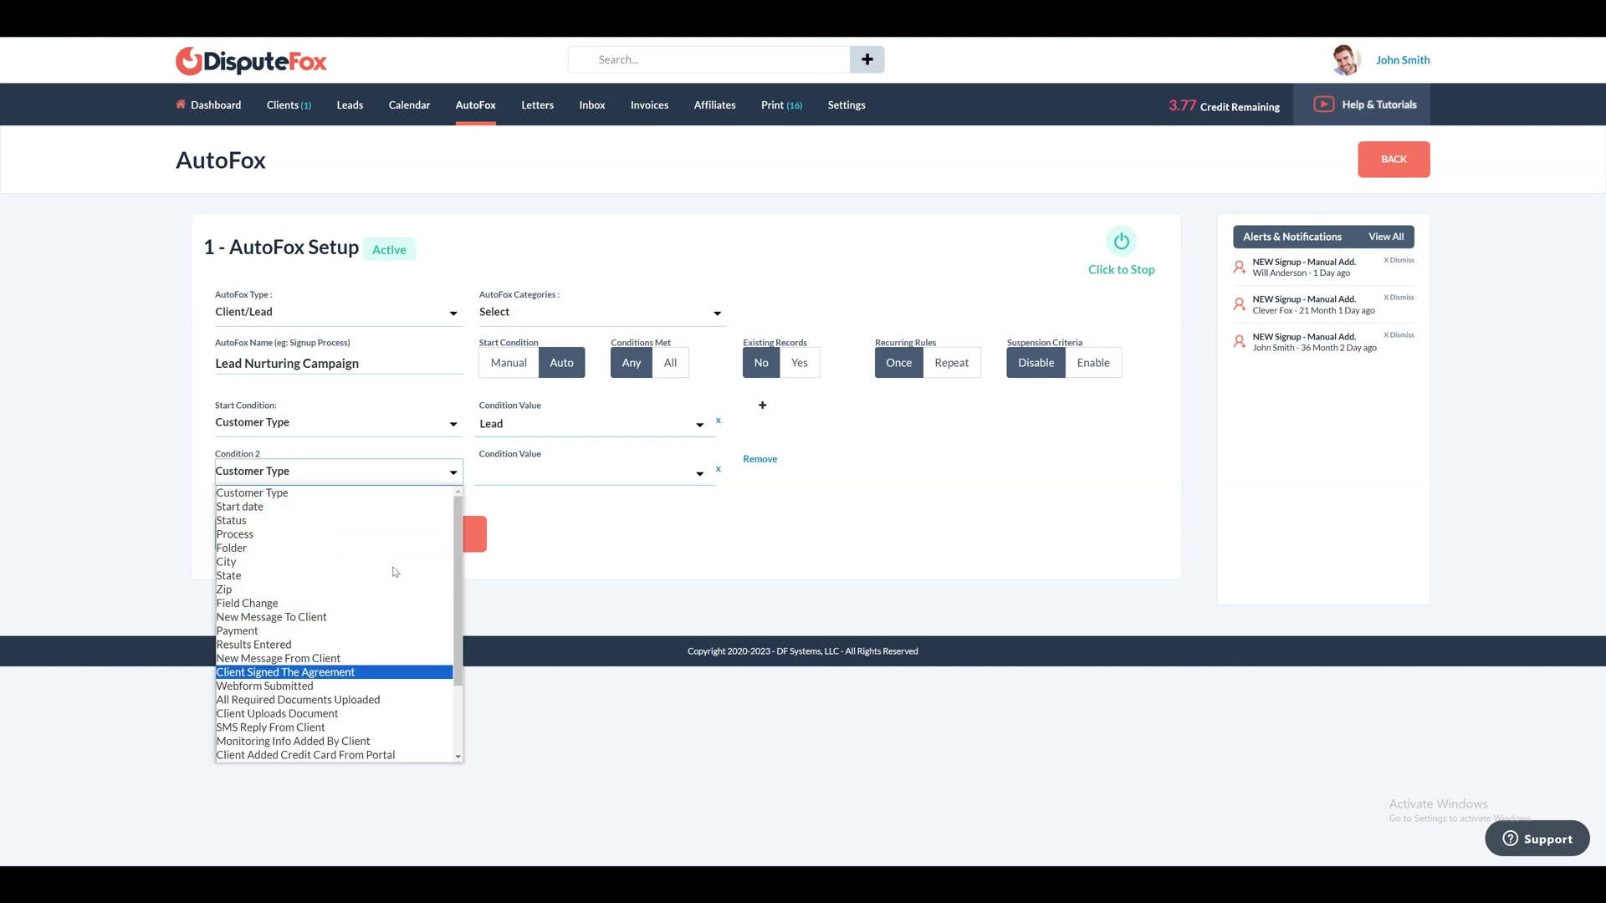
pyautogui.click(451, 470)
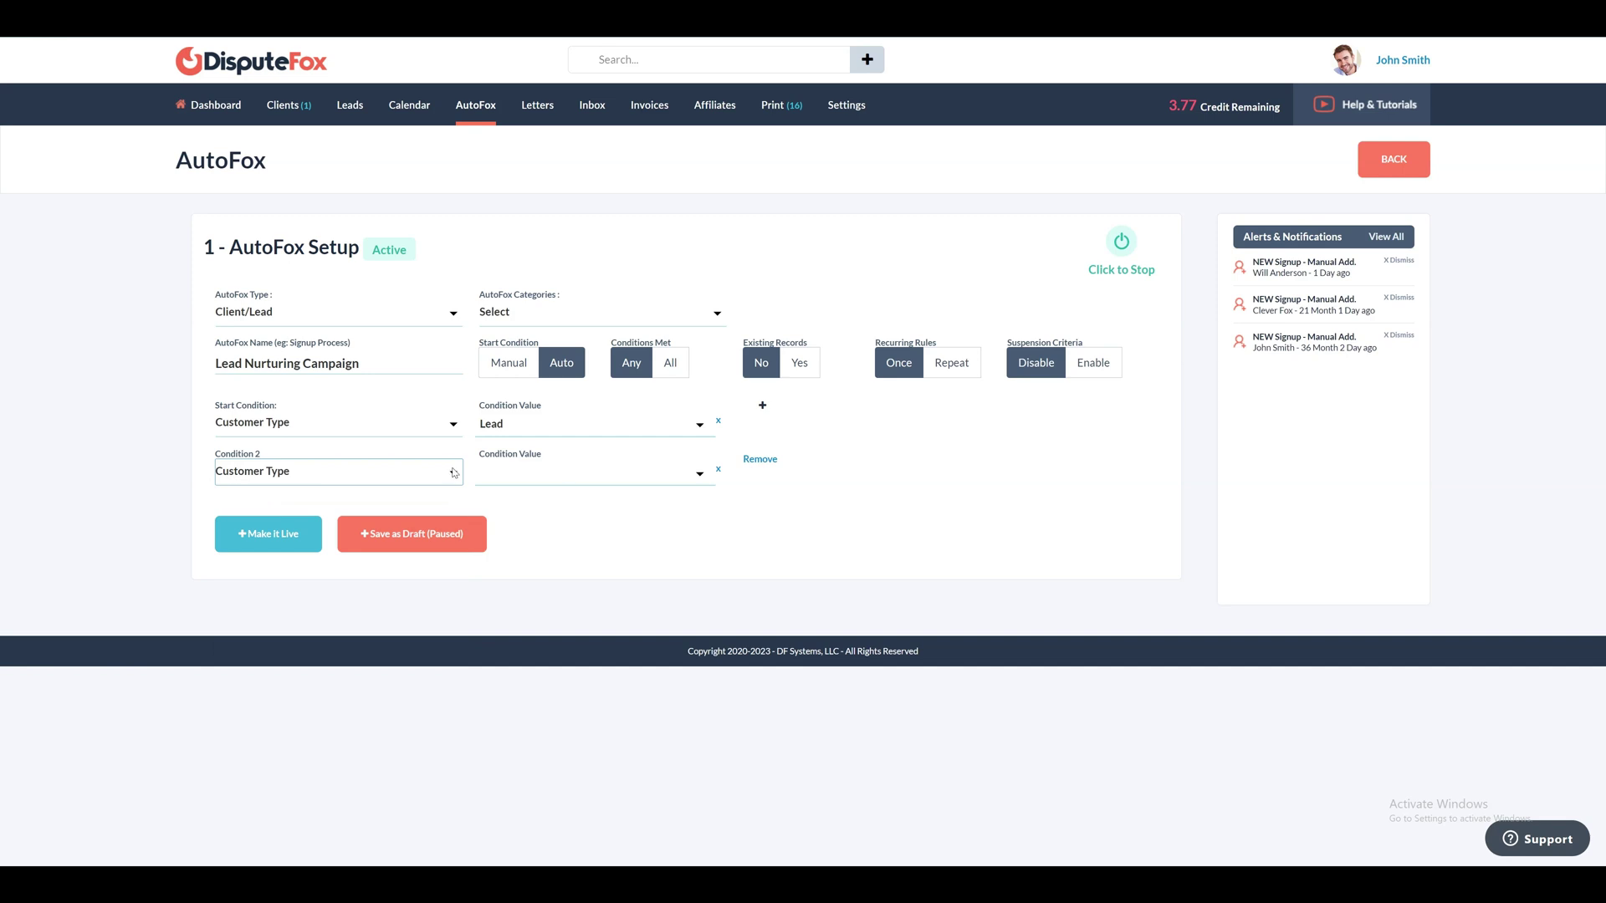
pyautogui.click(759, 460)
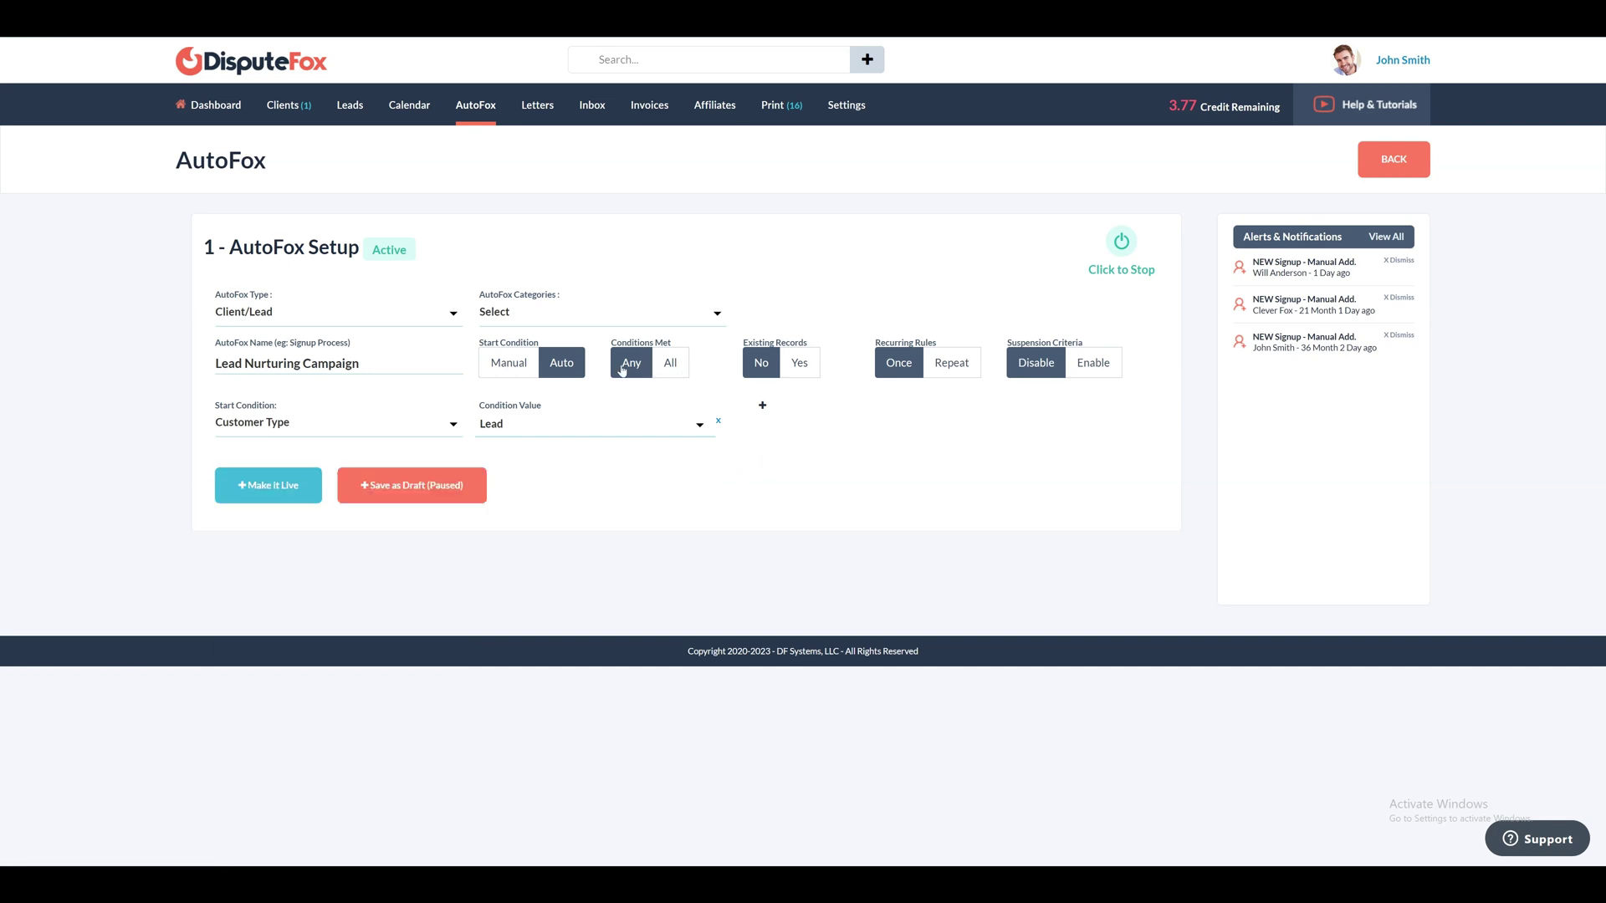
pyautogui.click(661, 367)
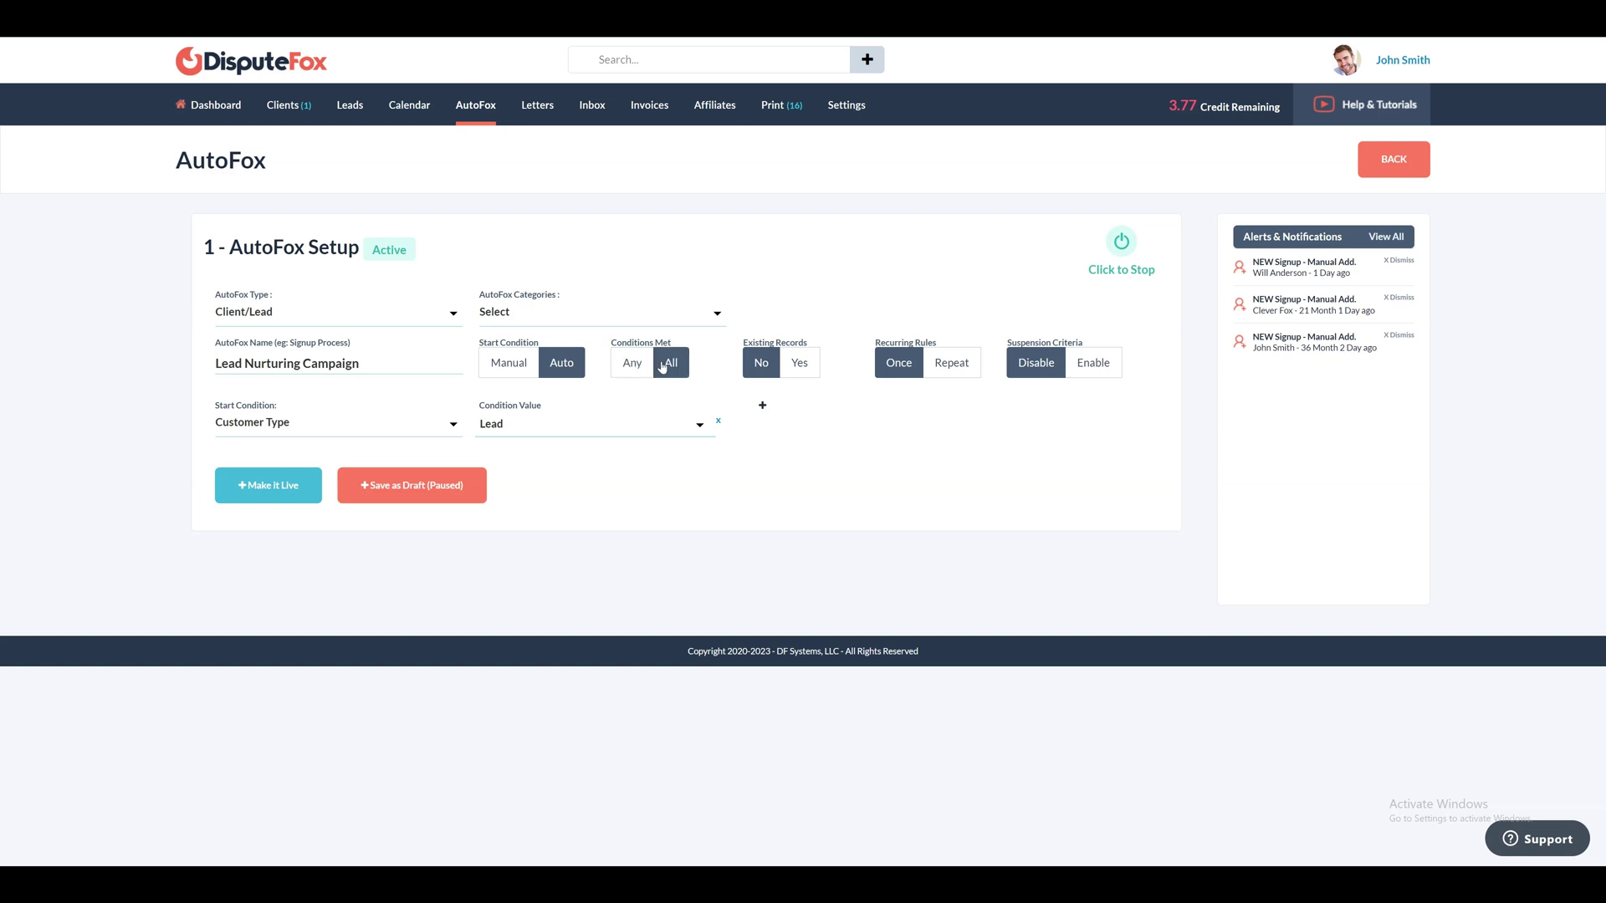
pyautogui.click(633, 367)
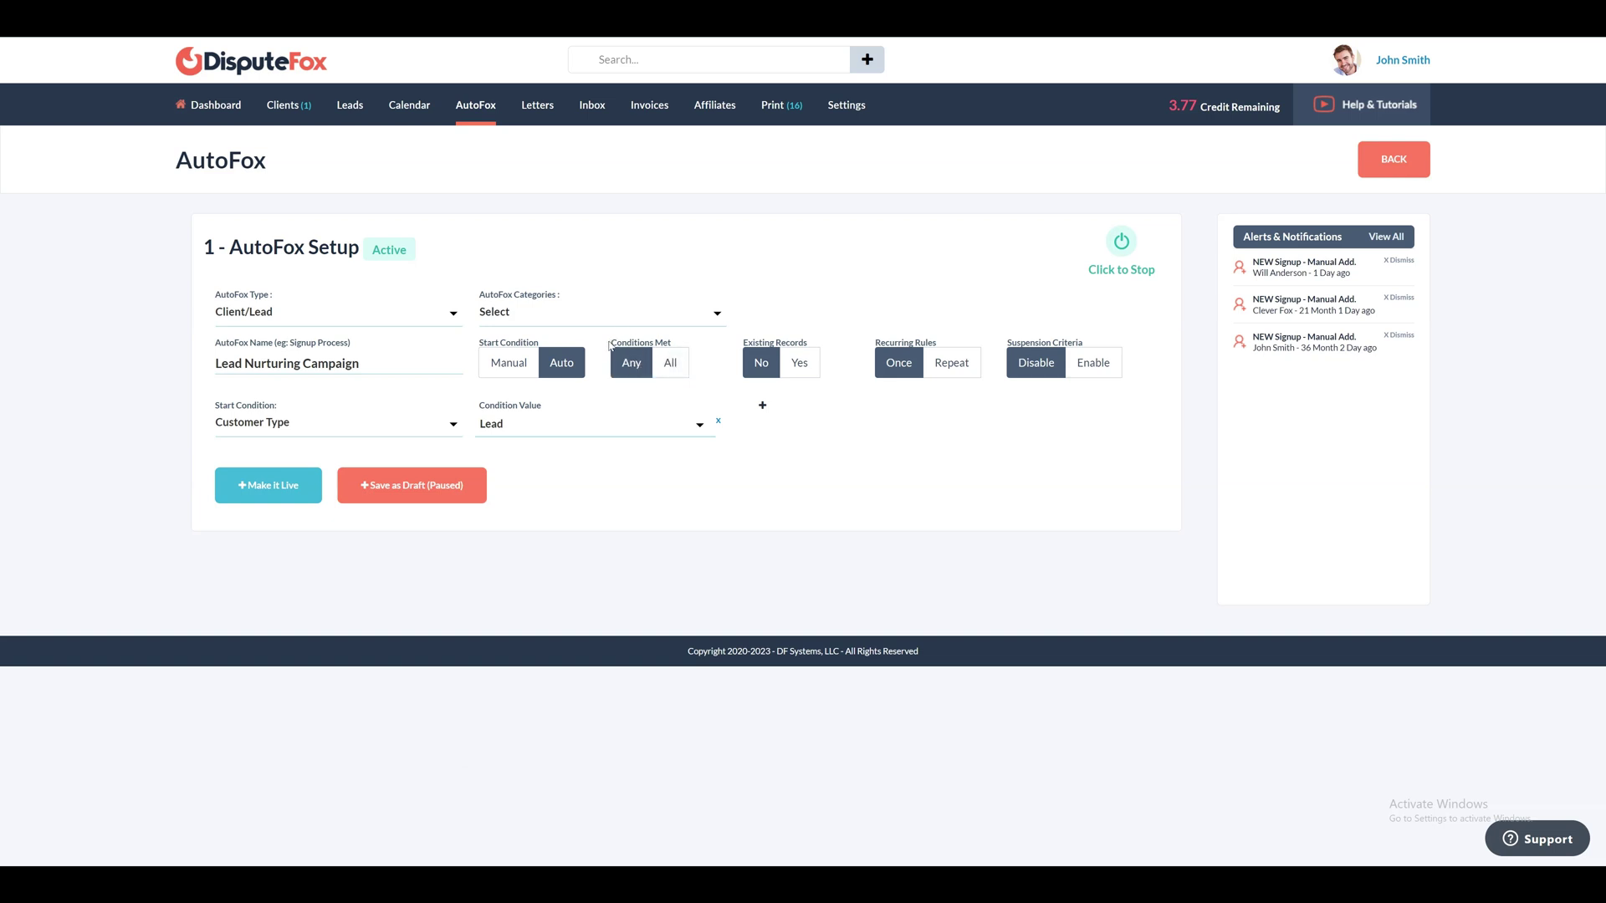
pyautogui.moveTo(609, 344); pyautogui.dragTo(681, 348)
pyautogui.click(695, 345)
pyautogui.moveTo(742, 346); pyautogui.dragTo(835, 344)
pyautogui.click(835, 328)
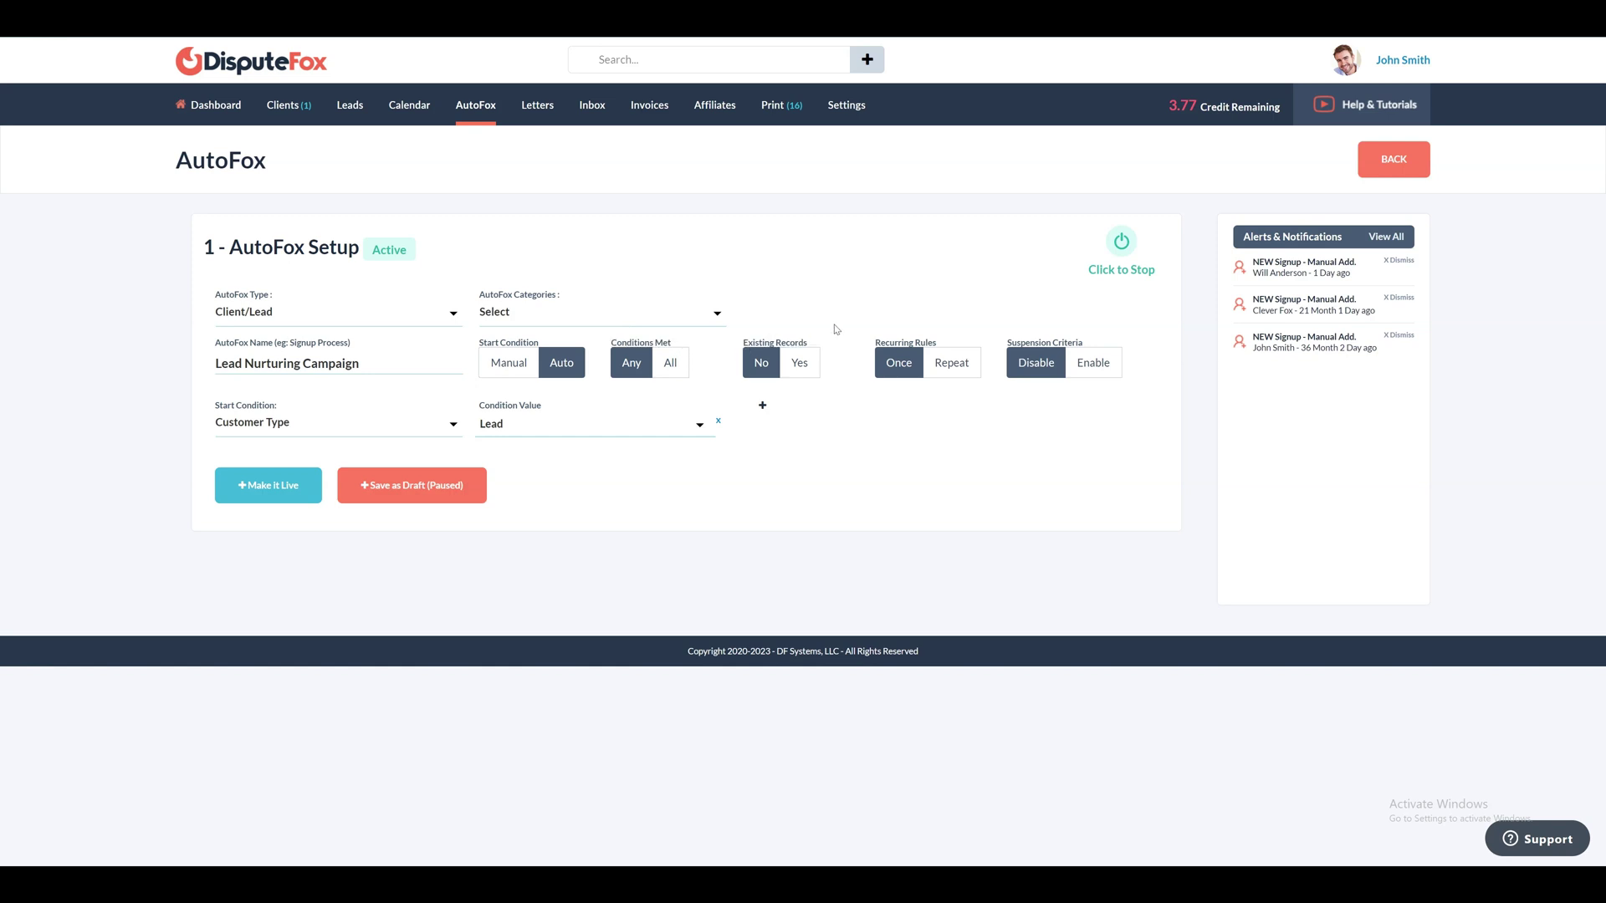
pyautogui.click(796, 365)
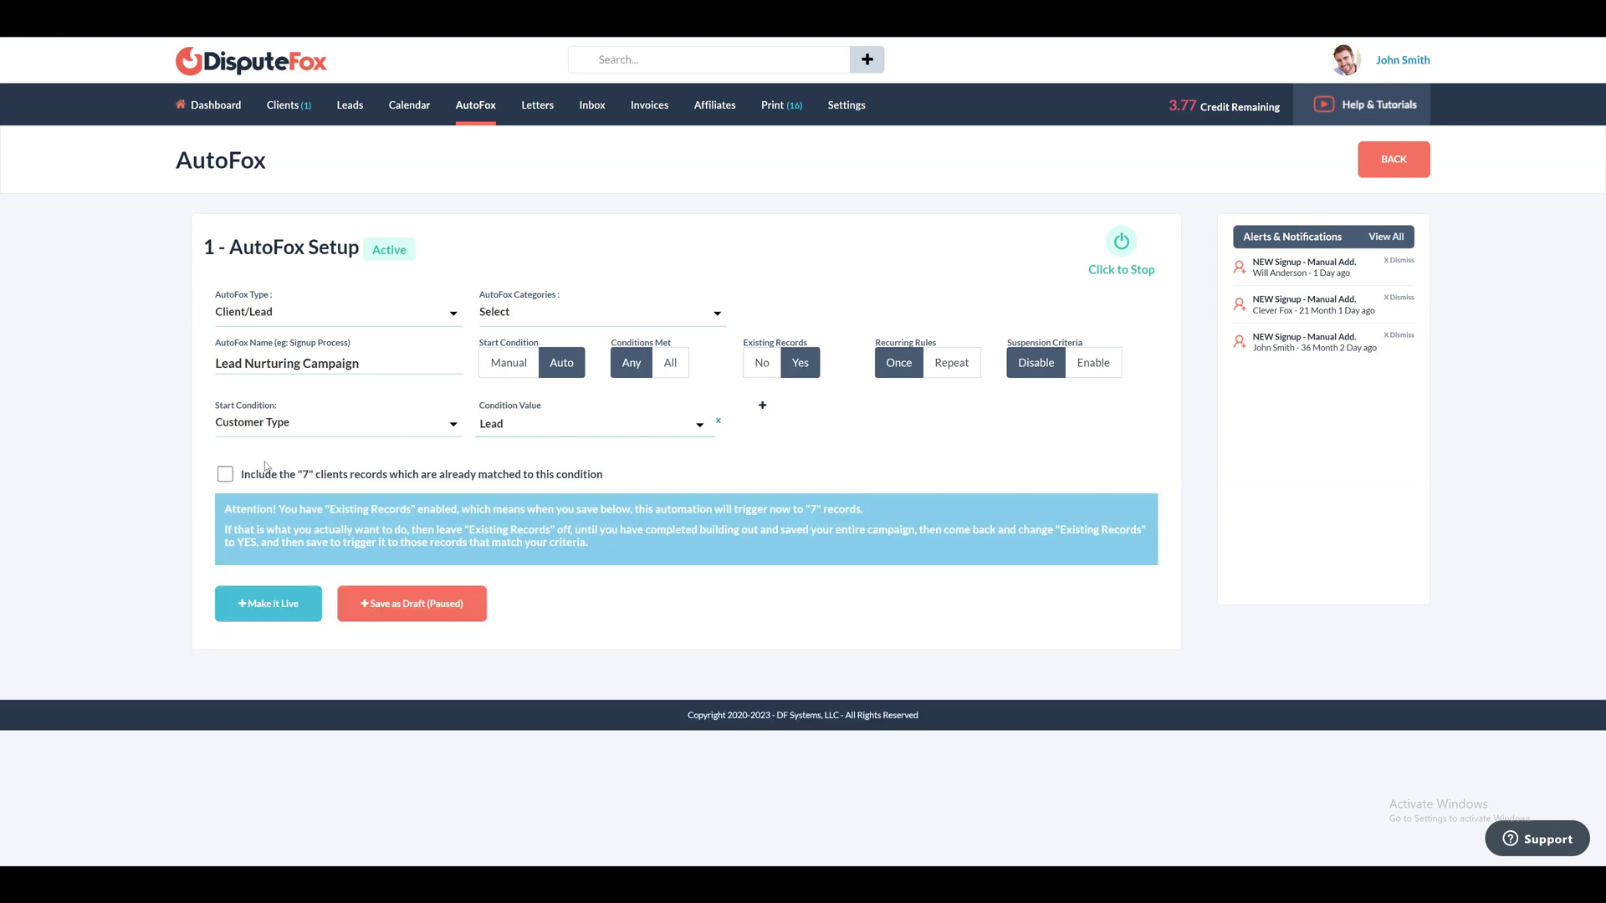
pyautogui.moveTo(239, 478); pyautogui.dragTo(687, 477)
pyautogui.click(669, 482)
pyautogui.click(225, 475)
pyautogui.click(226, 476)
pyautogui.click(757, 365)
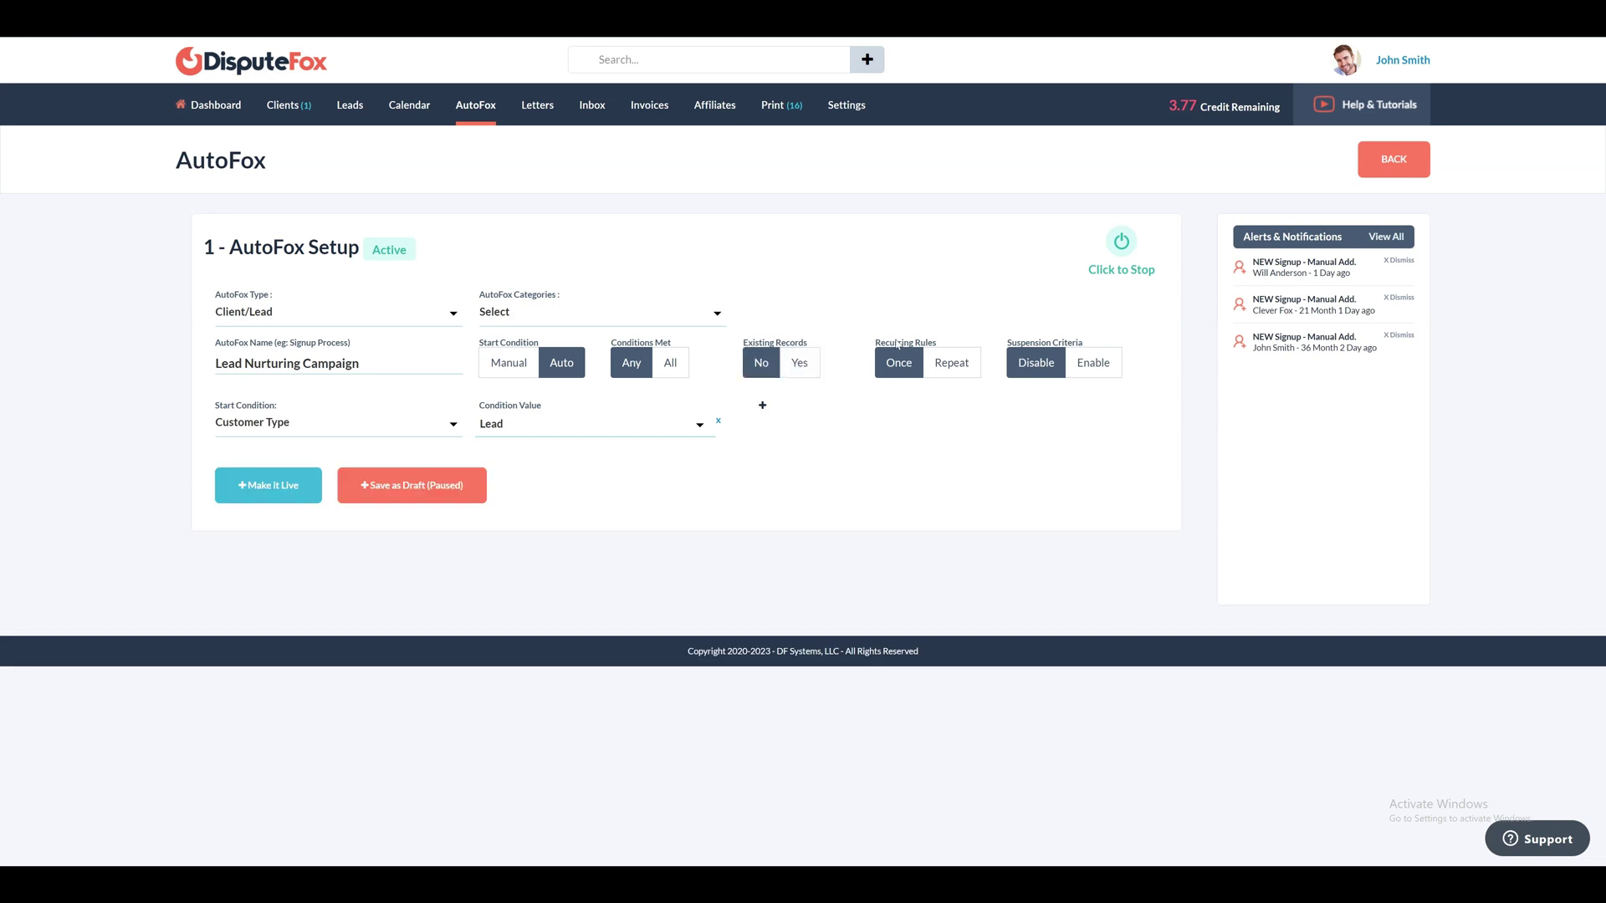
pyautogui.moveTo(911, 348); pyautogui.dragTo(944, 353)
pyautogui.click(953, 340)
pyautogui.click(949, 368)
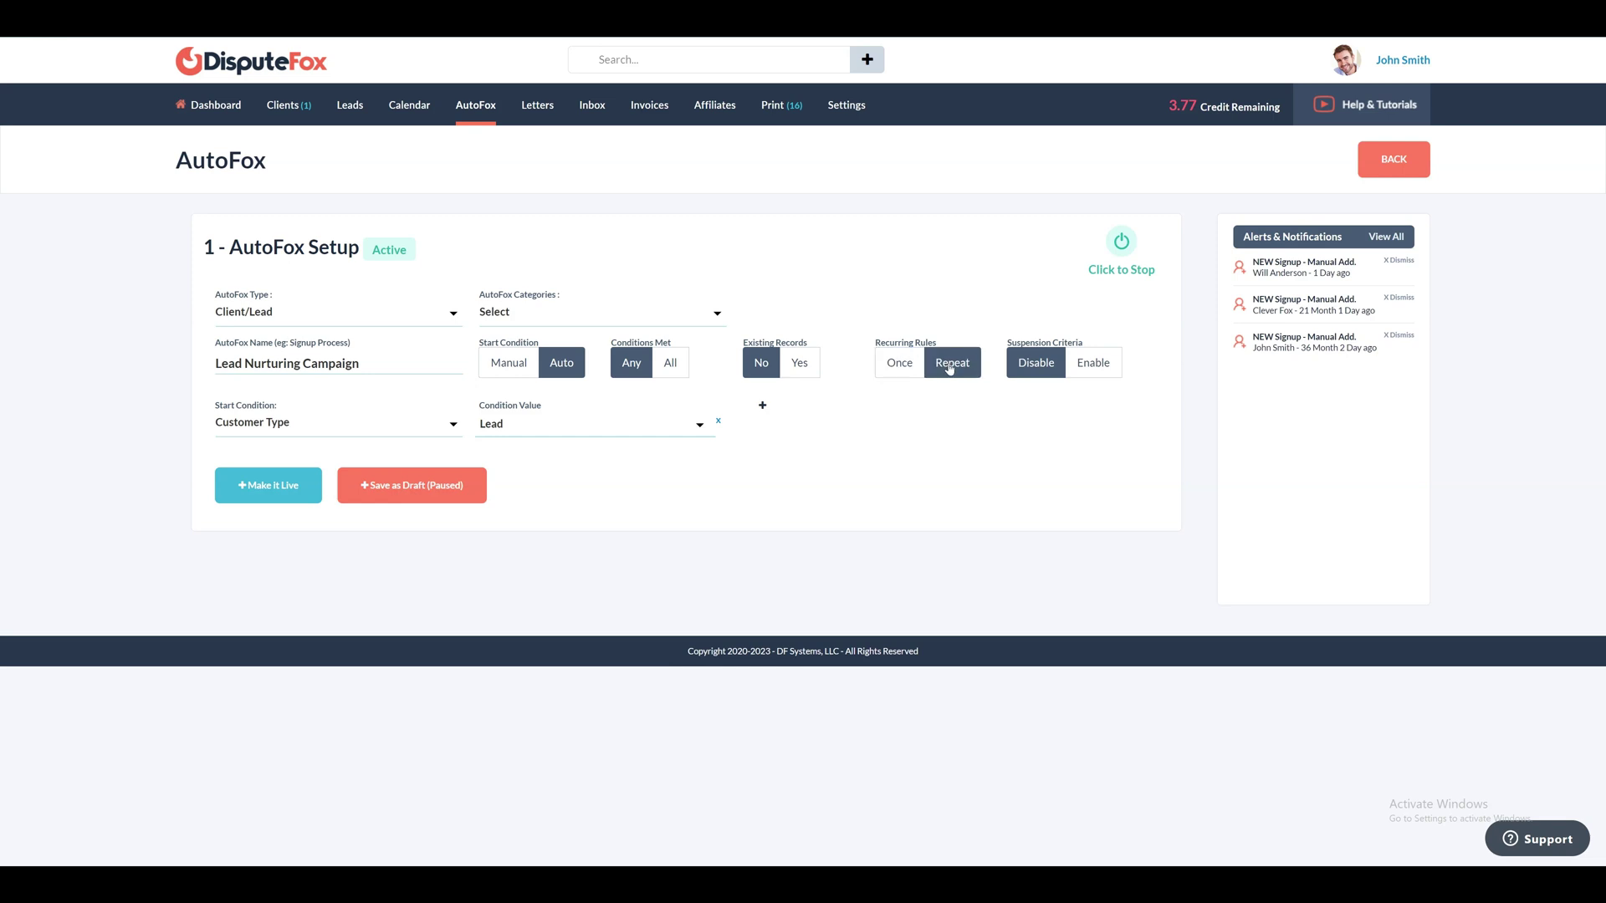
pyautogui.click(908, 370)
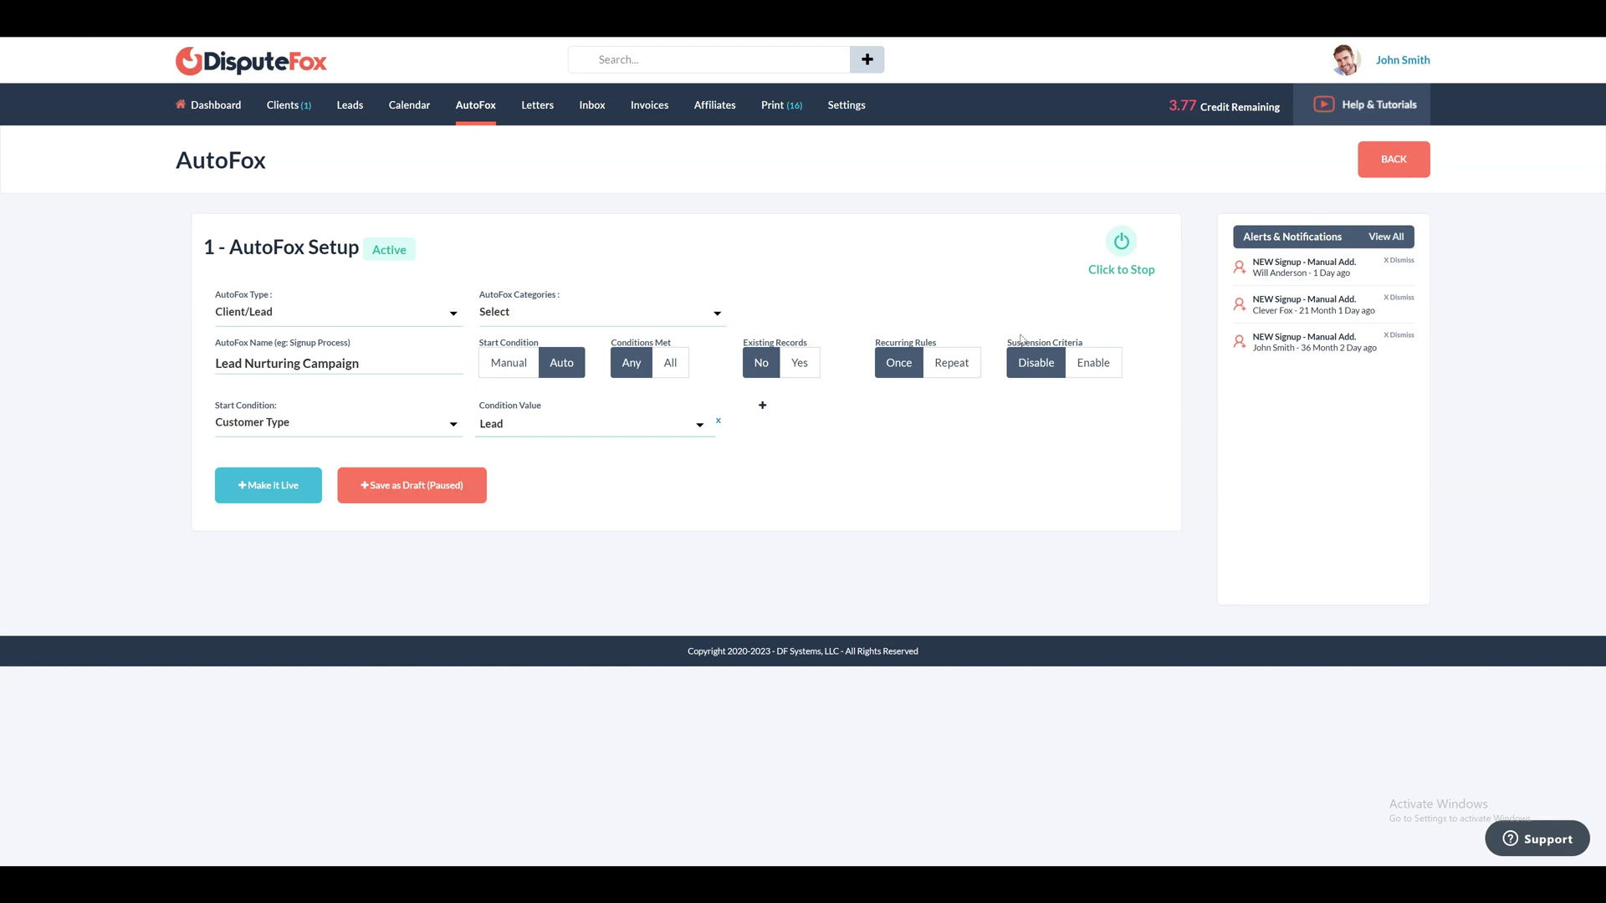
# Enable suspension when Customer Type equals Client, then Save as Draft (Paused)
pyautogui.click(1107, 366)
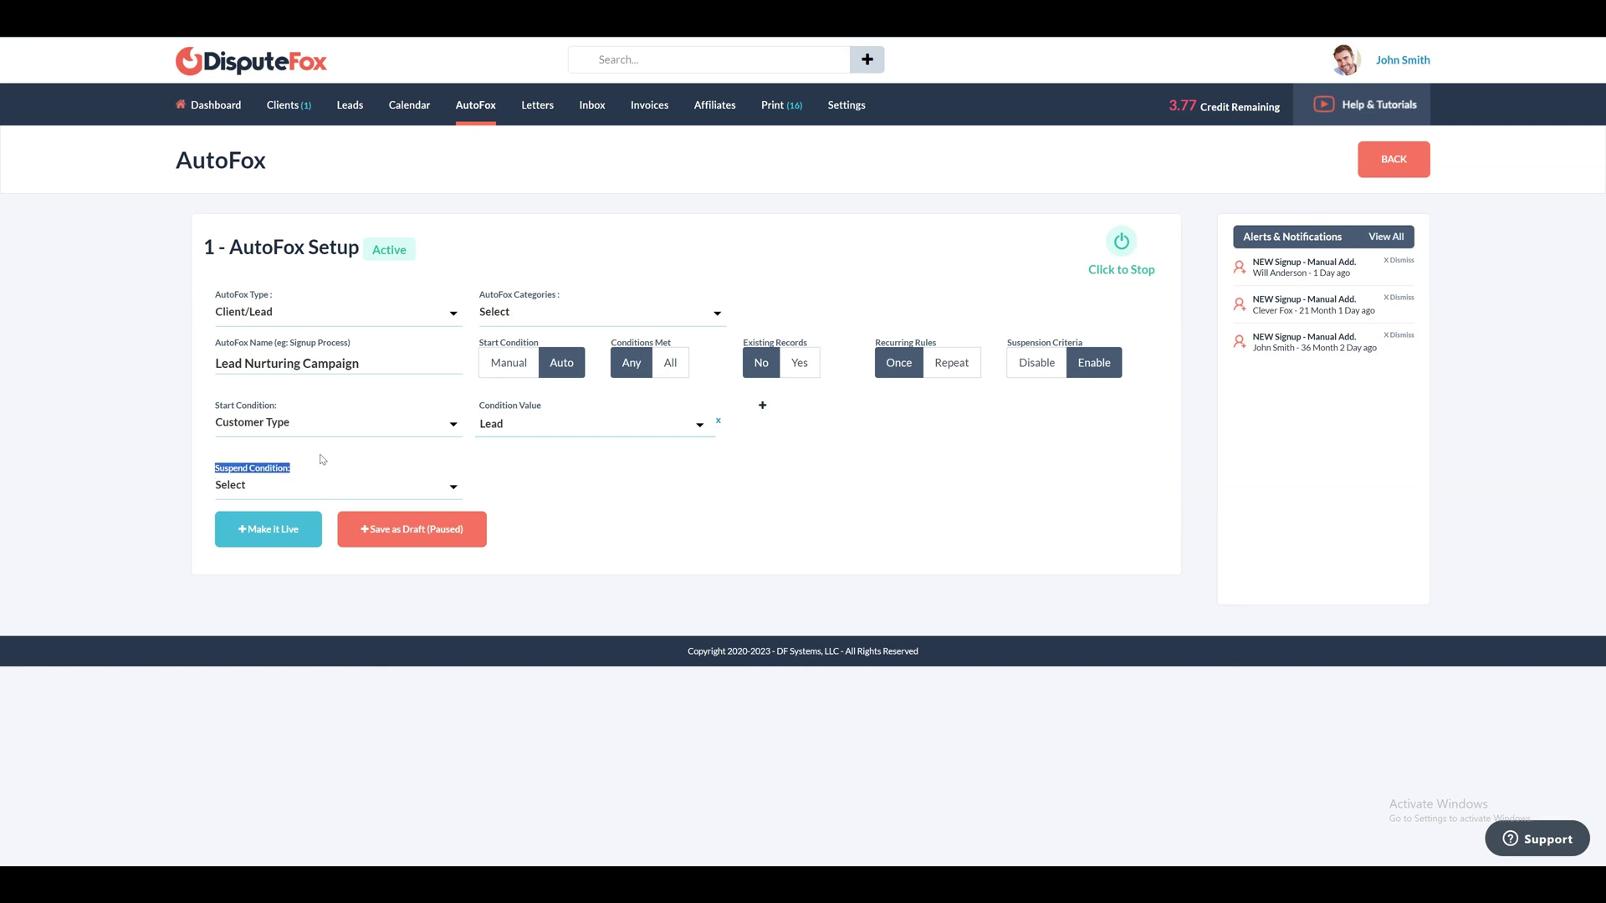
pyautogui.click(373, 490)
pyautogui.click(364, 519)
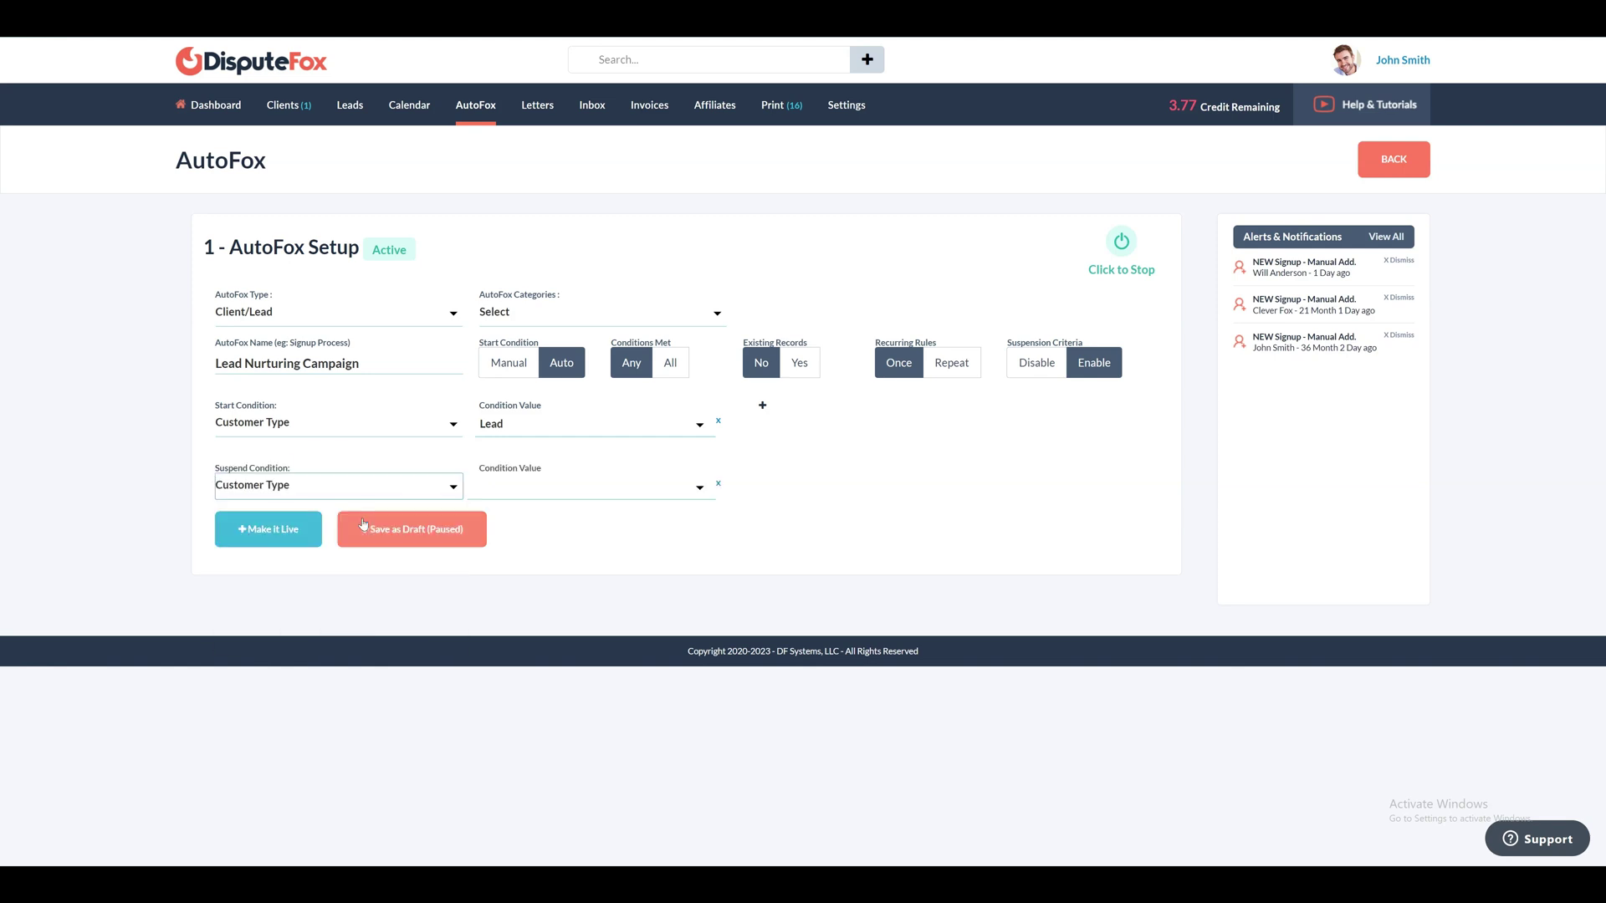
pyautogui.click(587, 498)
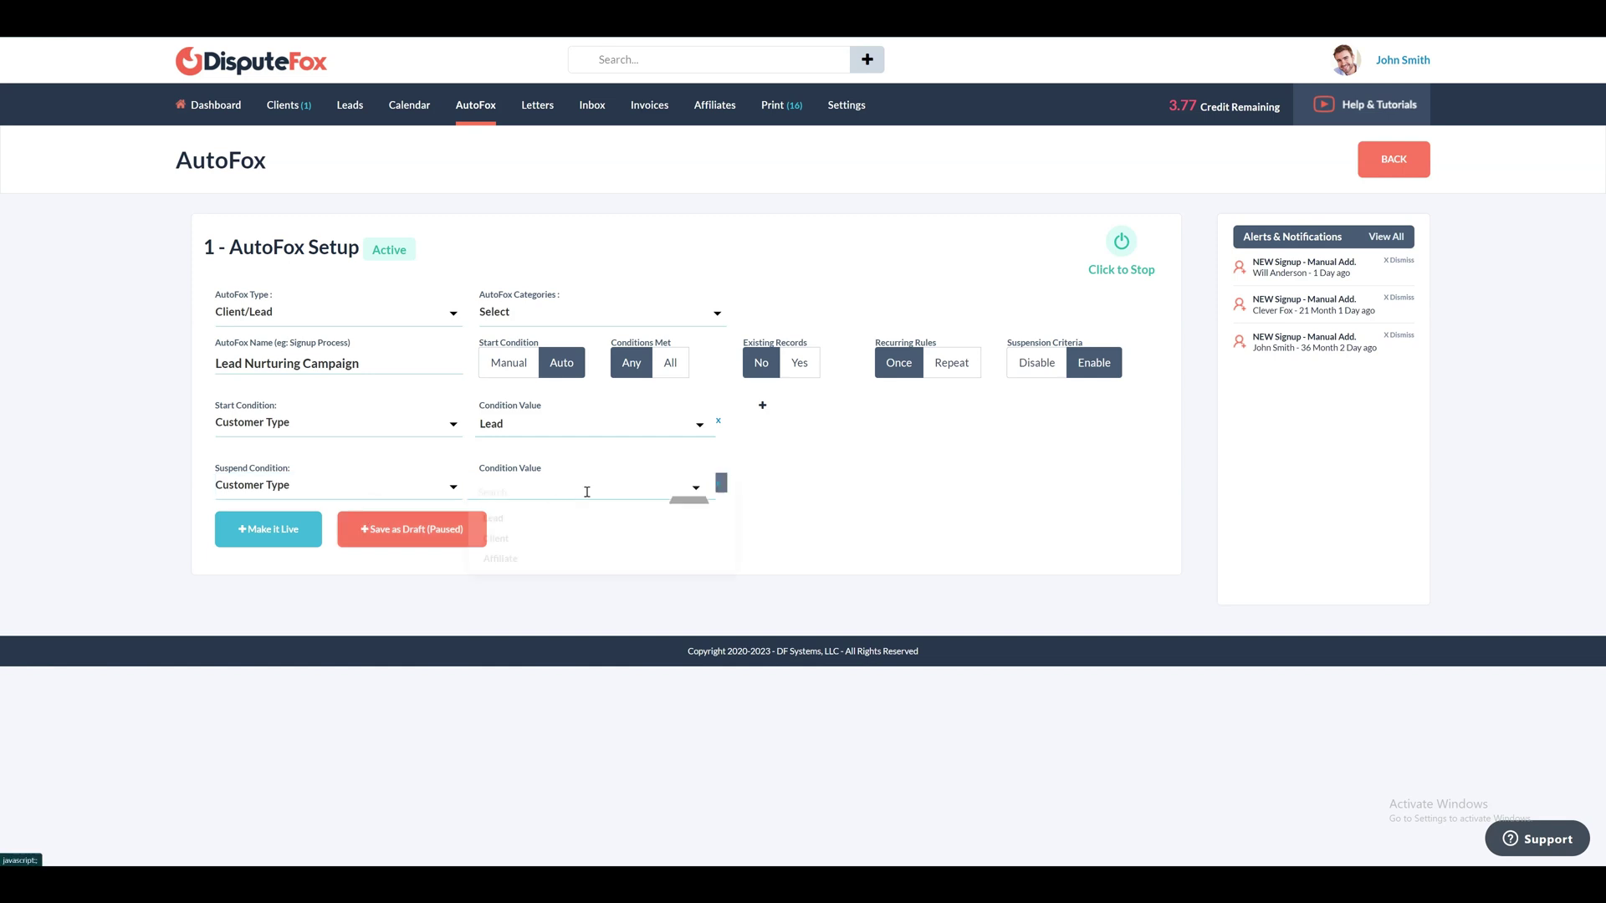
pyautogui.click(563, 544)
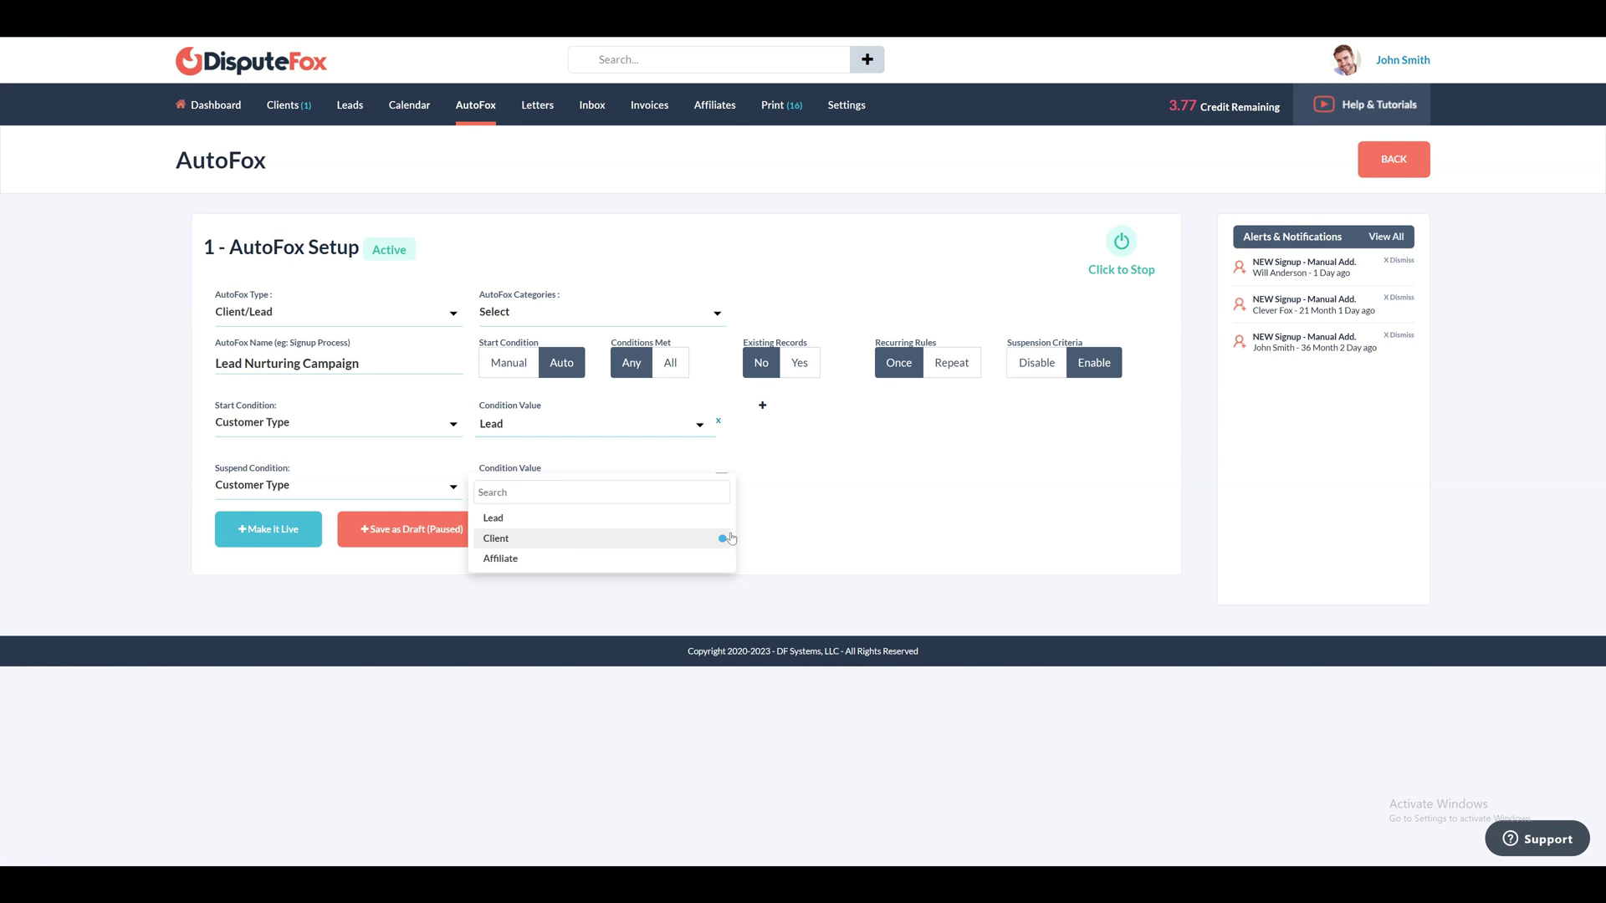
pyautogui.click(857, 514)
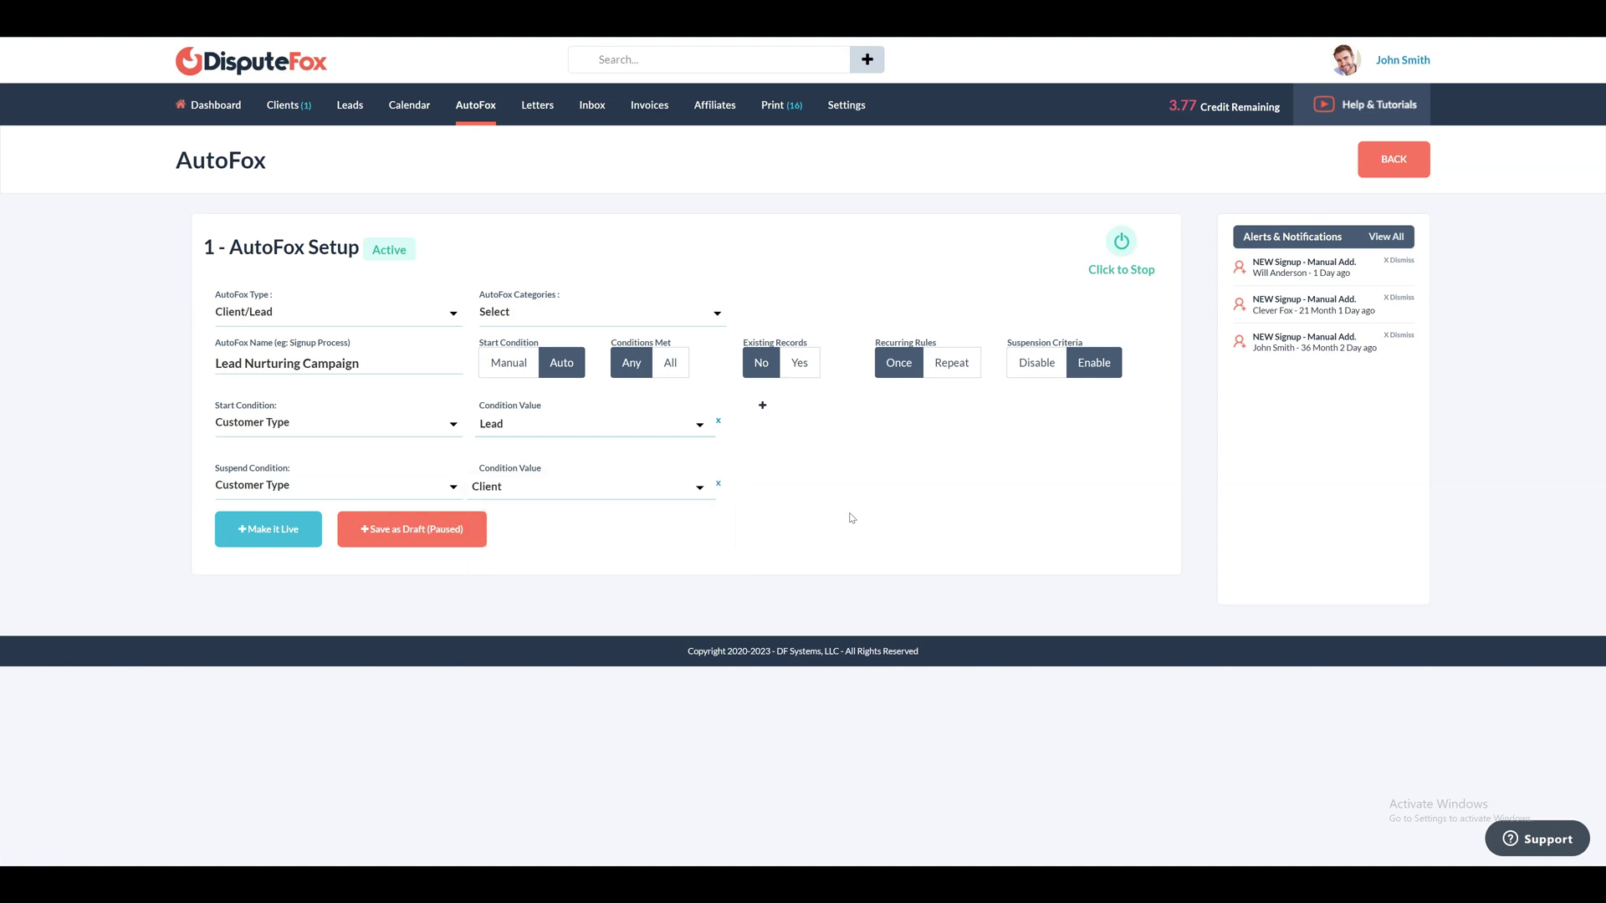
pyautogui.click(407, 530)
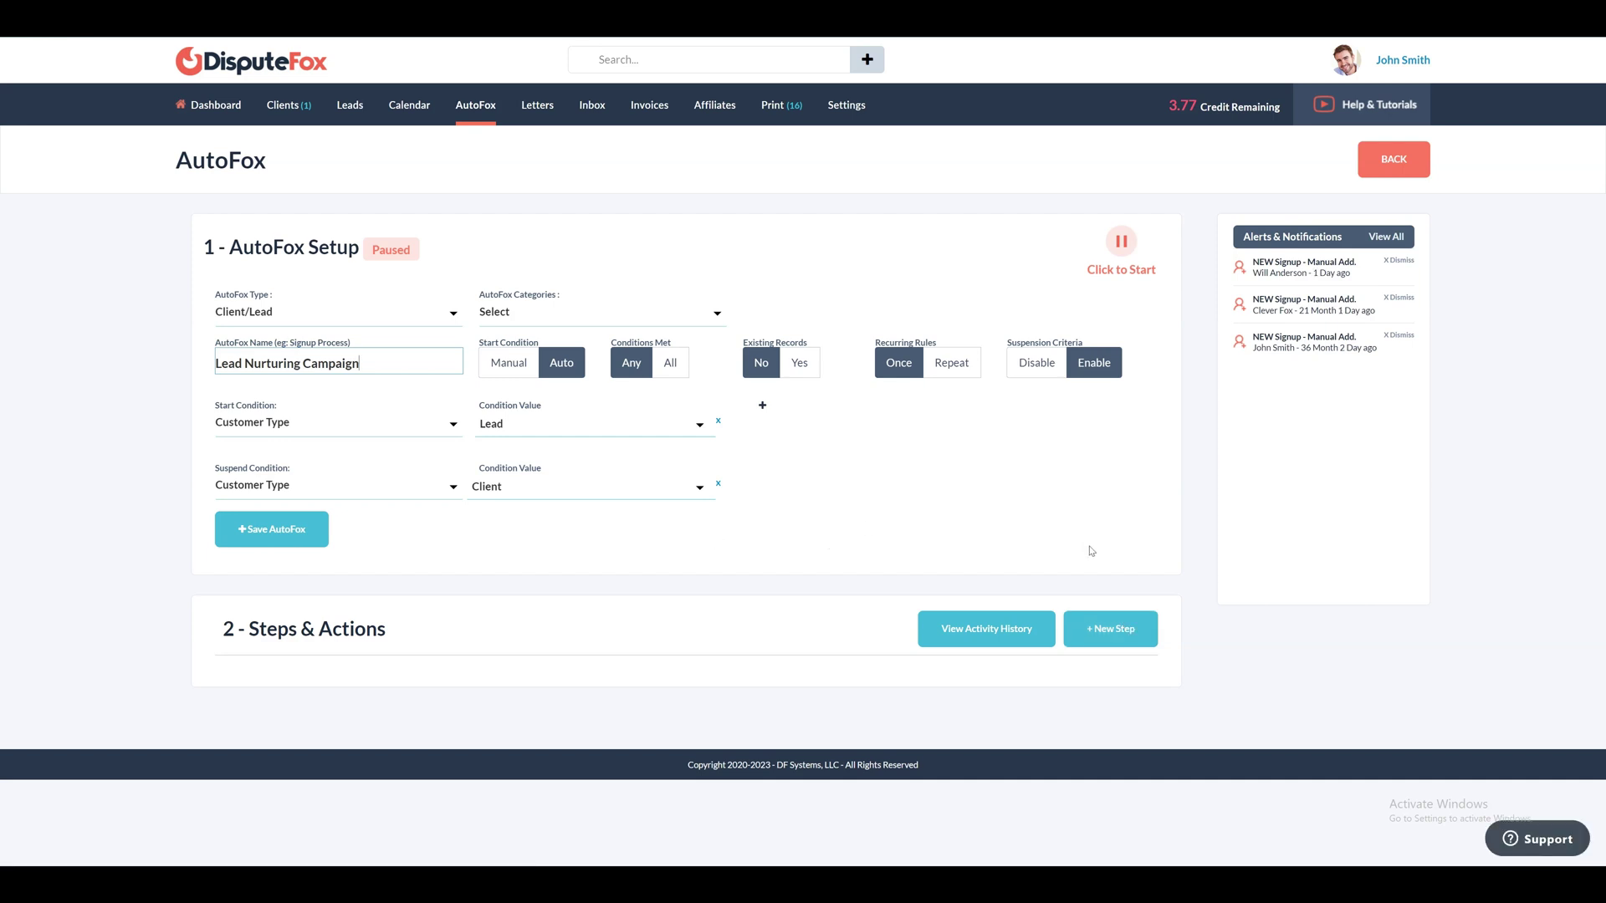
pyautogui.click(1120, 639)
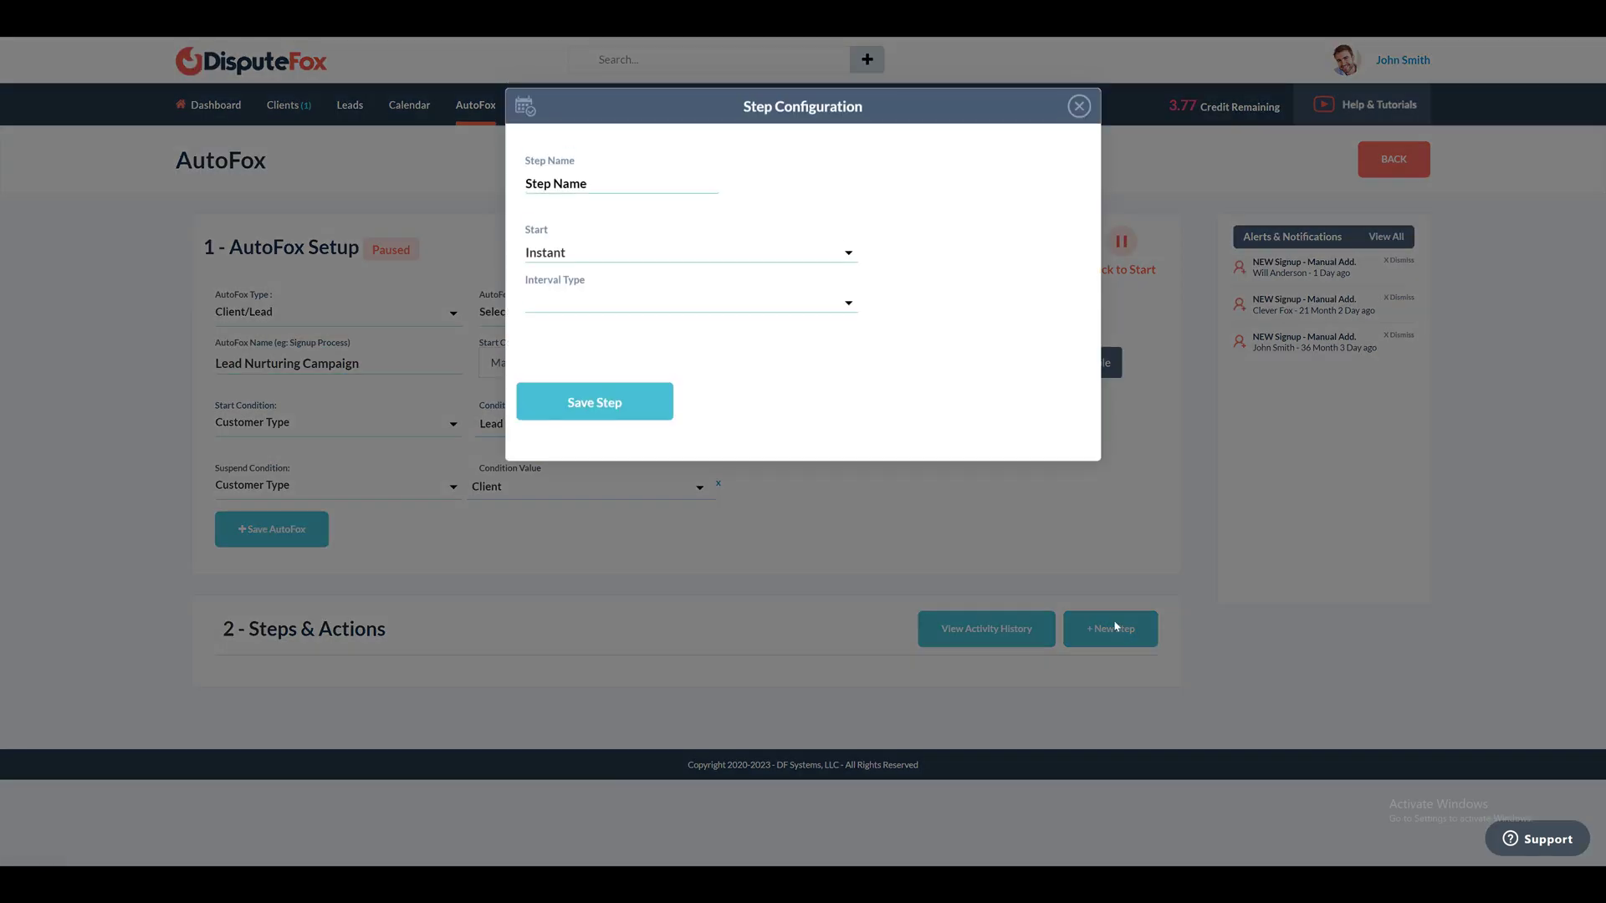
# Add Step 1 named Lead Nurturing Email with an Instant start and save it
pyautogui.click(624, 184)
pyautogui.write('Lead Nurturing Email')
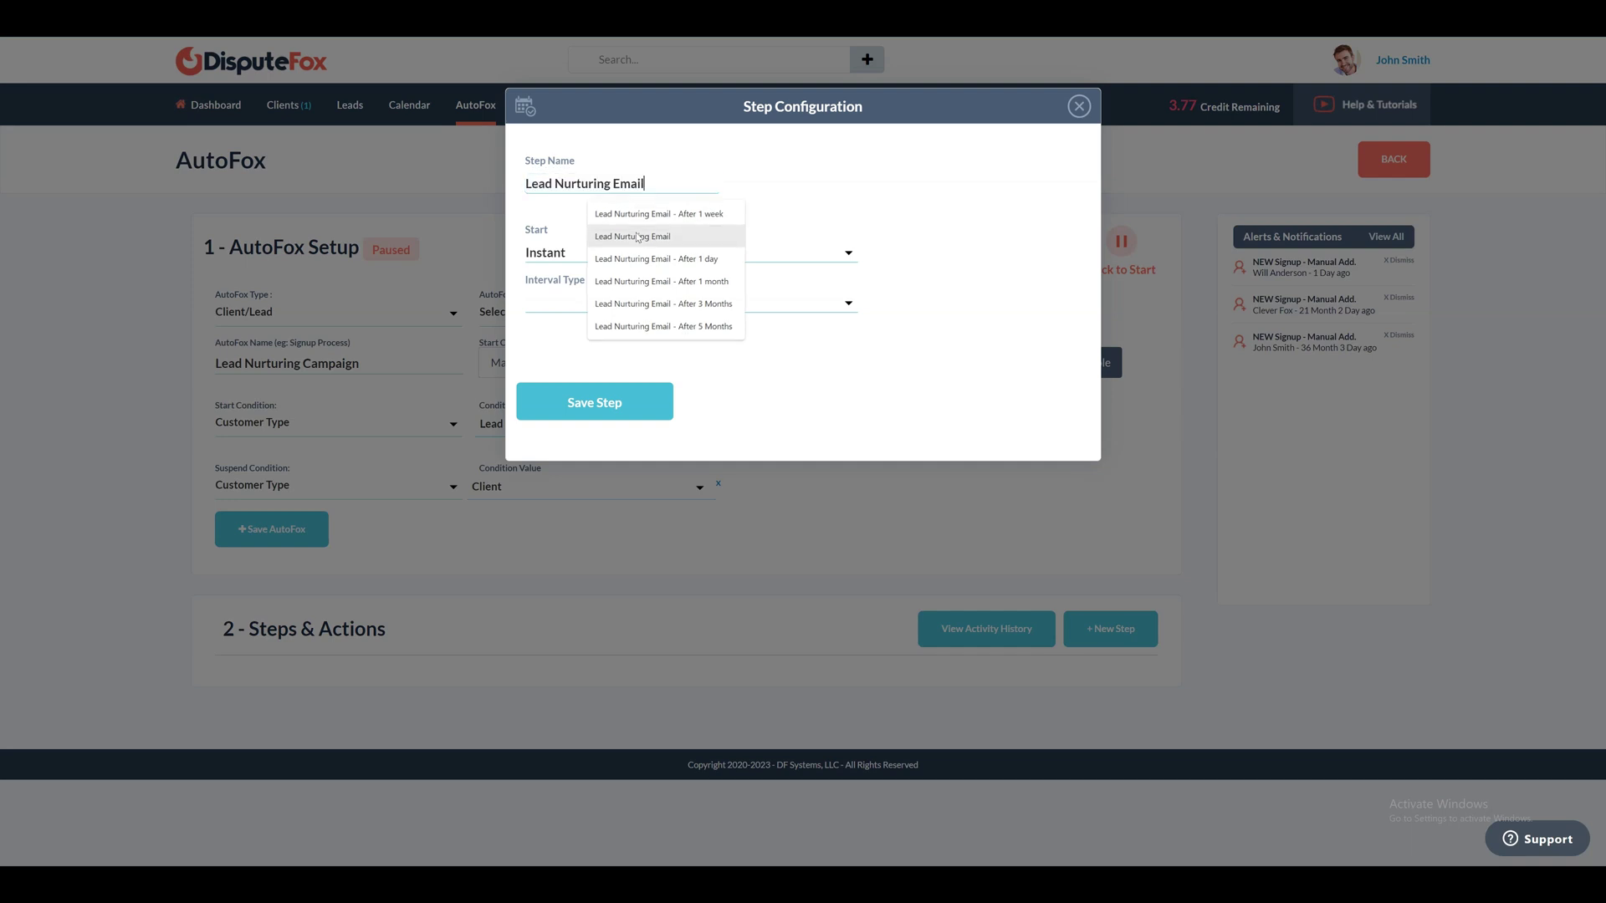
pyautogui.click(633, 236)
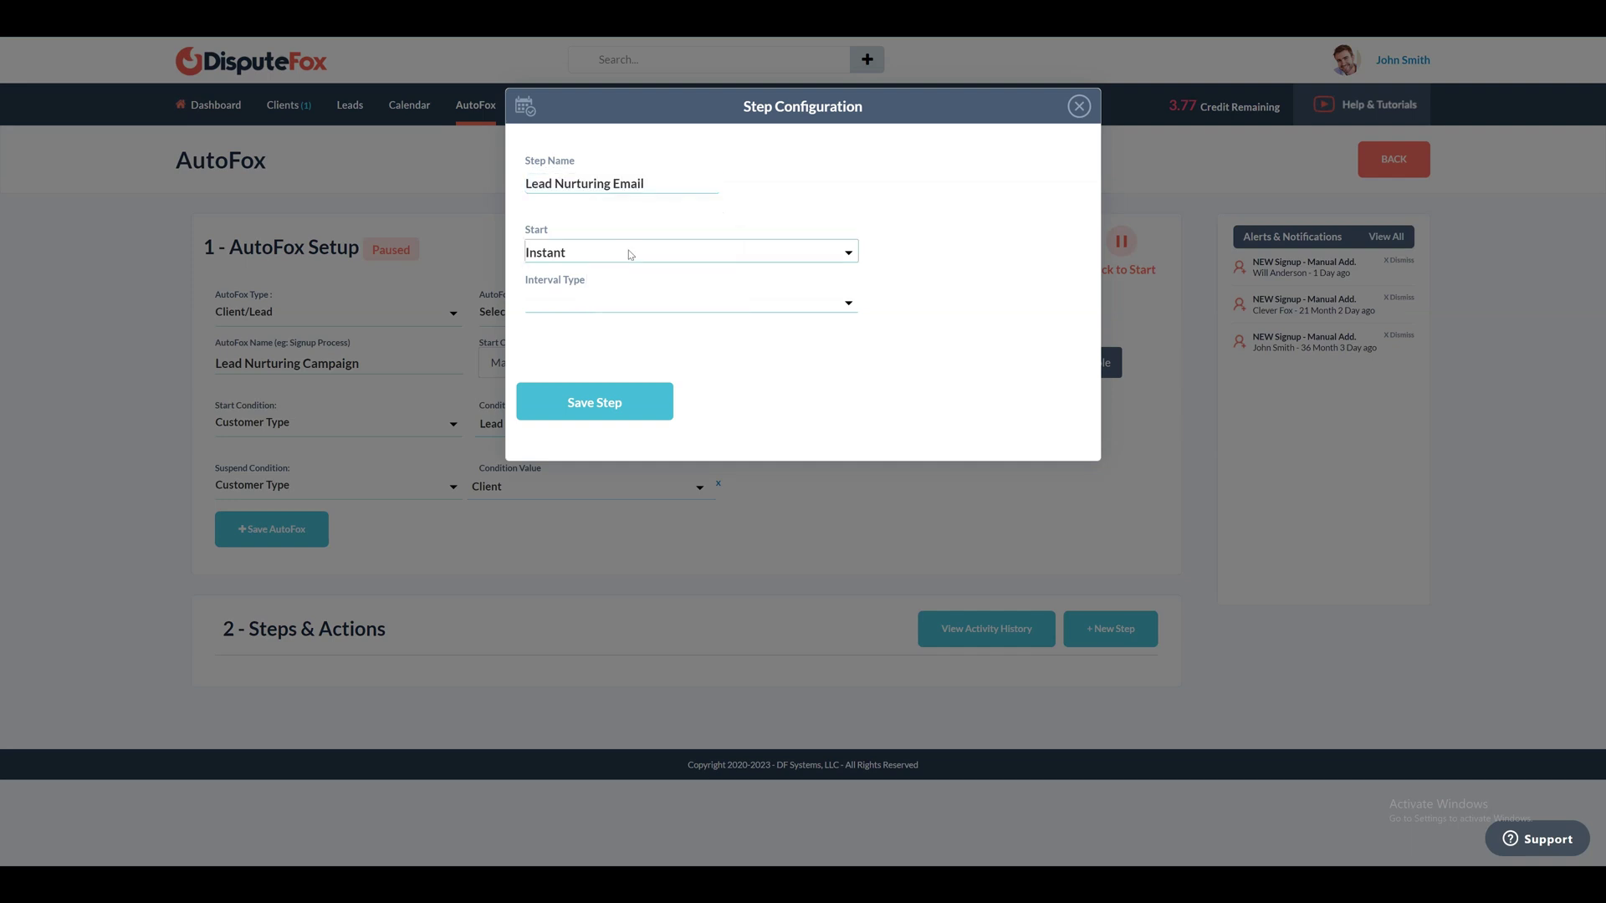
pyautogui.click(630, 253)
pyautogui.click(623, 287)
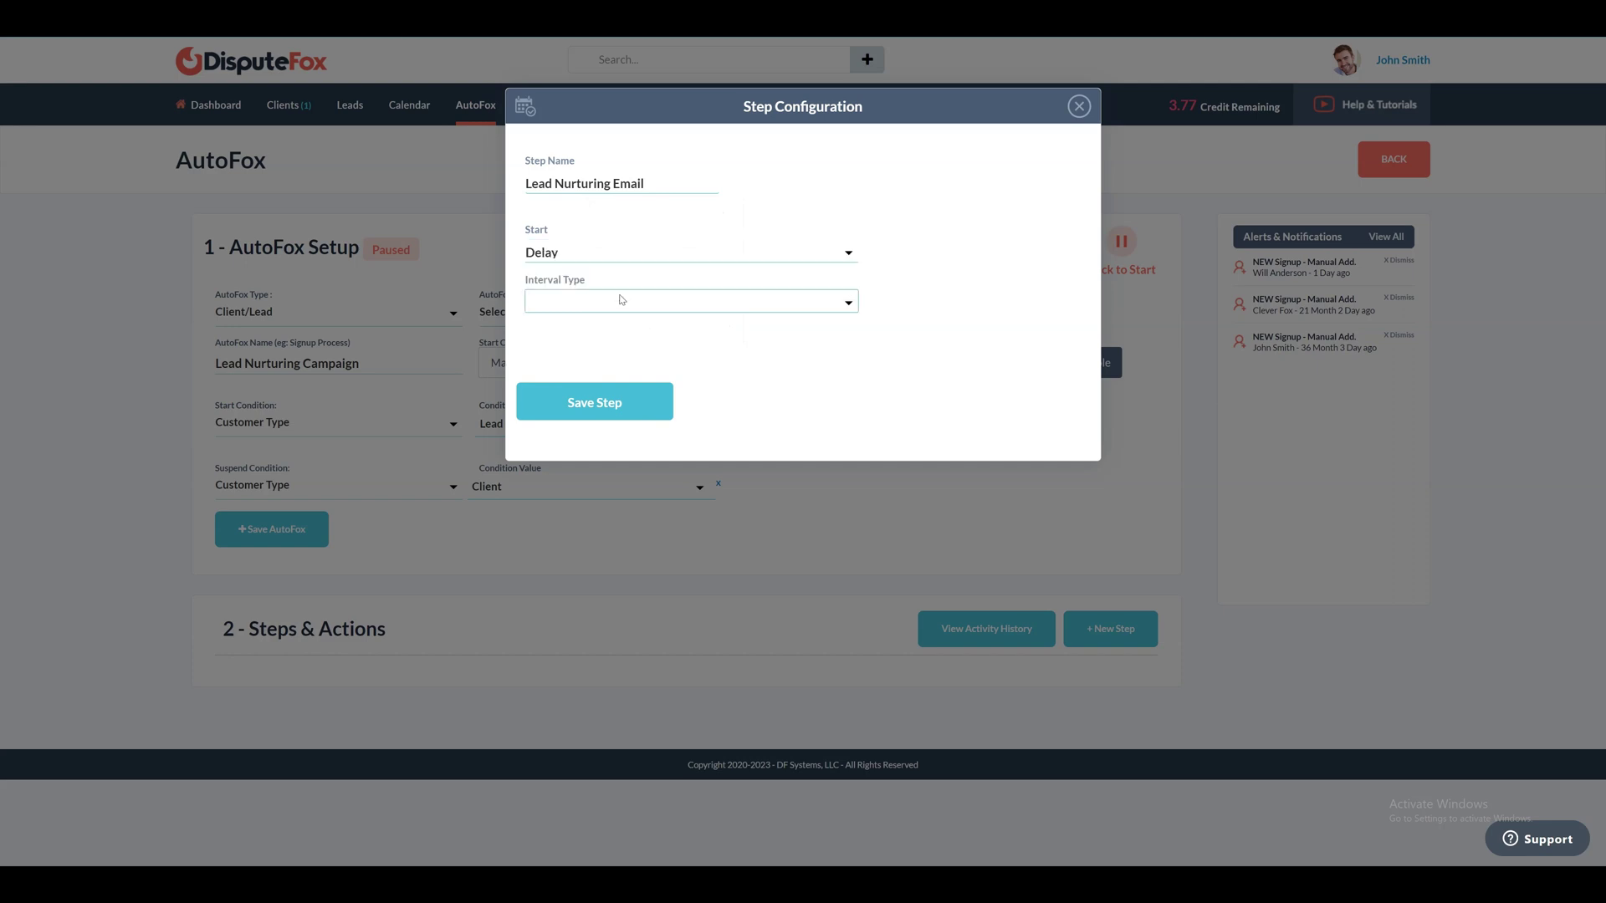
pyautogui.click(621, 303)
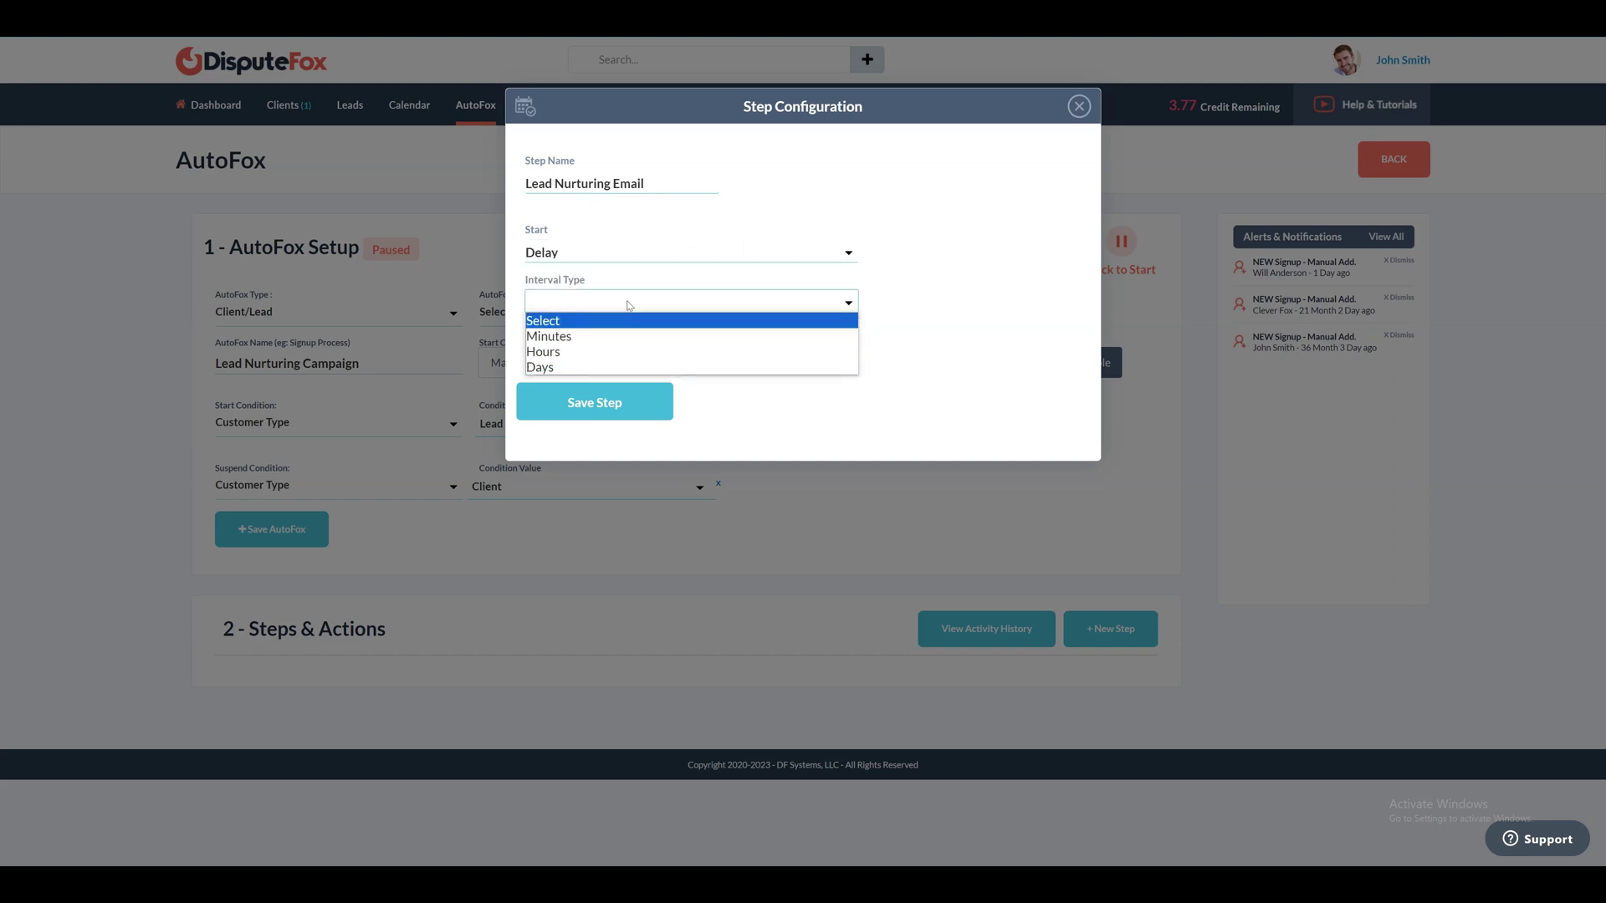
pyautogui.click(627, 253)
pyautogui.click(630, 250)
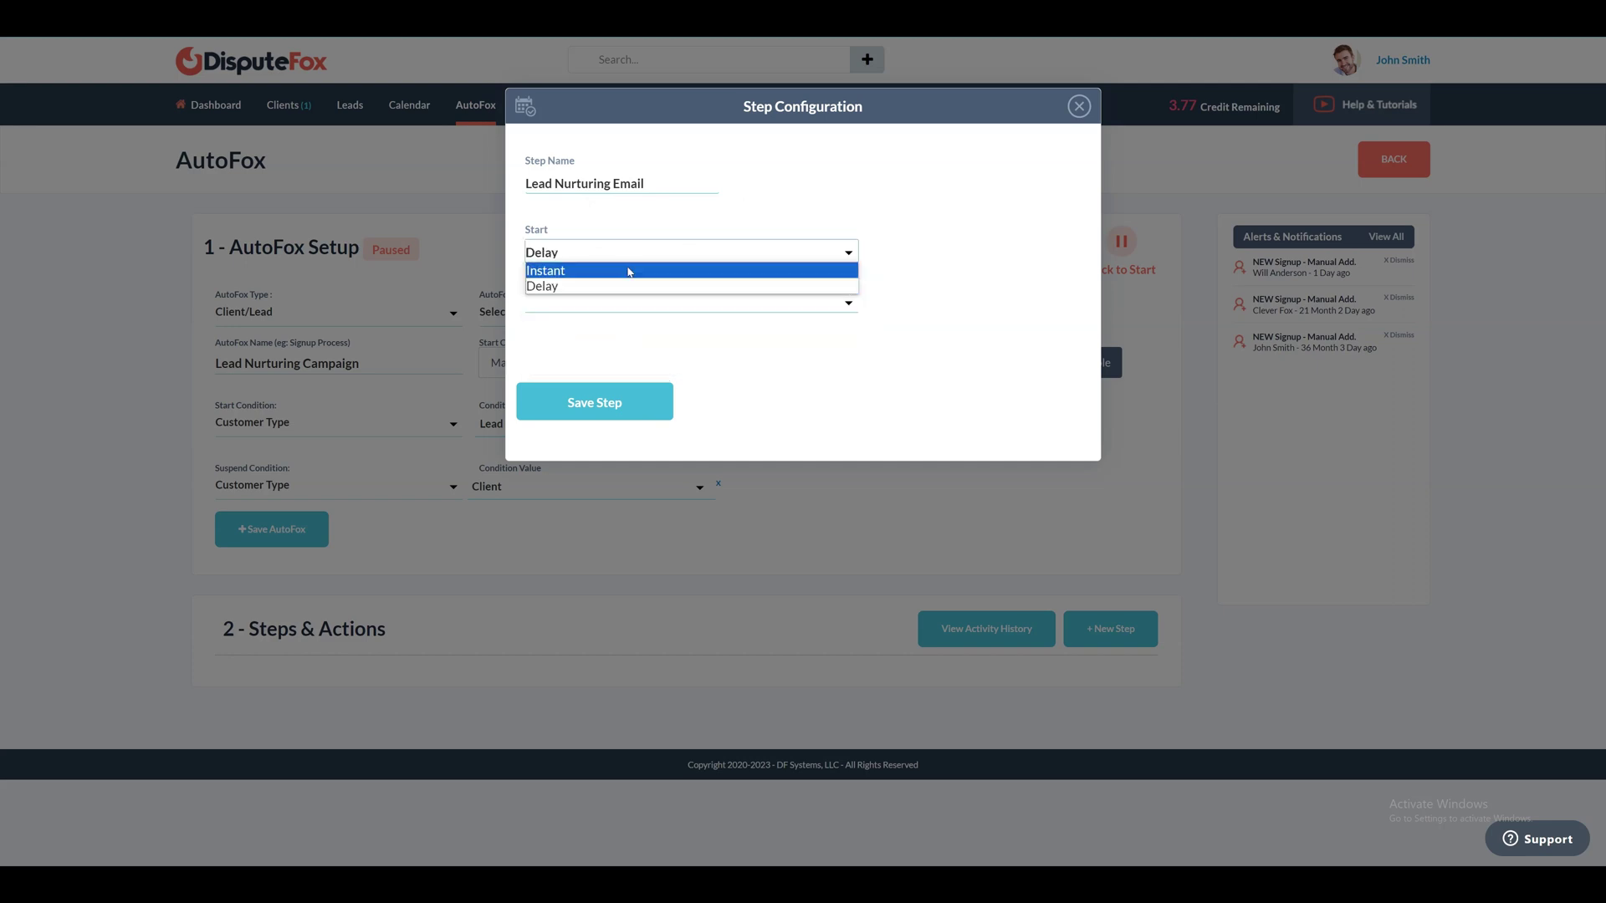
pyautogui.click(627, 267)
pyautogui.click(622, 405)
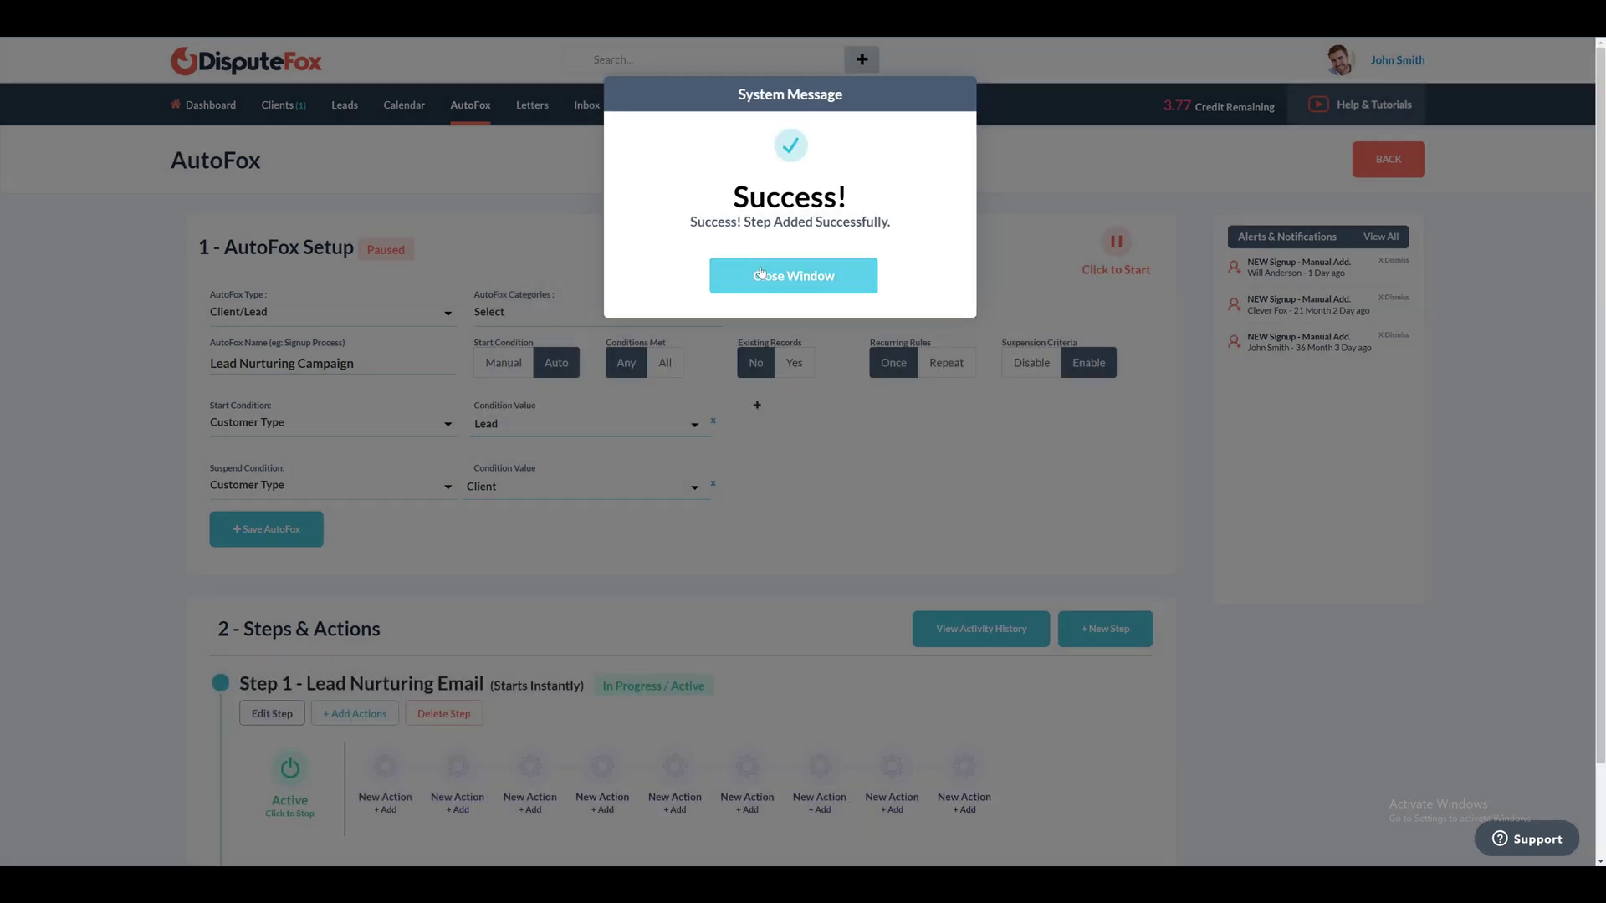
pyautogui.click(755, 283)
pyautogui.scroll(-2, 636, 558)
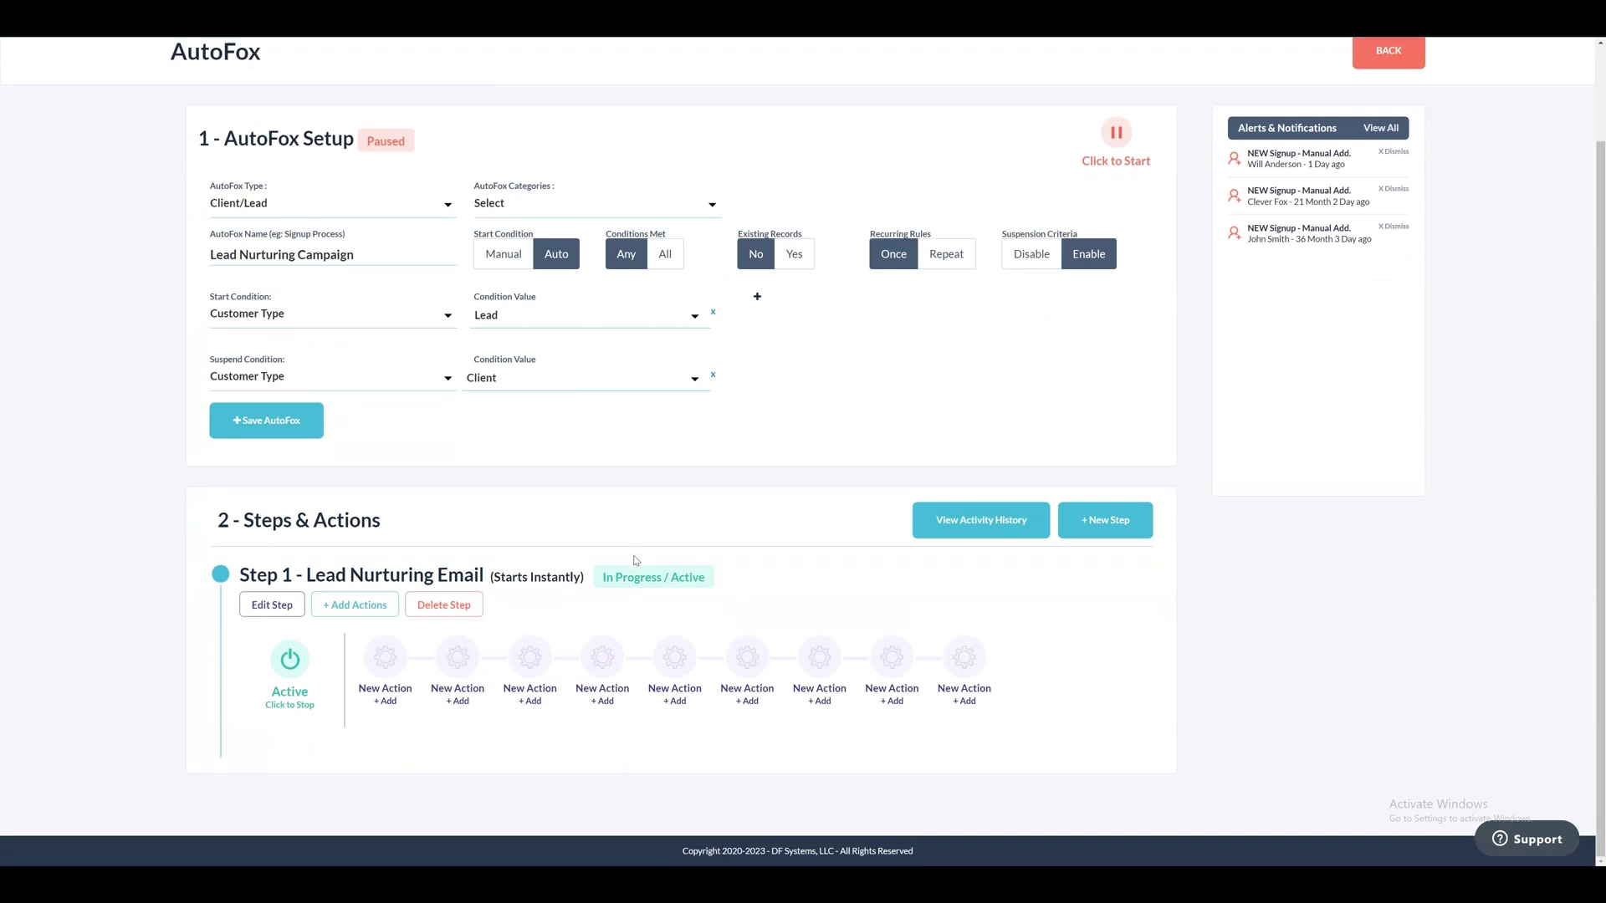
# Add an email action to Step 1 and clear the template to get a blank body
pyautogui.click(387, 653)
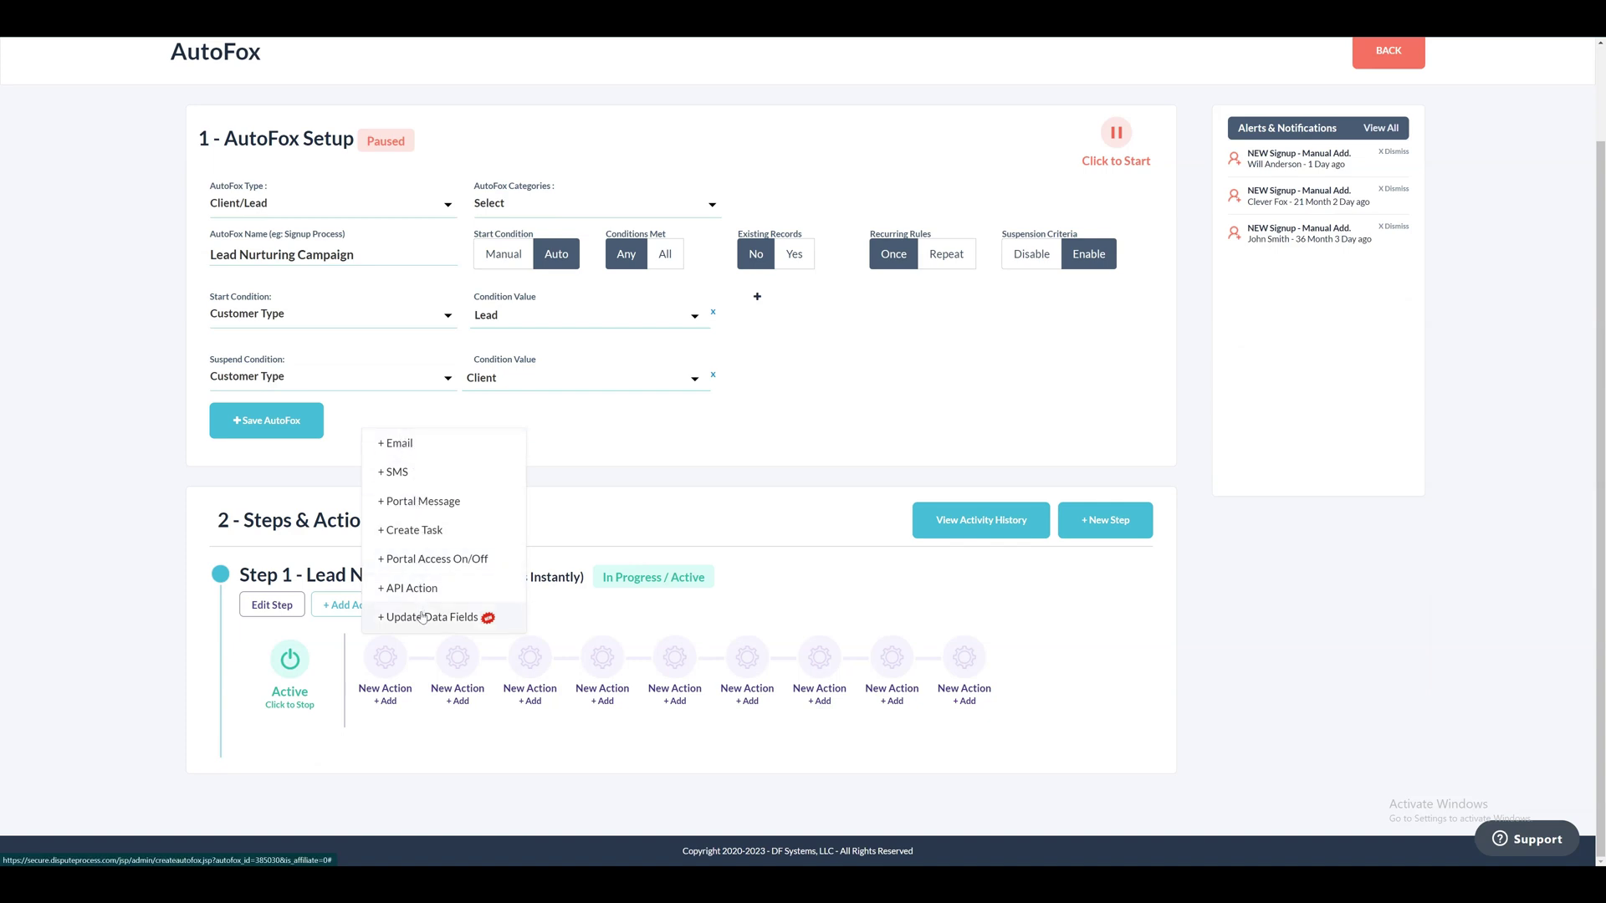
pyautogui.click(422, 453)
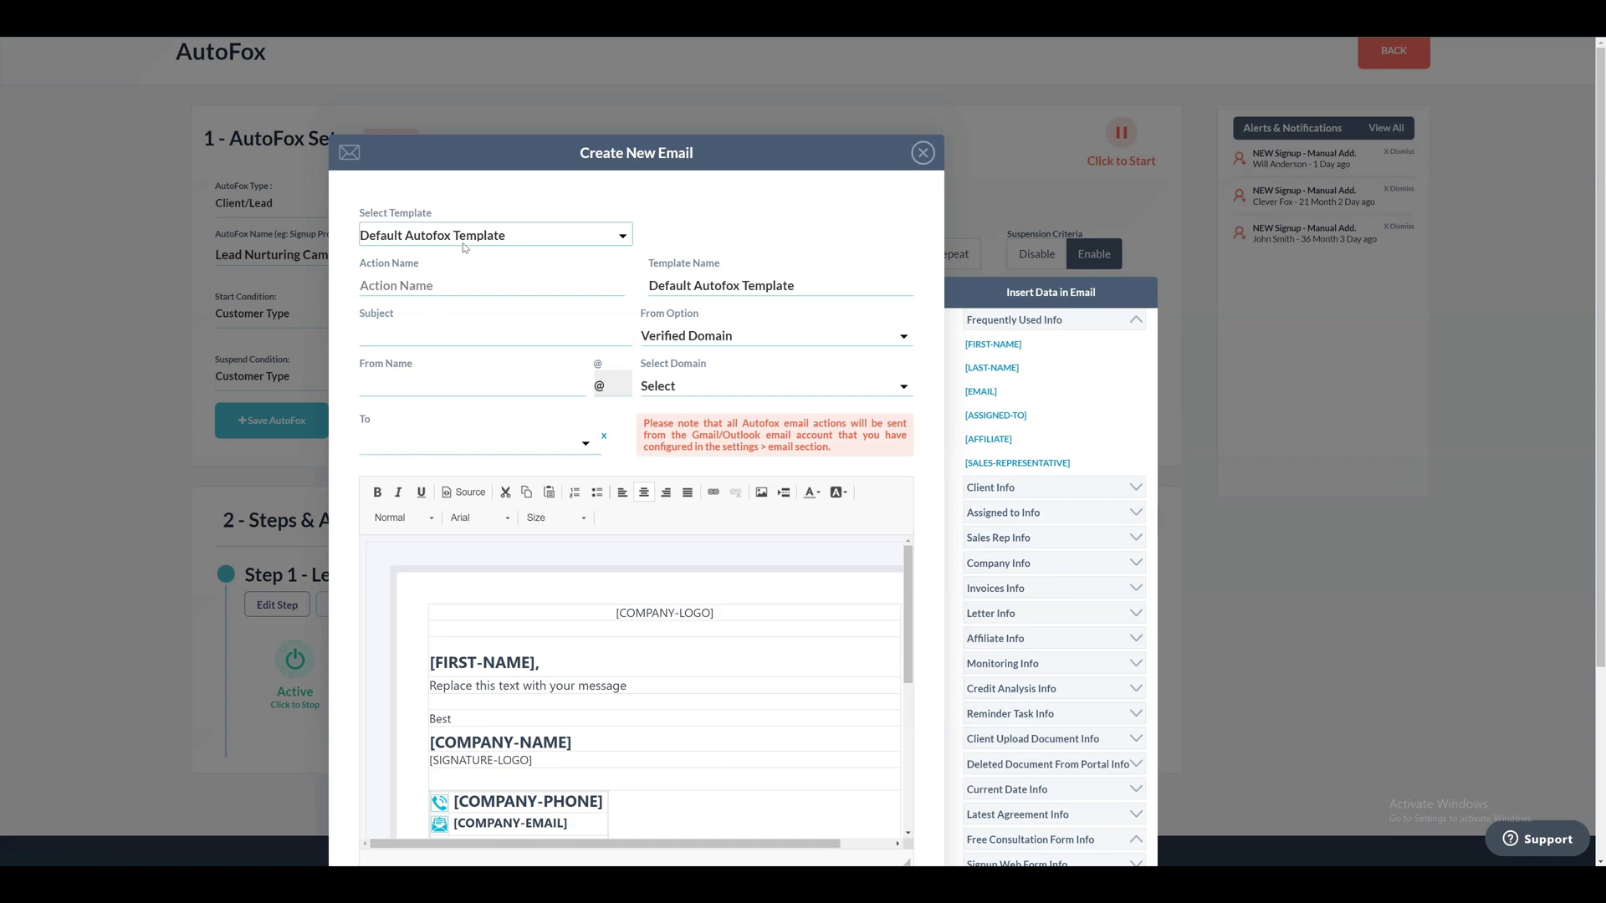
pyautogui.scroll(-3, 488, 394)
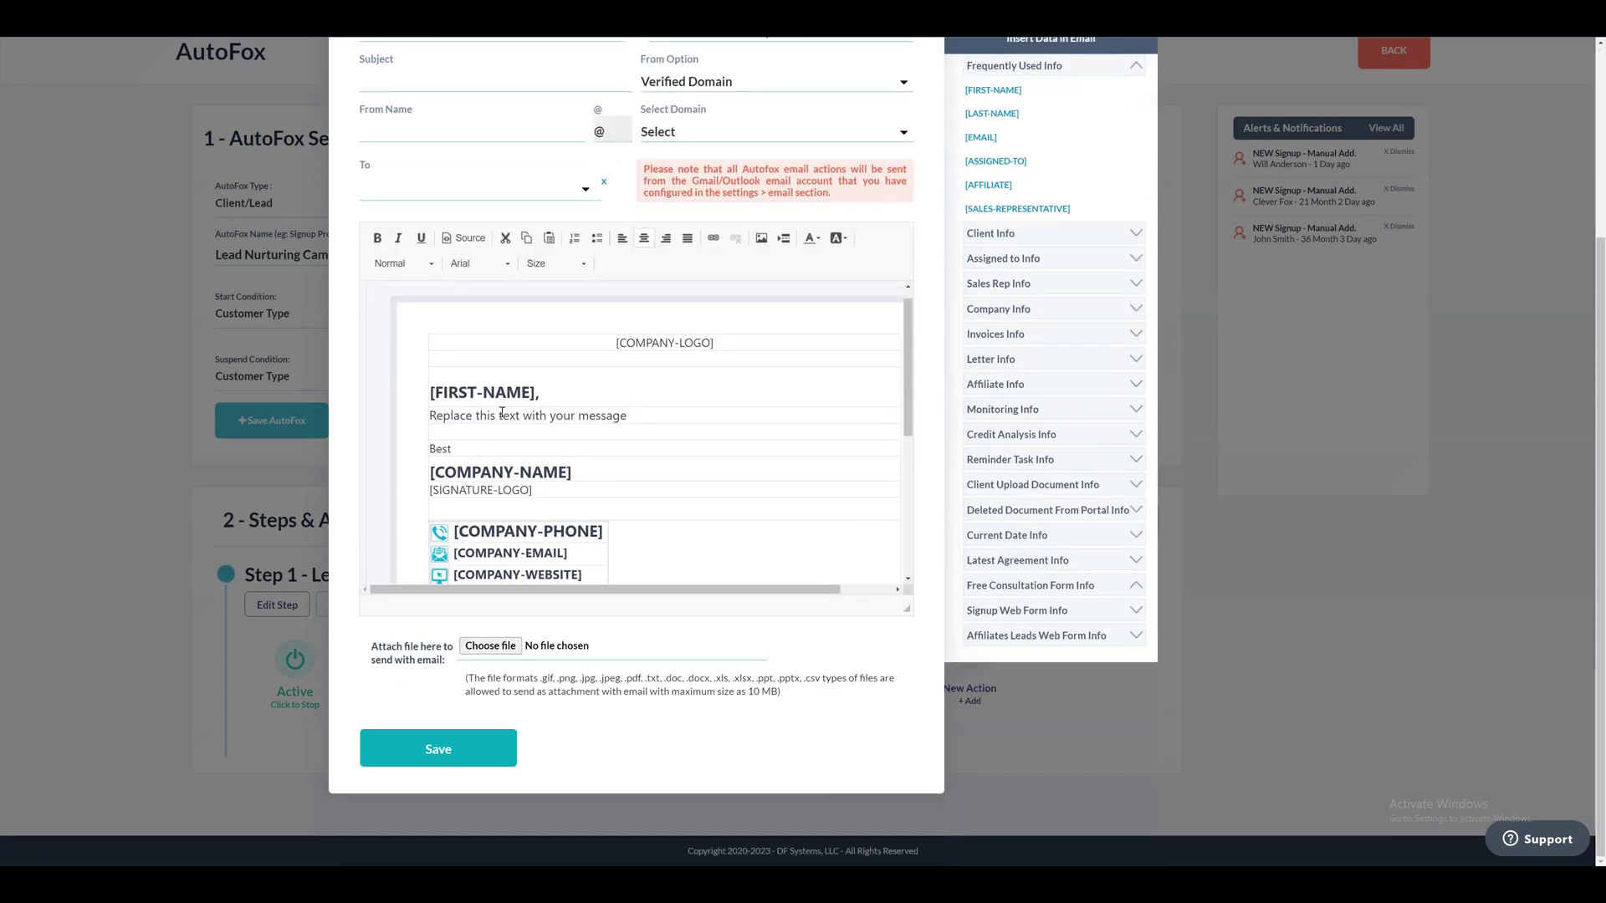
pyautogui.scroll(-5, 501, 412)
pyautogui.scroll(8, 502, 412)
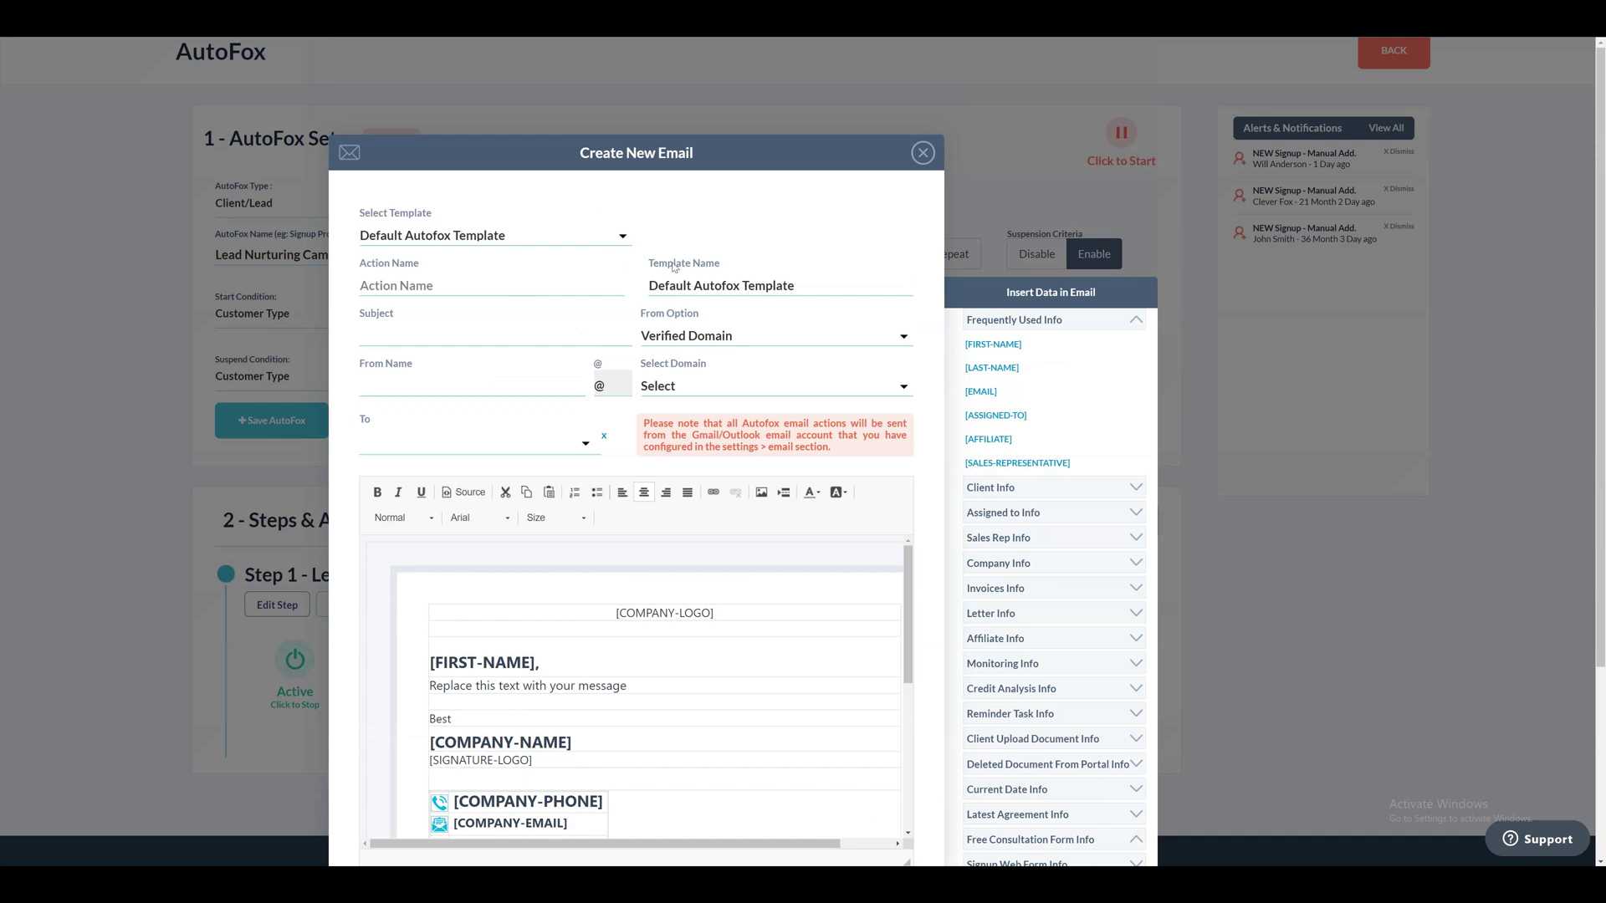
pyautogui.click(621, 238)
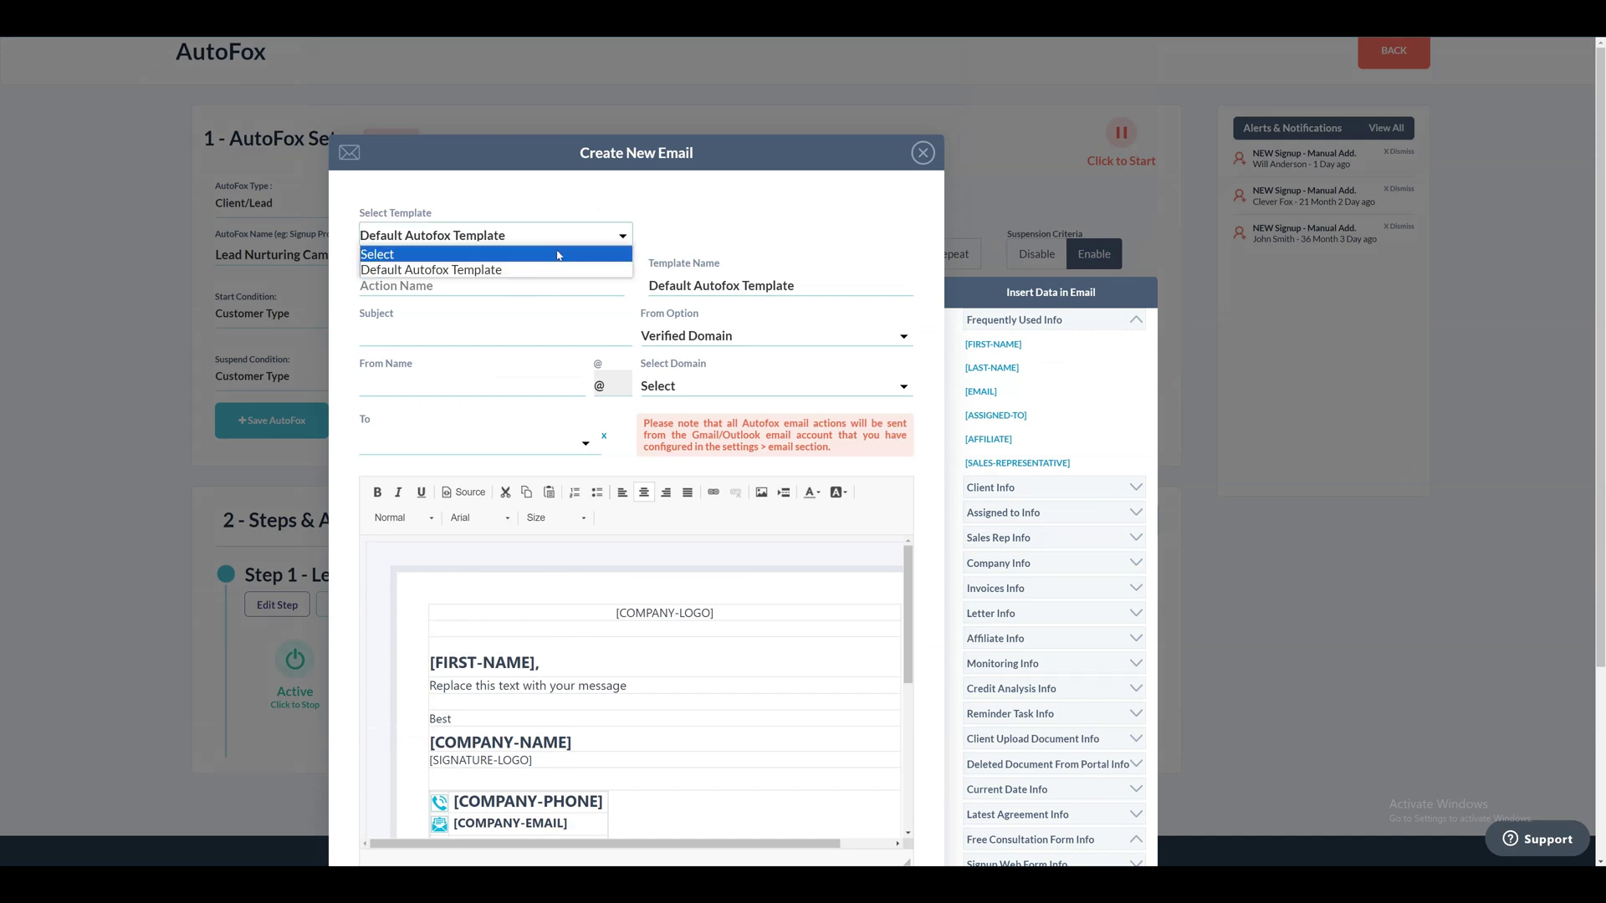
pyautogui.click(559, 255)
# Name the action Lead Nurturing Email, use the financial-freedom subject, and sender name noreply
pyautogui.click(519, 289)
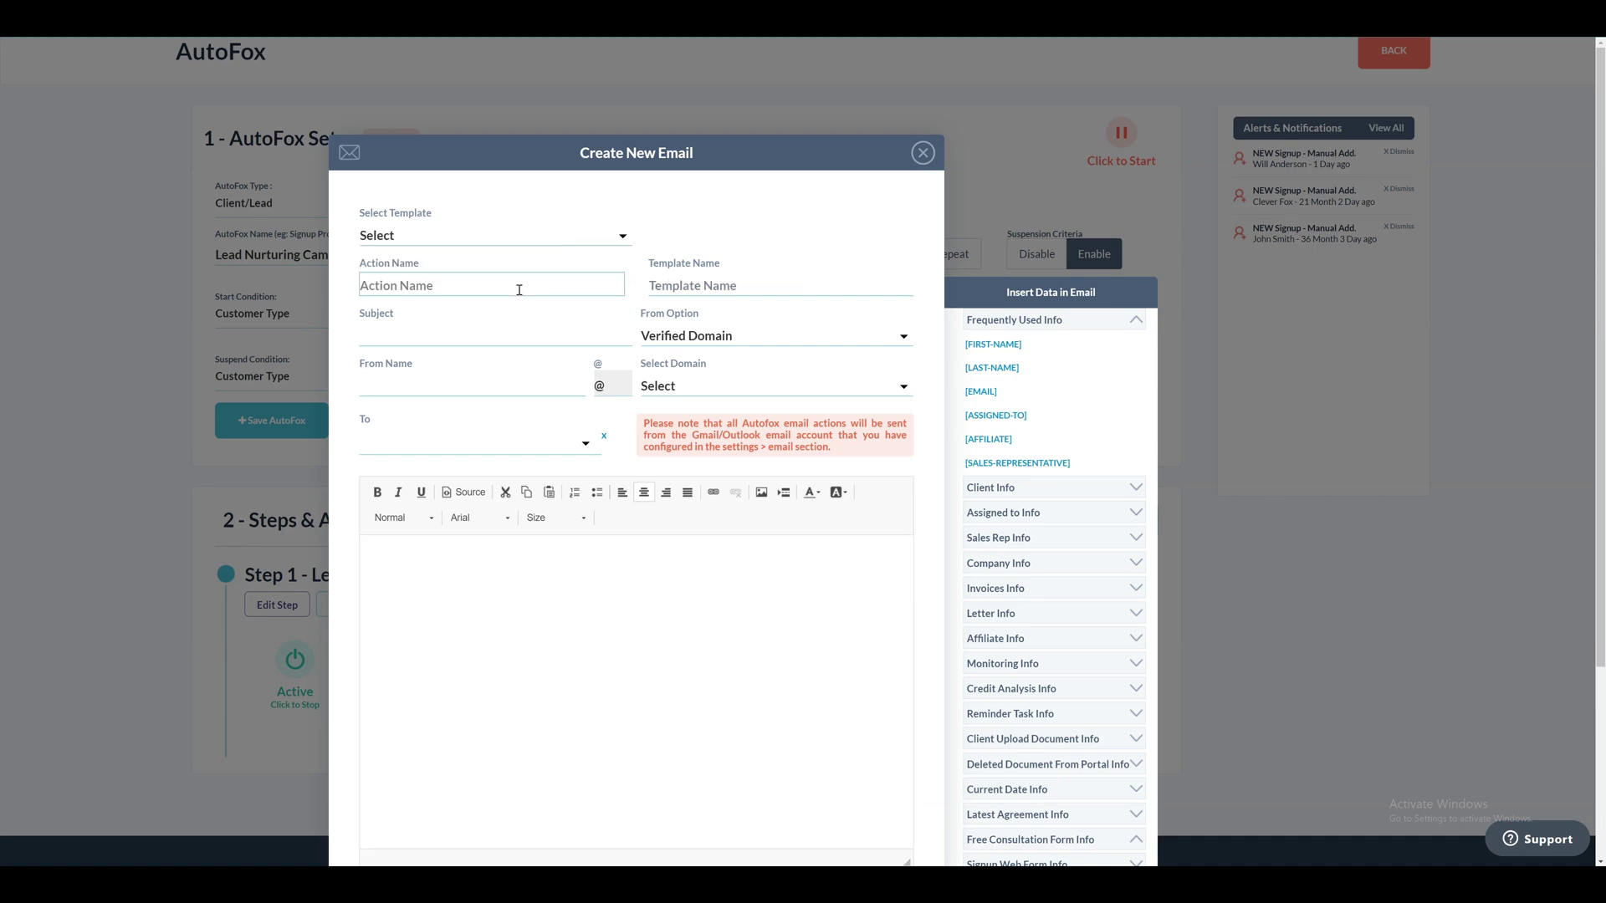
pyautogui.click(518, 290)
pyautogui.click(473, 315)
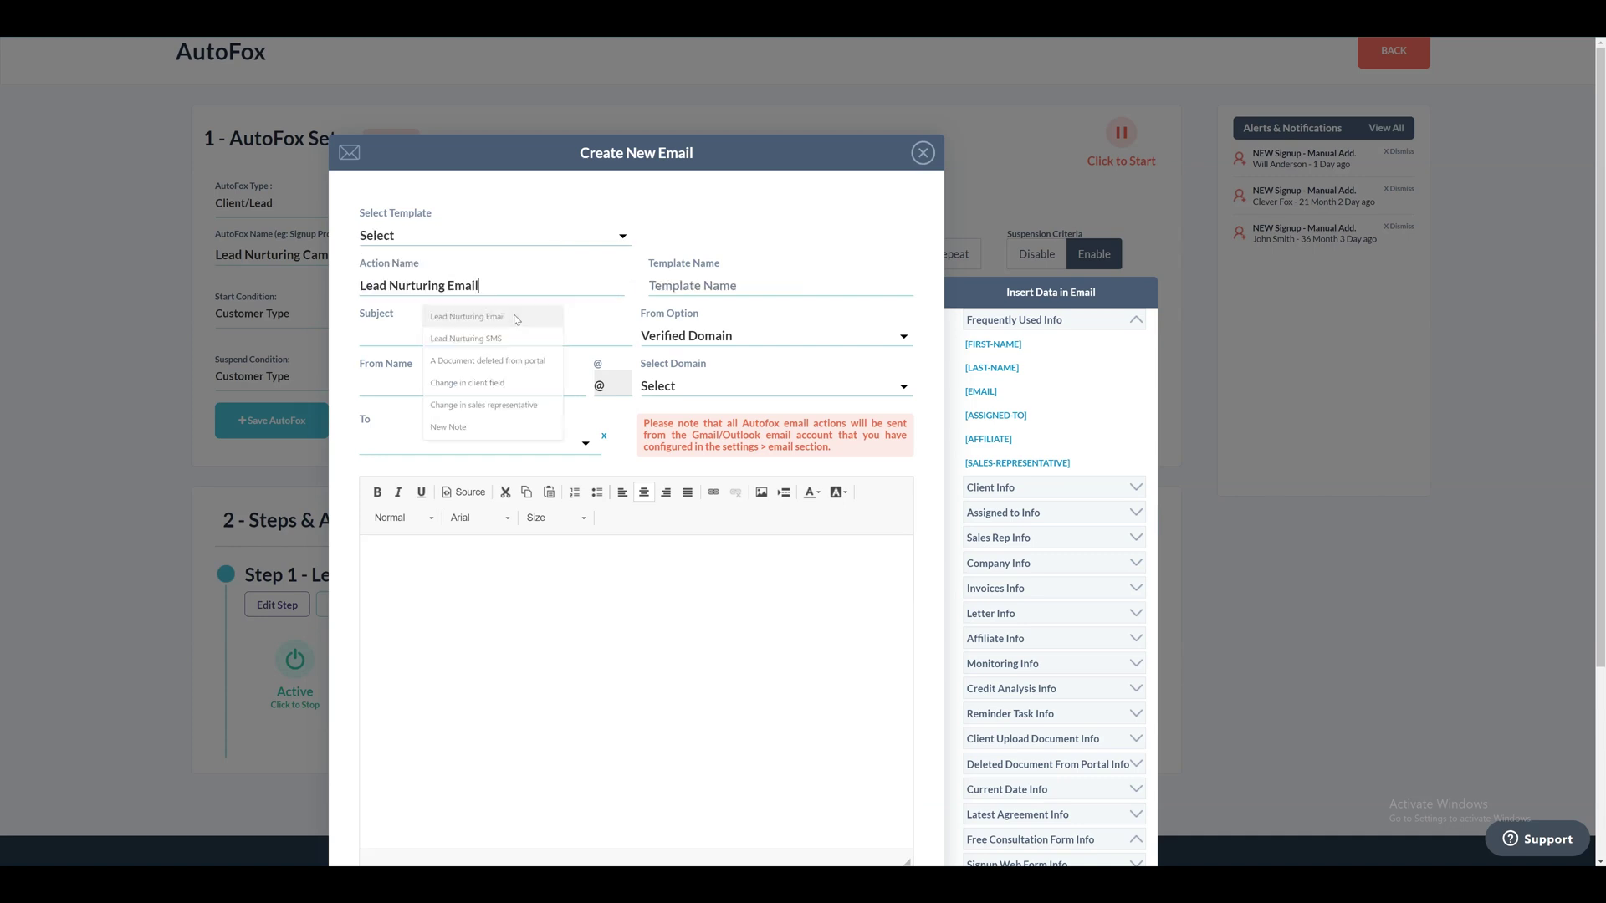
pyautogui.click(471, 334)
pyautogui.click(469, 333)
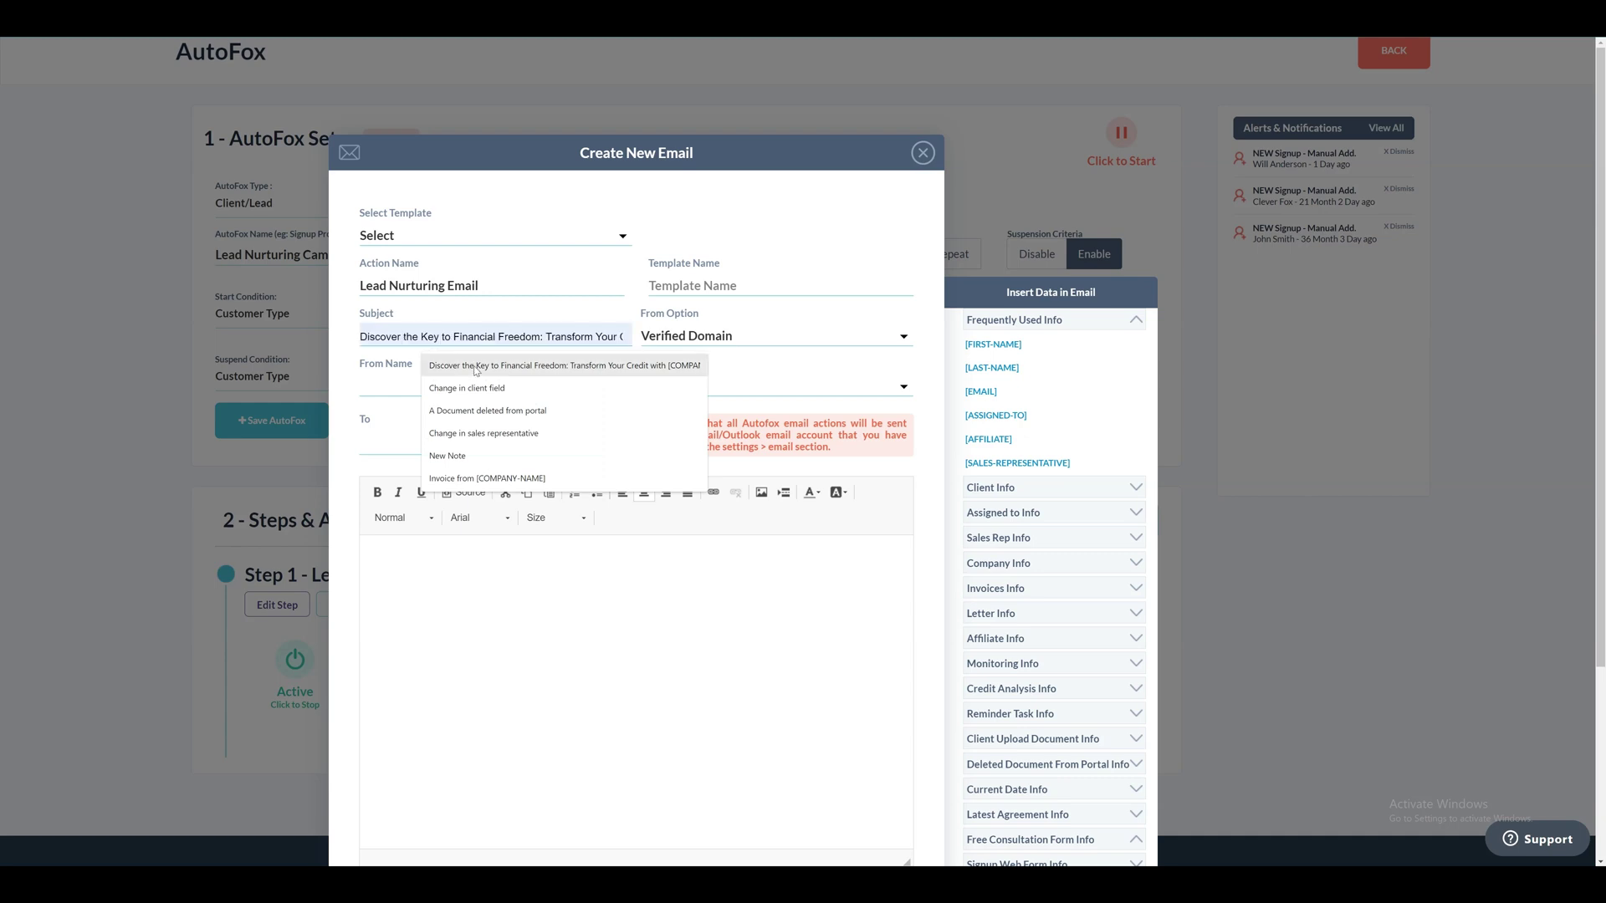
pyautogui.click(474, 370)
pyautogui.click(474, 384)
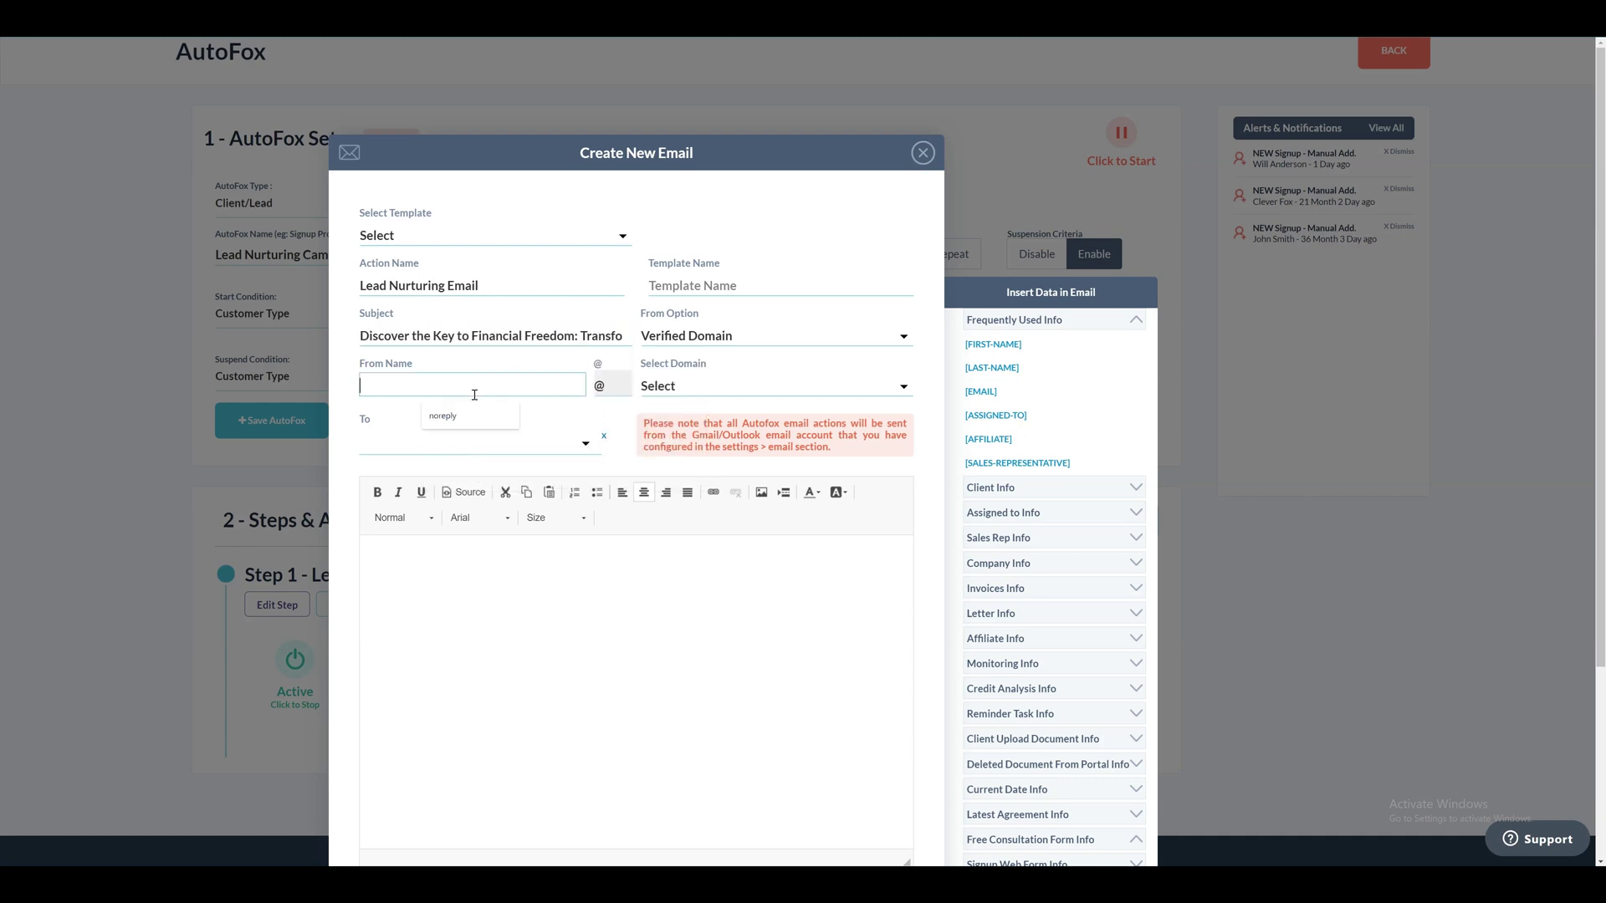
pyautogui.click(474, 417)
# Send to Client Email from the secureclientmail.com domain and paste the prepared body text
pyautogui.click(483, 445)
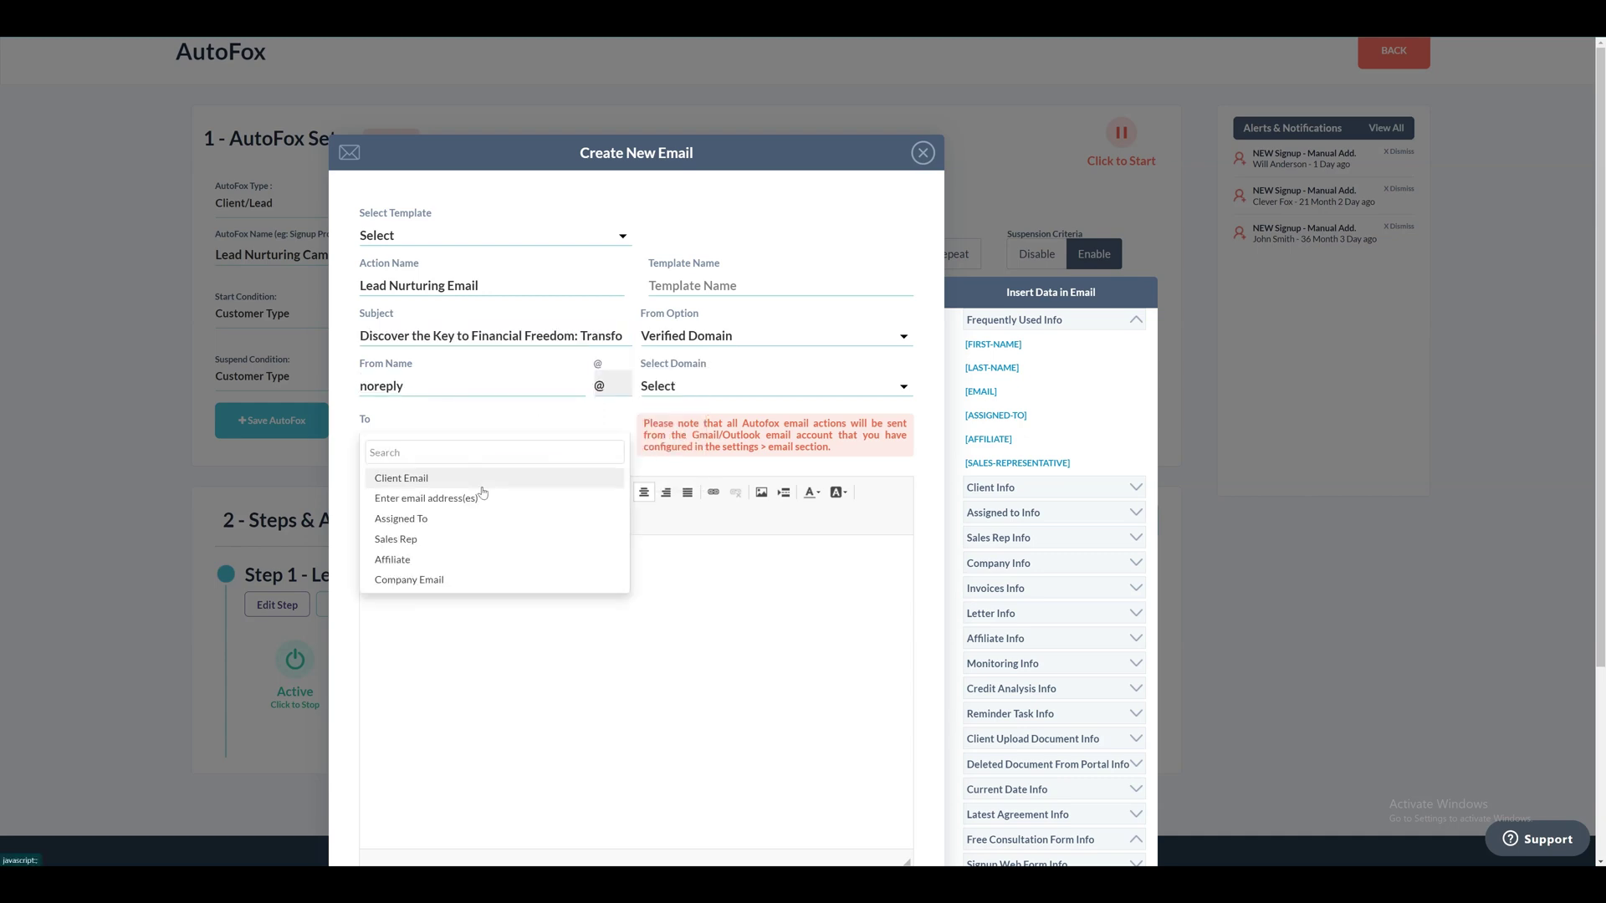
pyautogui.click(481, 484)
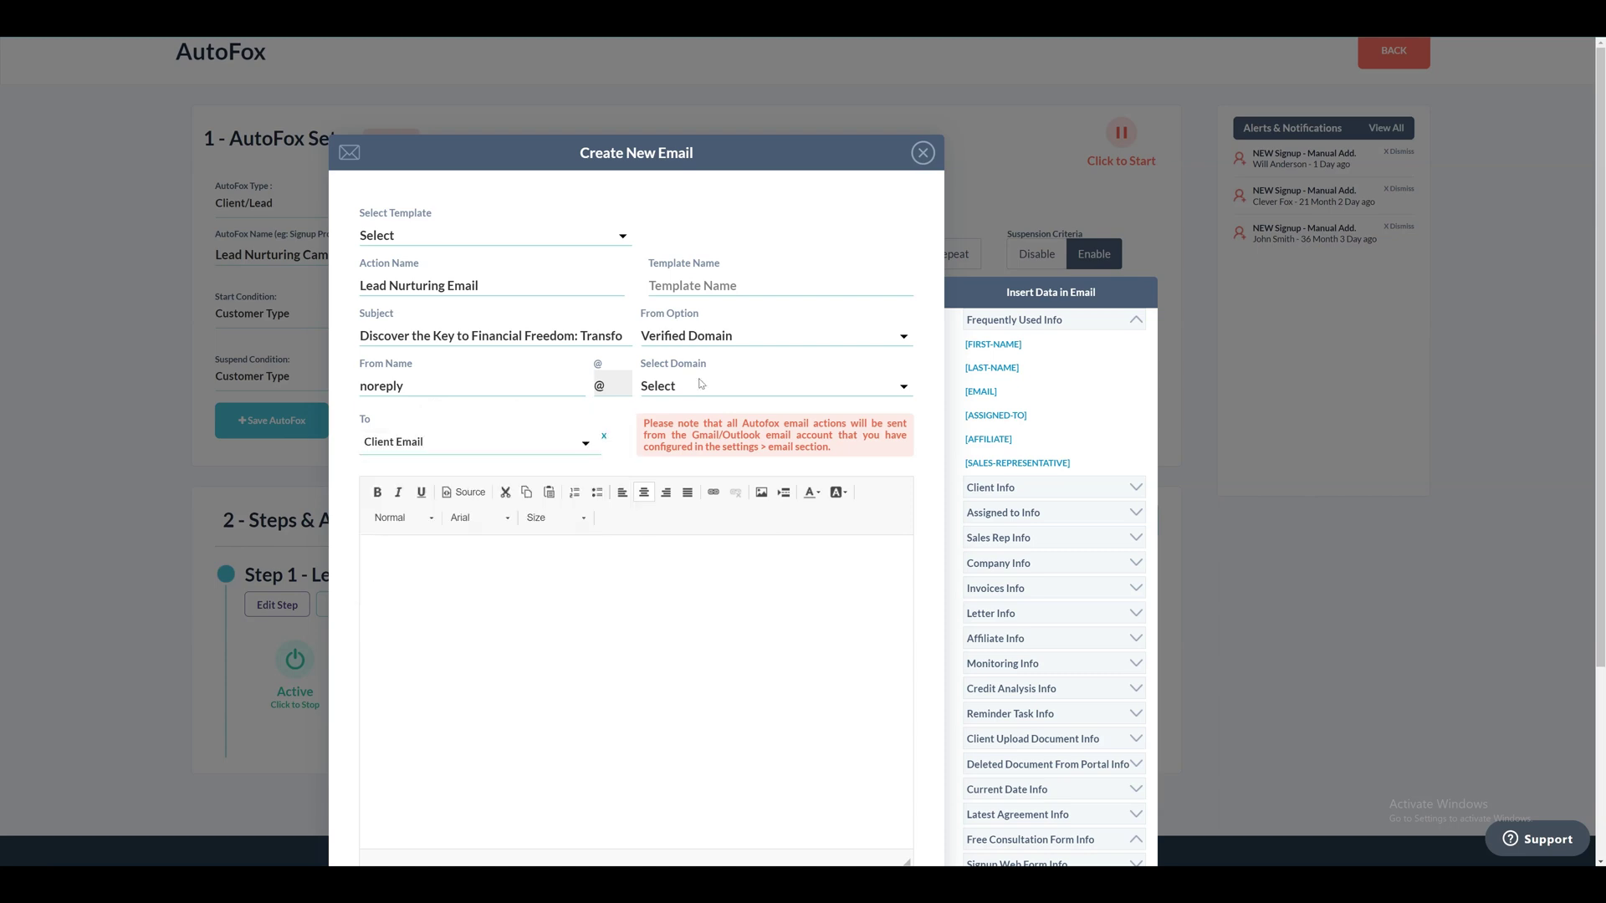
pyautogui.click(701, 383)
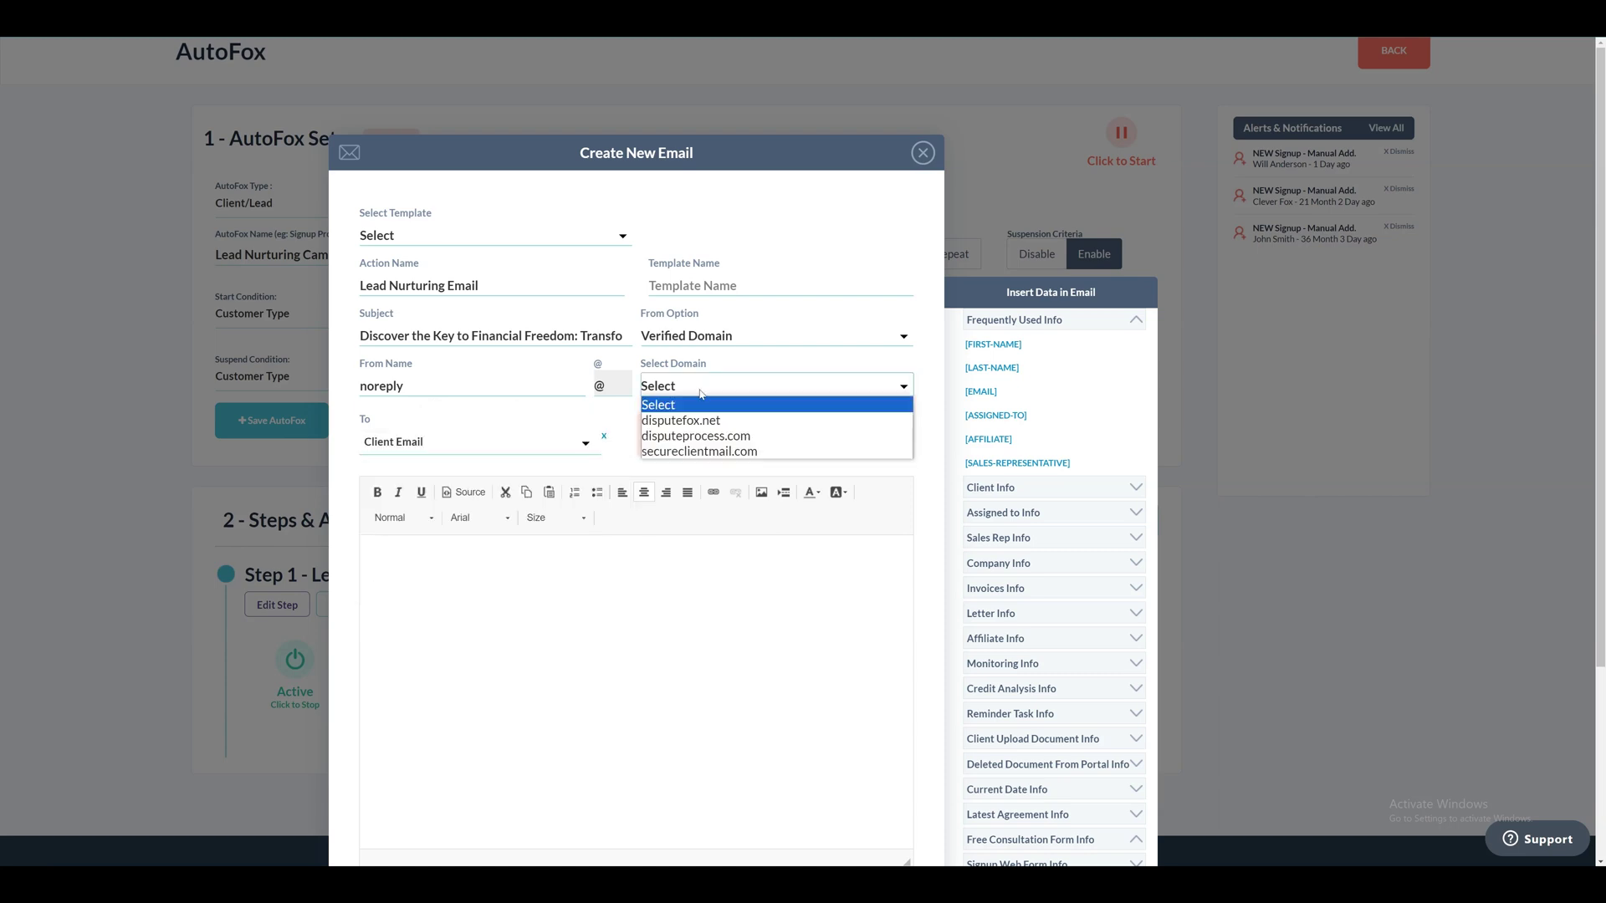
pyautogui.click(681, 452)
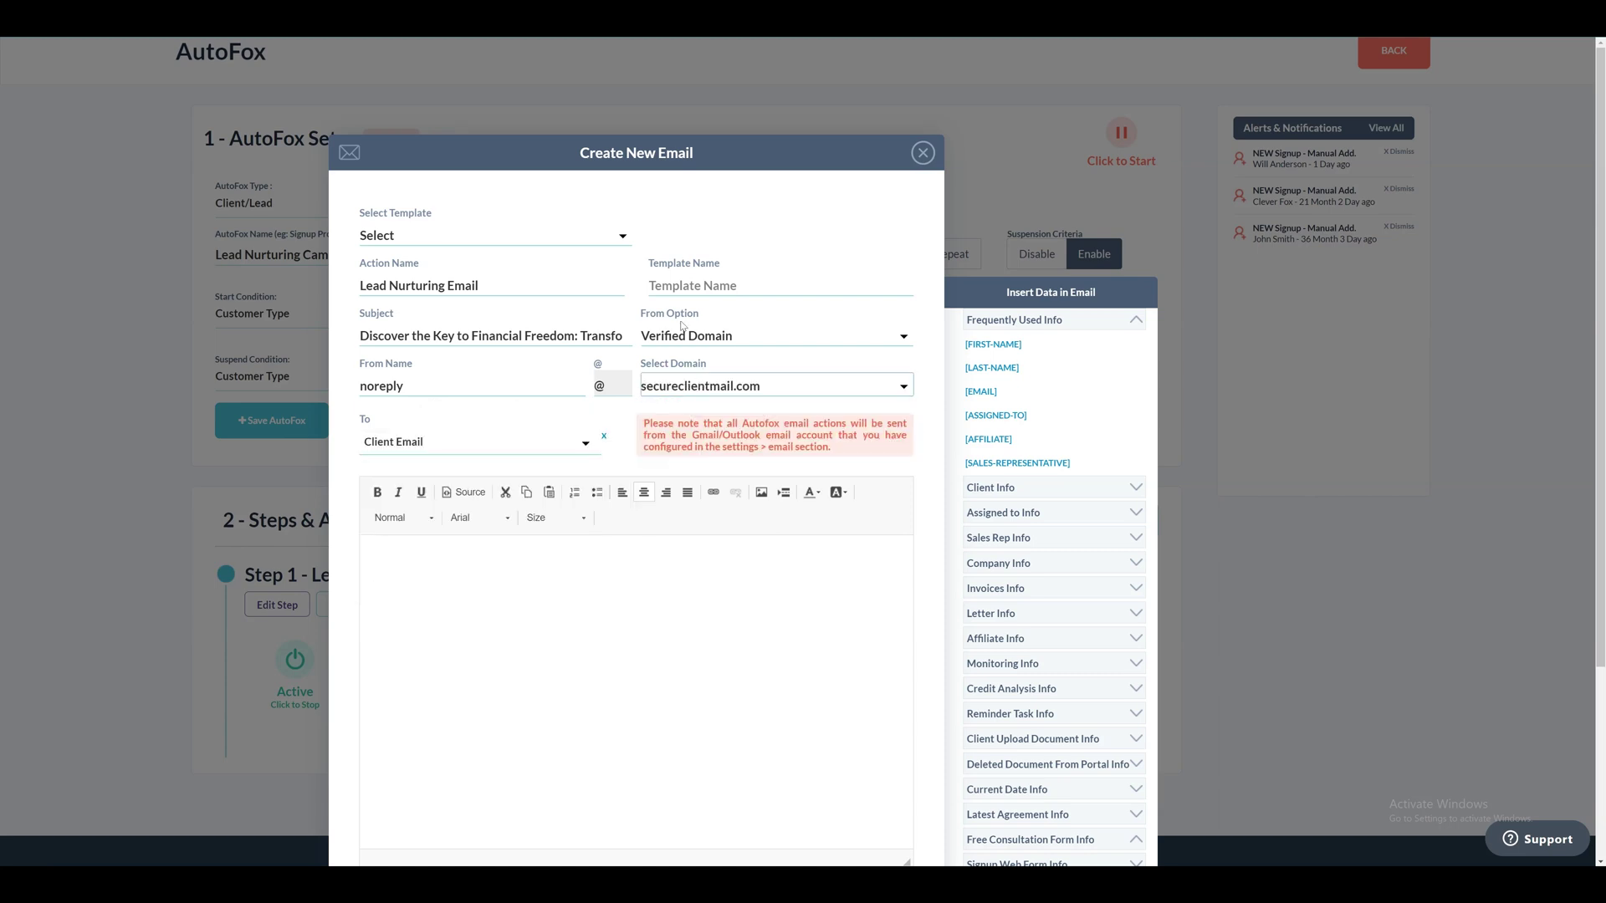
pyautogui.click(540, 569)
pyautogui.hotkey('ctrl', 'v')
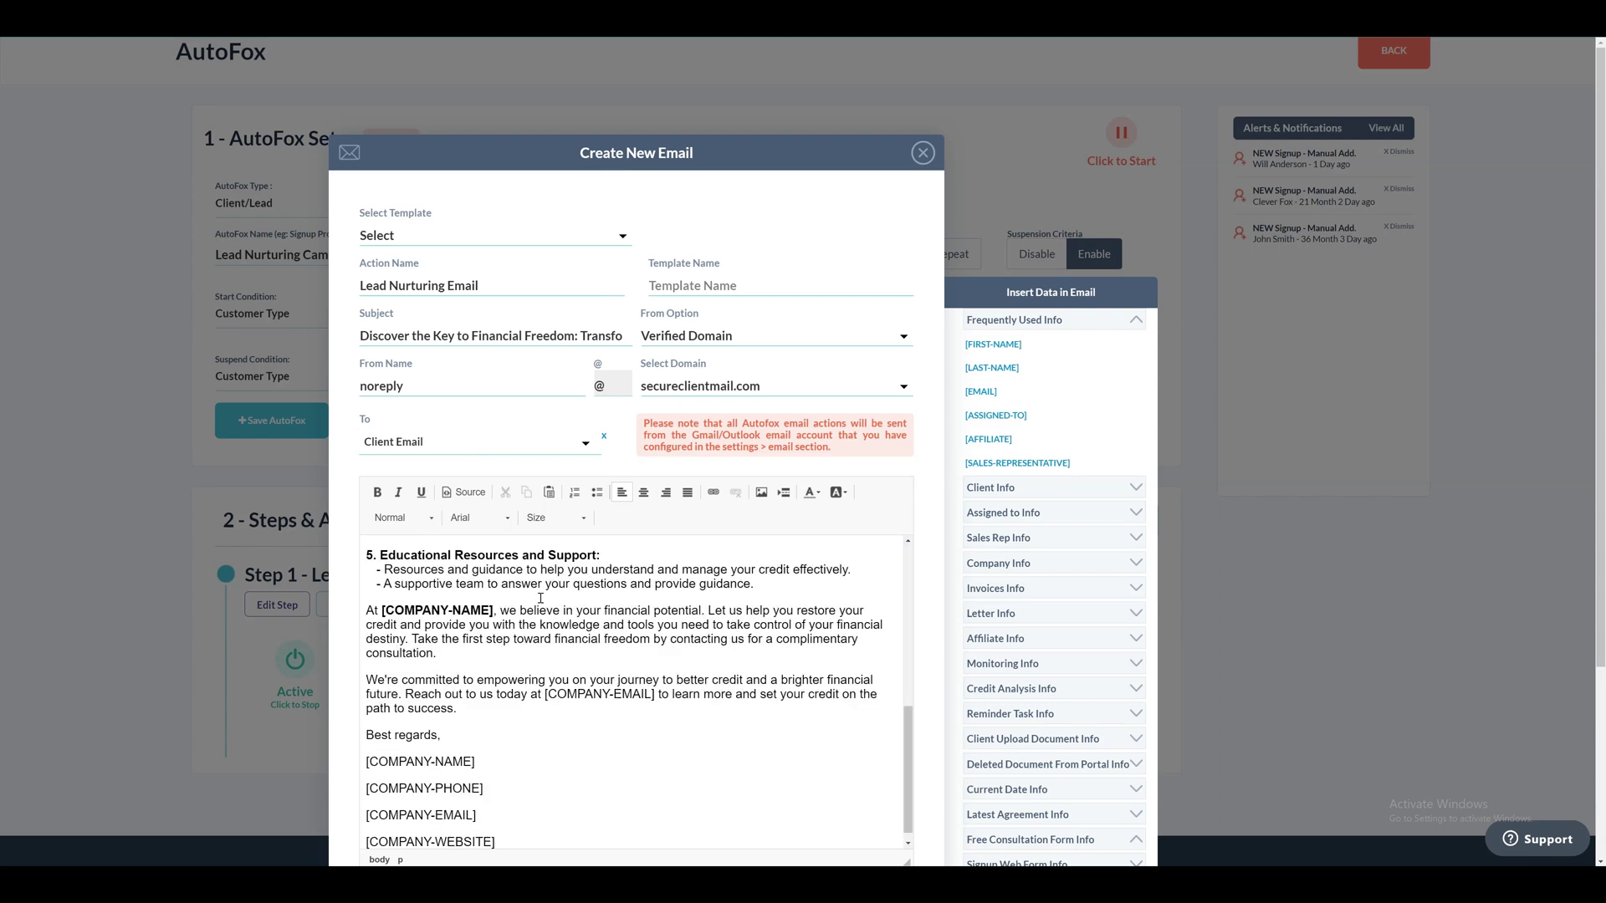
# Justify the email body text from the greeting down
pyautogui.scroll(6, 541, 598)
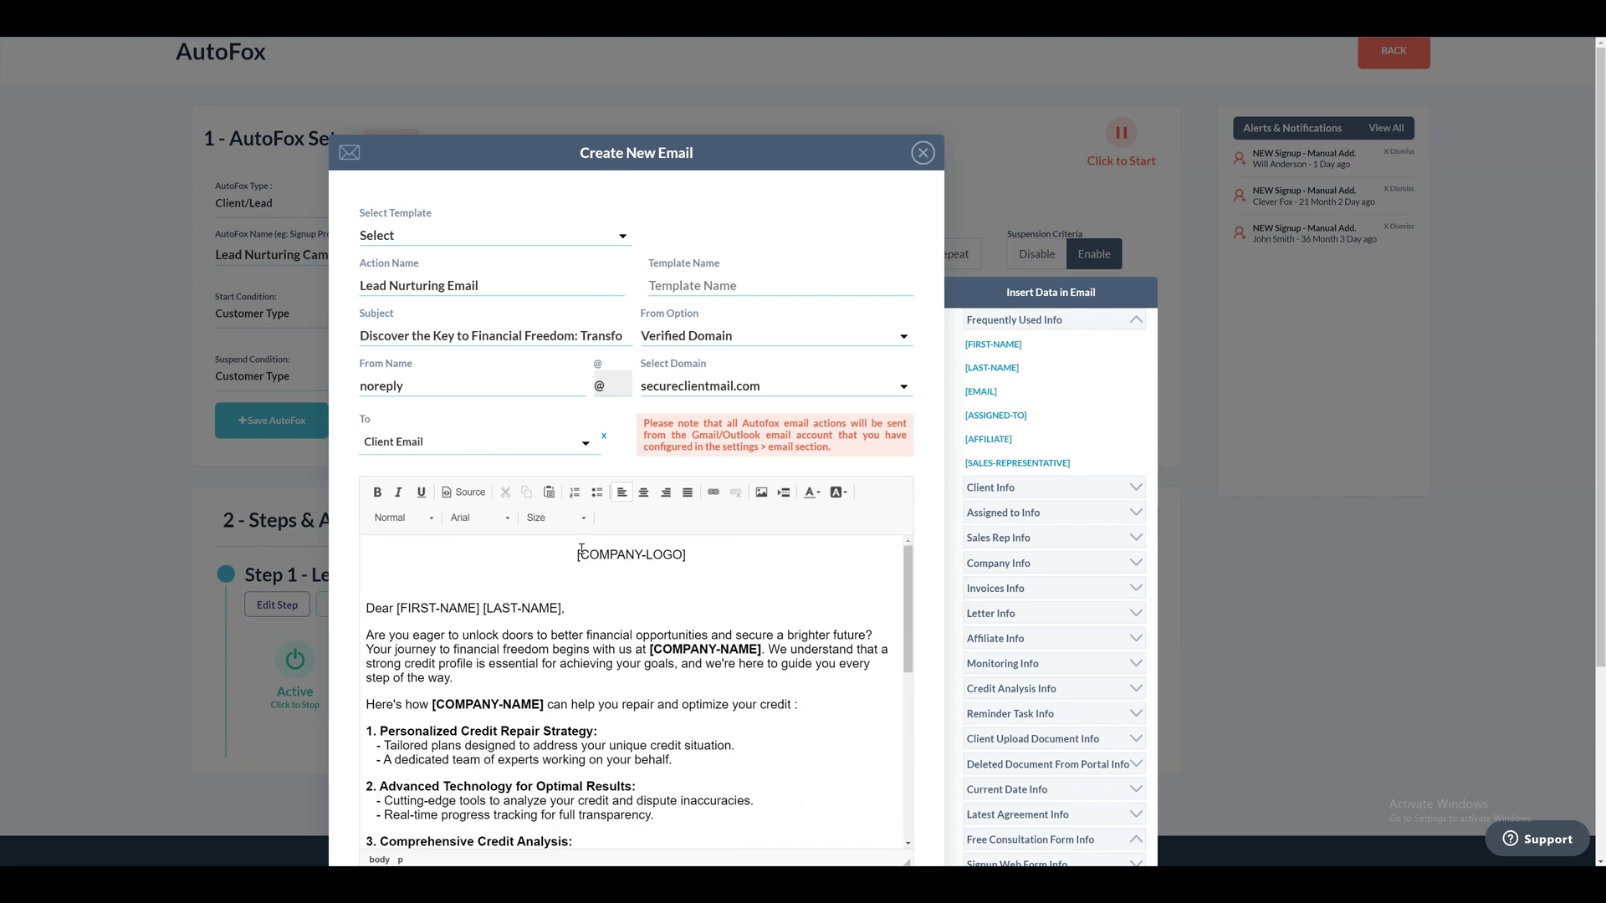
pyautogui.moveTo(574, 553); pyautogui.dragTo(688, 555)
pyautogui.click(571, 585)
pyautogui.moveTo(527, 613)
pyautogui.mouseDown()
pyautogui.moveTo(532, 803)
pyautogui.moveTo(532, 585)
pyautogui.mouseUp()
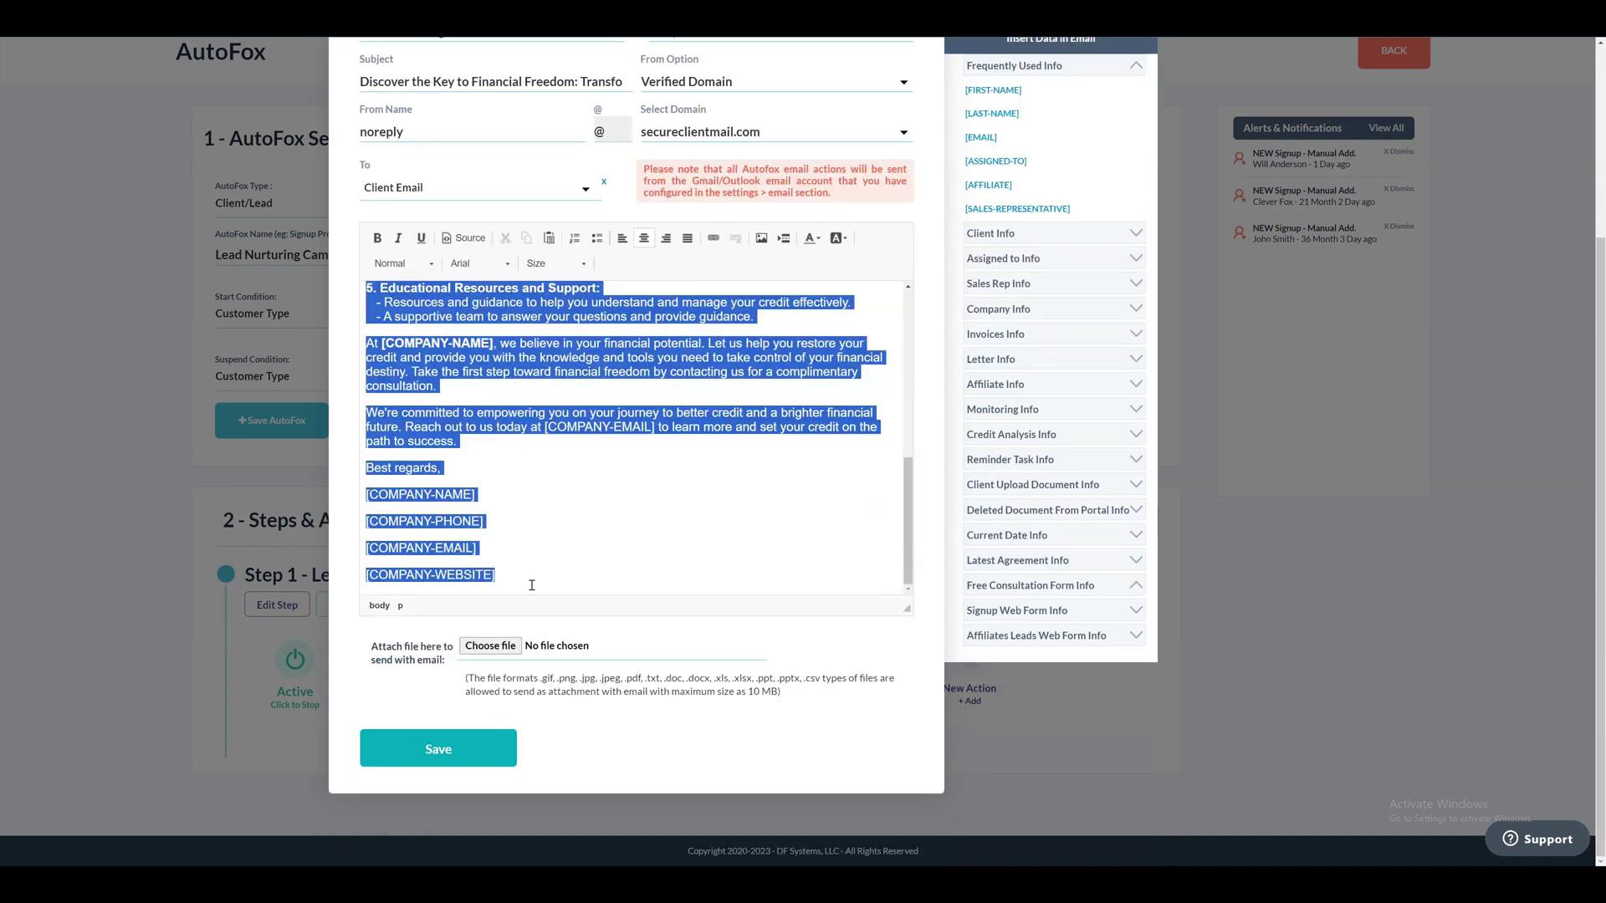
pyautogui.click(687, 237)
pyautogui.scroll(5, 677, 376)
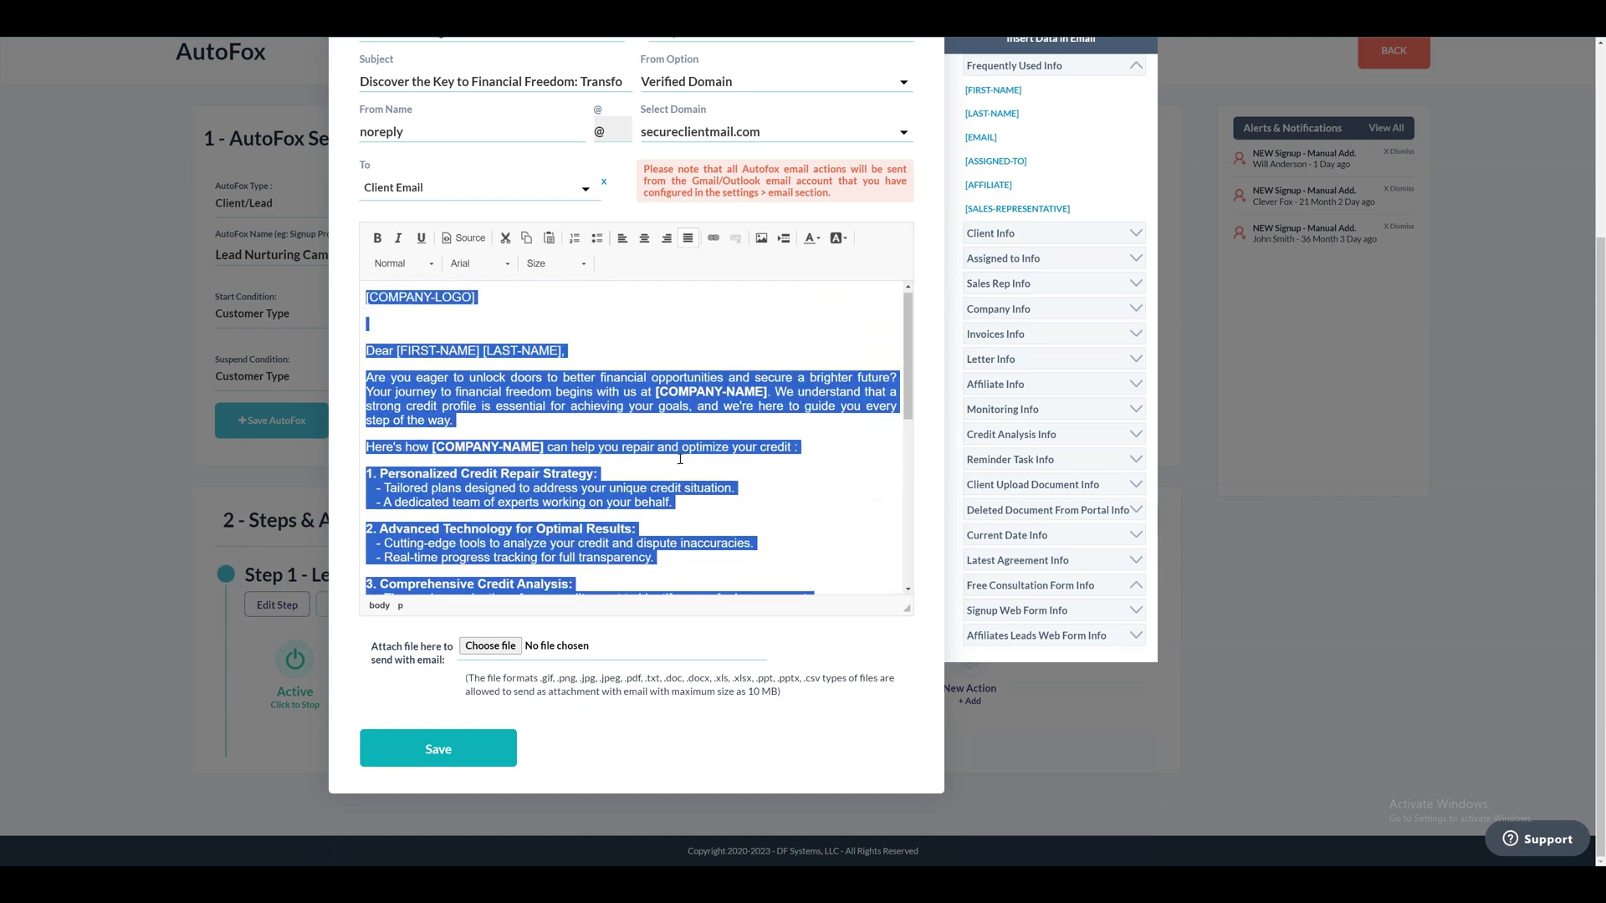
pyautogui.press('Left')
# Center the [COMPANY-LOGO] placeholder line and review the company placeholders
pyautogui.scroll(3, 669, 386)
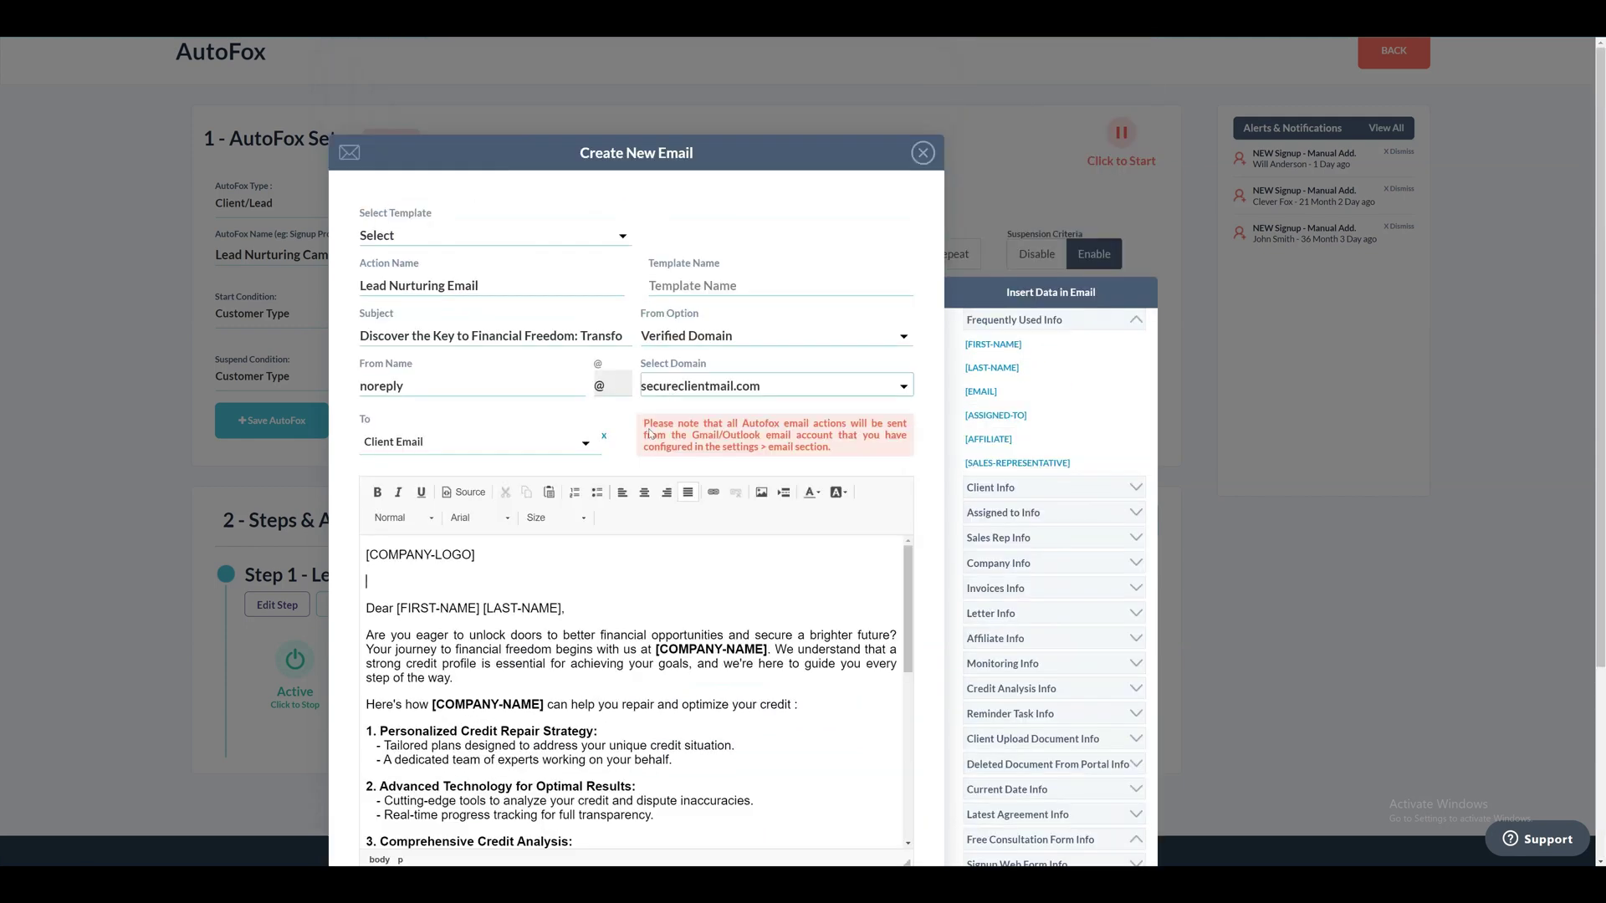
pyautogui.tripleClick(389, 560)
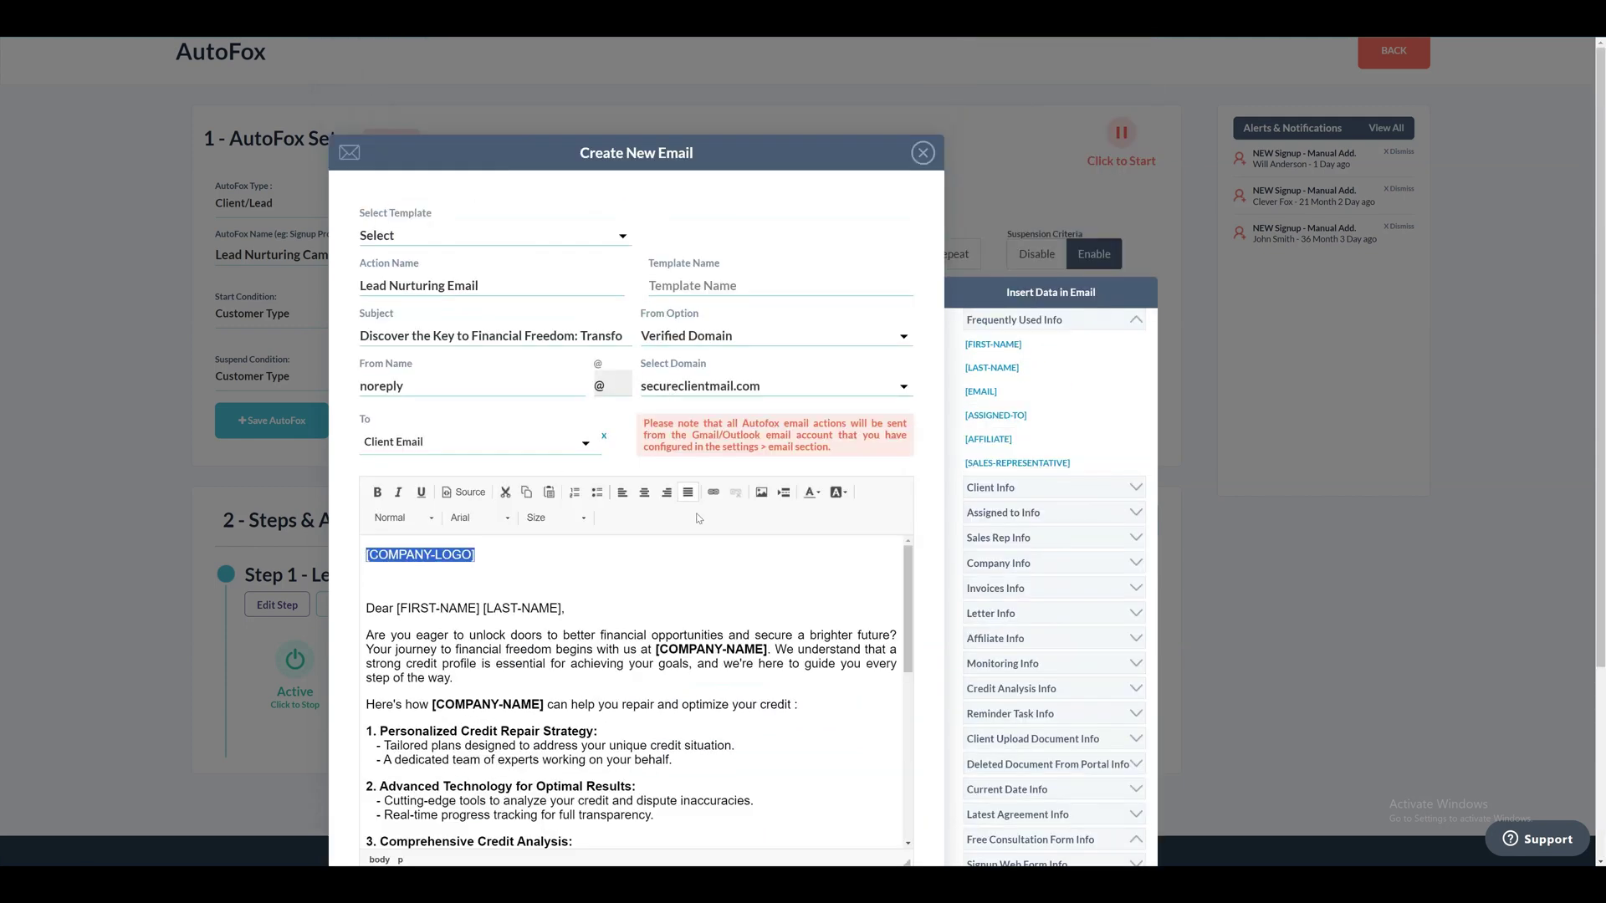
pyautogui.click(643, 492)
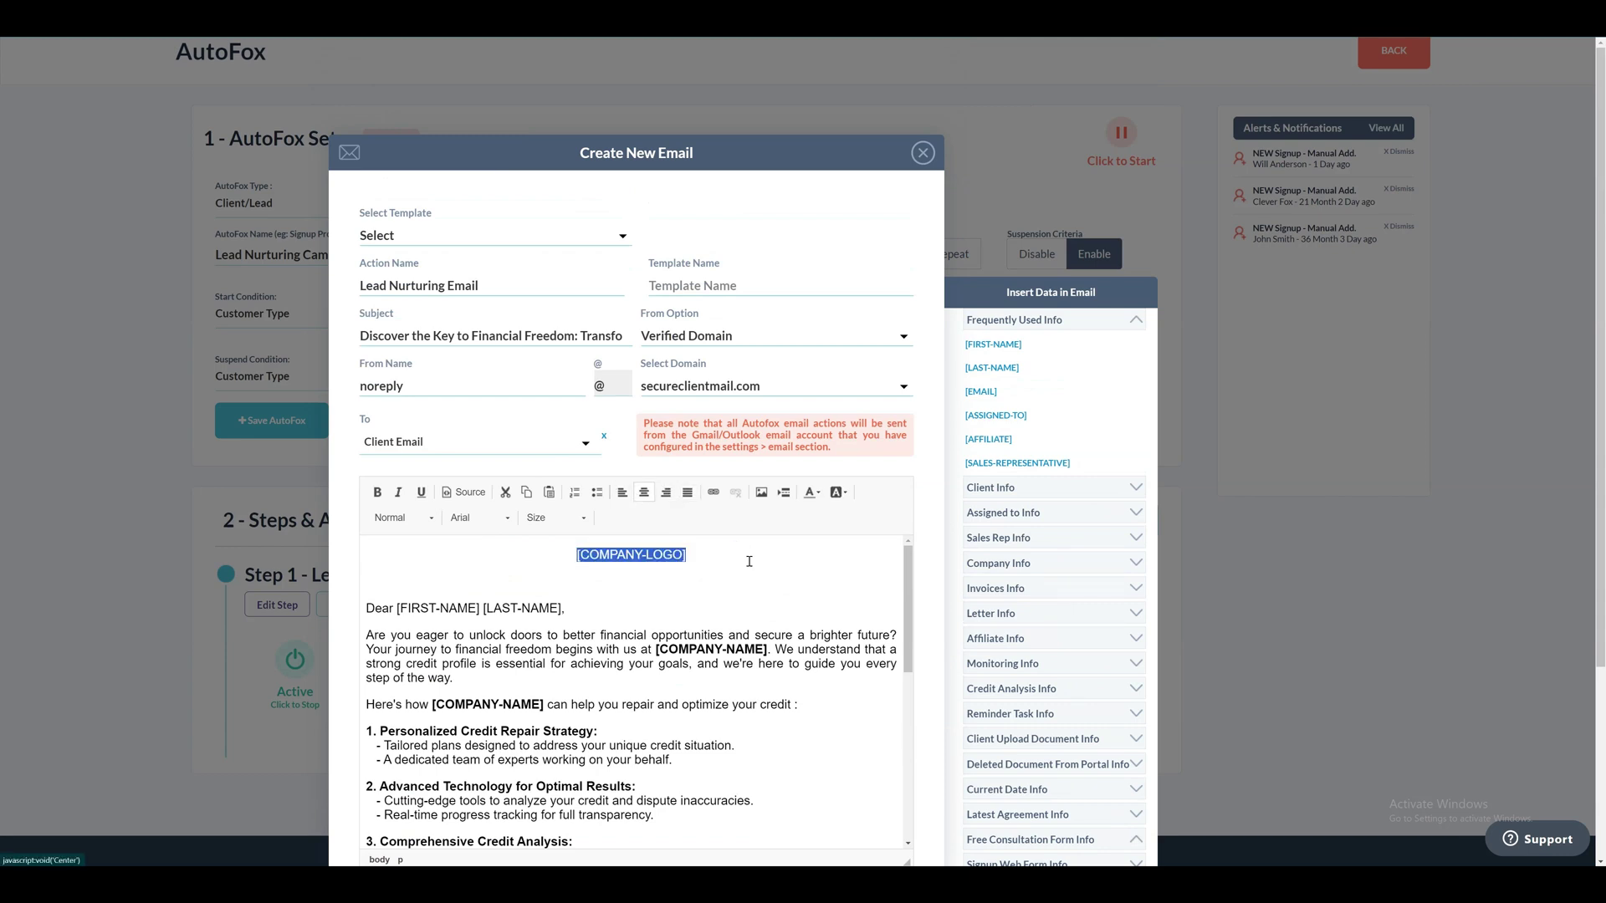
pyautogui.click(751, 561)
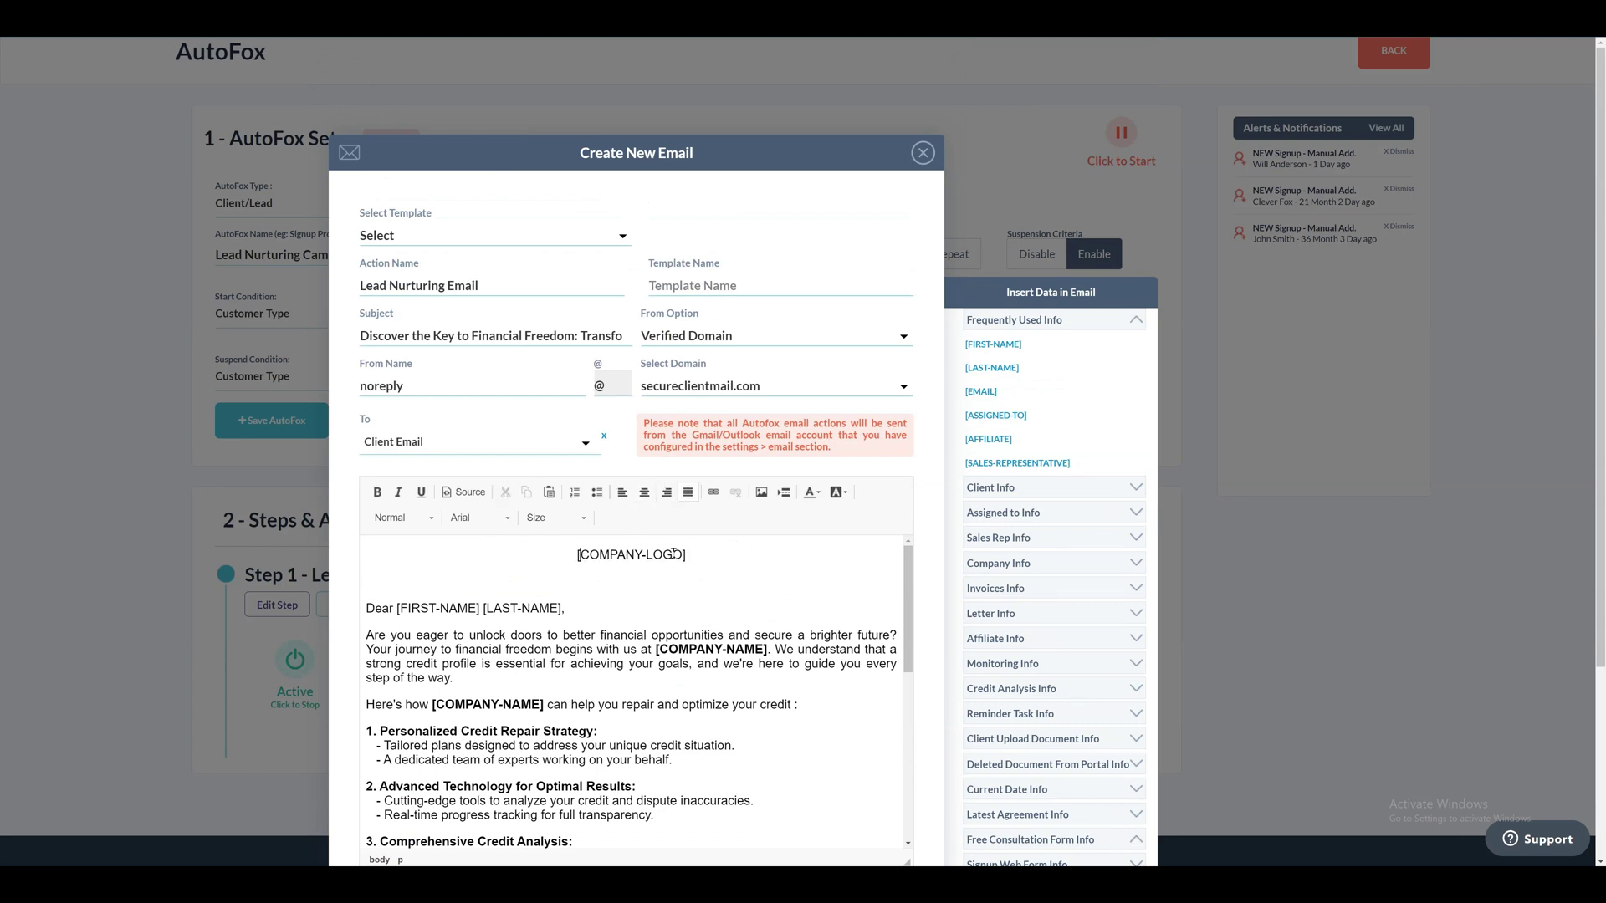
pyautogui.moveTo(578, 556); pyautogui.dragTo(800, 550)
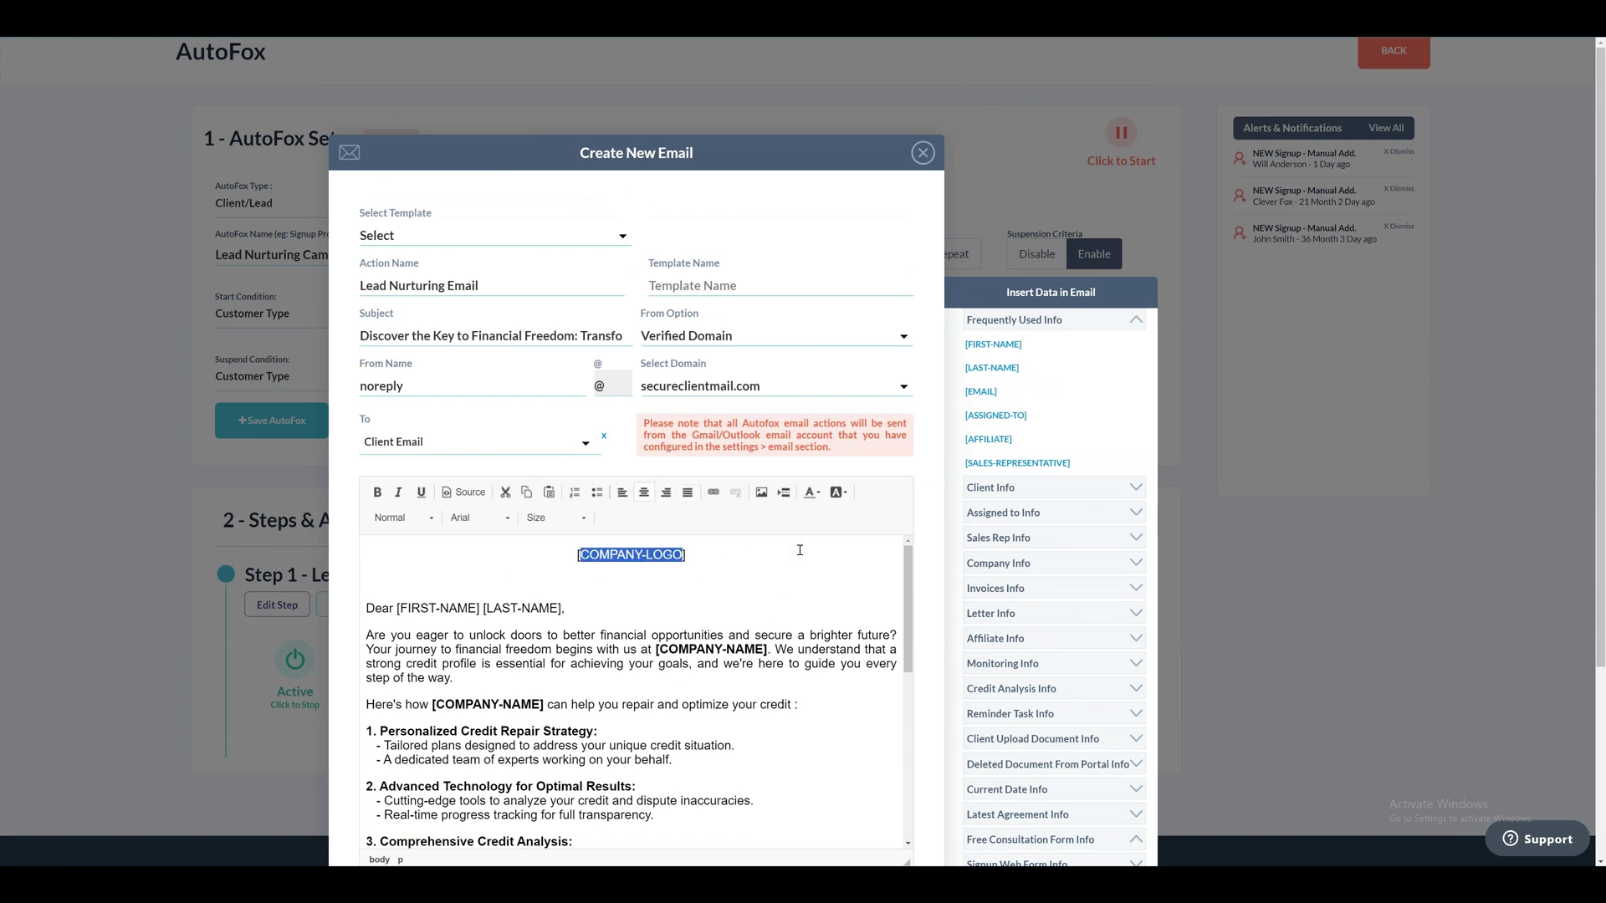
pyautogui.click(1129, 566)
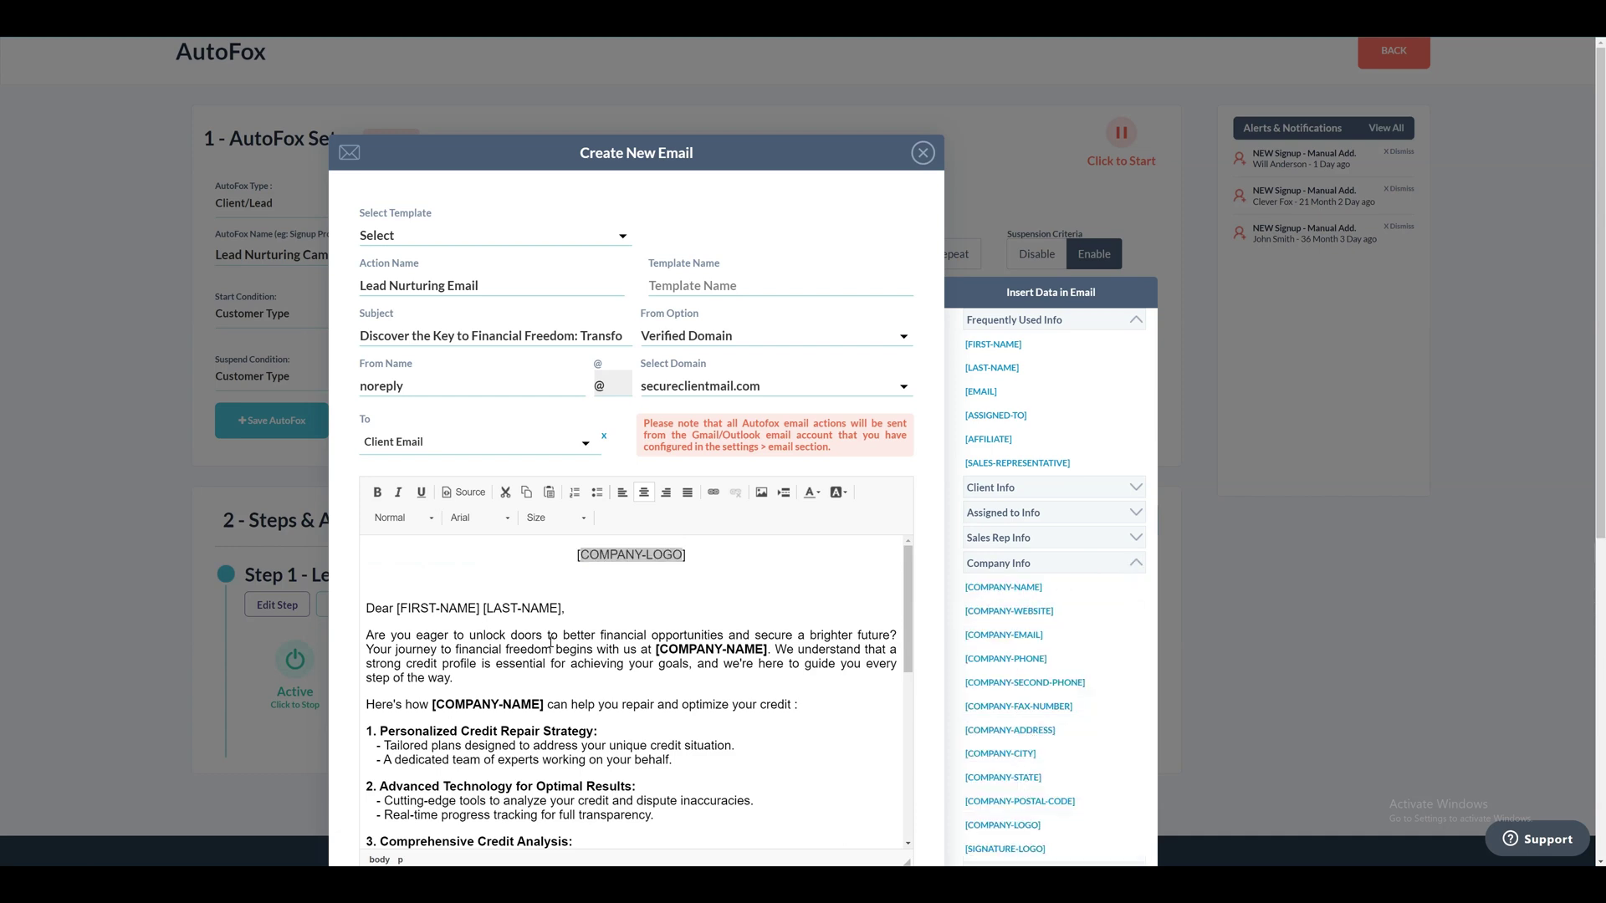
pyautogui.moveTo(397, 611); pyautogui.dragTo(584, 608)
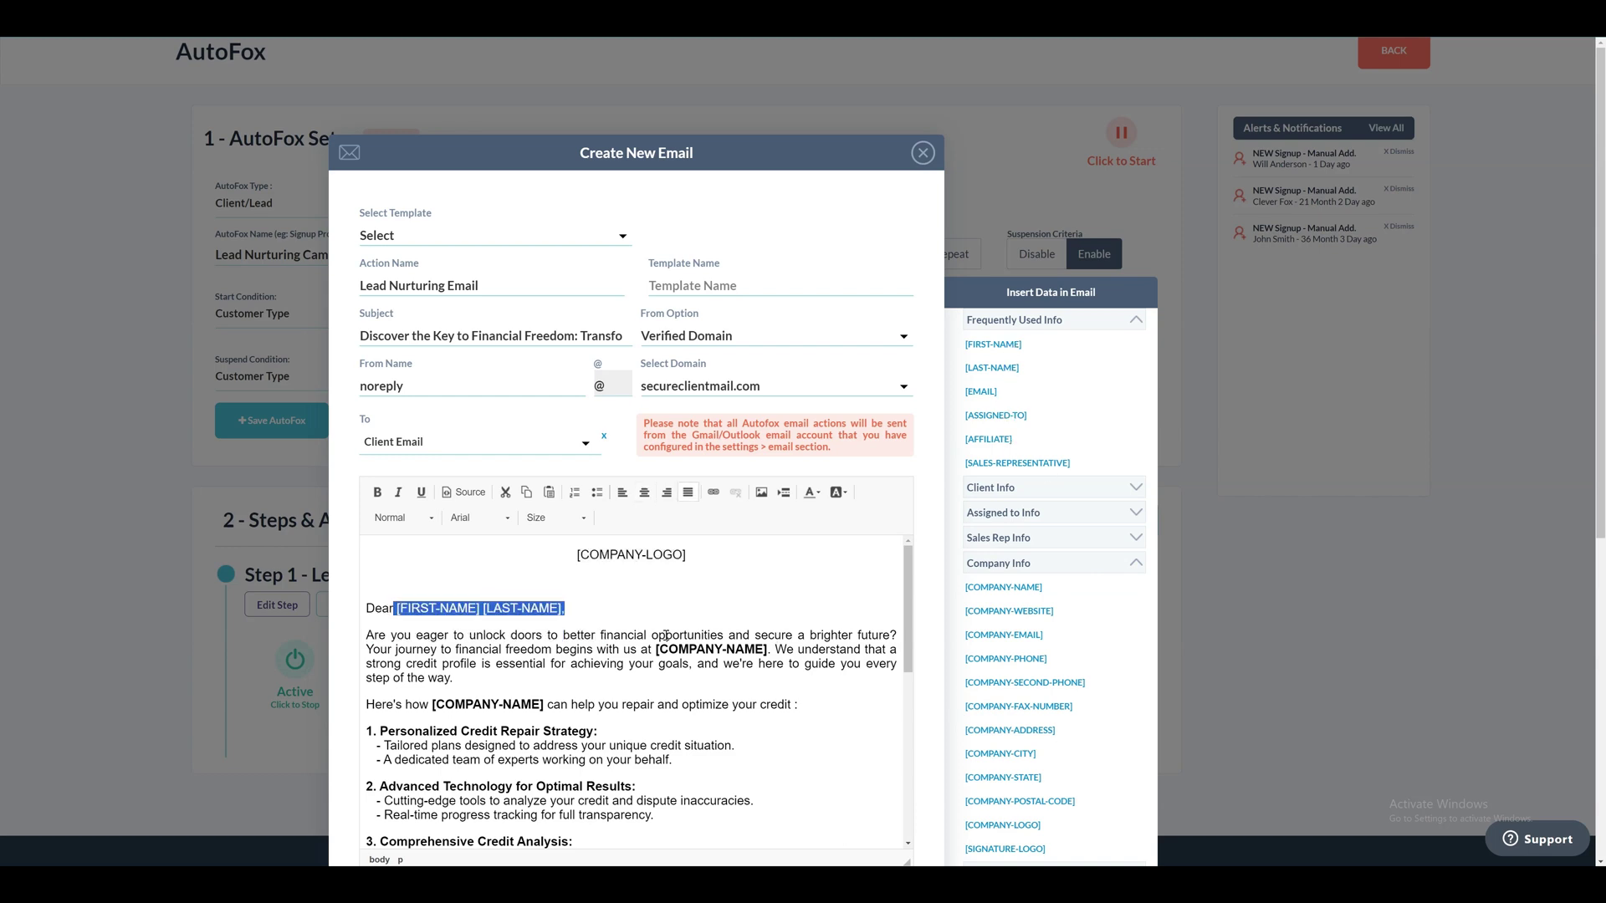
pyautogui.click(572, 650)
# Save the email as Step 1's action
pyautogui.scroll(-6, 451, 676)
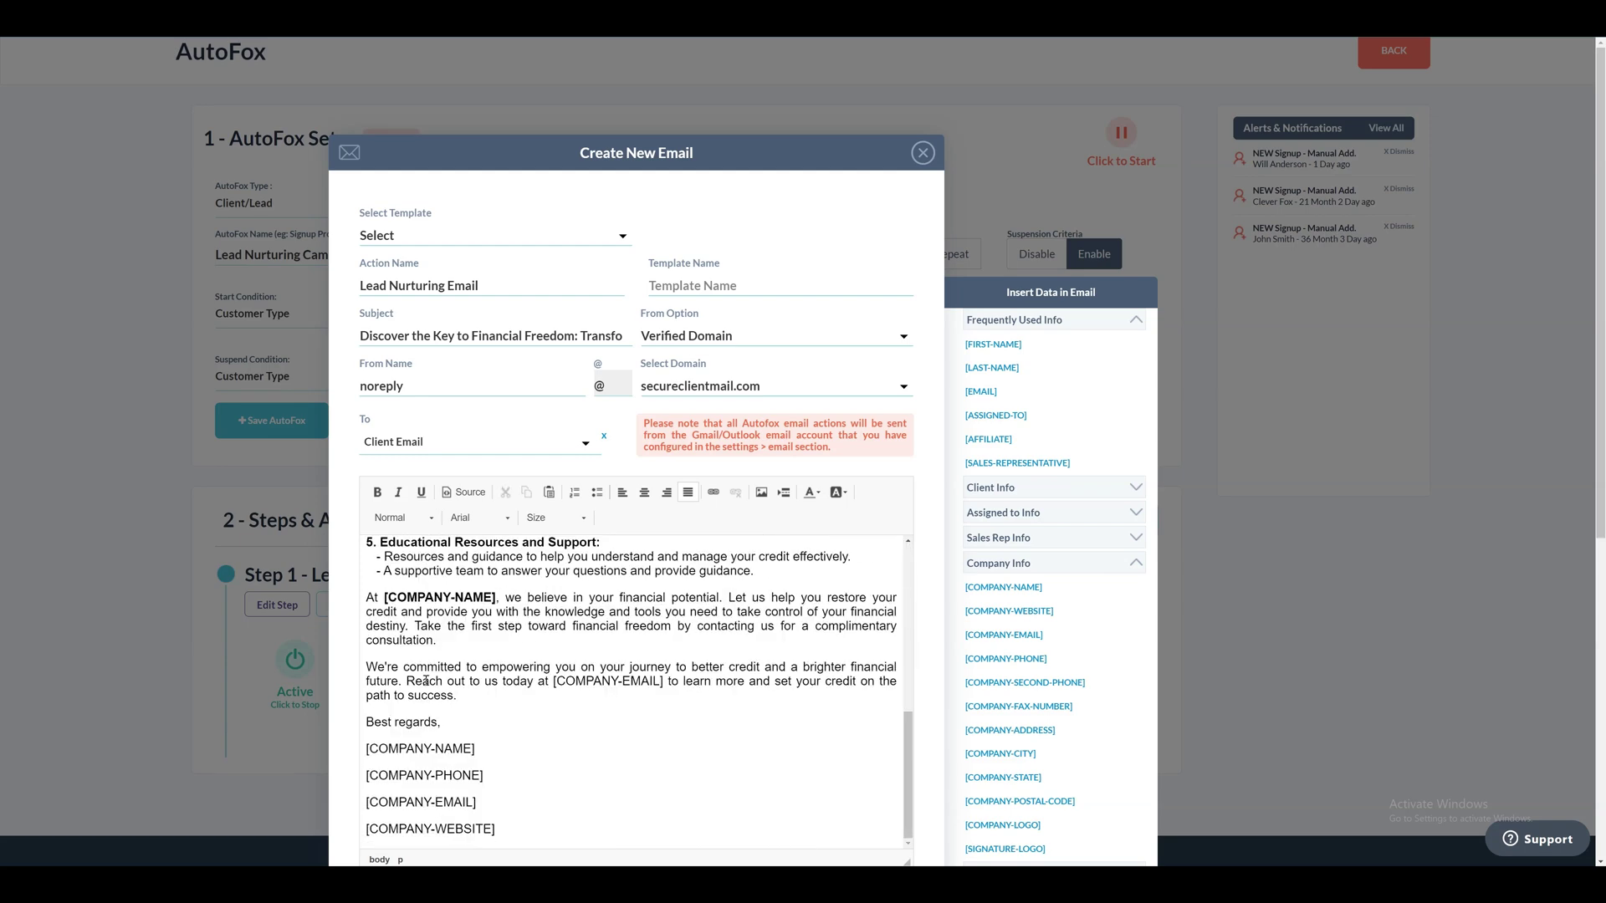
pyautogui.scroll(-3, 373, 686)
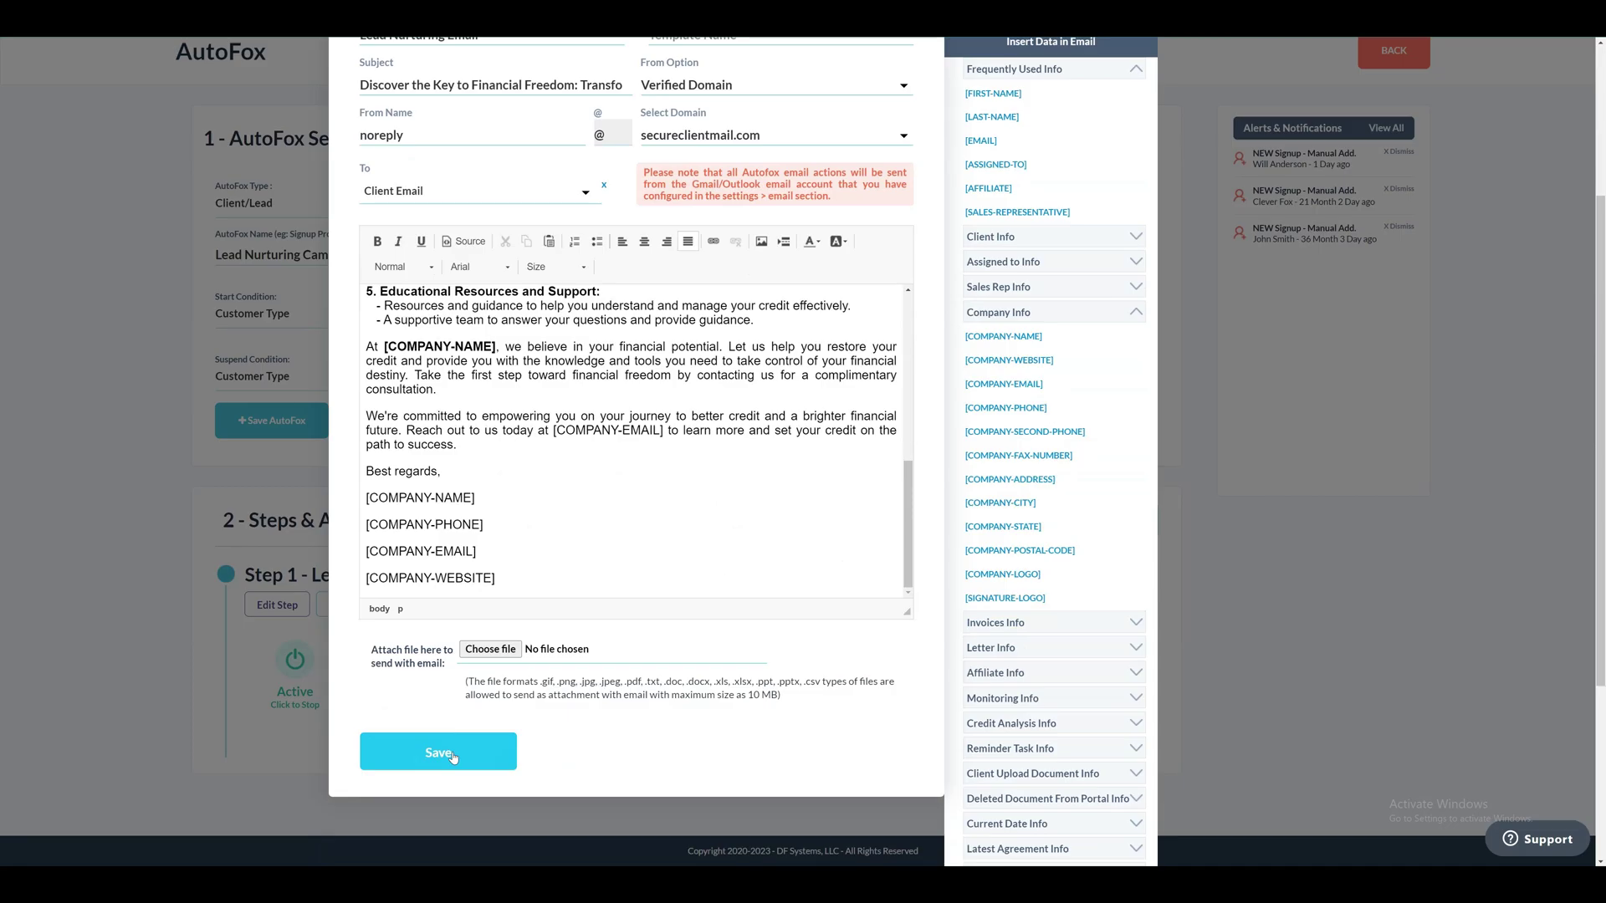
pyautogui.click(451, 755)
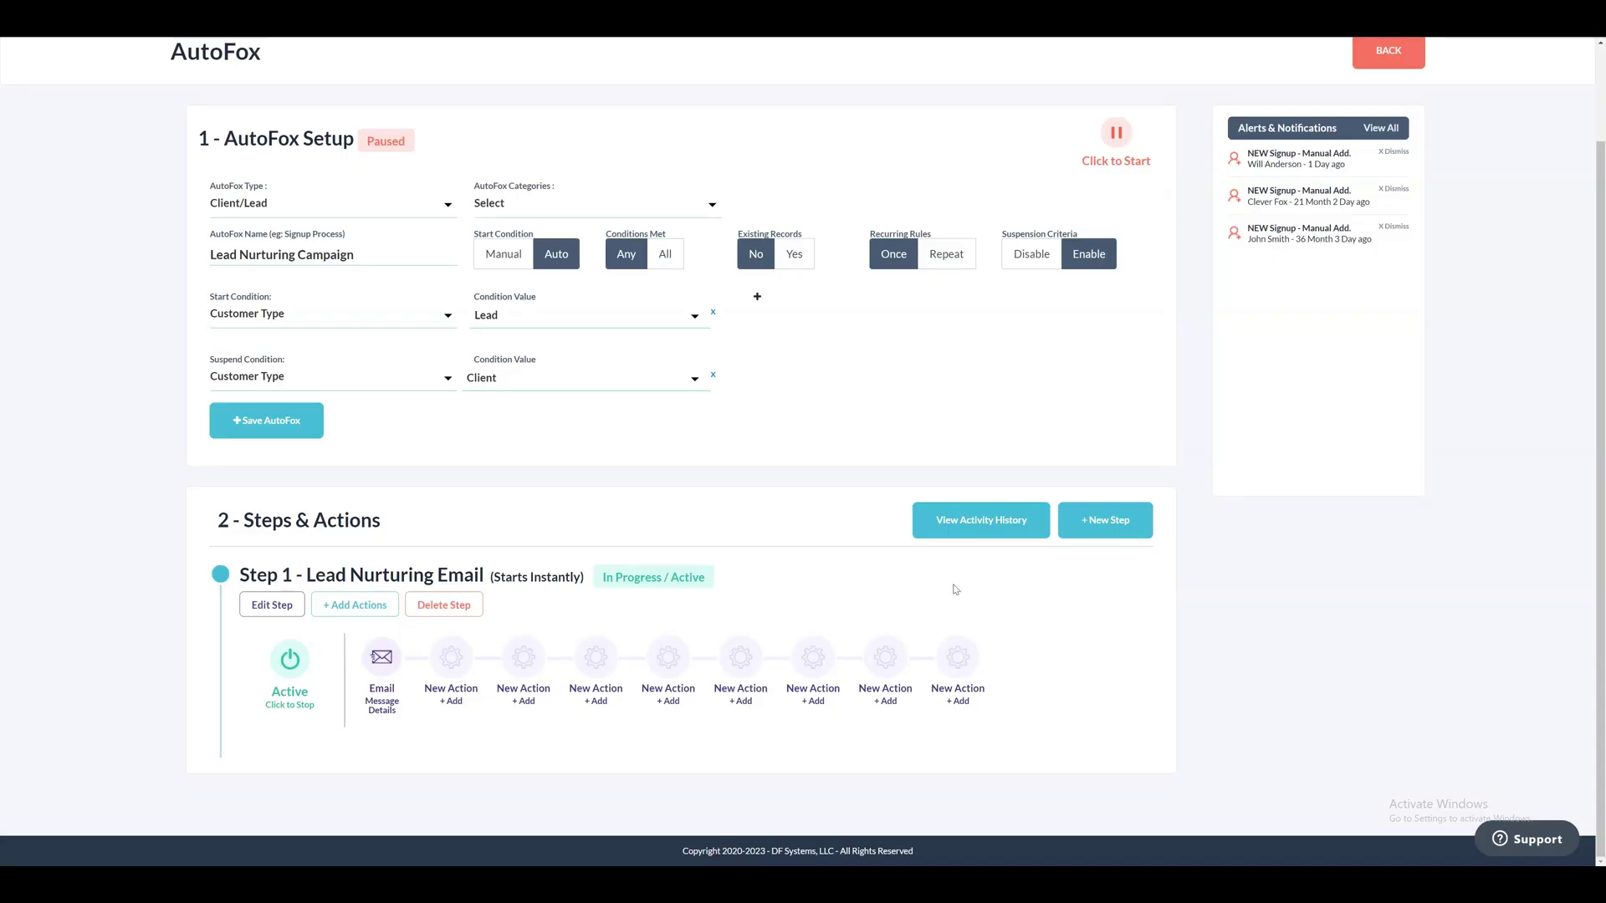
# Add Step 2 'Lead Nurturing Email - After 1 day' with a Delay of 1 Days
pyautogui.click(1105, 519)
pyautogui.click(643, 186)
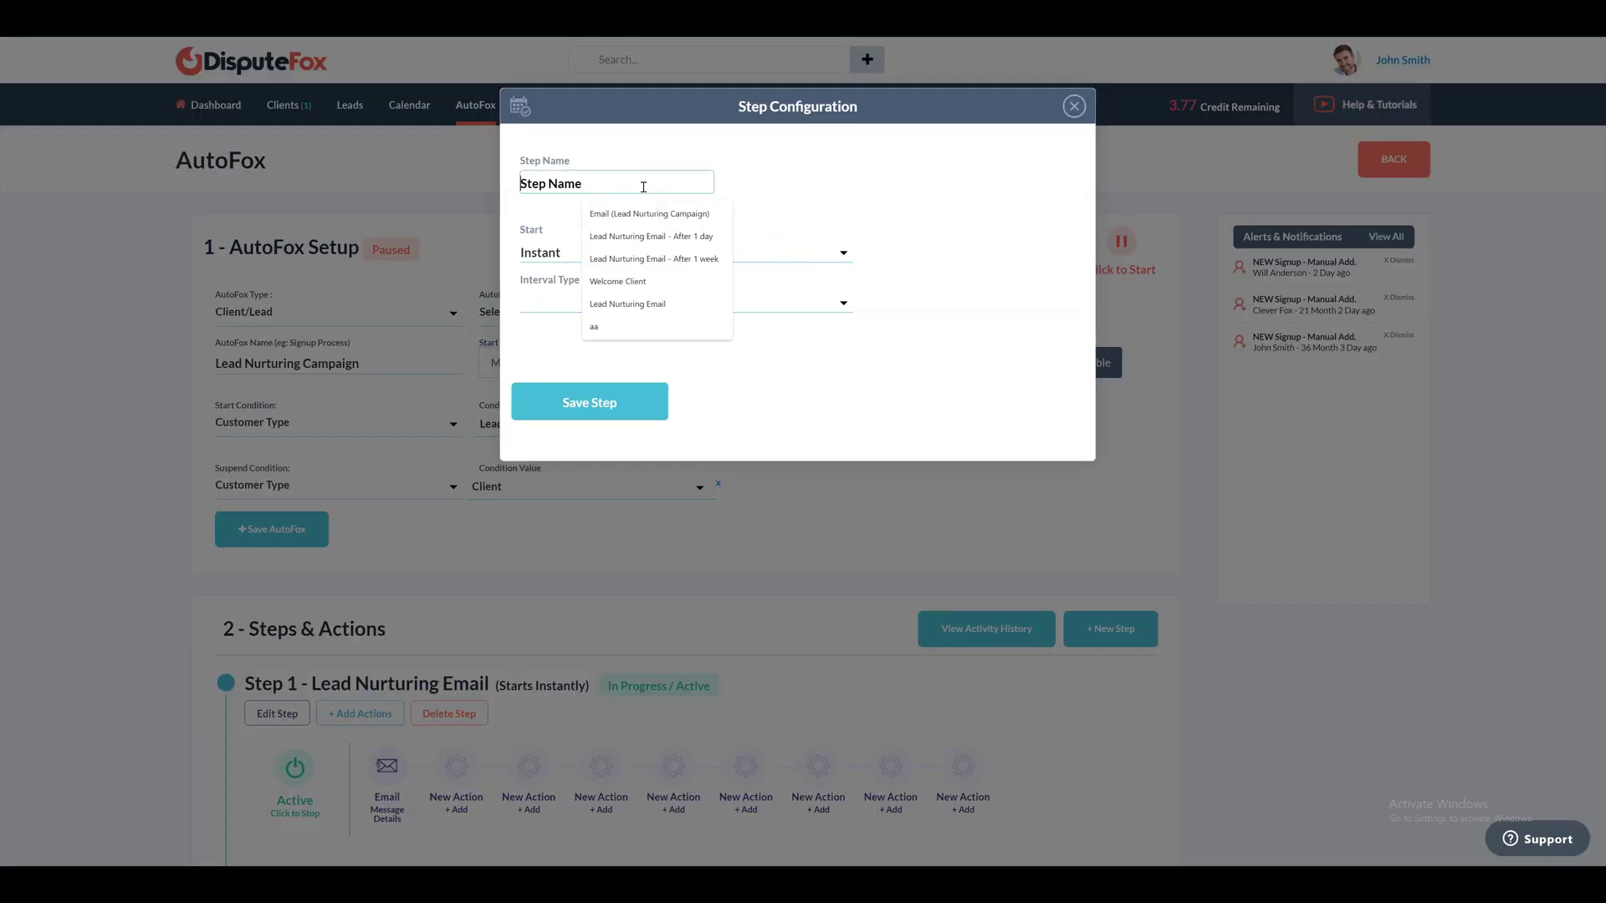
pyautogui.click(665, 239)
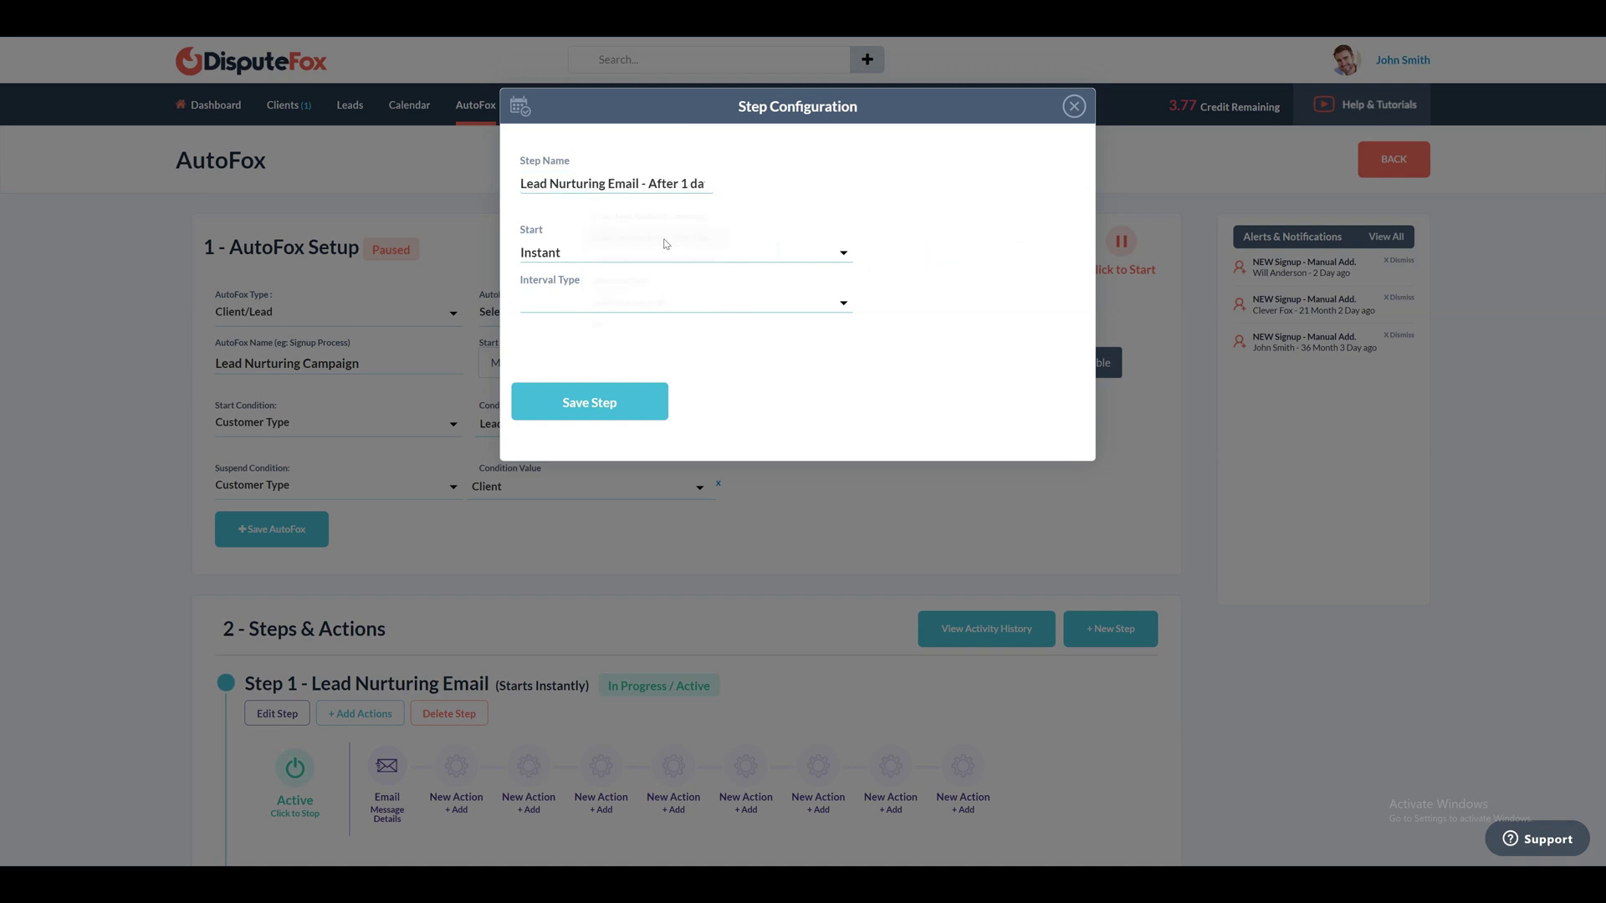
pyautogui.click(620, 261)
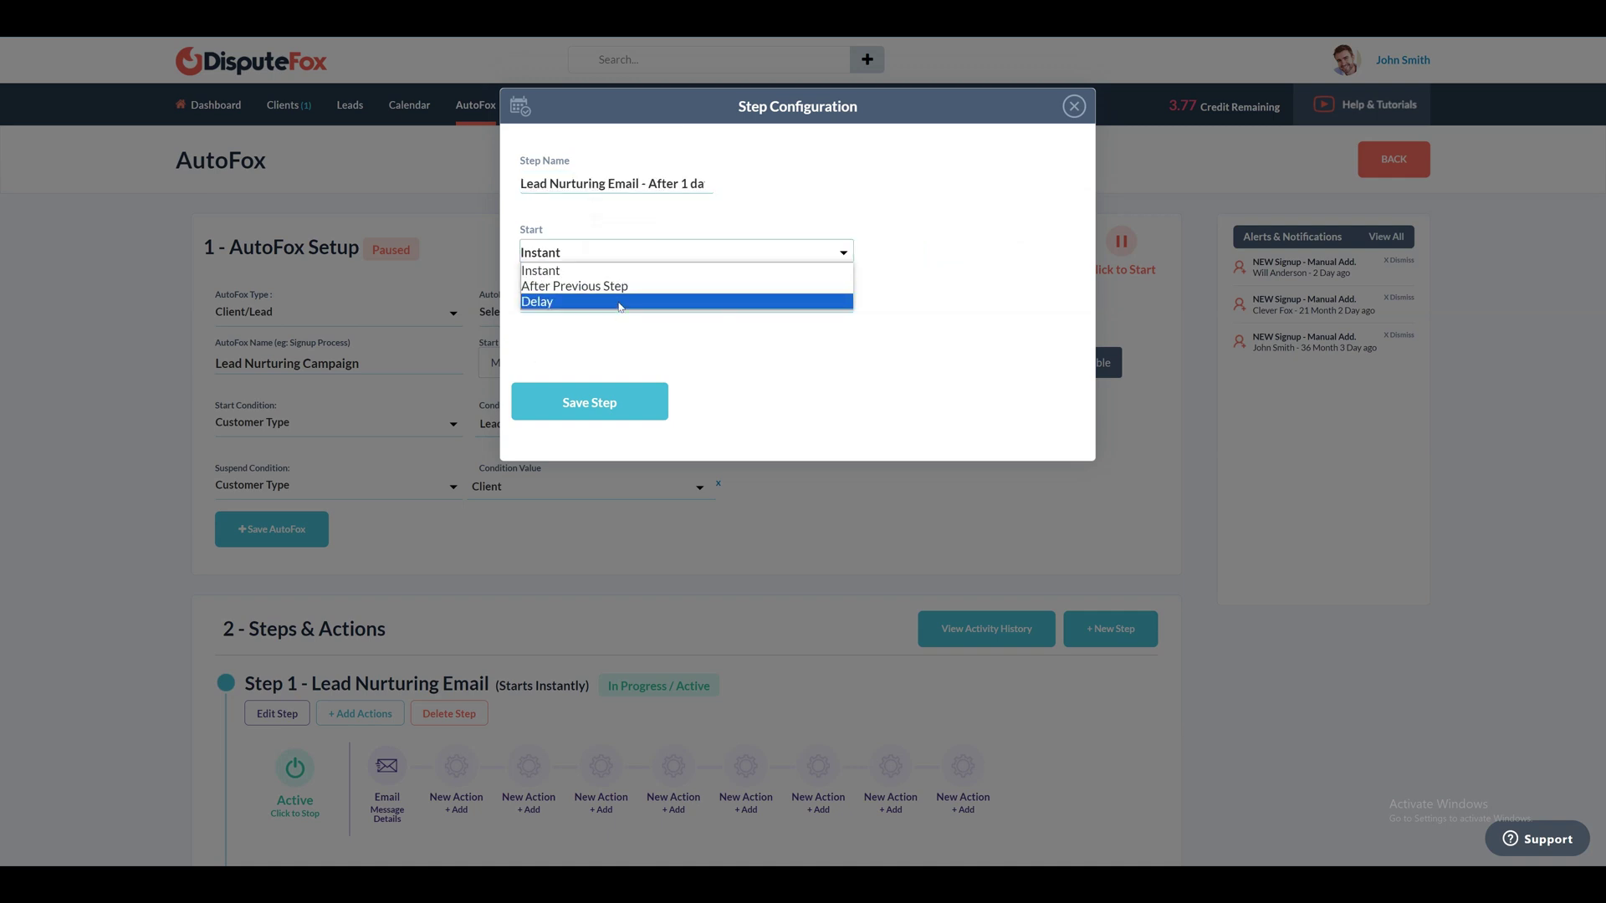
pyautogui.click(620, 301)
pyautogui.click(620, 305)
pyautogui.click(588, 367)
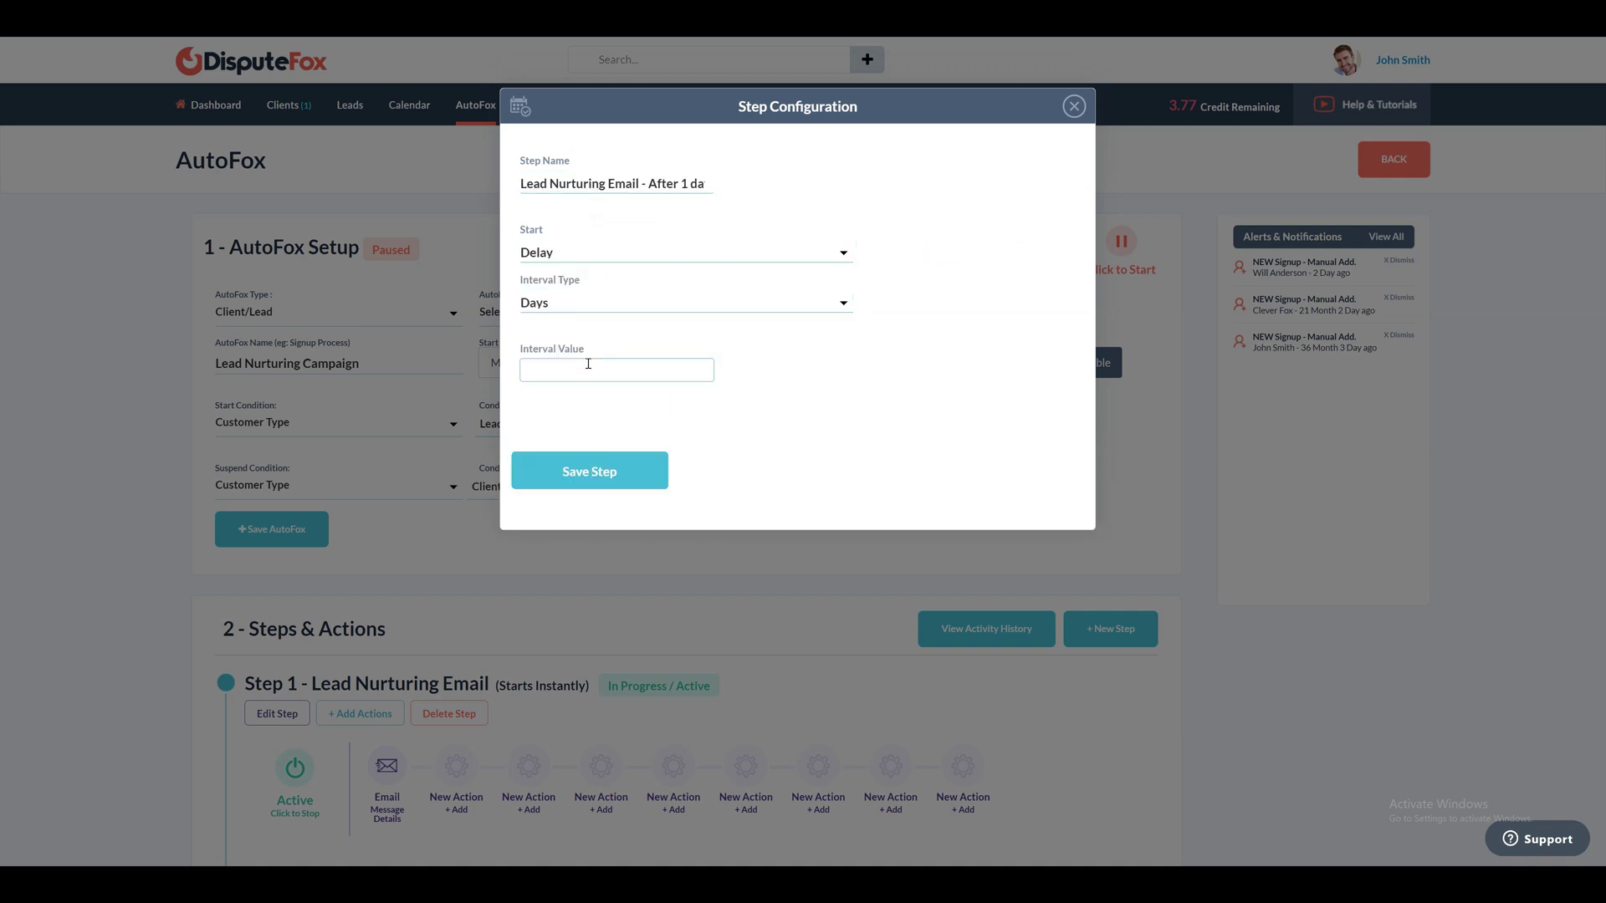
pyautogui.click(586, 369)
pyautogui.write('1')
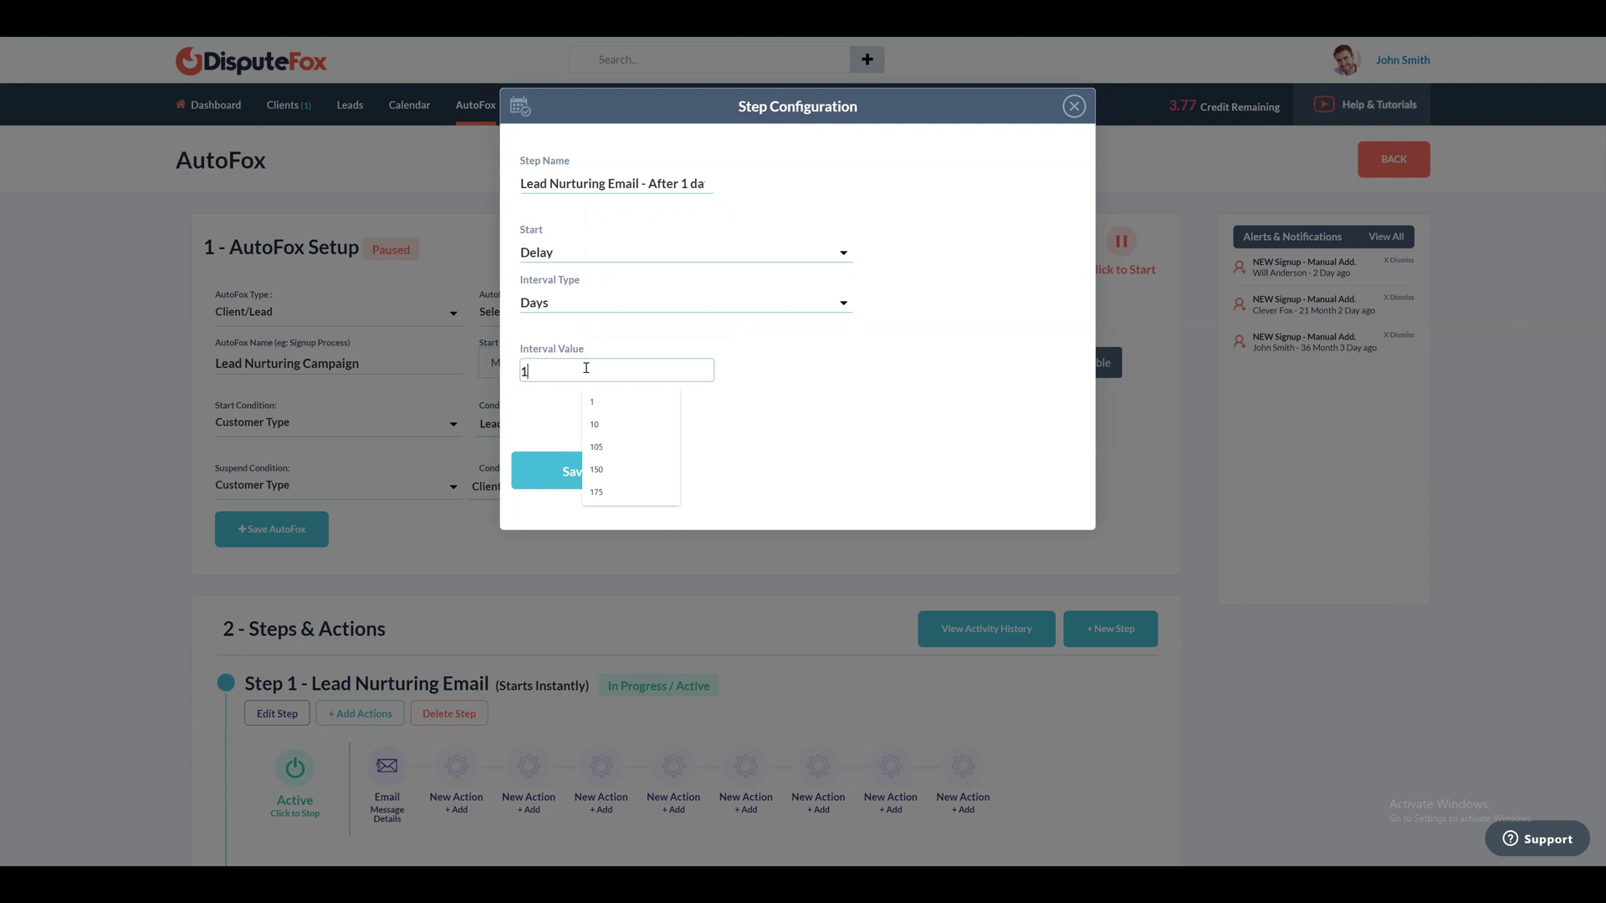
pyautogui.click(542, 470)
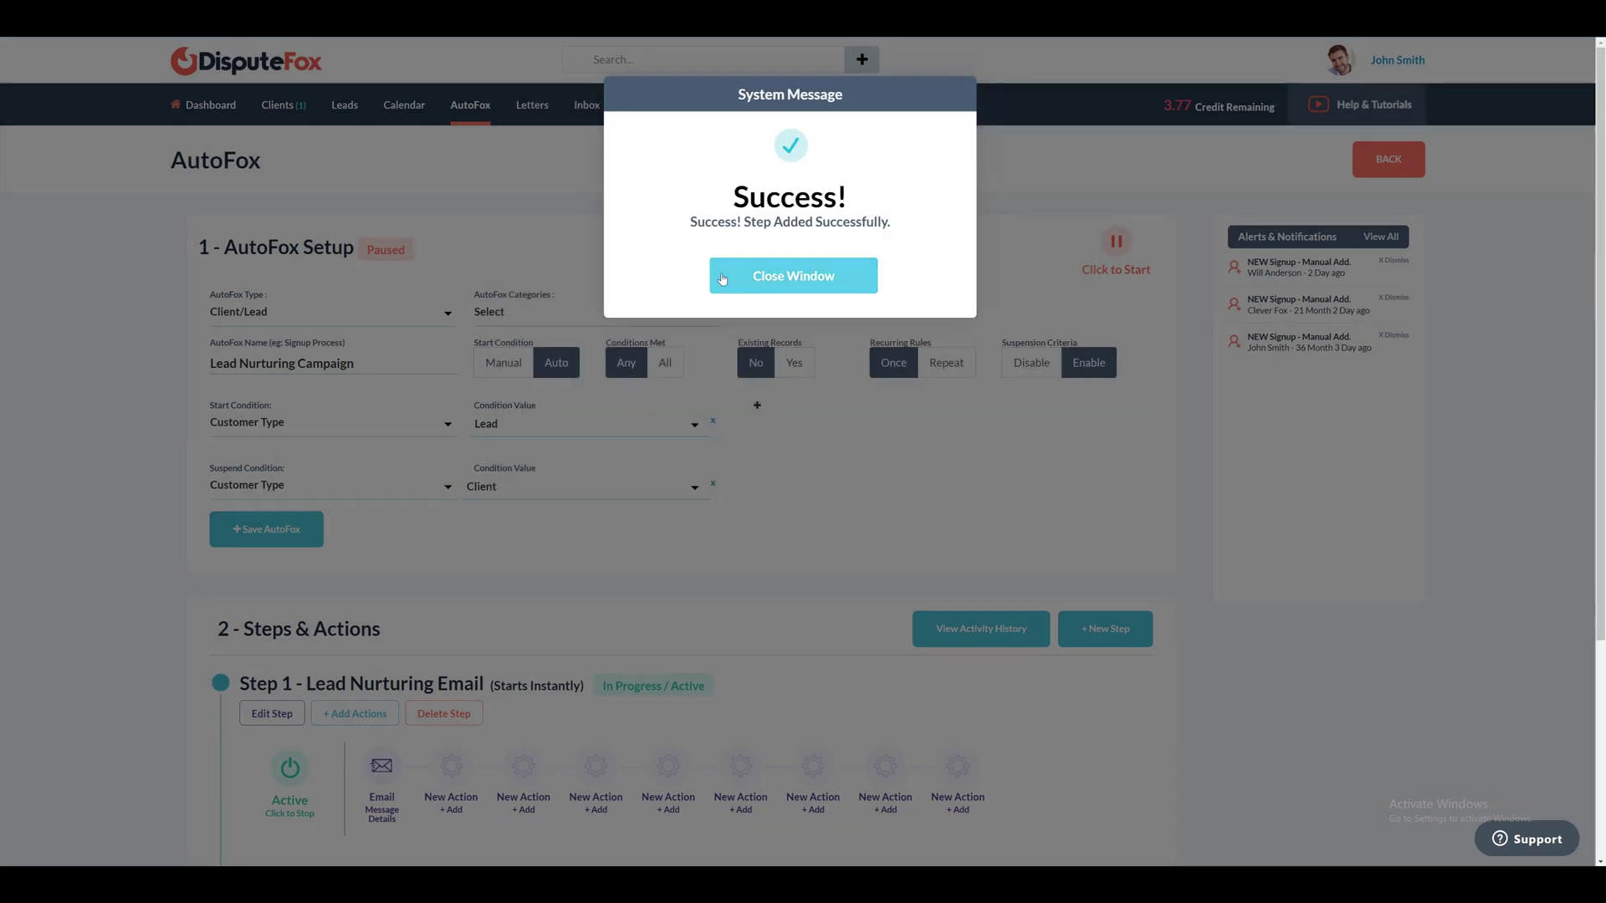
pyautogui.click(717, 276)
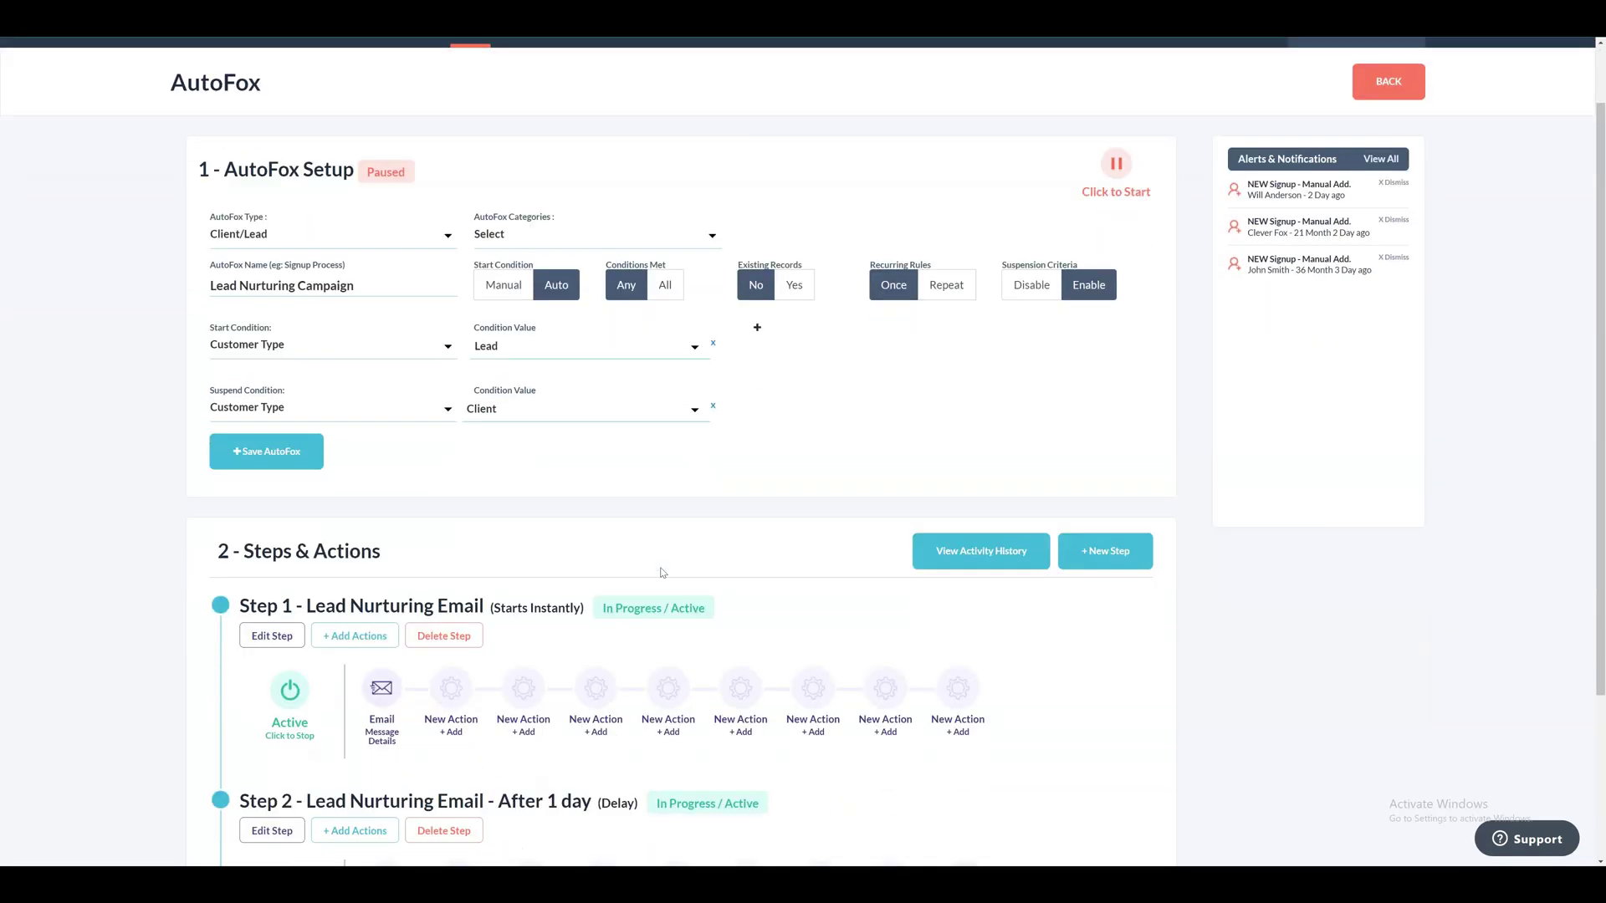
# Add an email action to Step 2 with no template selected
pyautogui.scroll(-4, 664, 548)
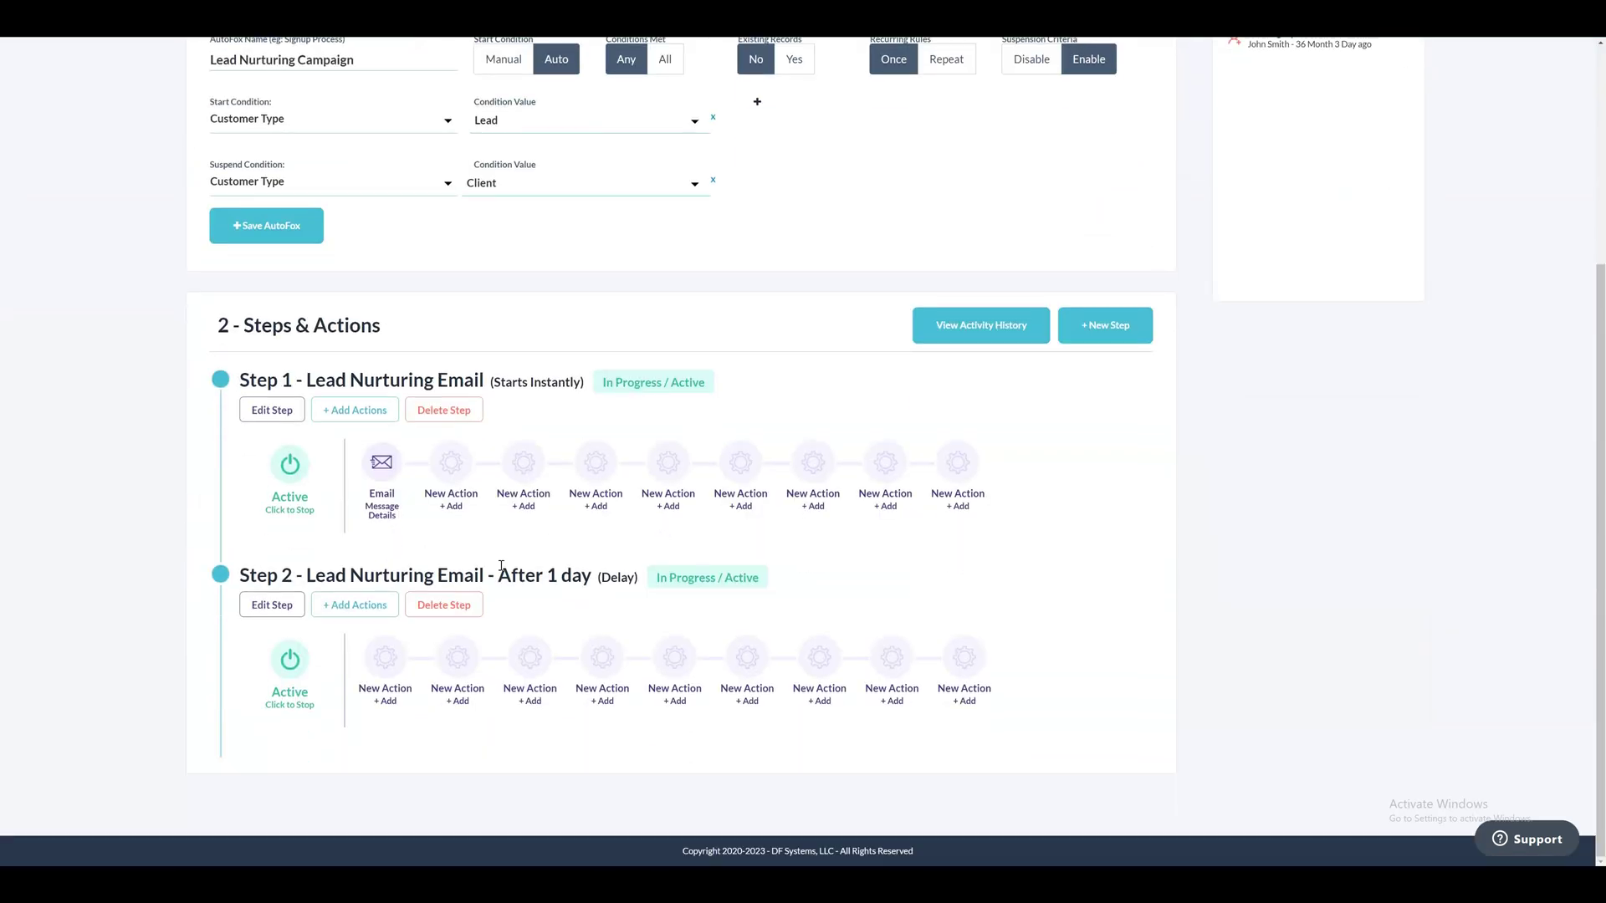
pyautogui.moveTo(499, 577); pyautogui.dragTo(599, 572)
pyautogui.click(569, 621)
pyautogui.click(389, 660)
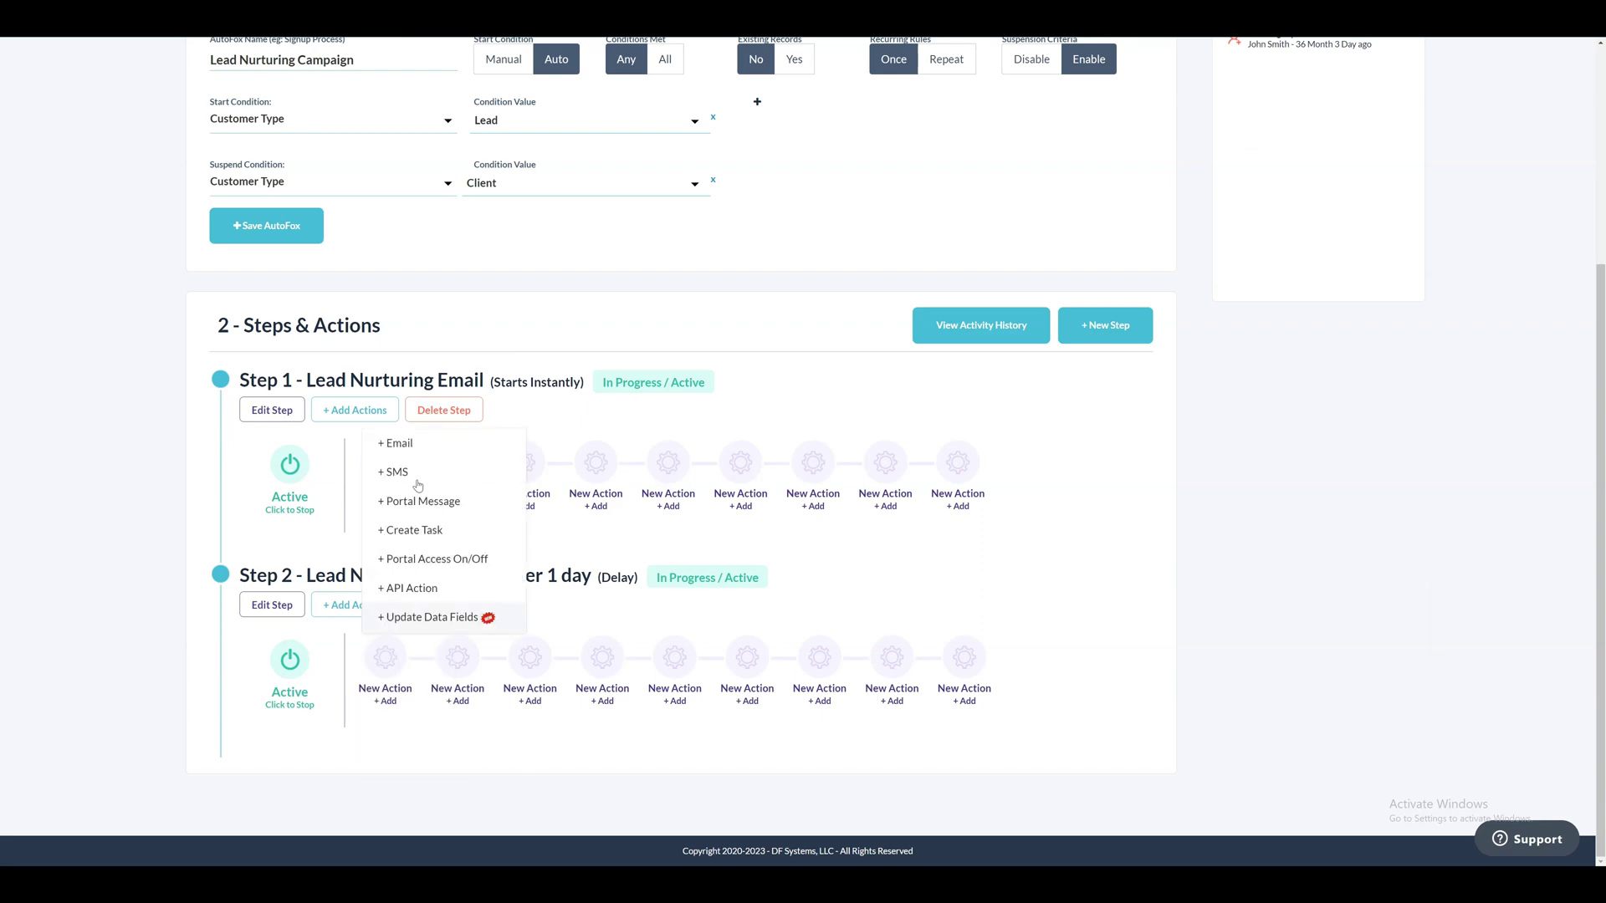
pyautogui.click(392, 440)
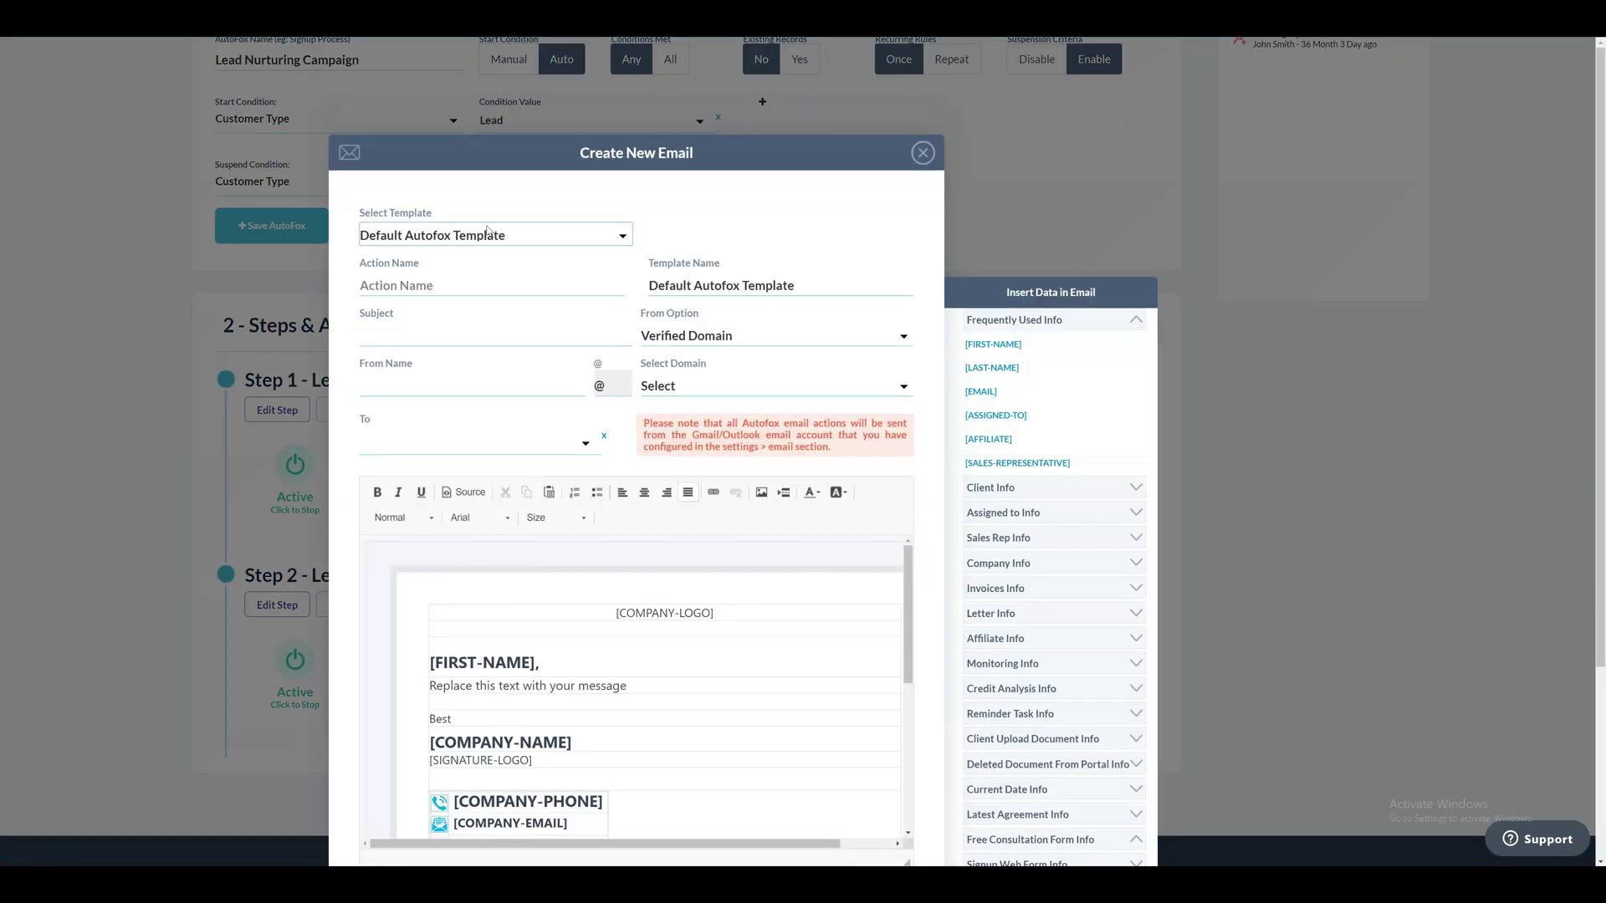
pyautogui.click(494, 236)
pyautogui.click(492, 268)
pyautogui.click(496, 237)
pyautogui.click(497, 245)
# Name it Lead Nurturing Email with the financial-freedom subject and sender name noreply
pyautogui.click(498, 287)
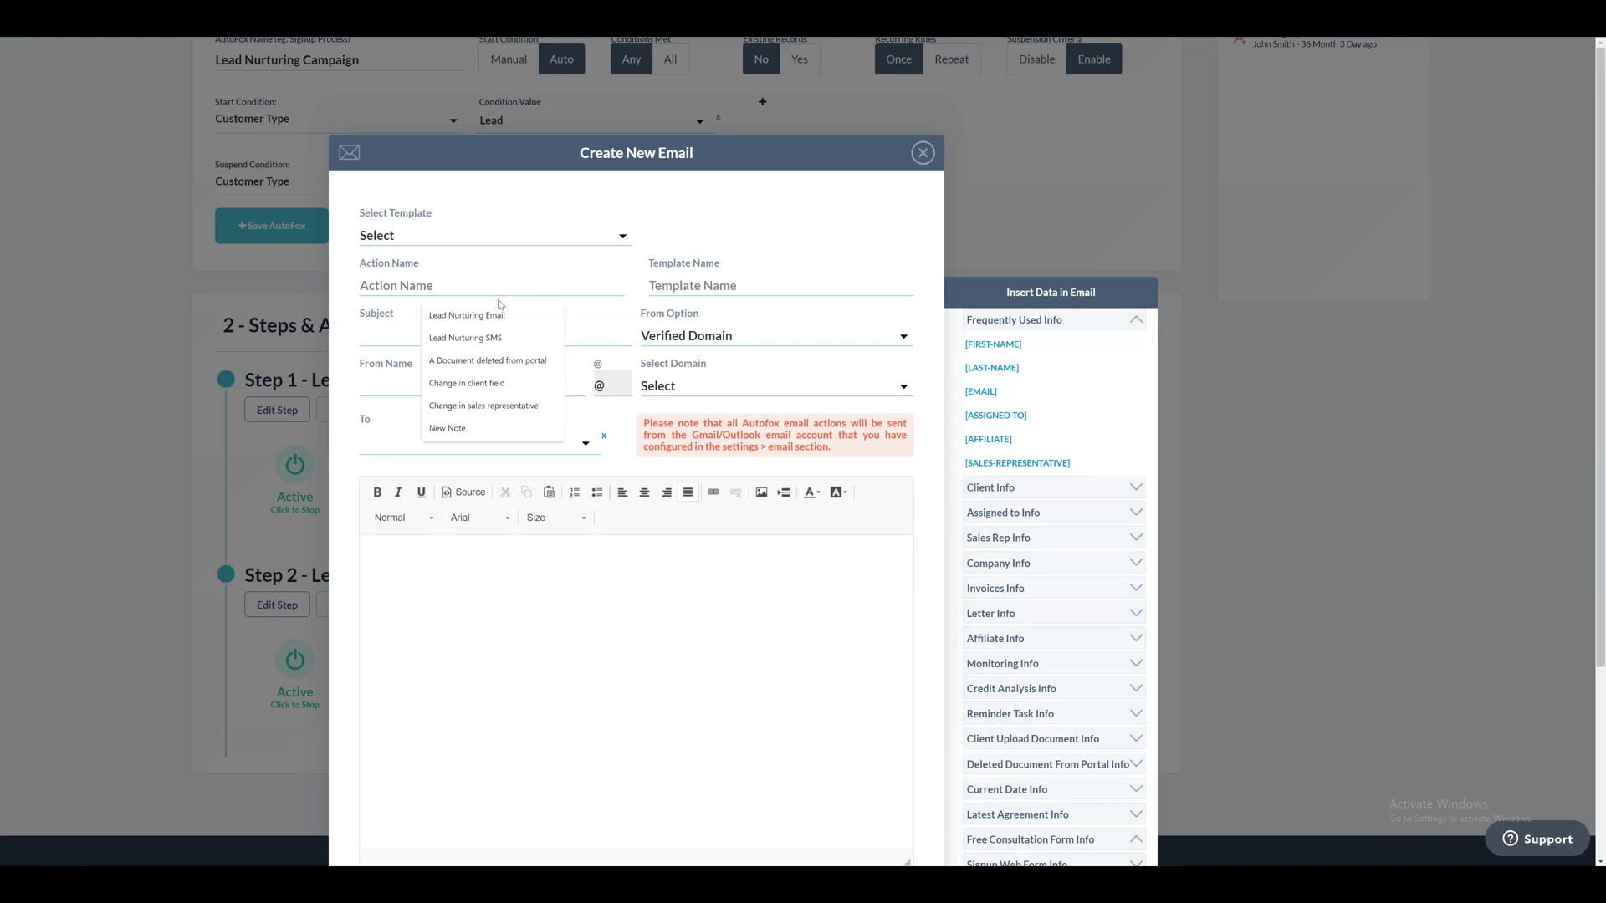
pyautogui.click(498, 315)
pyautogui.click(499, 340)
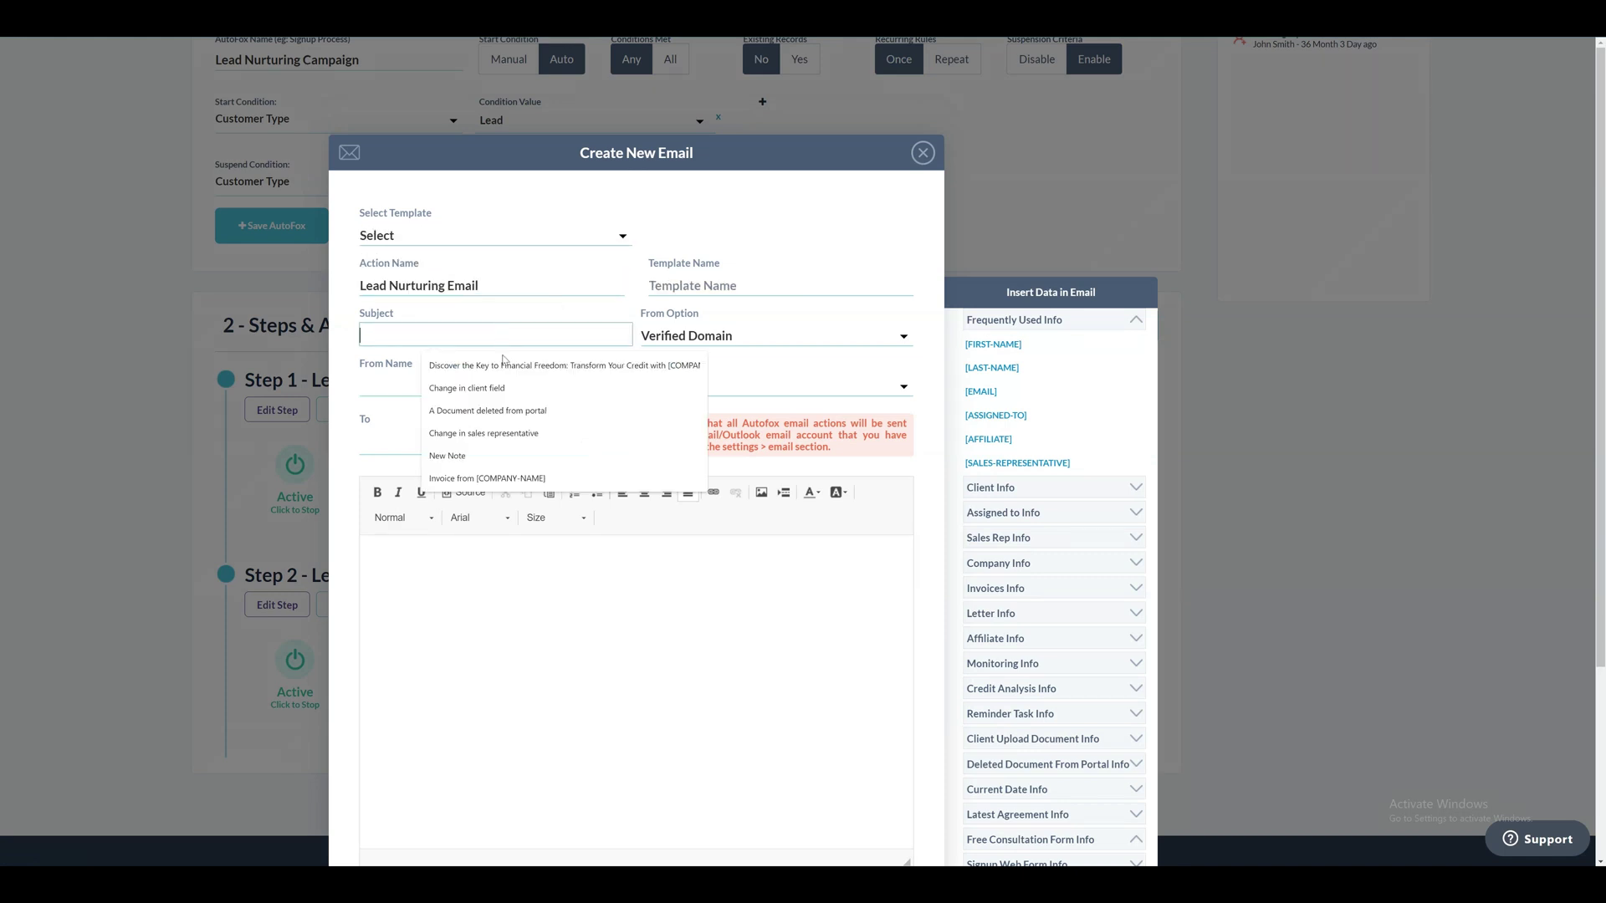
pyautogui.click(502, 366)
pyautogui.click(491, 385)
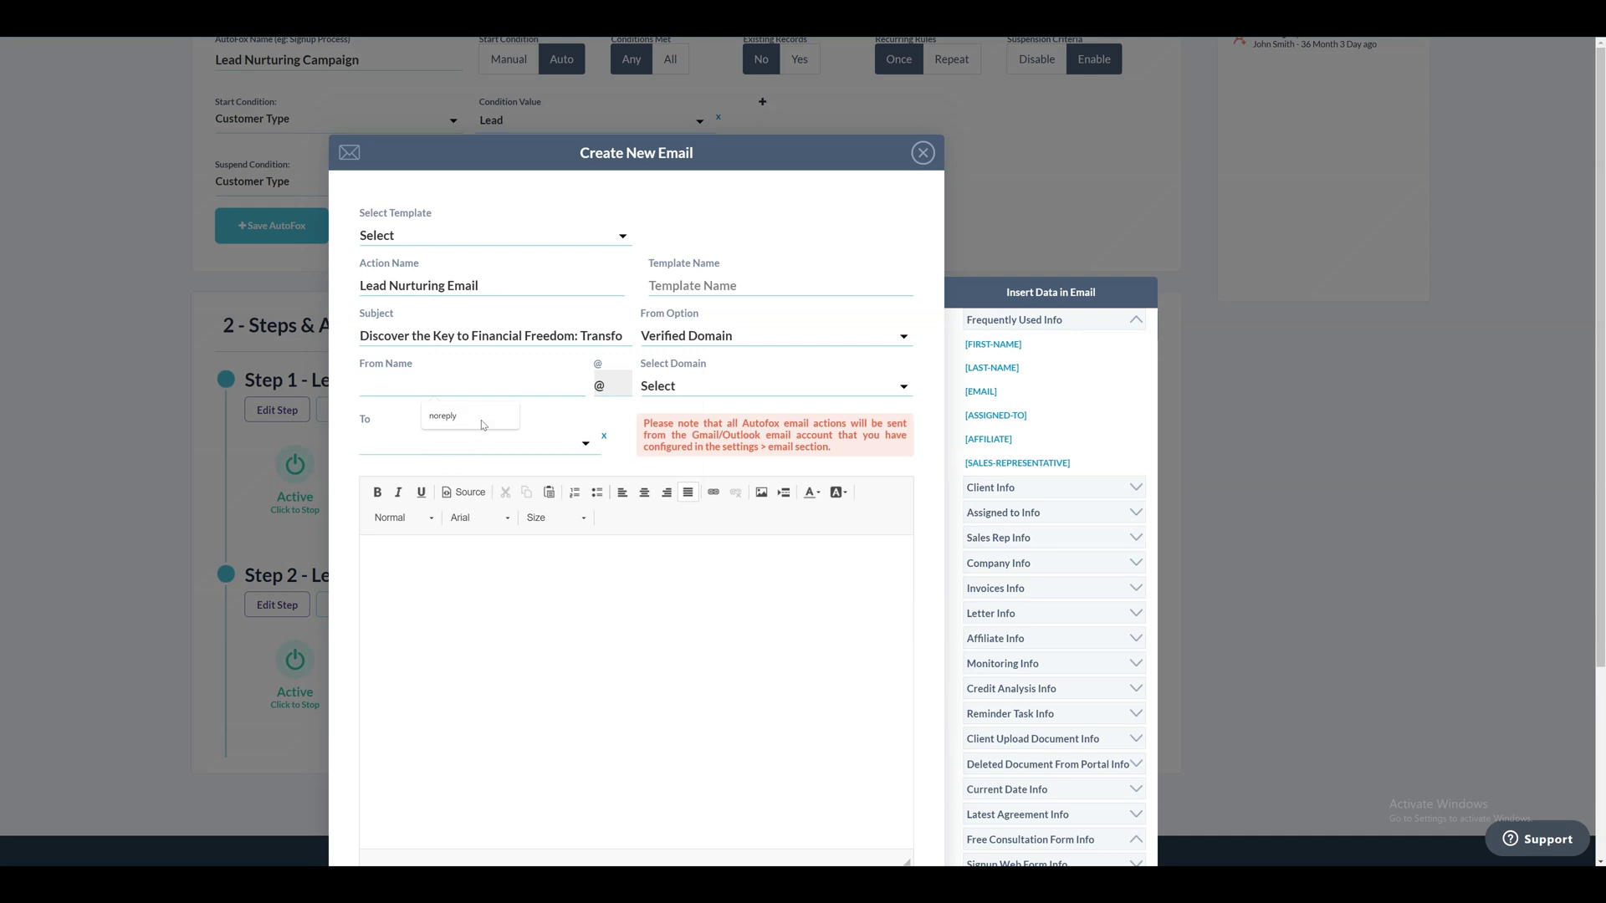
pyautogui.click(480, 420)
# Address it to Client Email from secureclientmail.com, paste the credit-repair body, and save
pyautogui.click(483, 444)
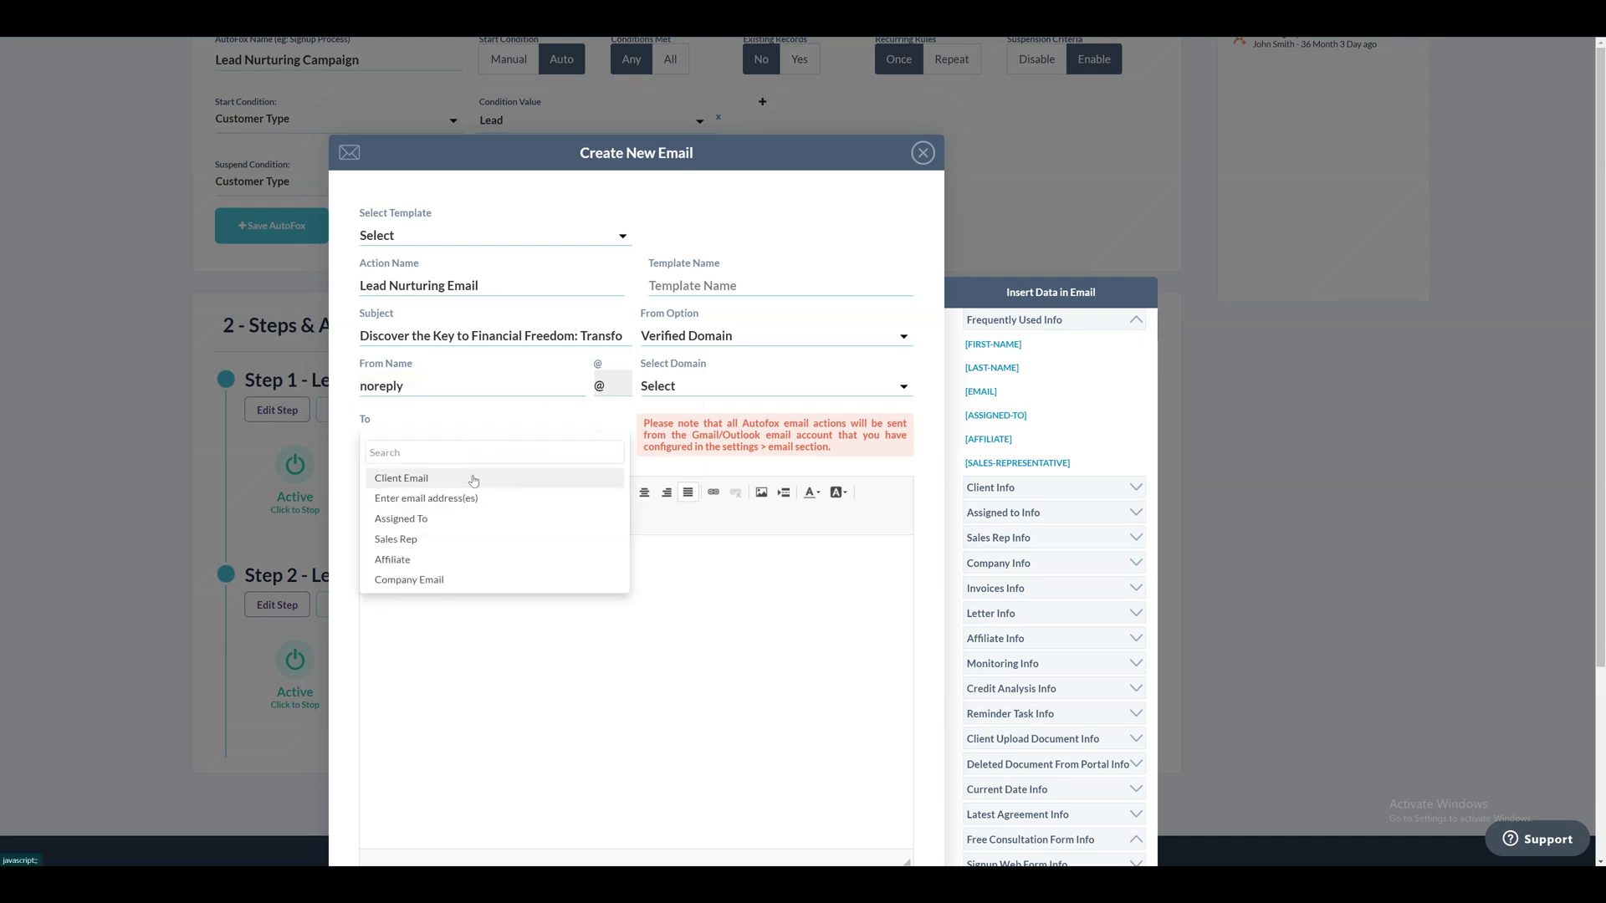
pyautogui.click(753, 385)
pyautogui.click(694, 451)
pyautogui.click(491, 572)
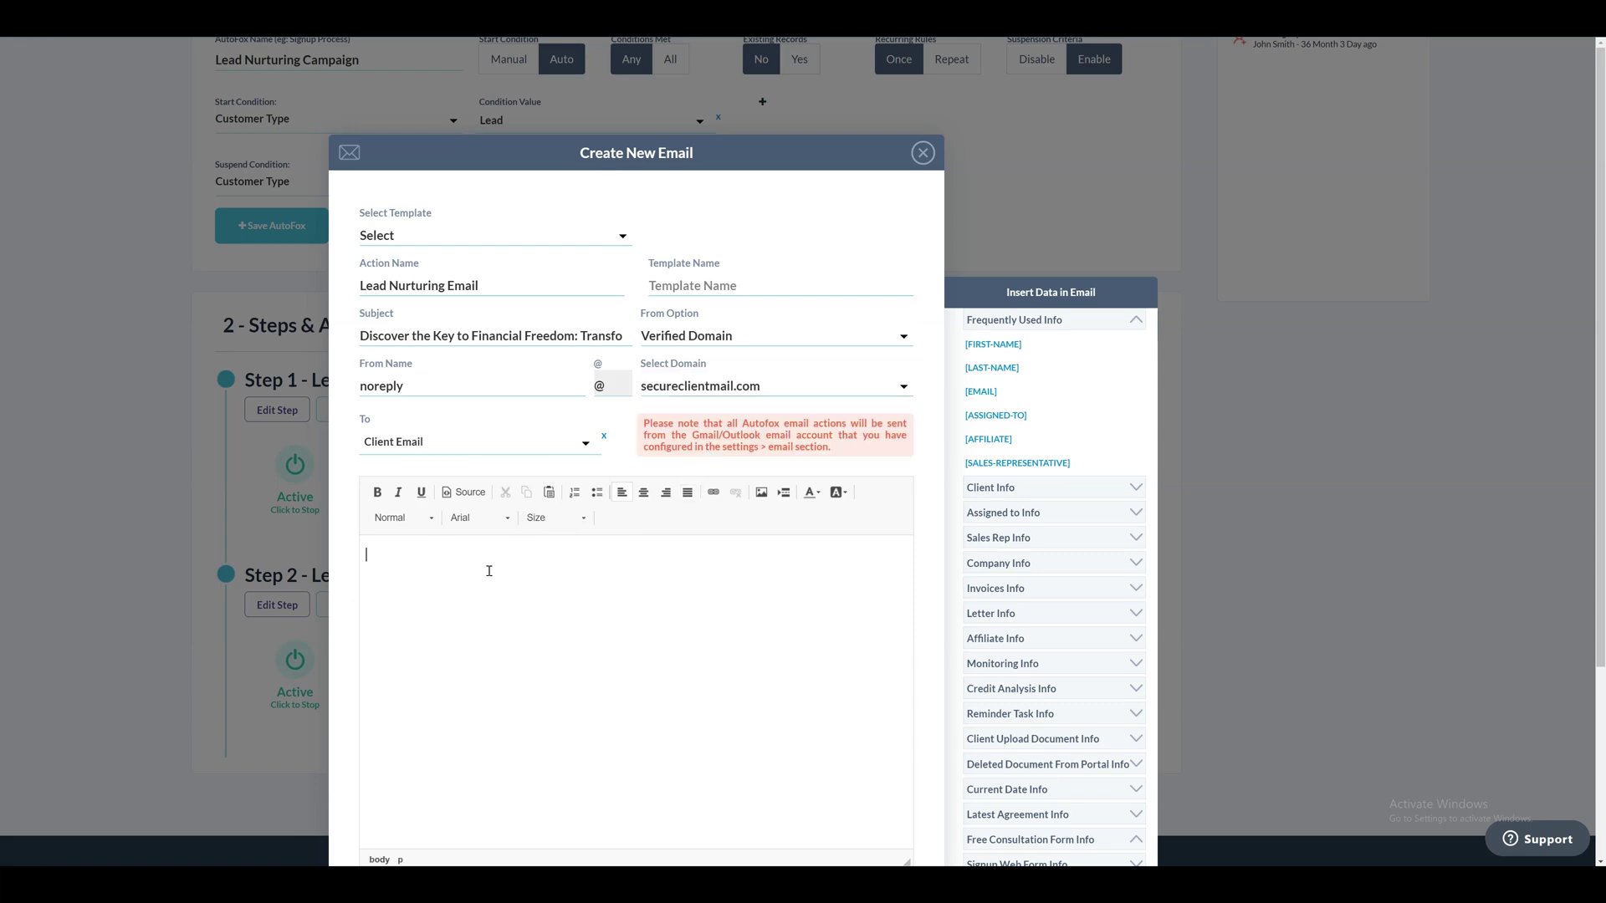
pyautogui.hotkey('ctrl', 'v')
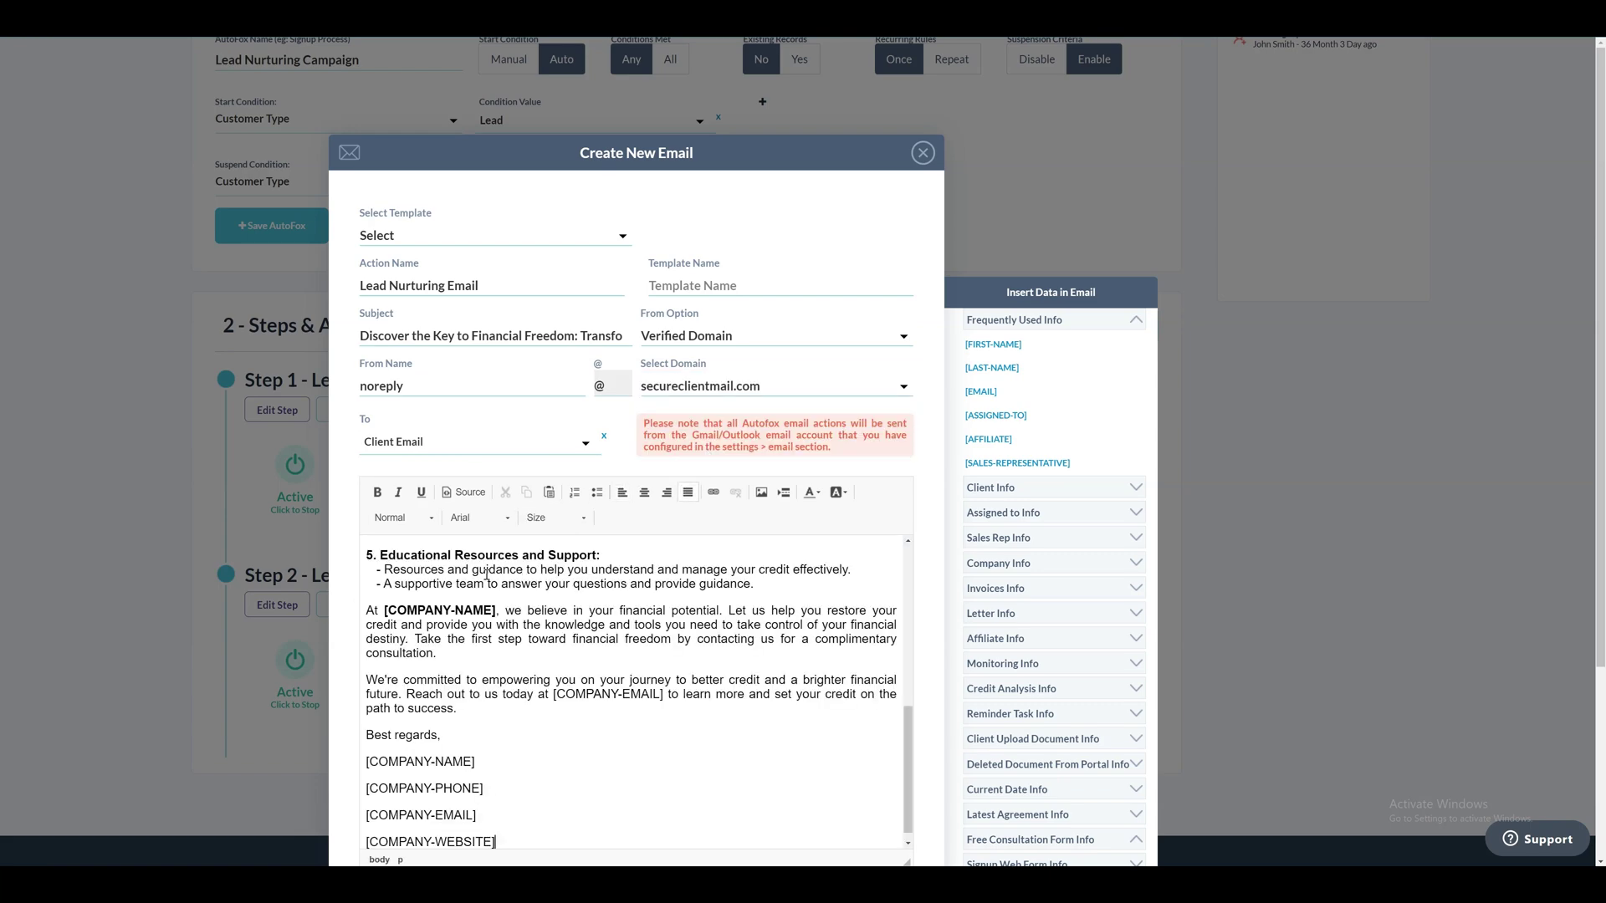
pyautogui.scroll(10, 471, 551)
pyautogui.scroll(-6, 391, 466)
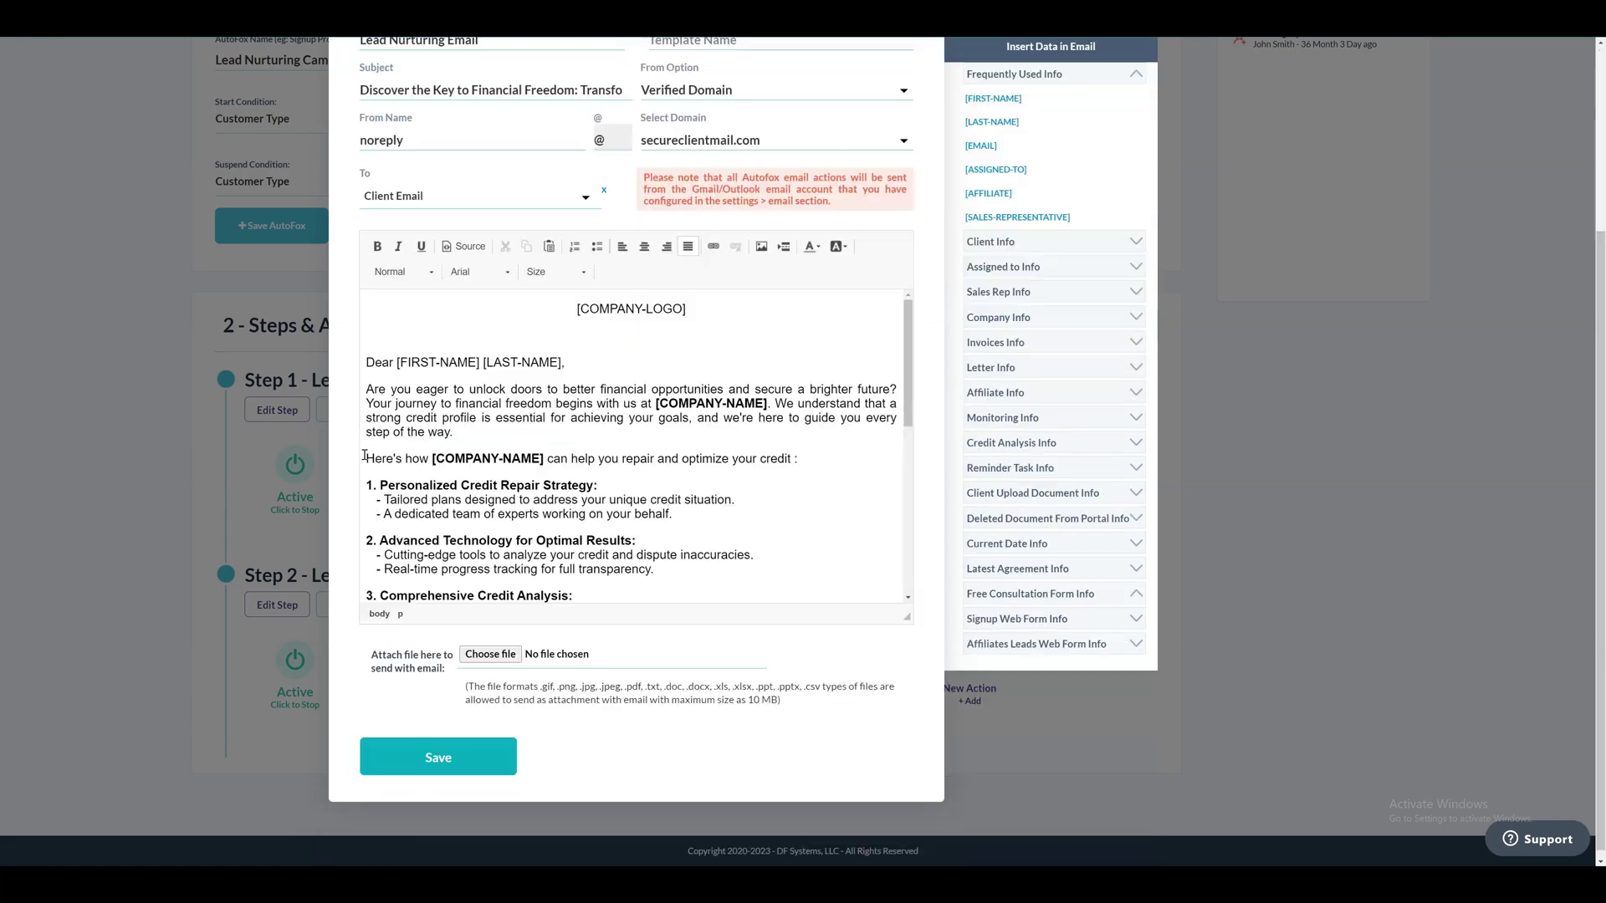
pyautogui.click(466, 757)
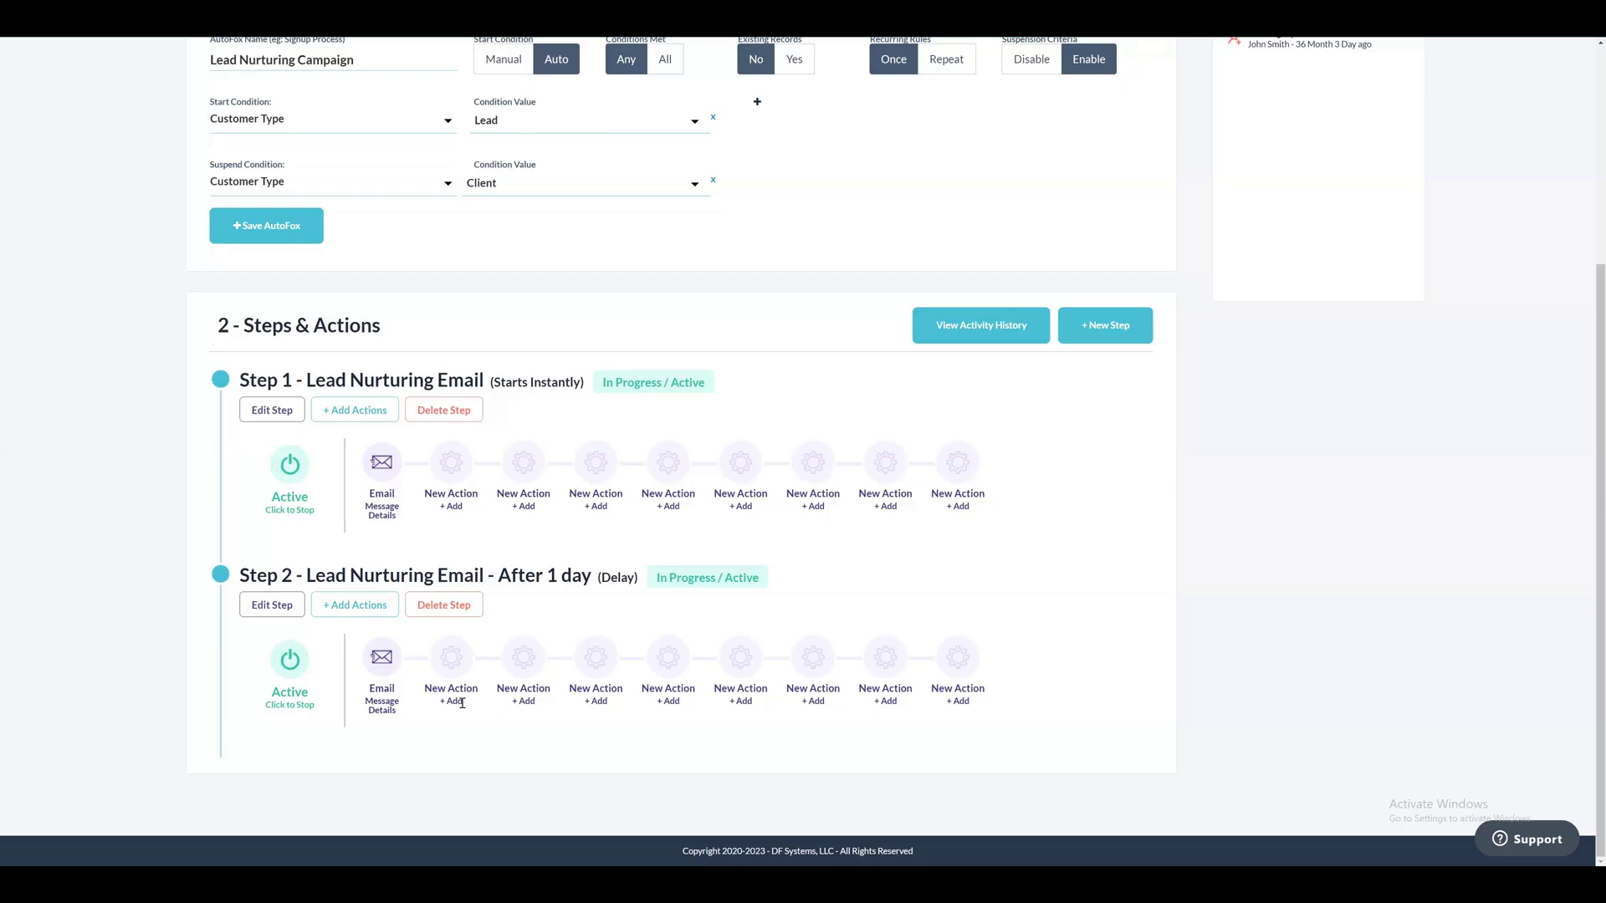
# Add an SMS action to Step 2 named Lead Nurturing SMS
pyautogui.click(453, 660)
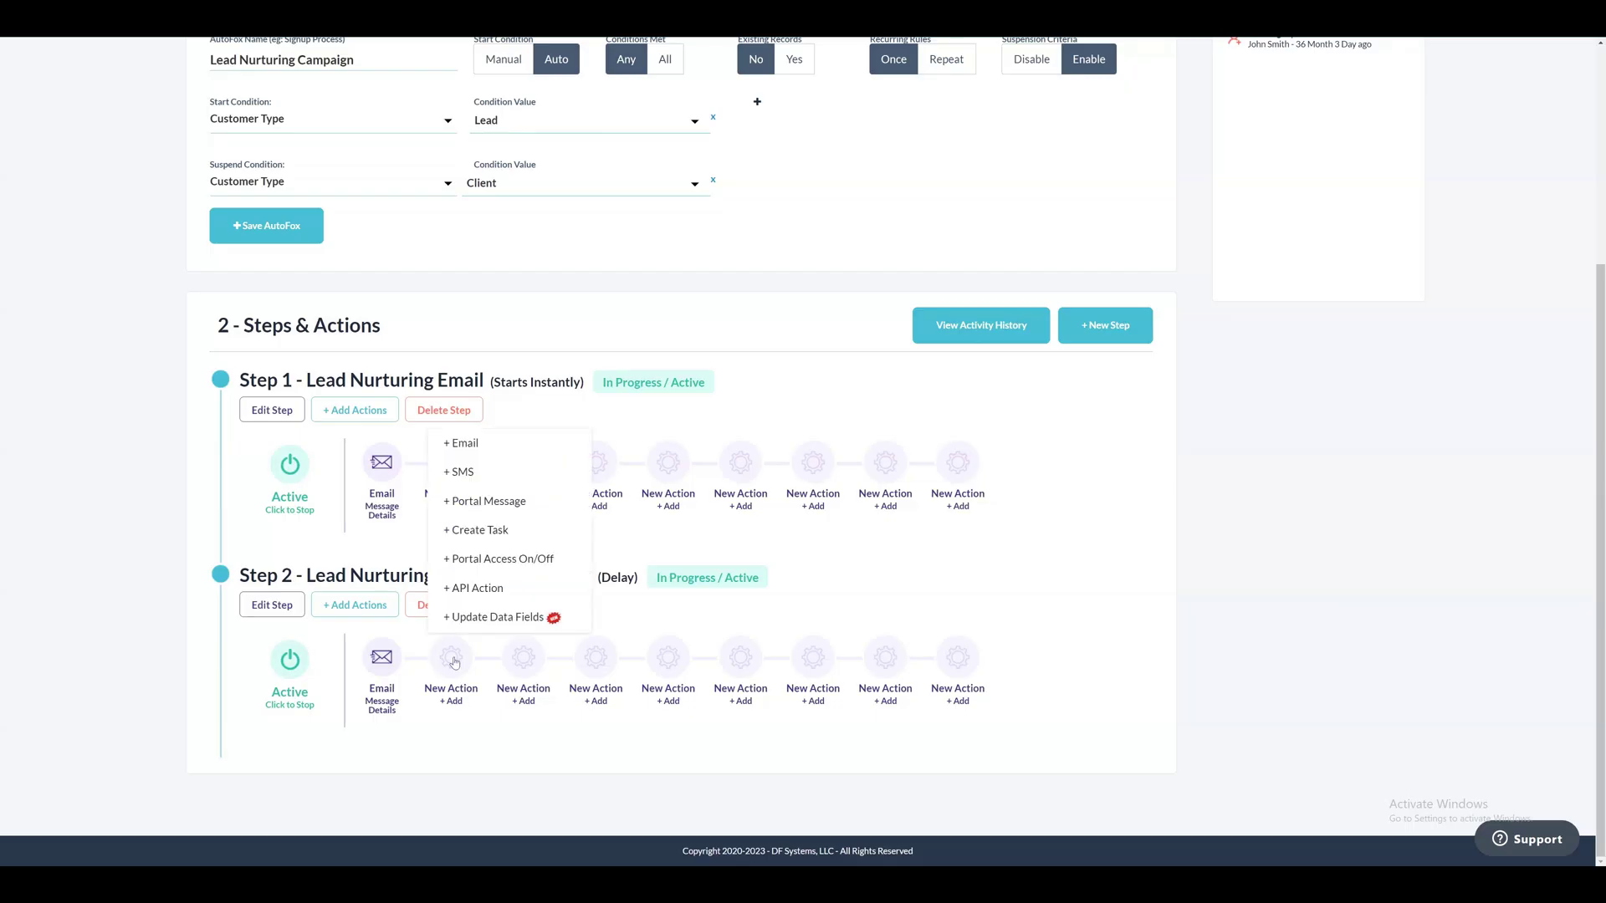
pyautogui.click(496, 473)
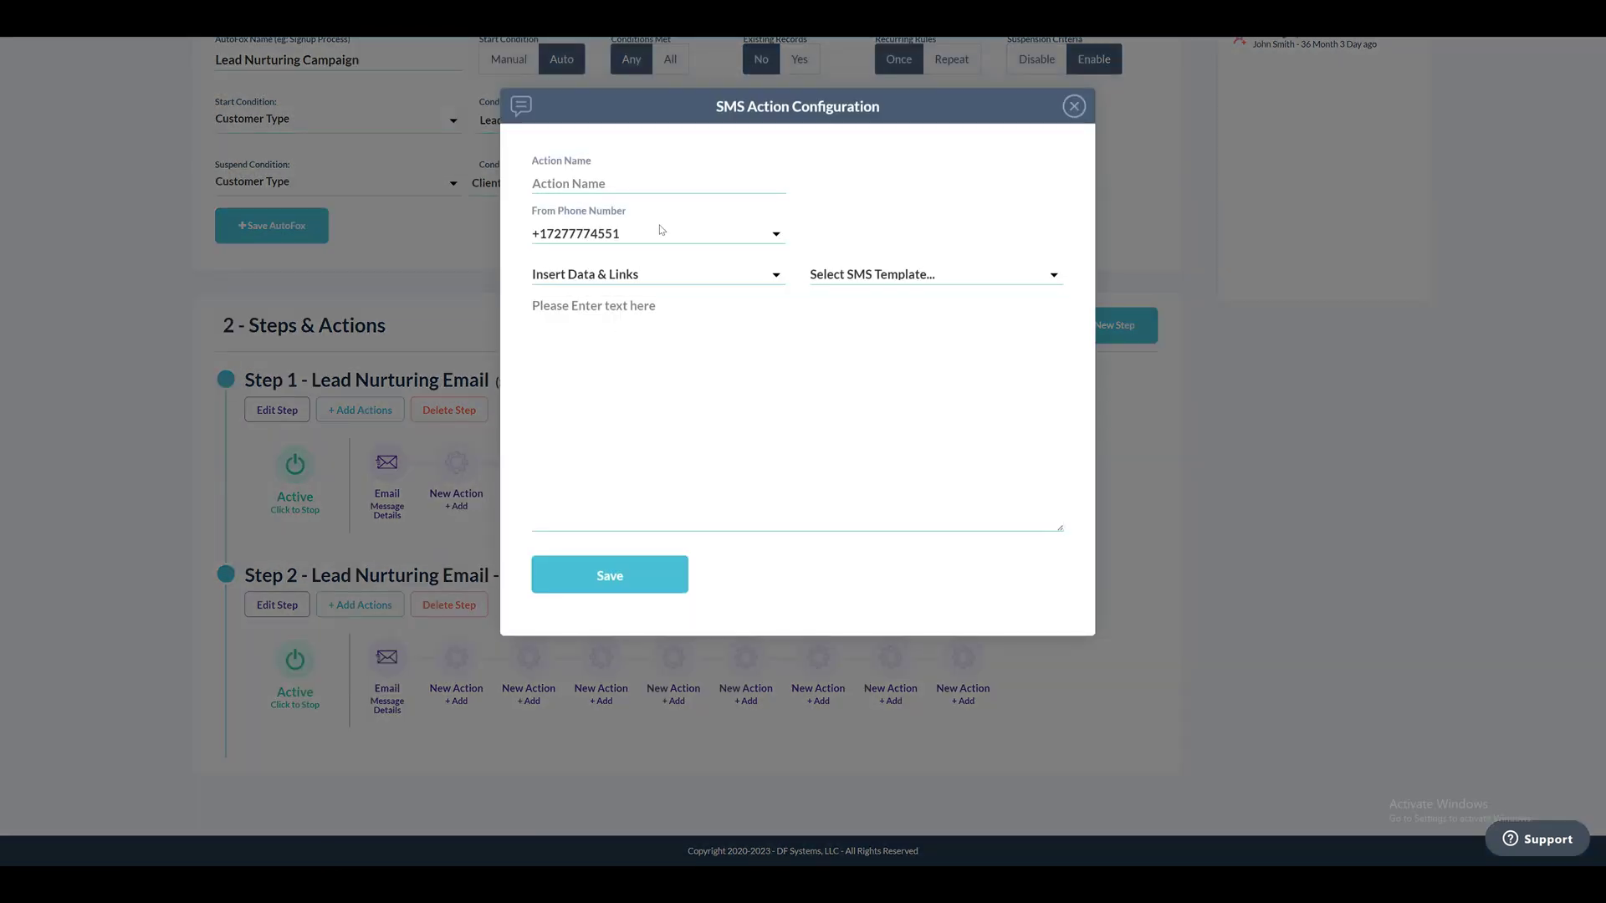
pyautogui.click(663, 177)
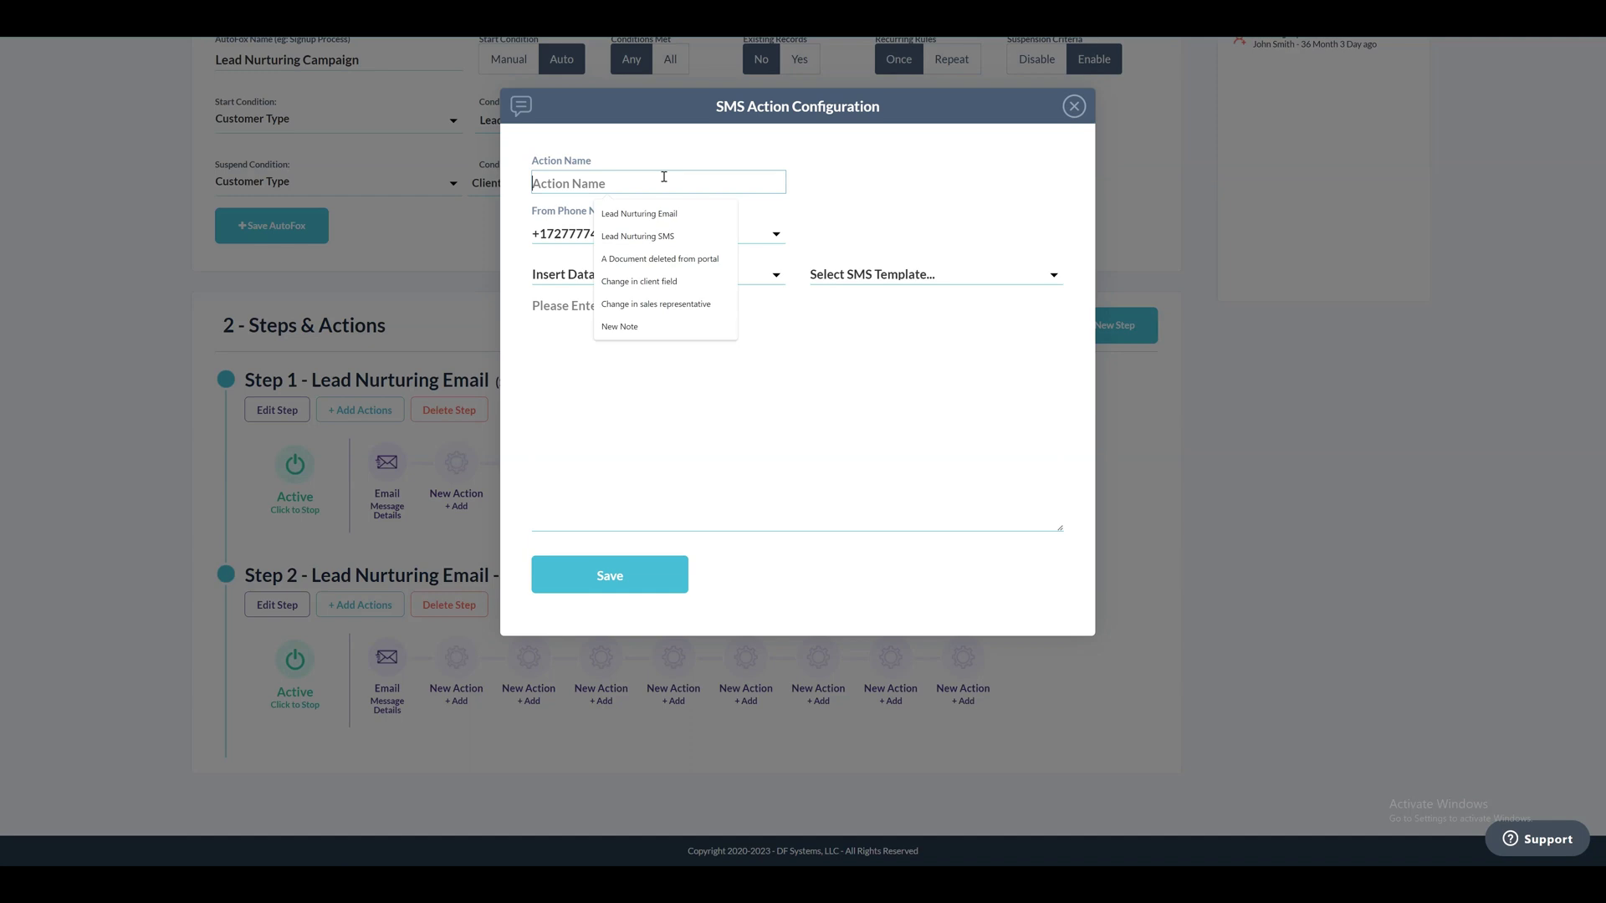
pyautogui.click(652, 234)
pyautogui.click(652, 274)
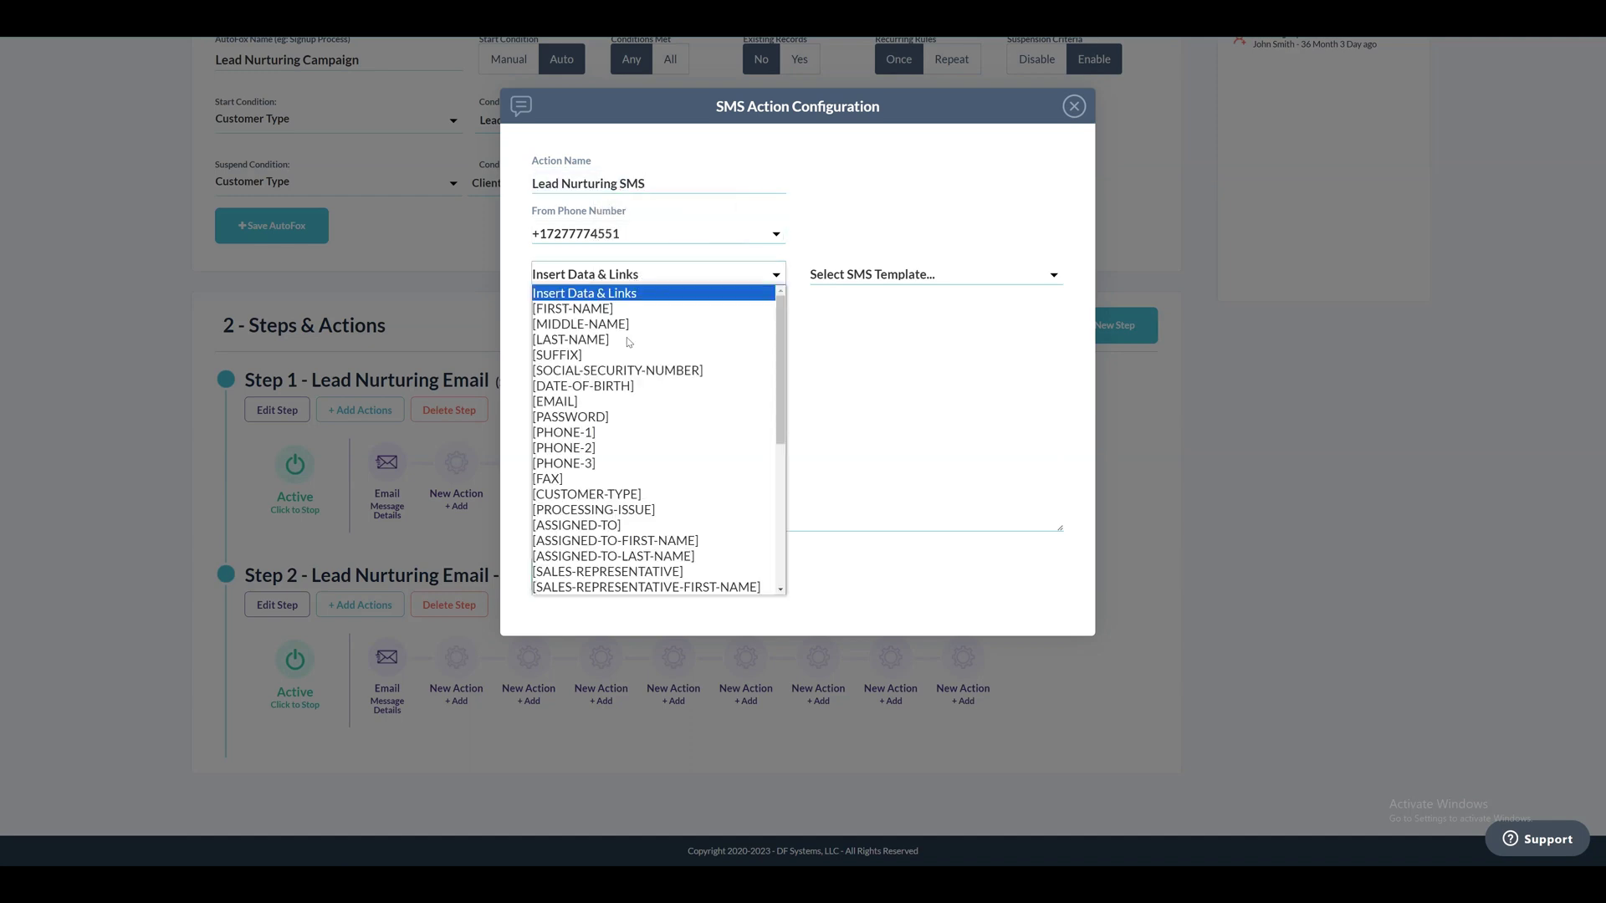
pyautogui.click(659, 279)
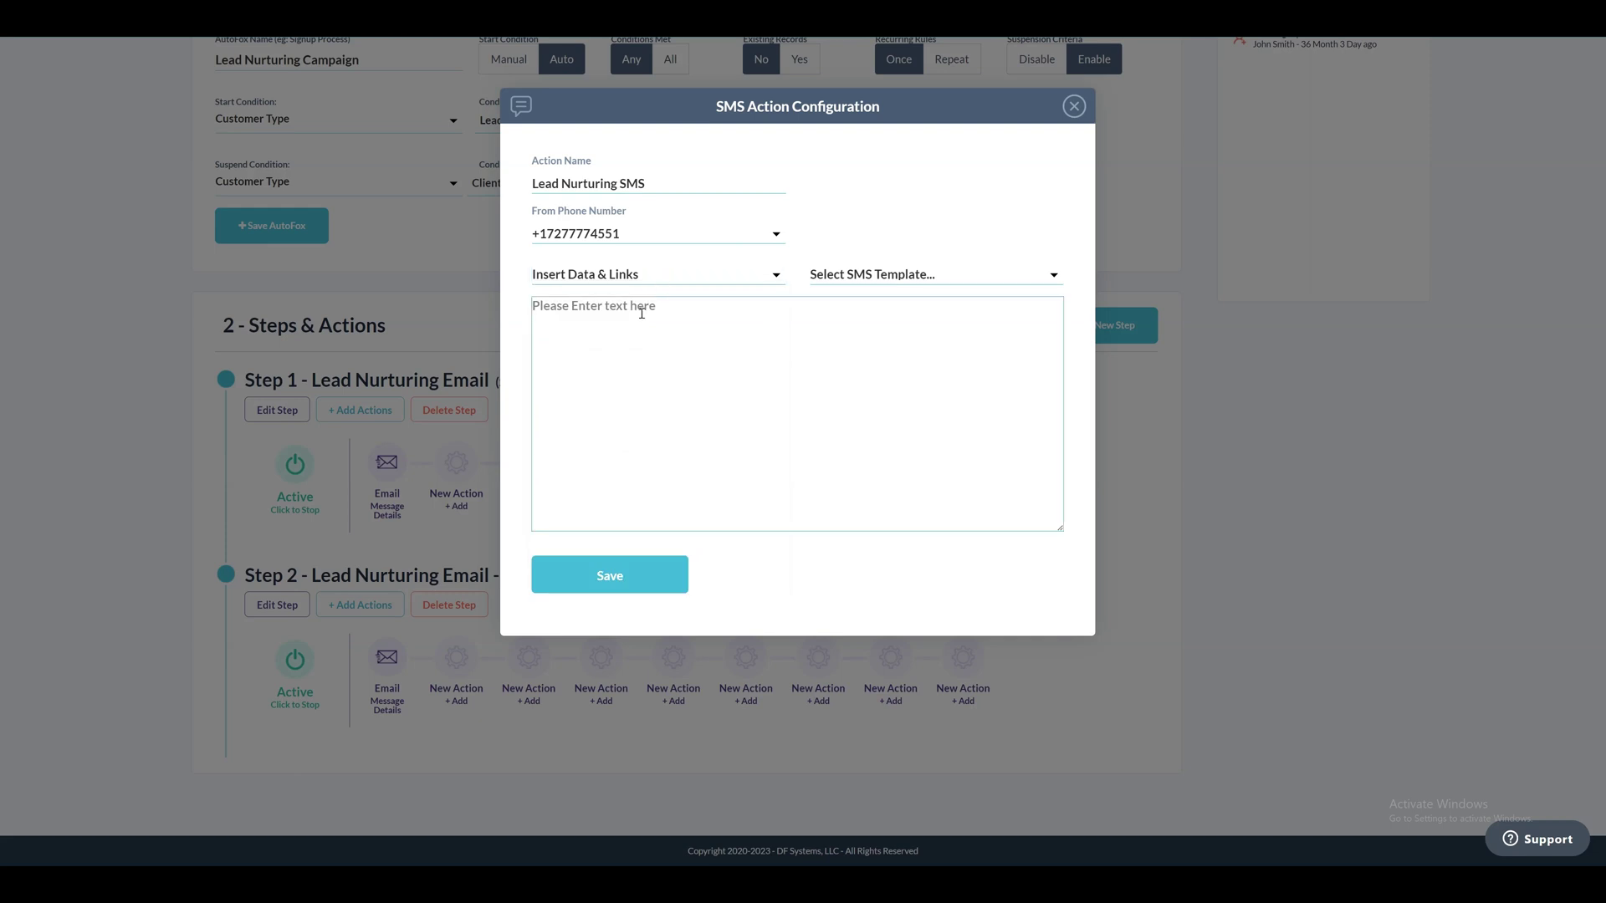
# Paste the Unlock Financial Freedom text message and save the SMS action
pyautogui.write("💥 Unlock Financial Freedom with [COMPANY-NAME] 💥  Hello [FIRST-NAME]! Ready to transform your financial future? Discover how [COMPANY-NAME] can guide you to better credit and brighter opportunities. 🚀  🔷 Personalized Credit Repair Plans 🔷 Cutting-edge Technology for Results 🔷 Expert Analysis for Score Enhancement  Start your journey to financial success today! Contact us at [COMPANY-PHONE] or visit [COMPANY-WEBSITE]. Let's empower your financial dreams! 💪    Best, [COMPANY-NAME] ✨")
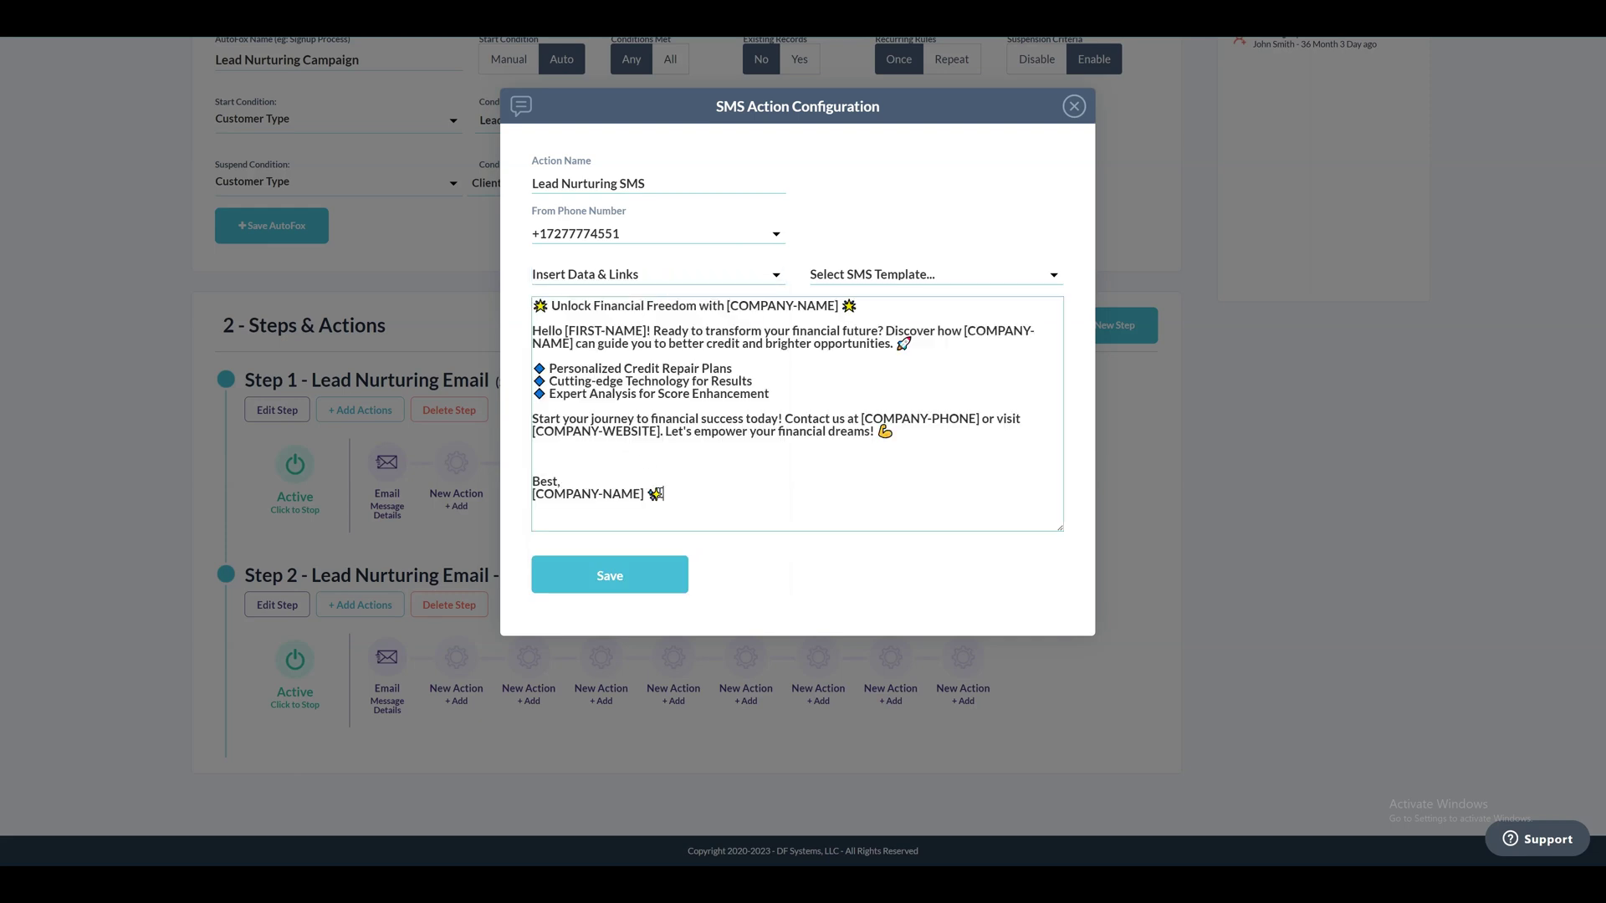
pyautogui.moveTo(661, 494); pyautogui.dragTo(535, 501)
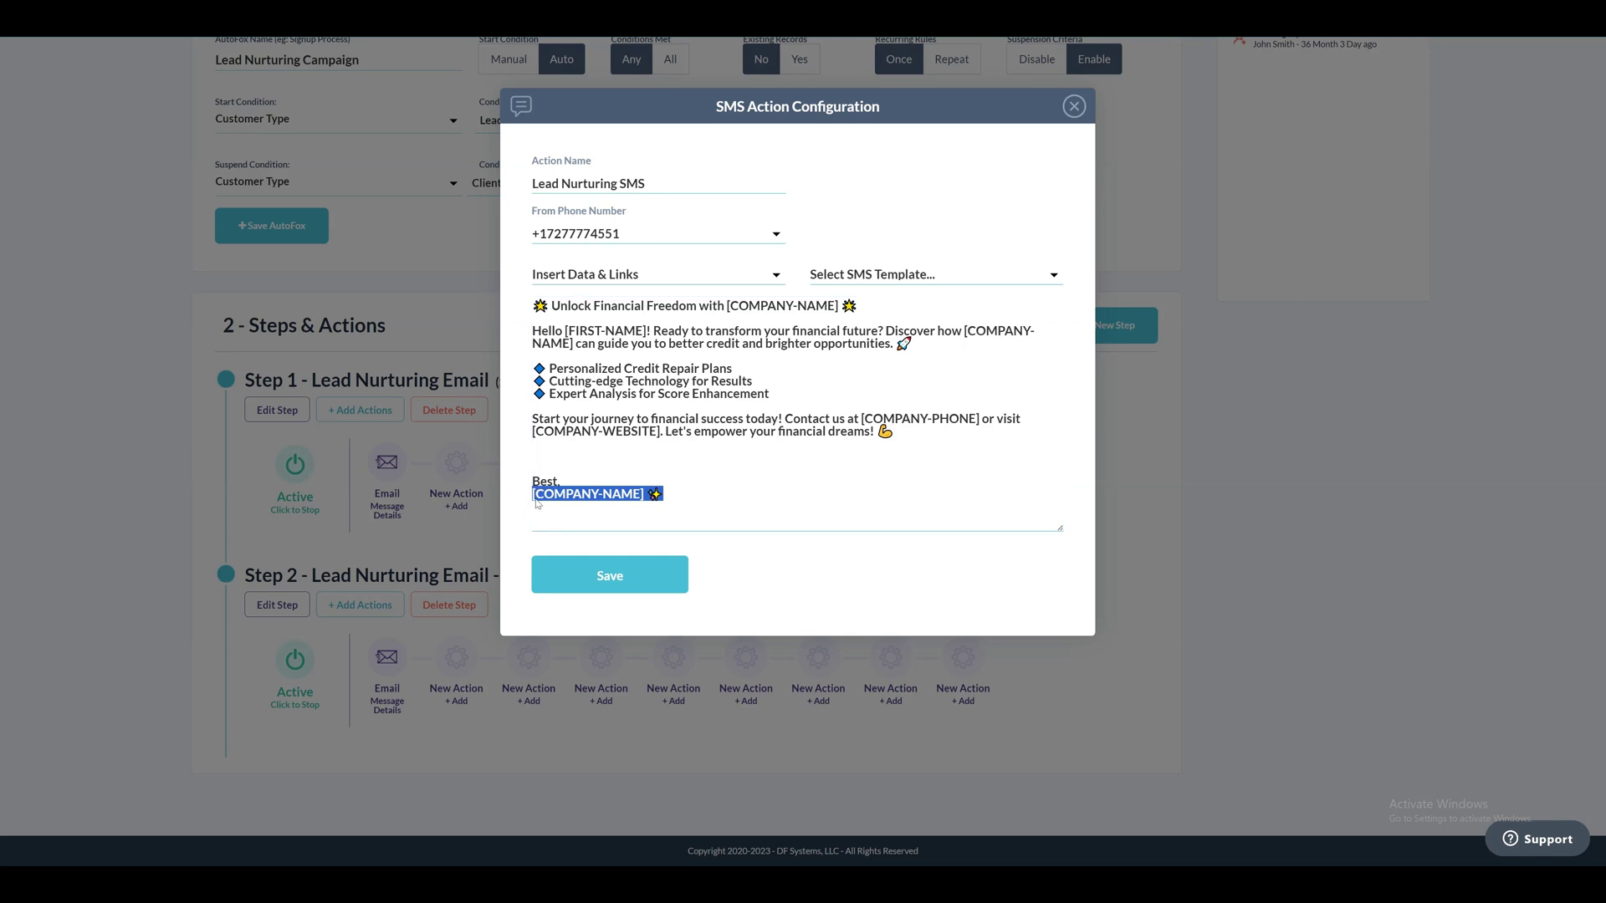
pyautogui.click(535, 456)
pyautogui.click(670, 277)
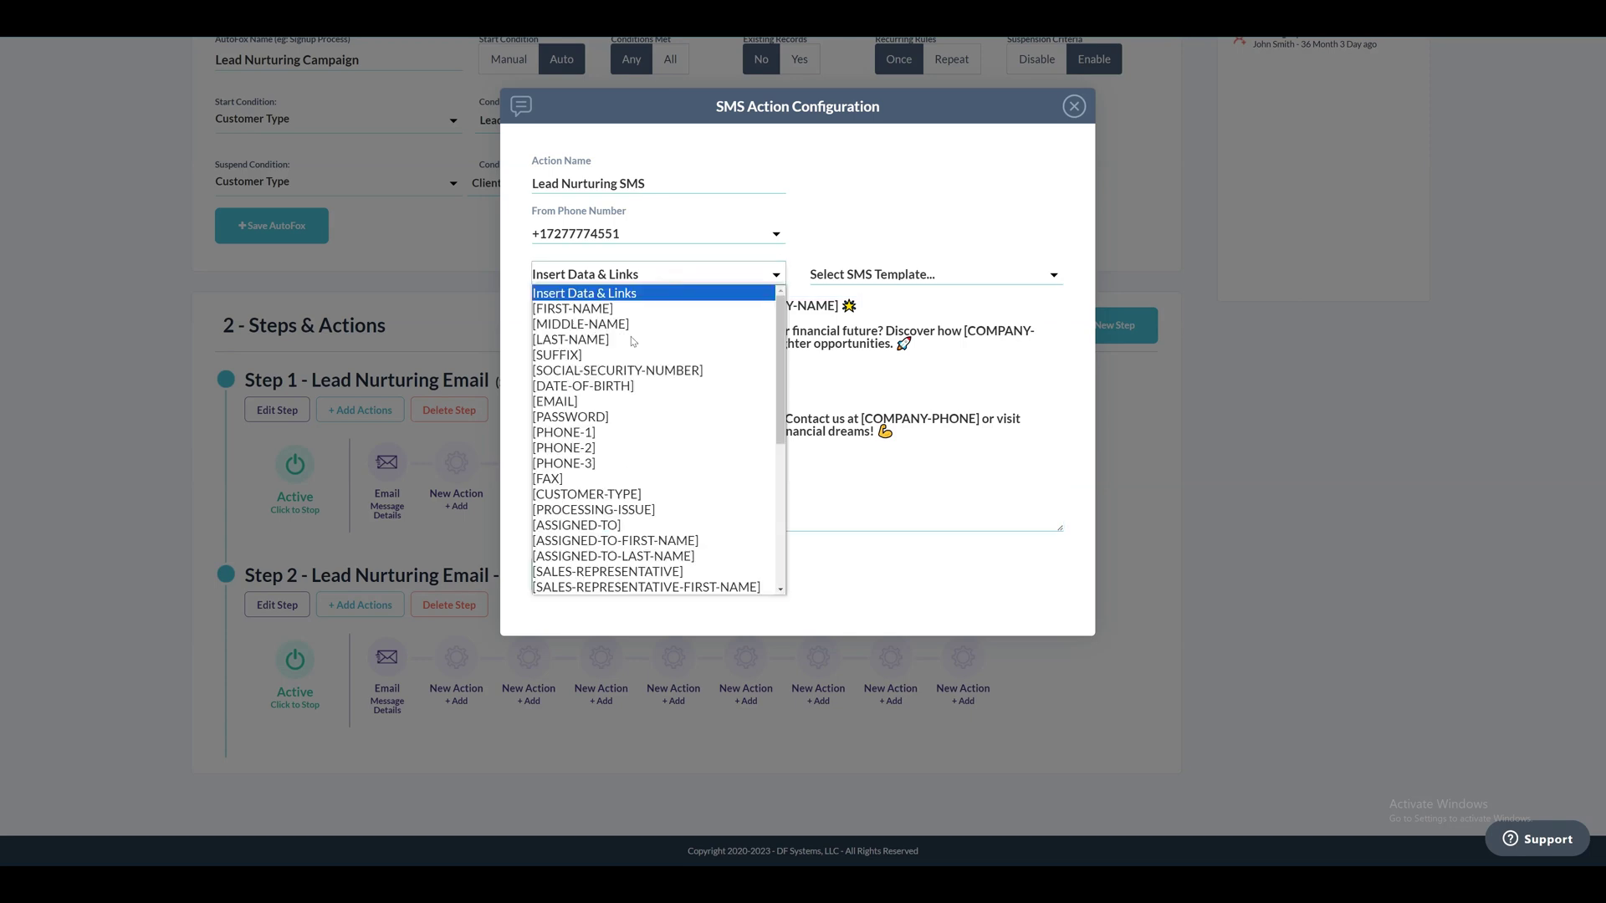
pyautogui.scroll(-4, 621, 410)
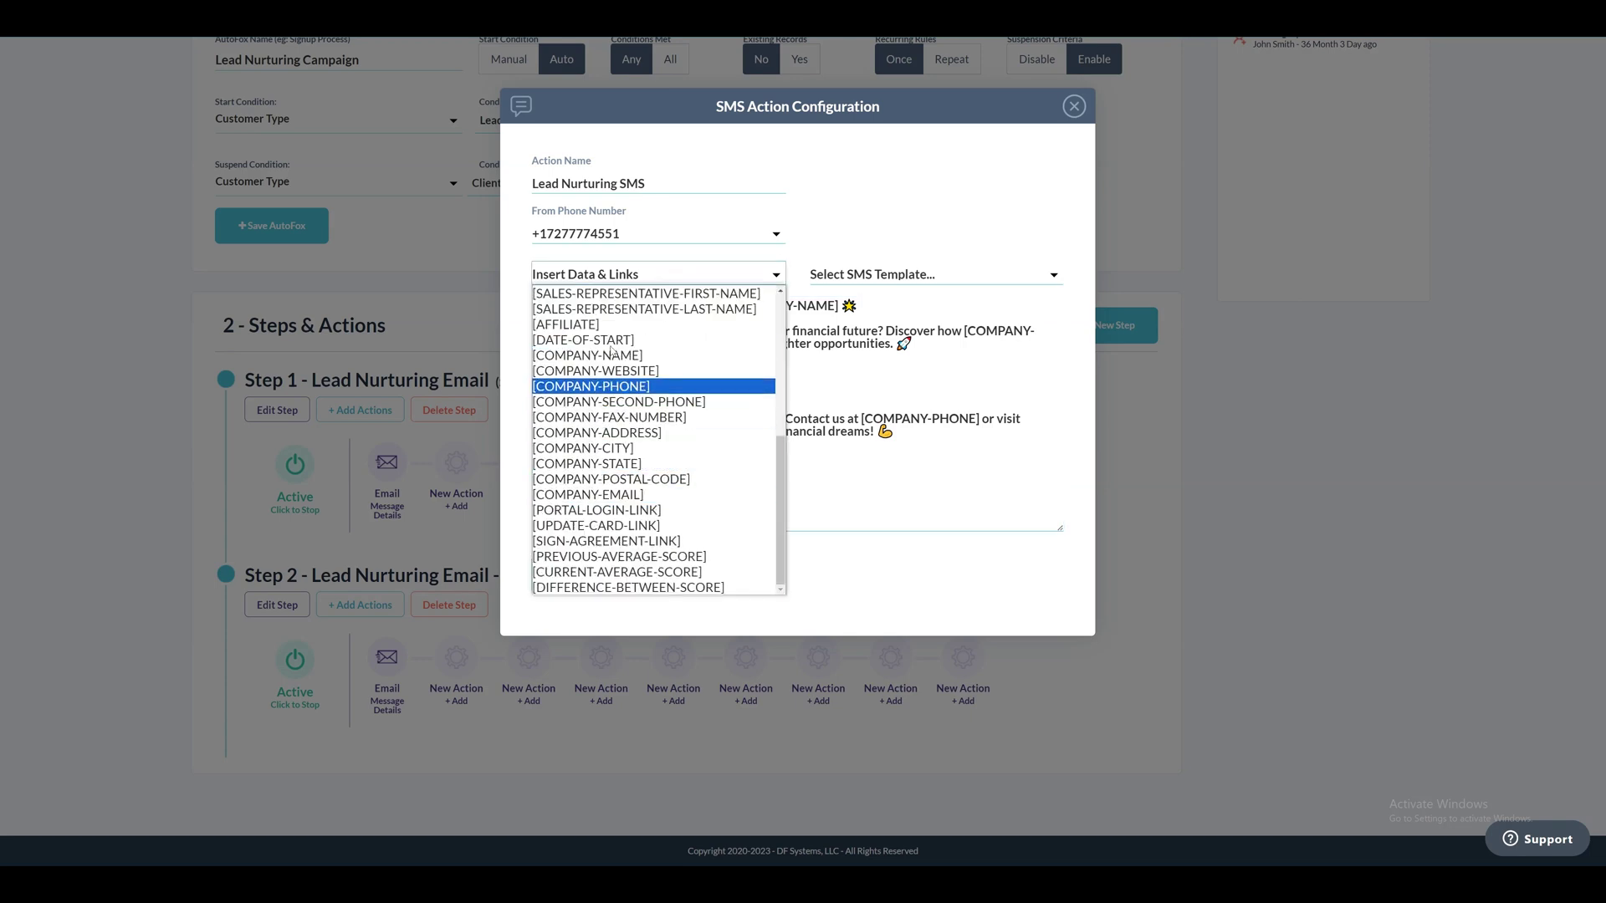
pyautogui.click(855, 471)
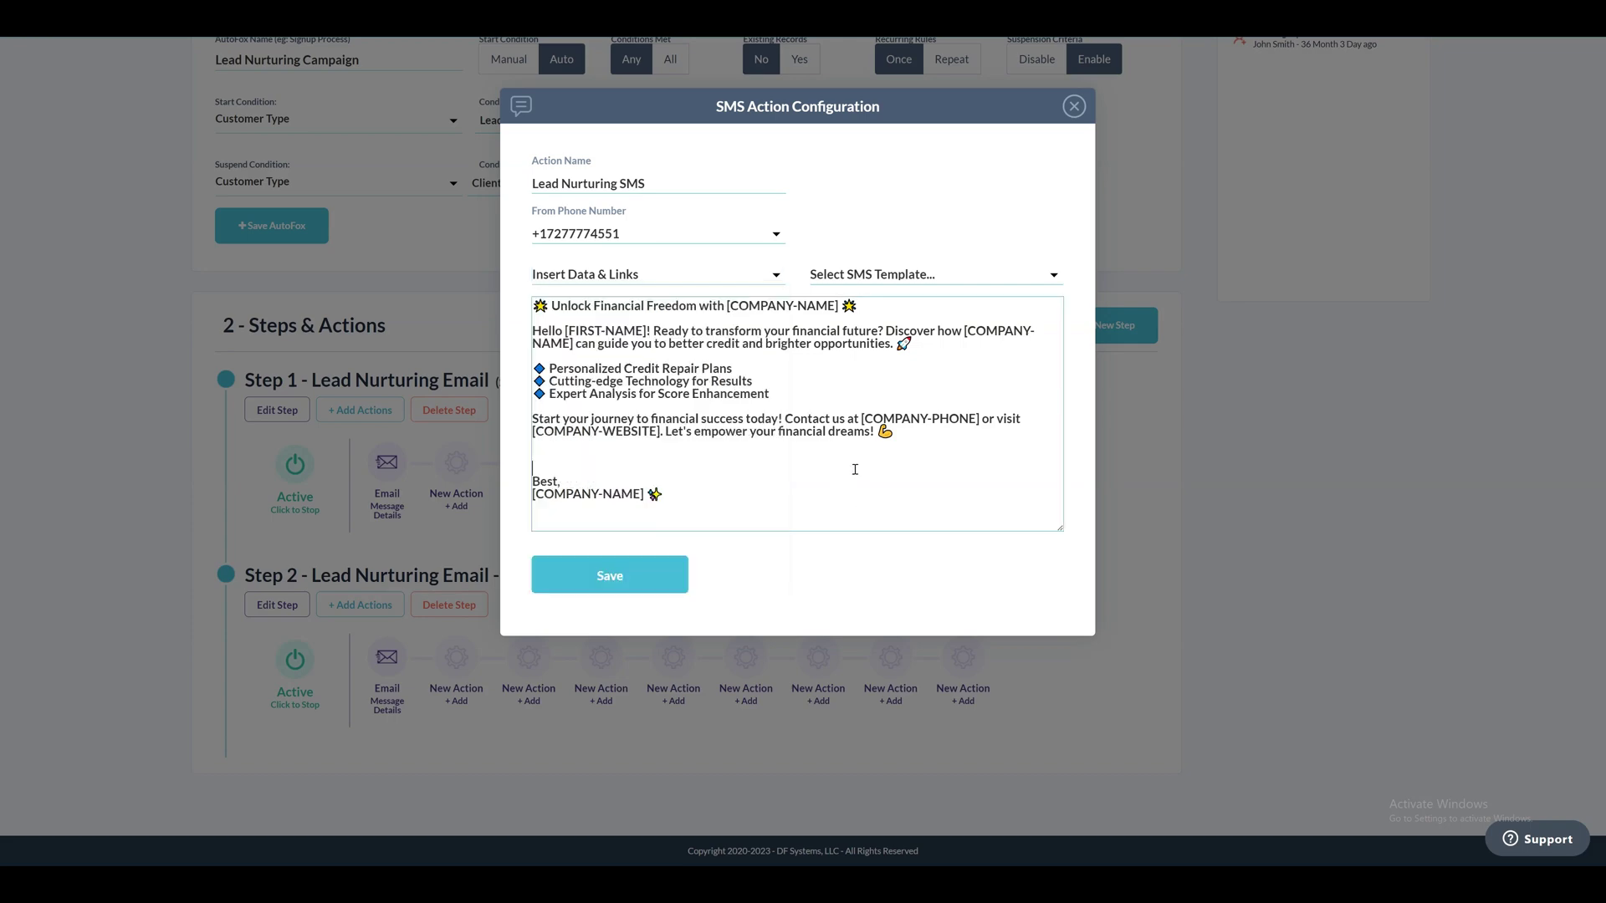
pyautogui.click(665, 585)
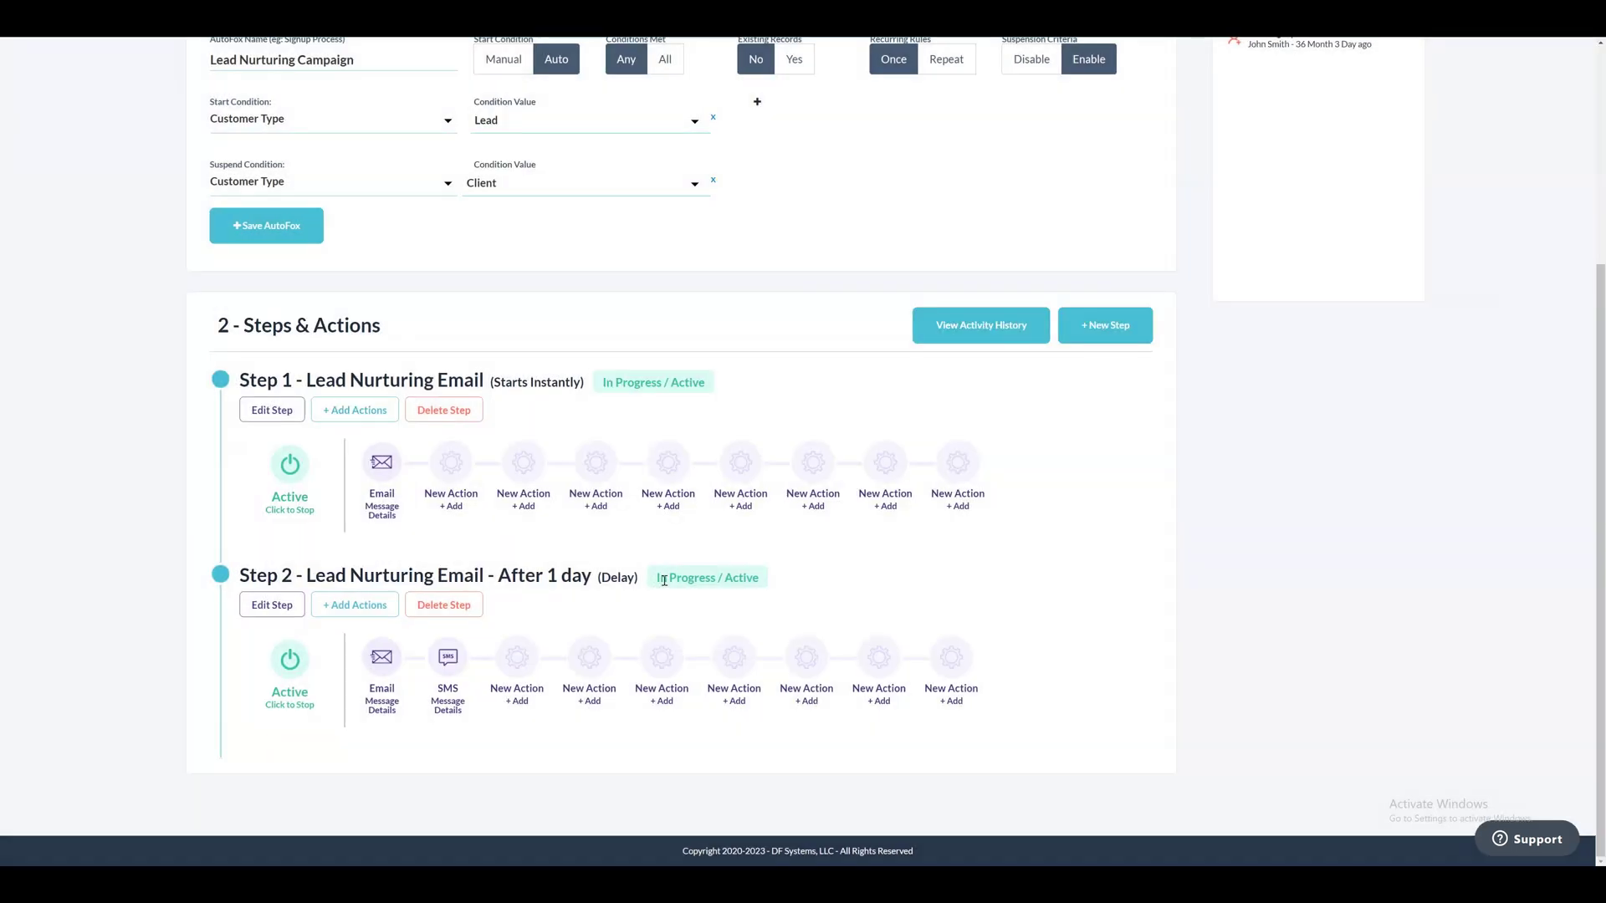
# Create a new step named 'Lead Nurturing Email - After 3 days'
pyautogui.click(1104, 326)
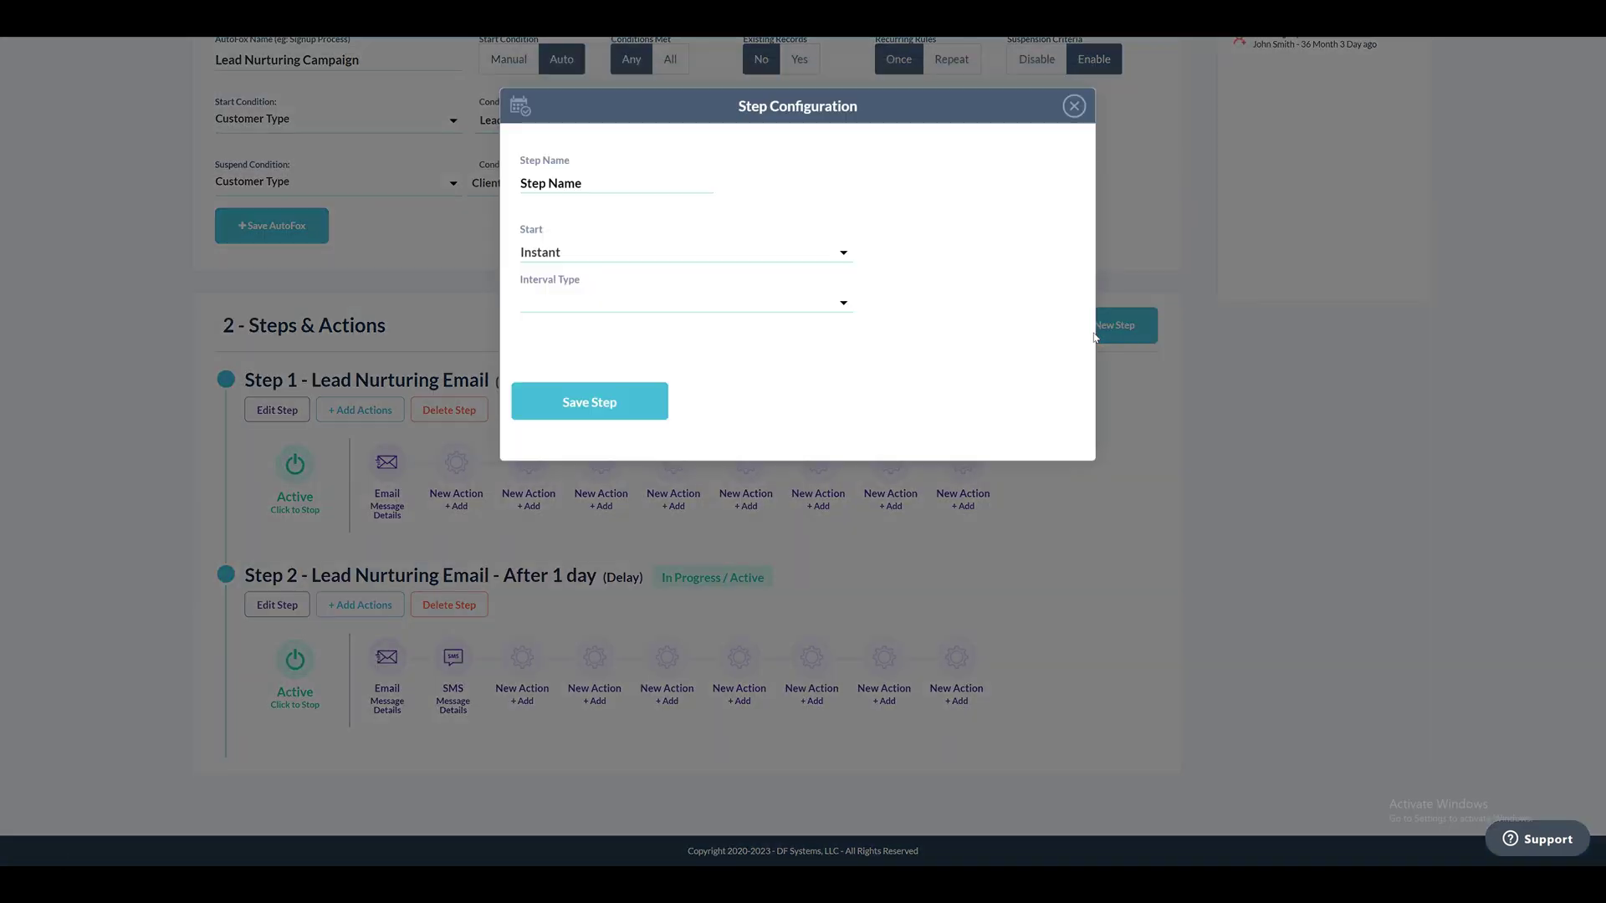
pyautogui.click(613, 181)
pyautogui.write('Lead Nurtu')
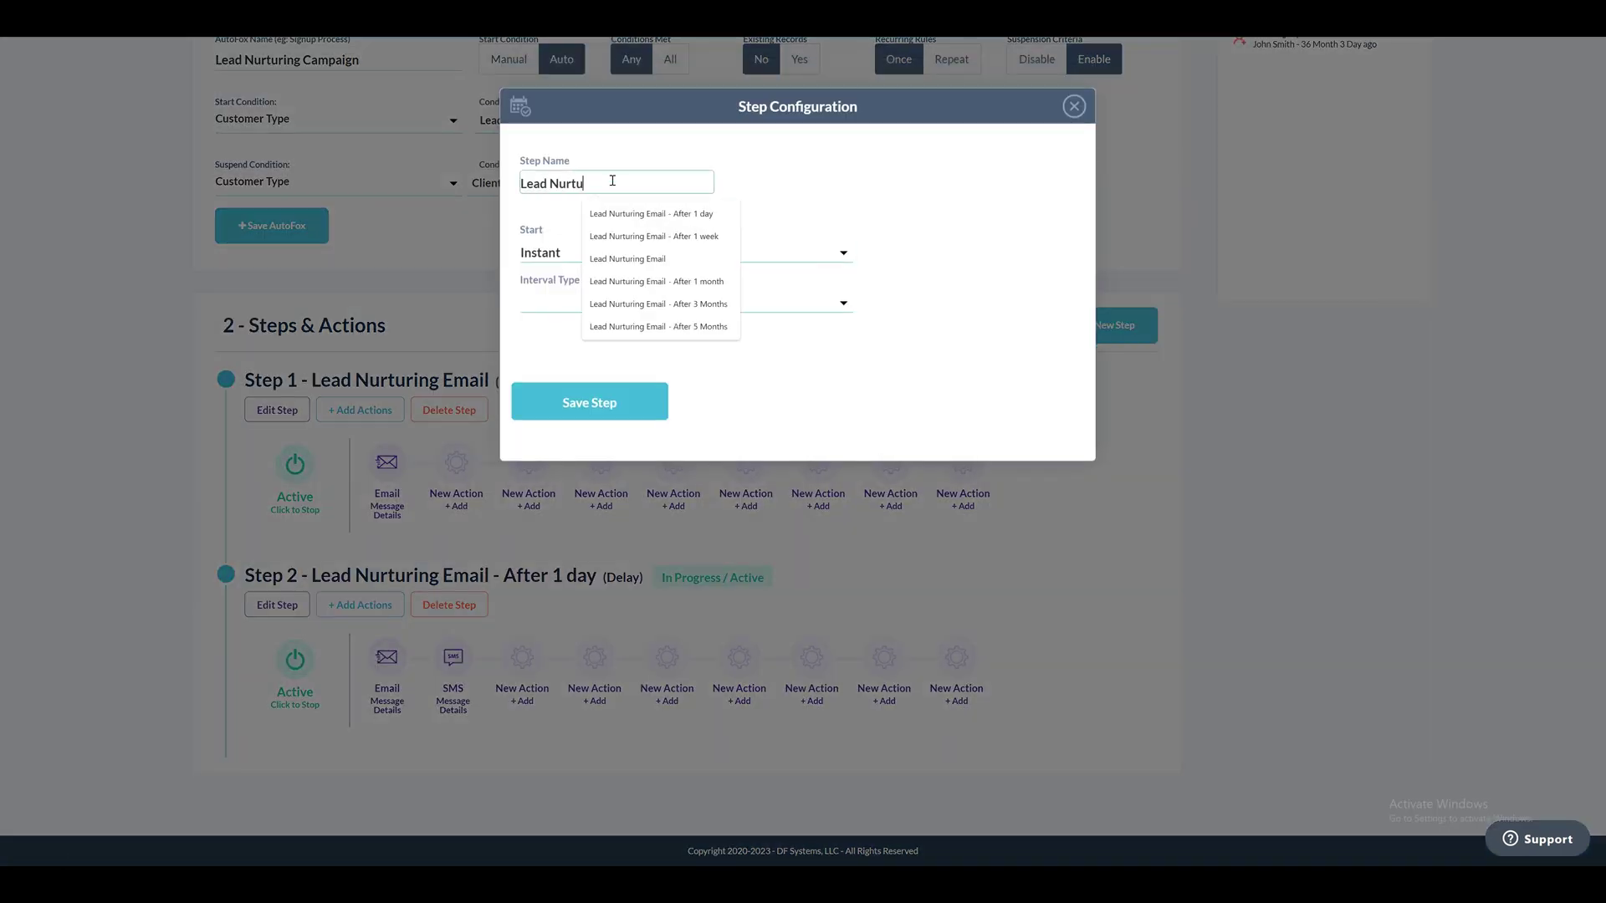
pyautogui.write('ring Email')
pyautogui.write('- After 3')
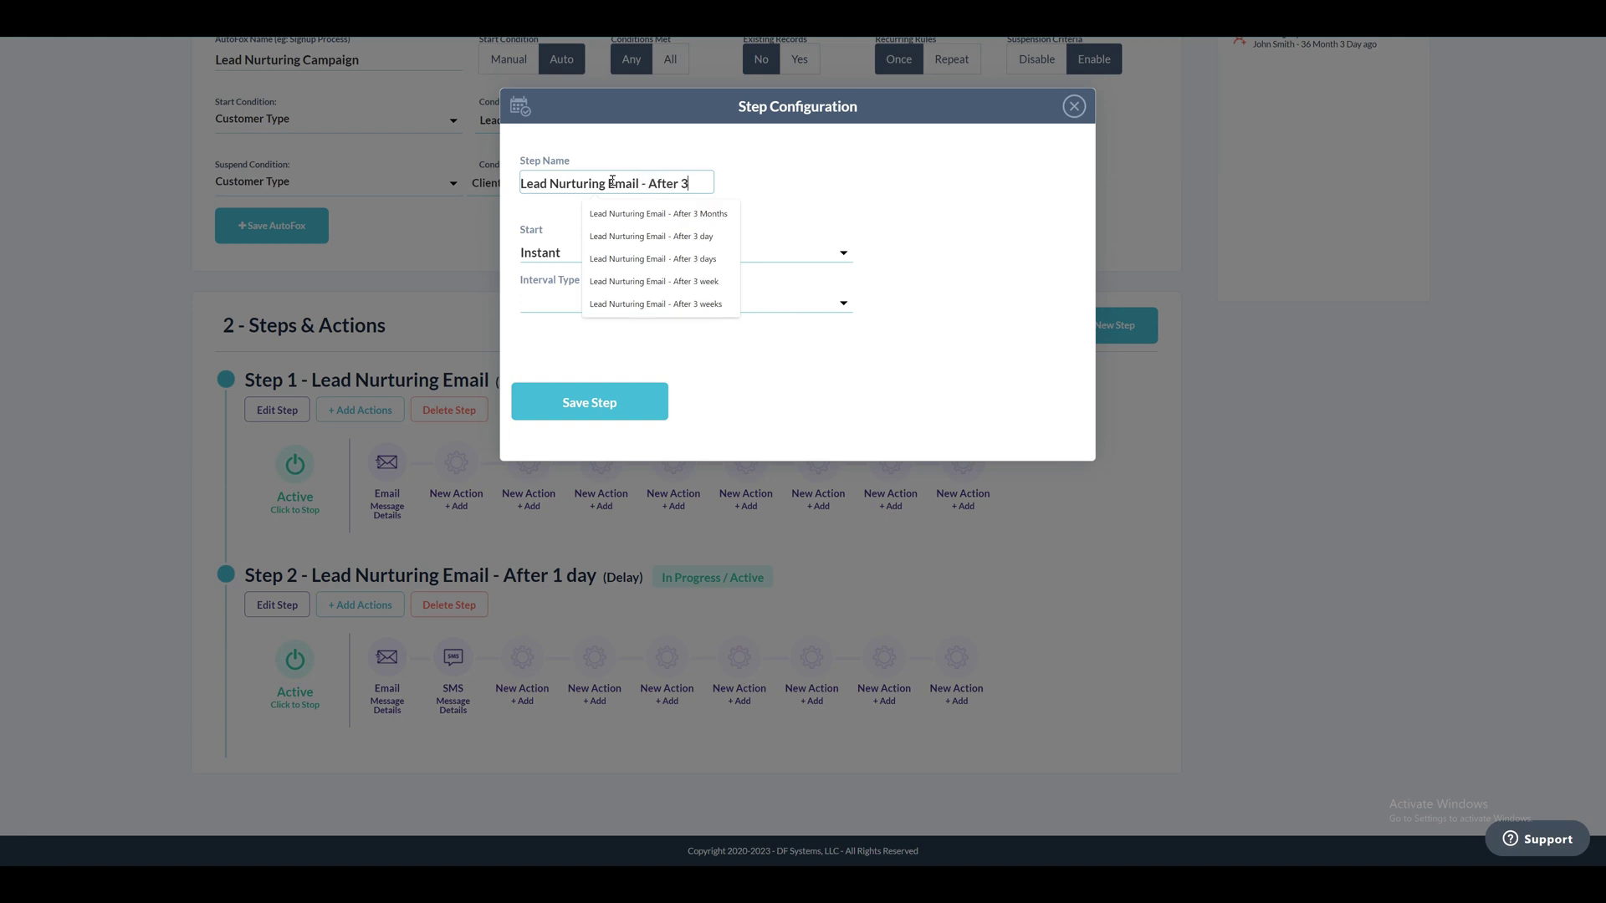
pyautogui.click(653, 258)
# Make the step start after a 3-day delay and save it
pyautogui.click(627, 252)
pyautogui.click(627, 300)
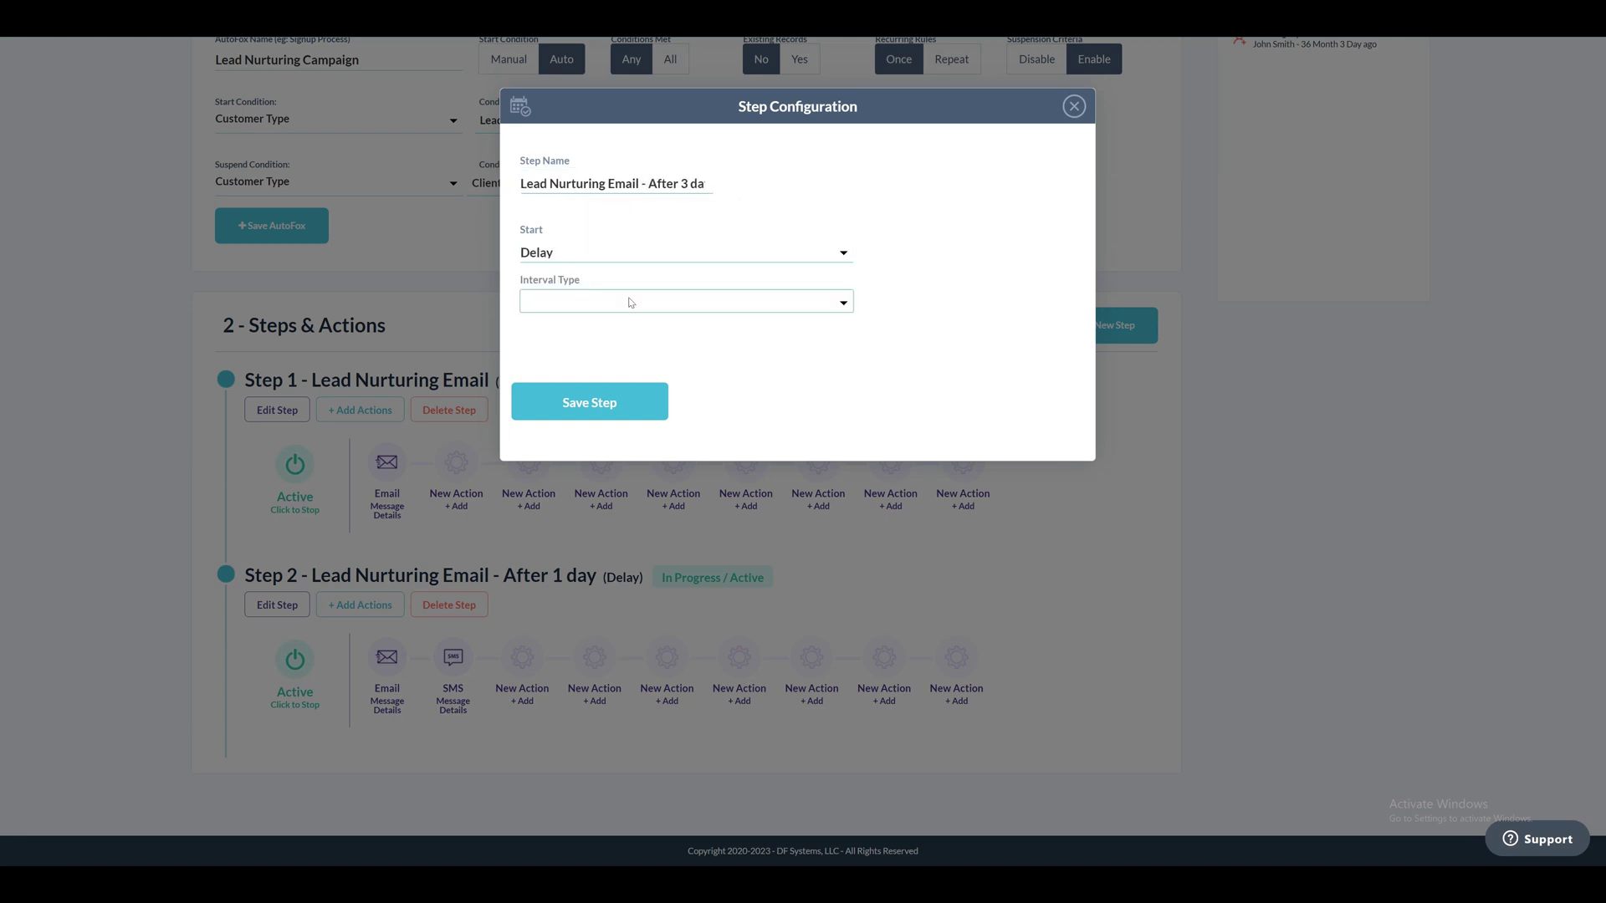
pyautogui.click(627, 302)
pyautogui.click(602, 368)
pyautogui.click(602, 368)
pyautogui.write('3')
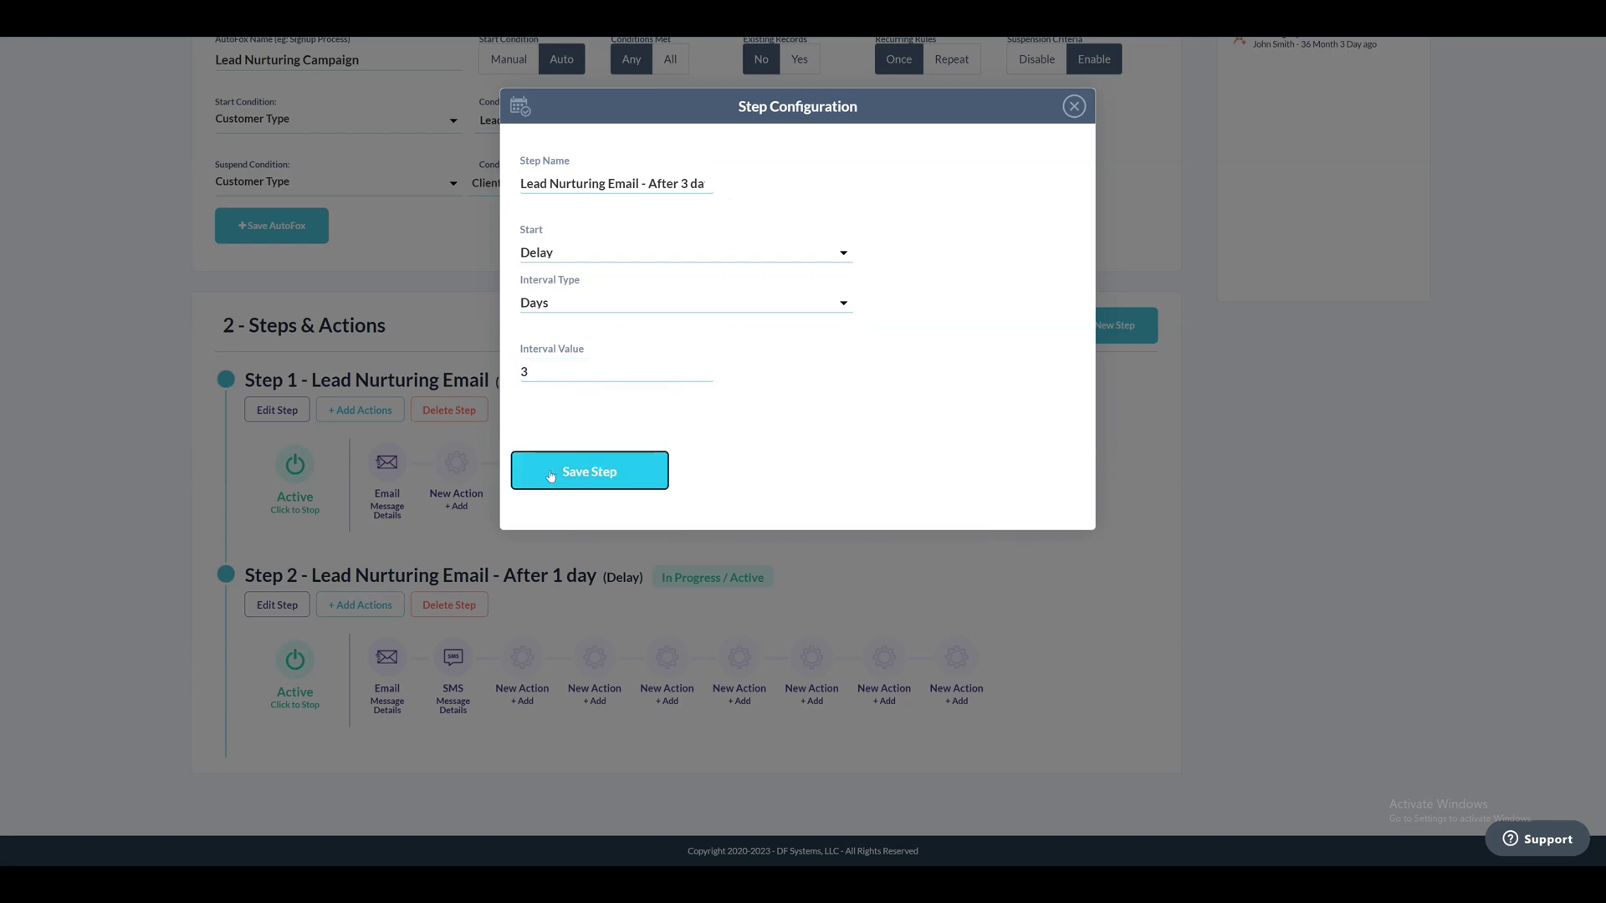
pyautogui.click(551, 469)
pyautogui.click(736, 276)
pyautogui.scroll(-2, 736, 418)
# Add a no-template Lead Nurturing Email action to Step 3 with the financial freedom subject and sender noreply
pyautogui.click(359, 604)
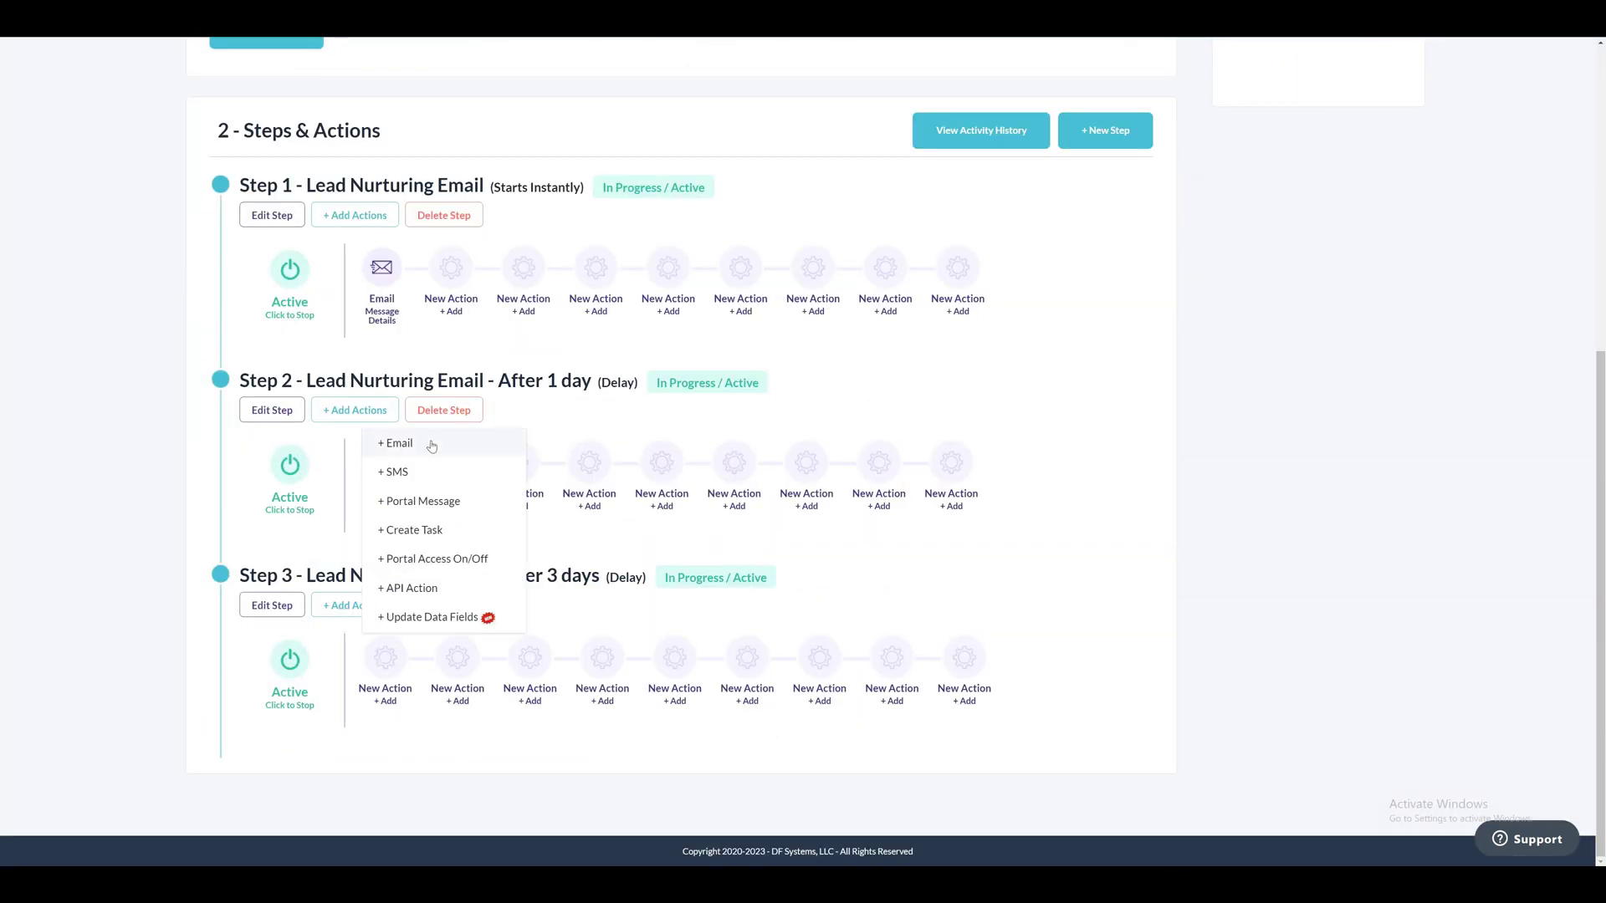
pyautogui.click(393, 438)
pyautogui.click(493, 235)
pyautogui.click(376, 248)
pyautogui.click(468, 285)
pyautogui.click(468, 314)
pyautogui.click(469, 336)
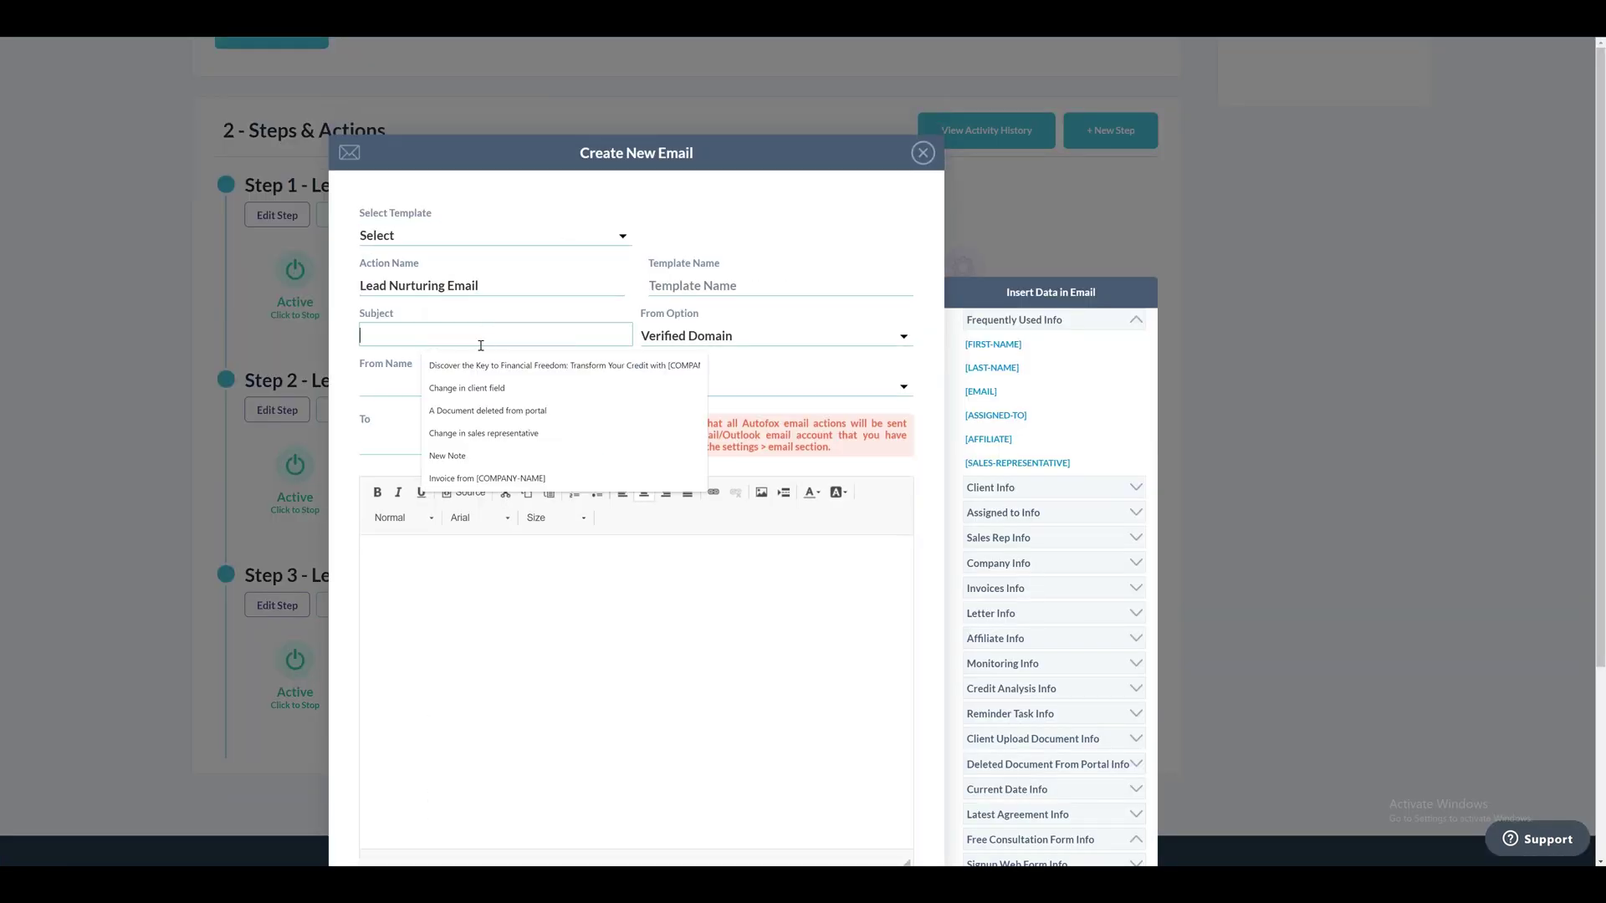
pyautogui.click(468, 368)
pyautogui.click(459, 391)
pyautogui.write('noreply')
# Address the email to the client from secureclientmail.com, paste the credit-repair body, and save it
pyautogui.click(472, 442)
pyautogui.click(440, 477)
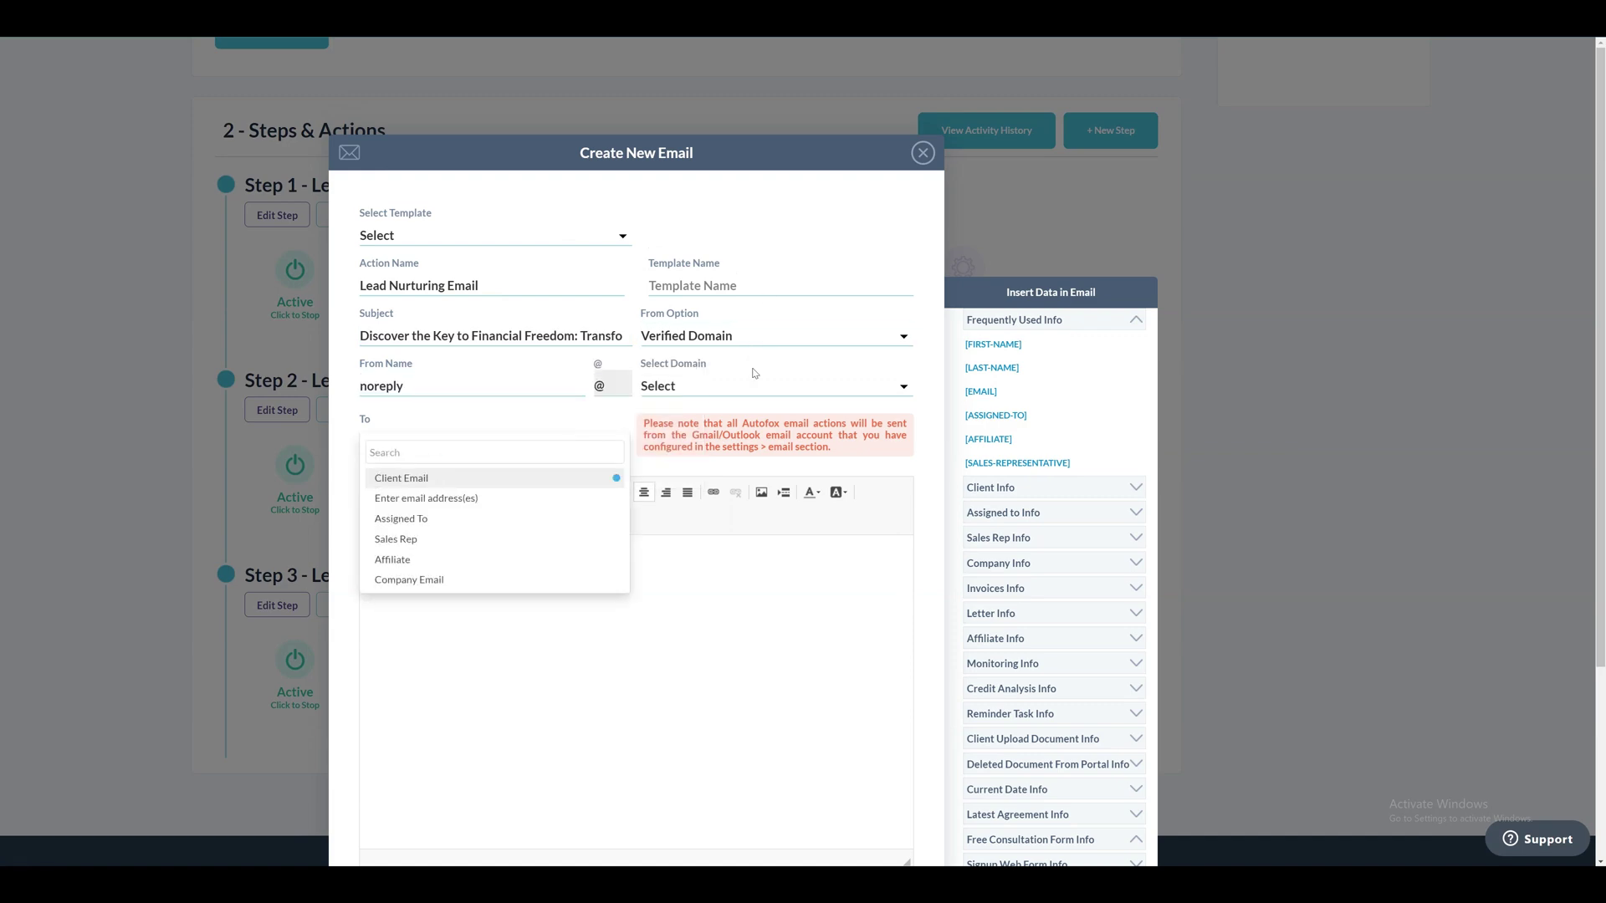
pyautogui.click(756, 385)
pyautogui.click(714, 459)
pyautogui.click(502, 586)
pyautogui.hotkey('ctrl', 'v')
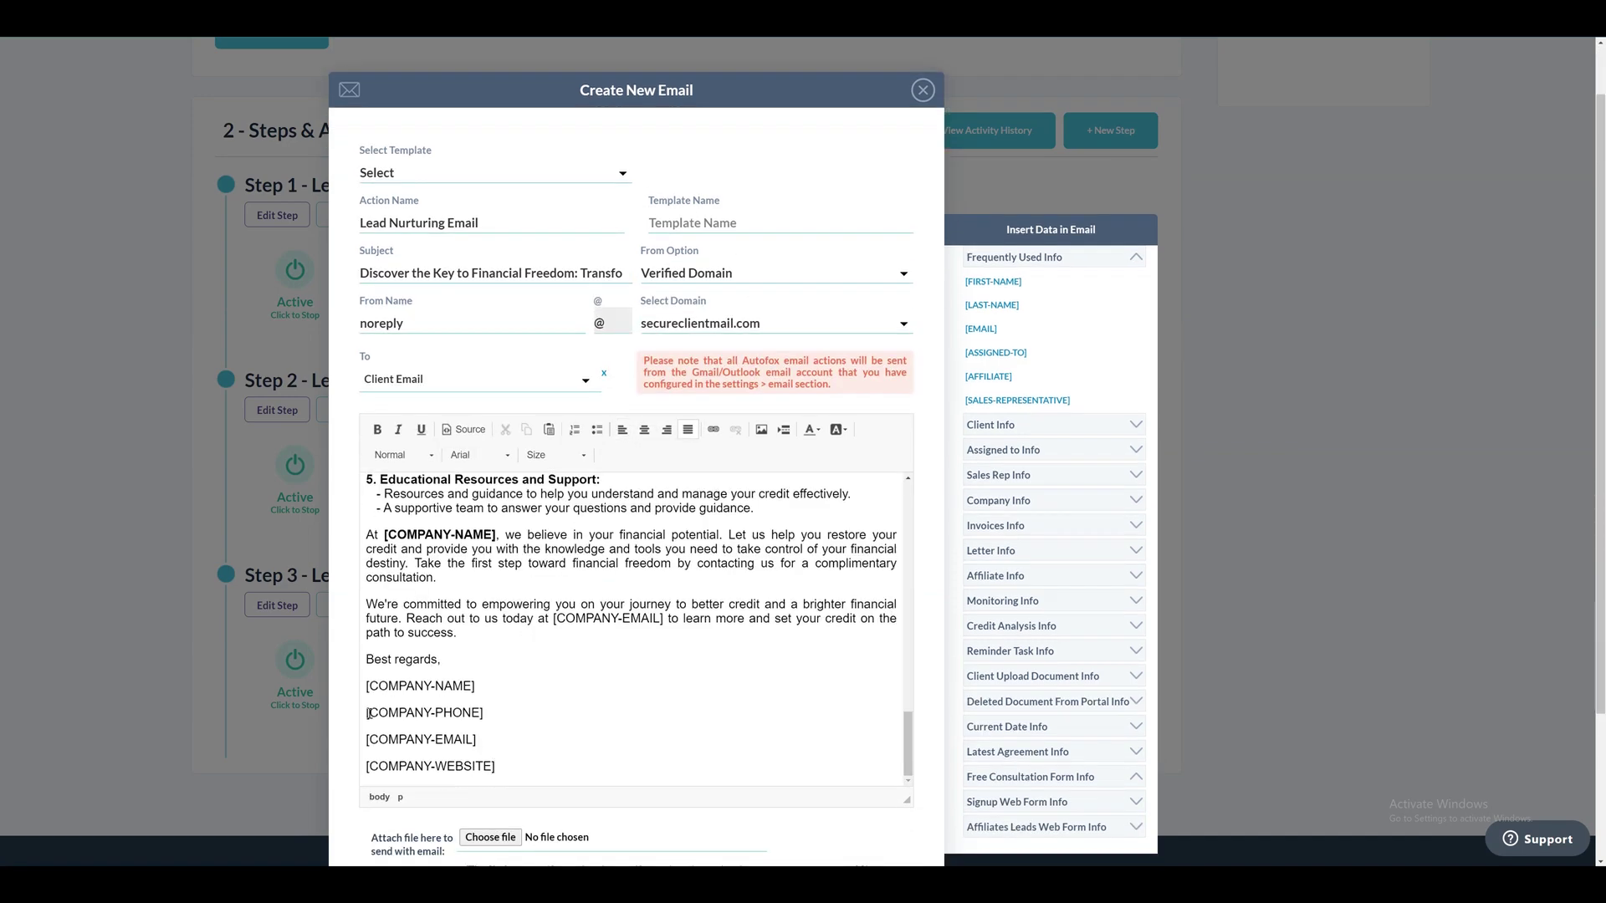
pyautogui.scroll(-3, 394, 741)
pyautogui.click(394, 741)
# Add a Lead Nurturing SMS action to Step 3 with the prepared message
pyautogui.click(452, 468)
pyautogui.click(468, 467)
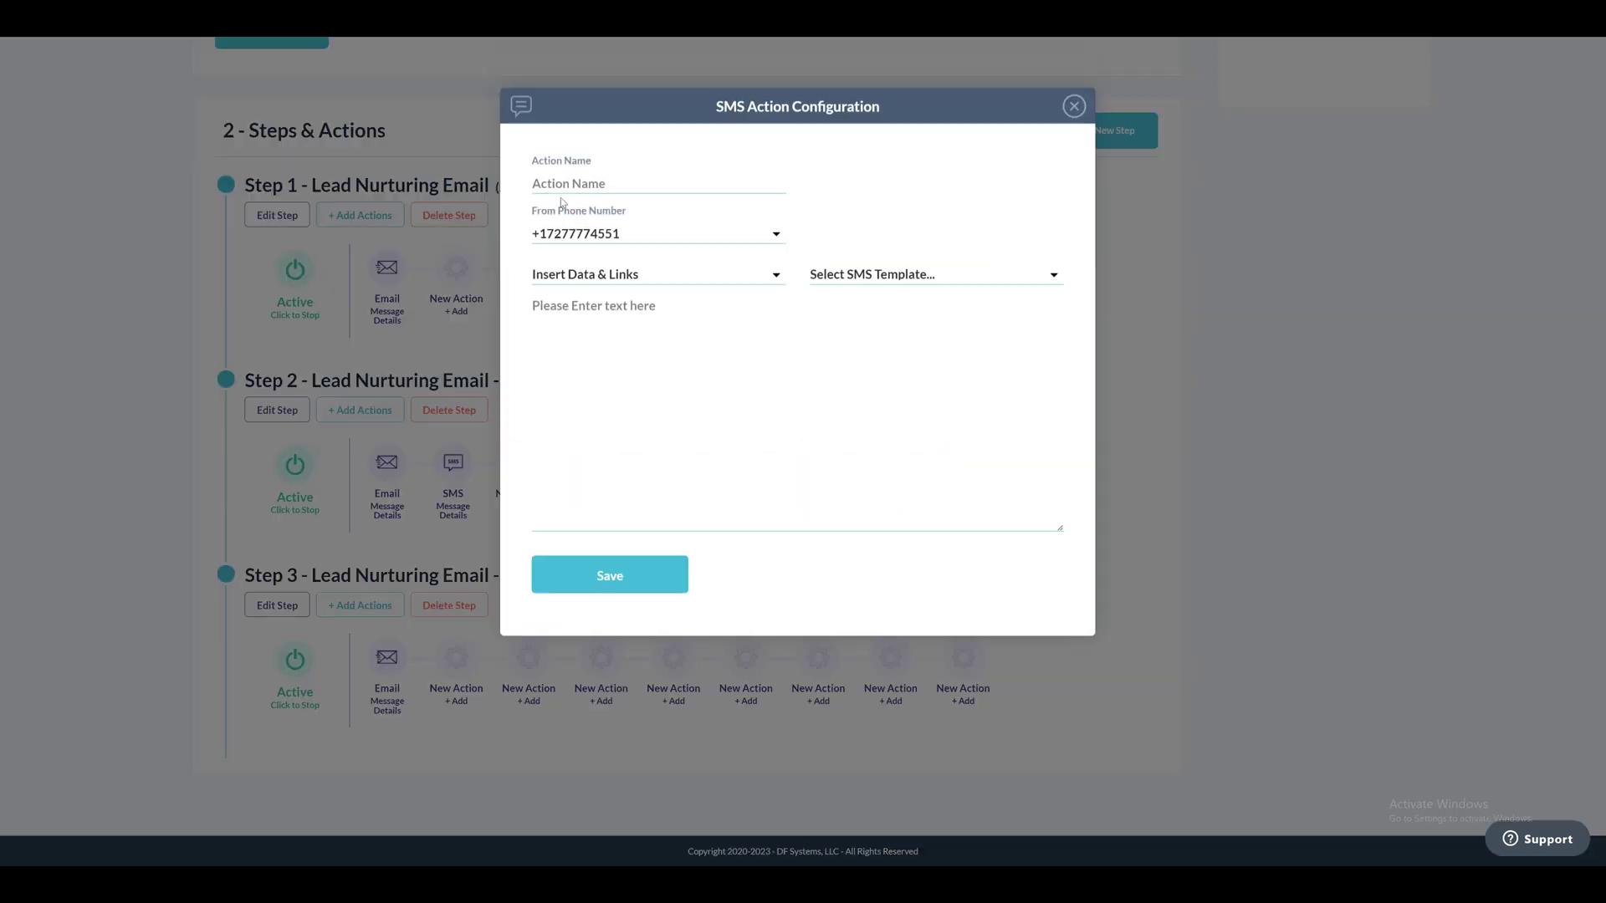
pyautogui.click(618, 184)
pyautogui.click(629, 235)
pyautogui.click(584, 319)
pyautogui.hotkey('ctrl', 'v')
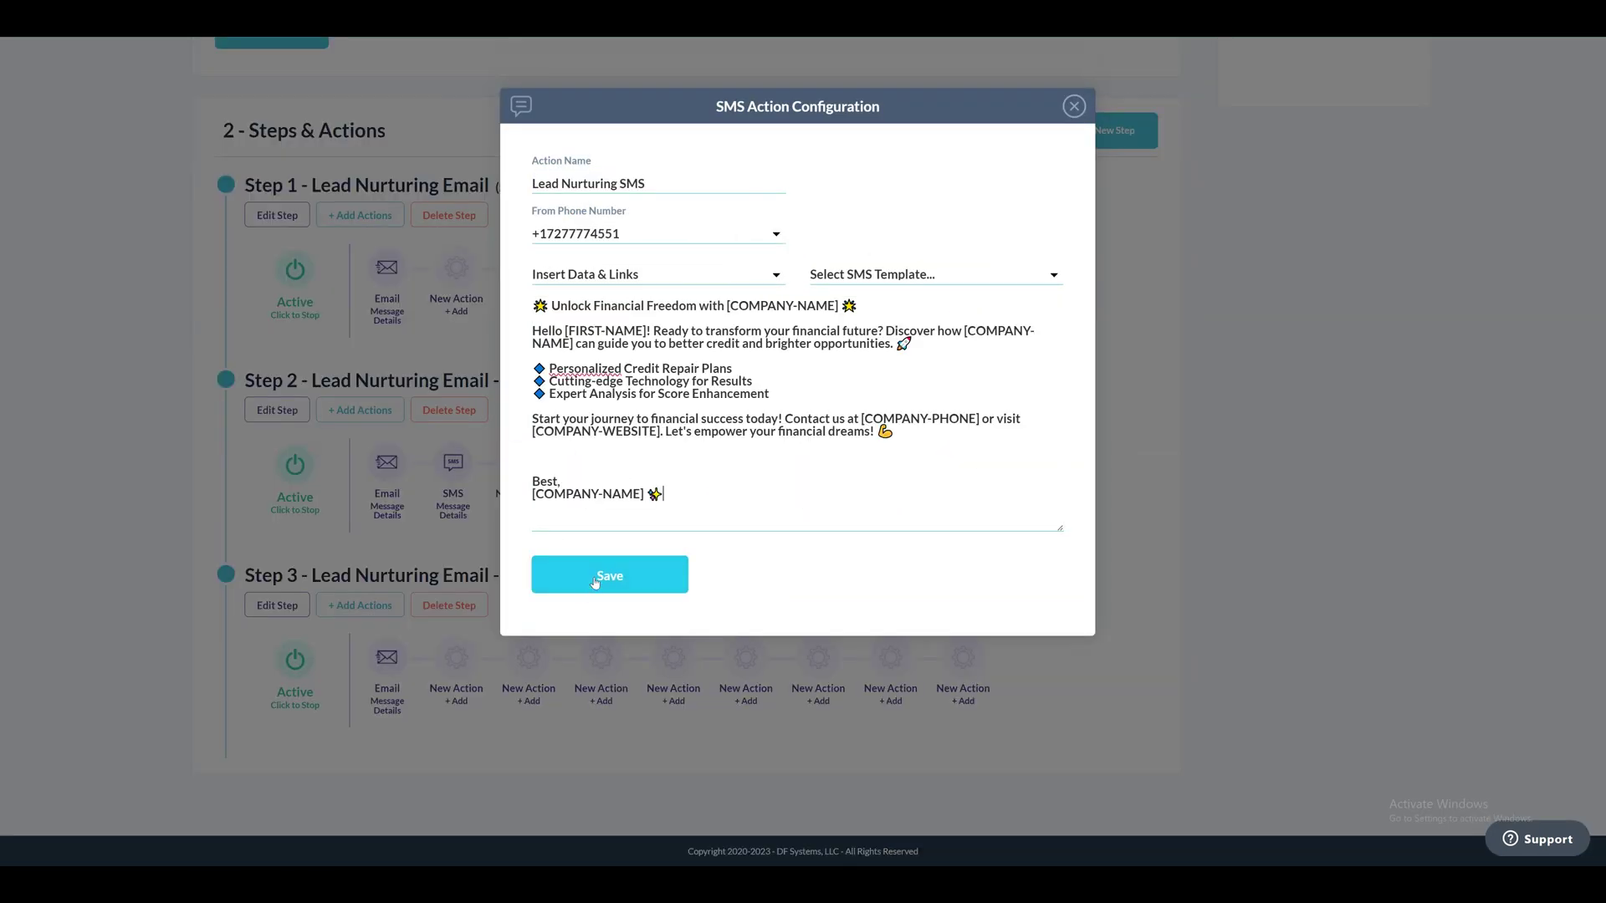
pyautogui.click(598, 576)
# Add Step 4 'Lead Nurturing Email - After 1 week' with a 7-day delay
pyautogui.click(1104, 130)
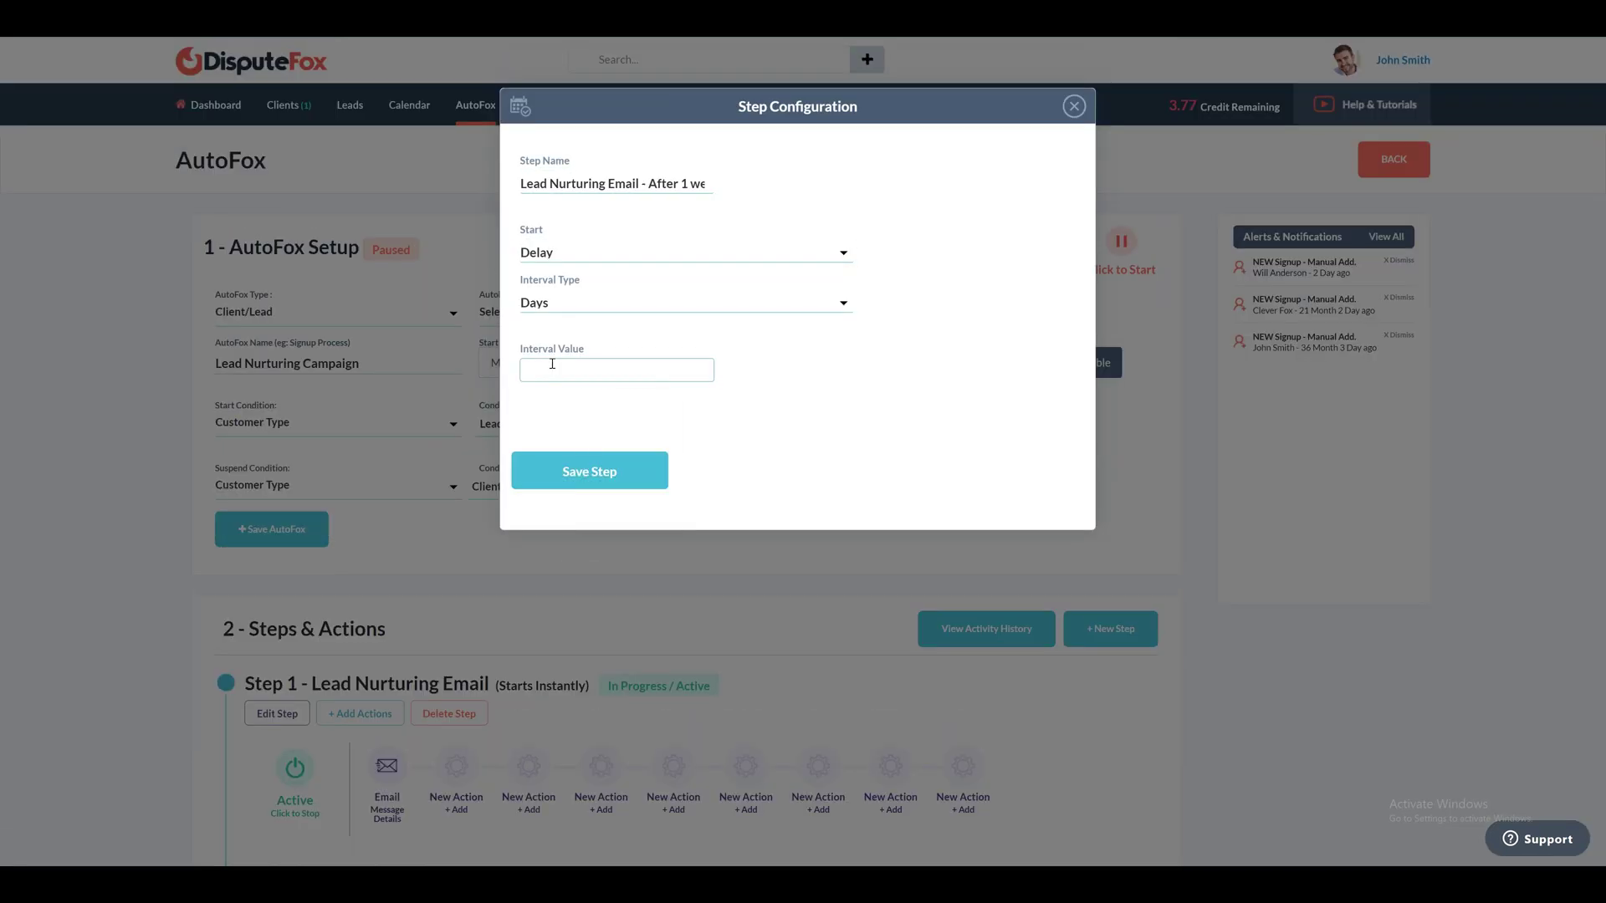
pyautogui.click(543, 371)
pyautogui.write('7')
pyautogui.click(535, 468)
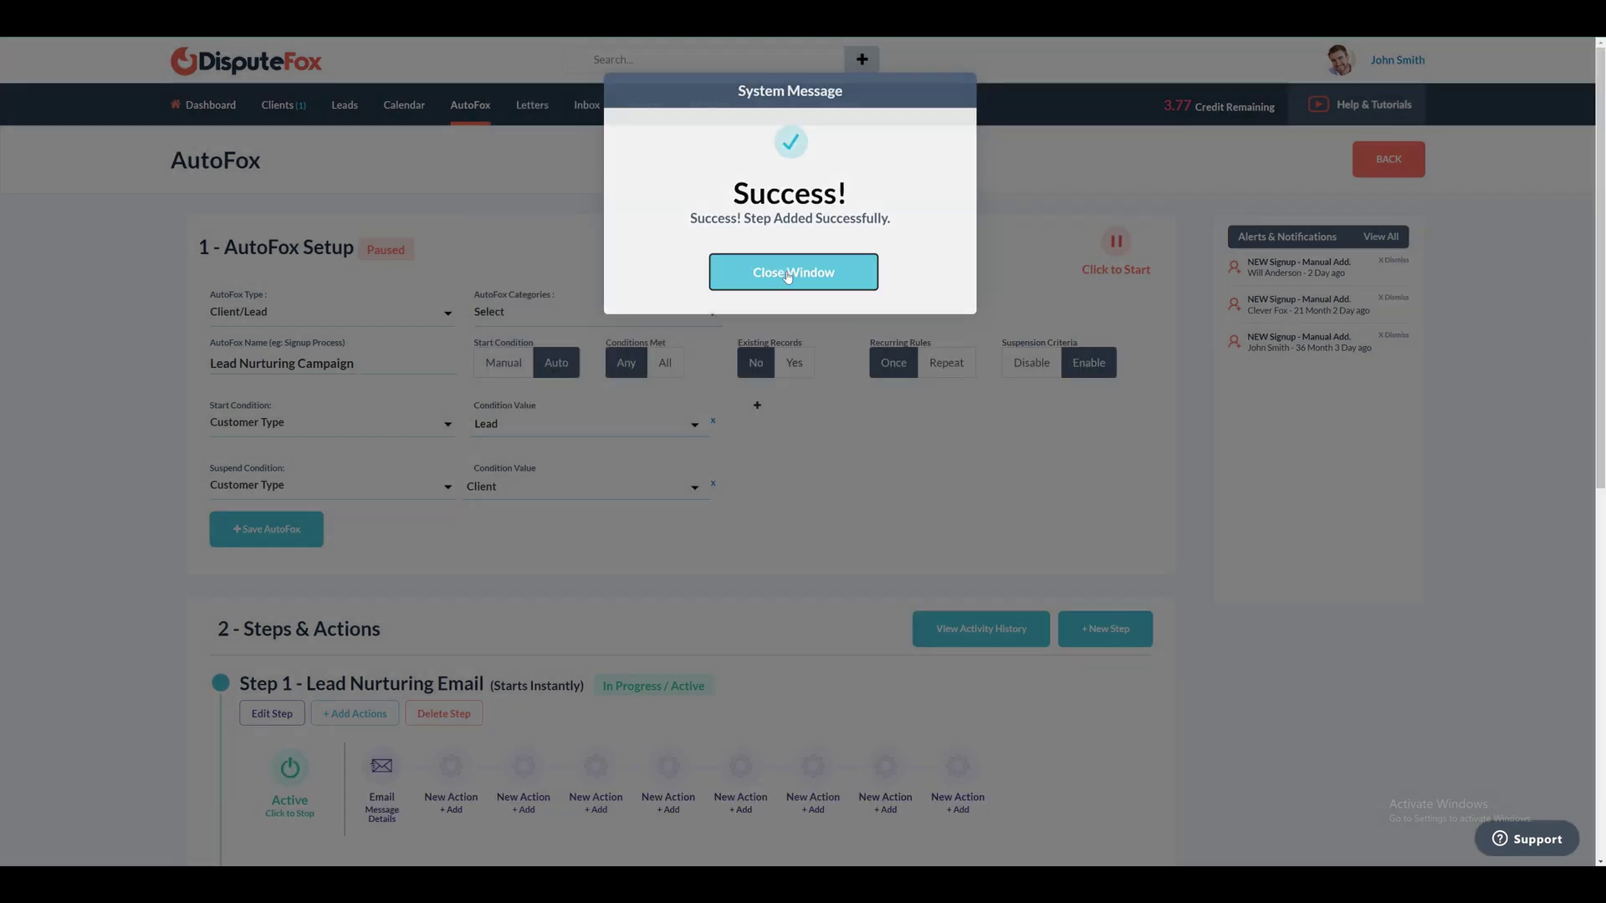
pyautogui.click(795, 272)
pyautogui.scroll(-8, 548, 458)
# Add a no-template email action to Step 4 with the financial freedom subject and sender noreply
pyautogui.click(385, 657)
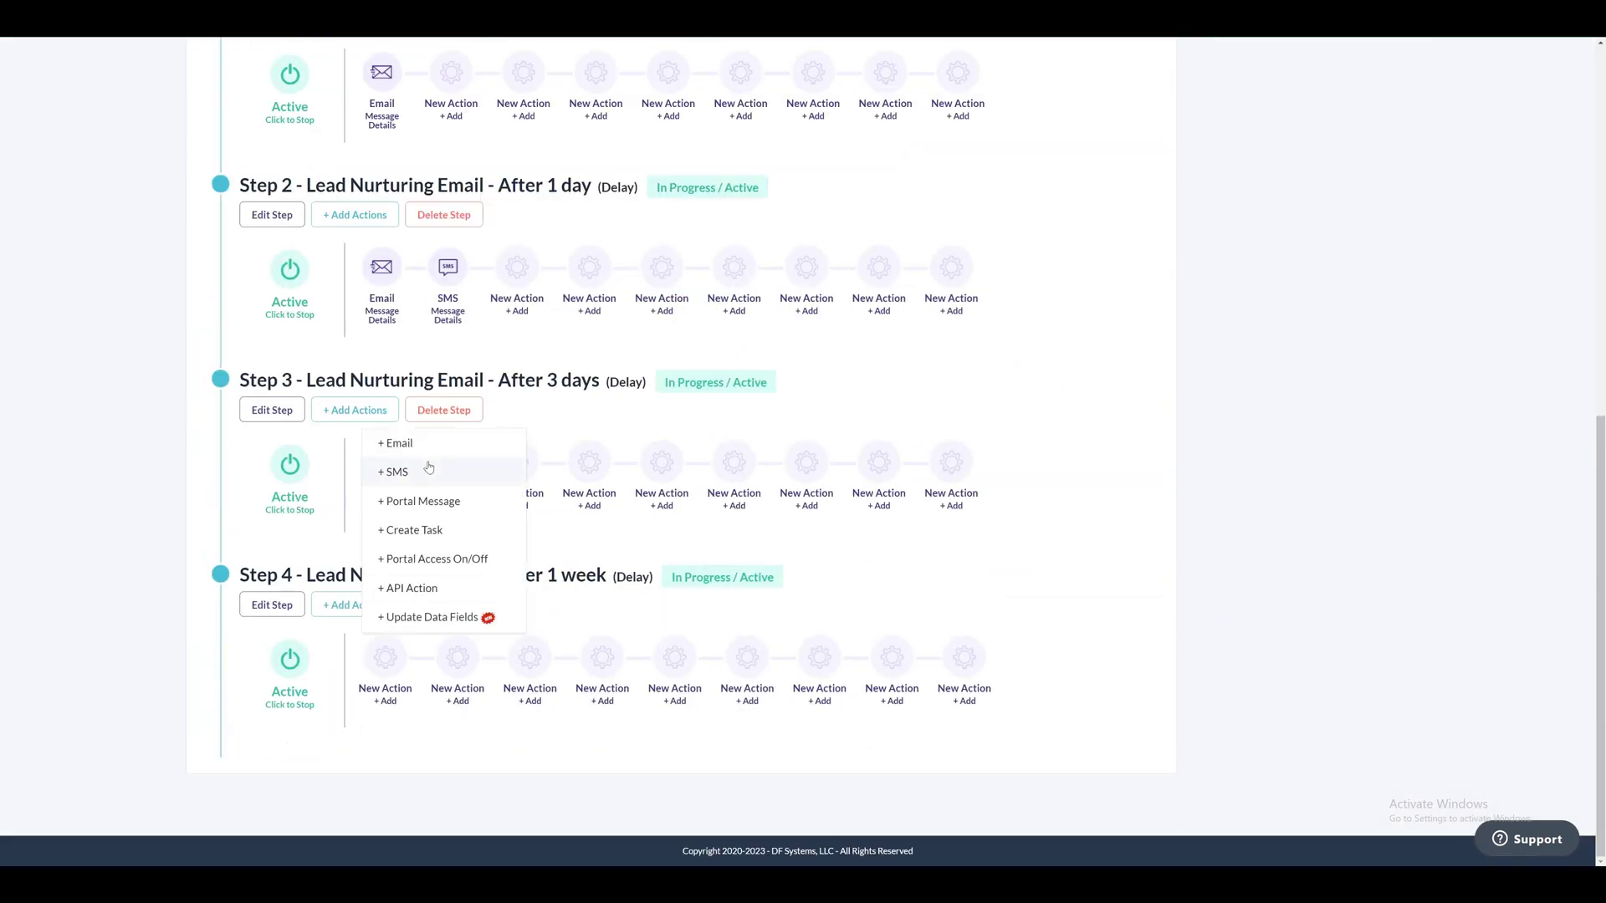
pyautogui.click(429, 444)
pyautogui.click(496, 235)
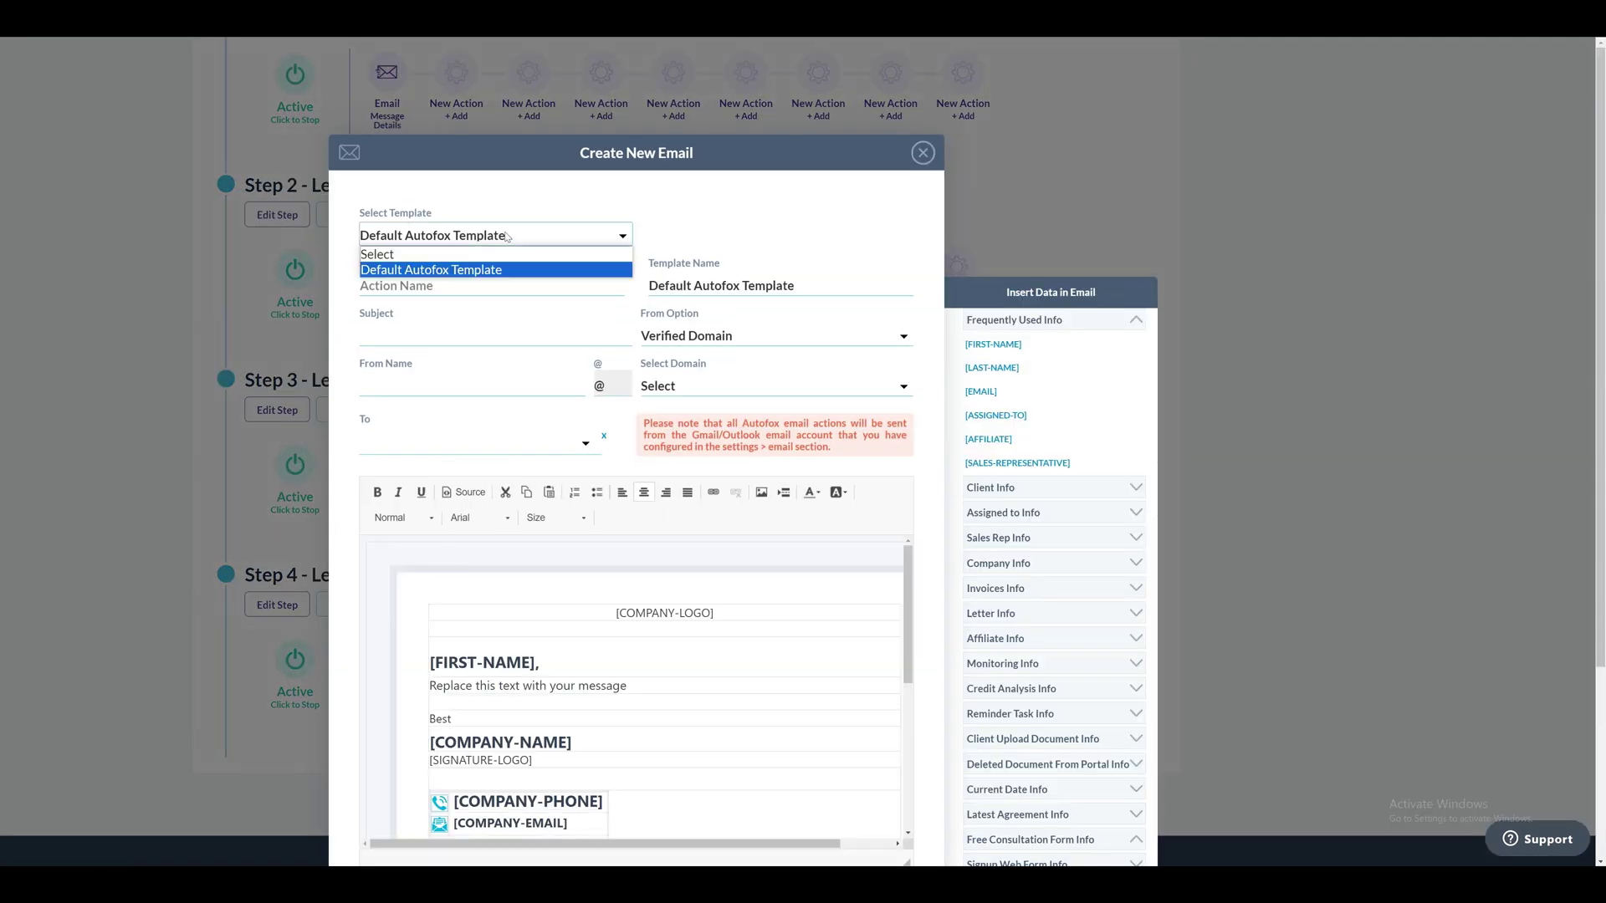
pyautogui.click(376, 254)
pyautogui.click(419, 285)
pyautogui.click(451, 330)
pyautogui.click(468, 336)
pyautogui.click(502, 365)
pyautogui.click(452, 386)
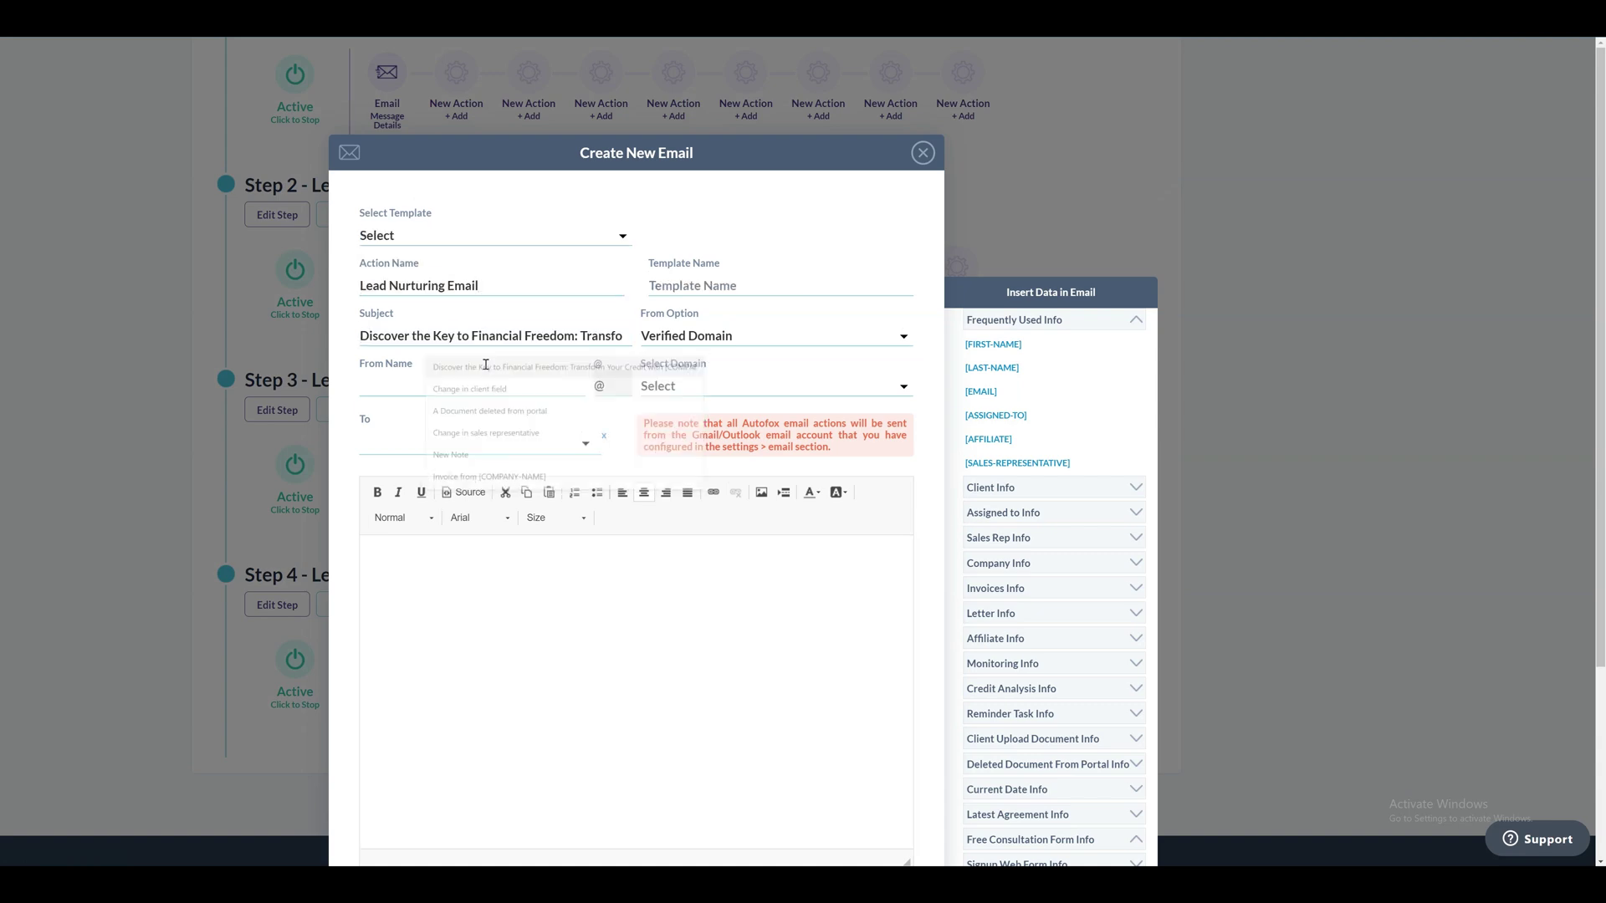
pyautogui.click(452, 410)
# Send Step 4's email to the client from secureclientmail.com with the pasted body, and save
pyautogui.click(435, 439)
pyautogui.click(683, 386)
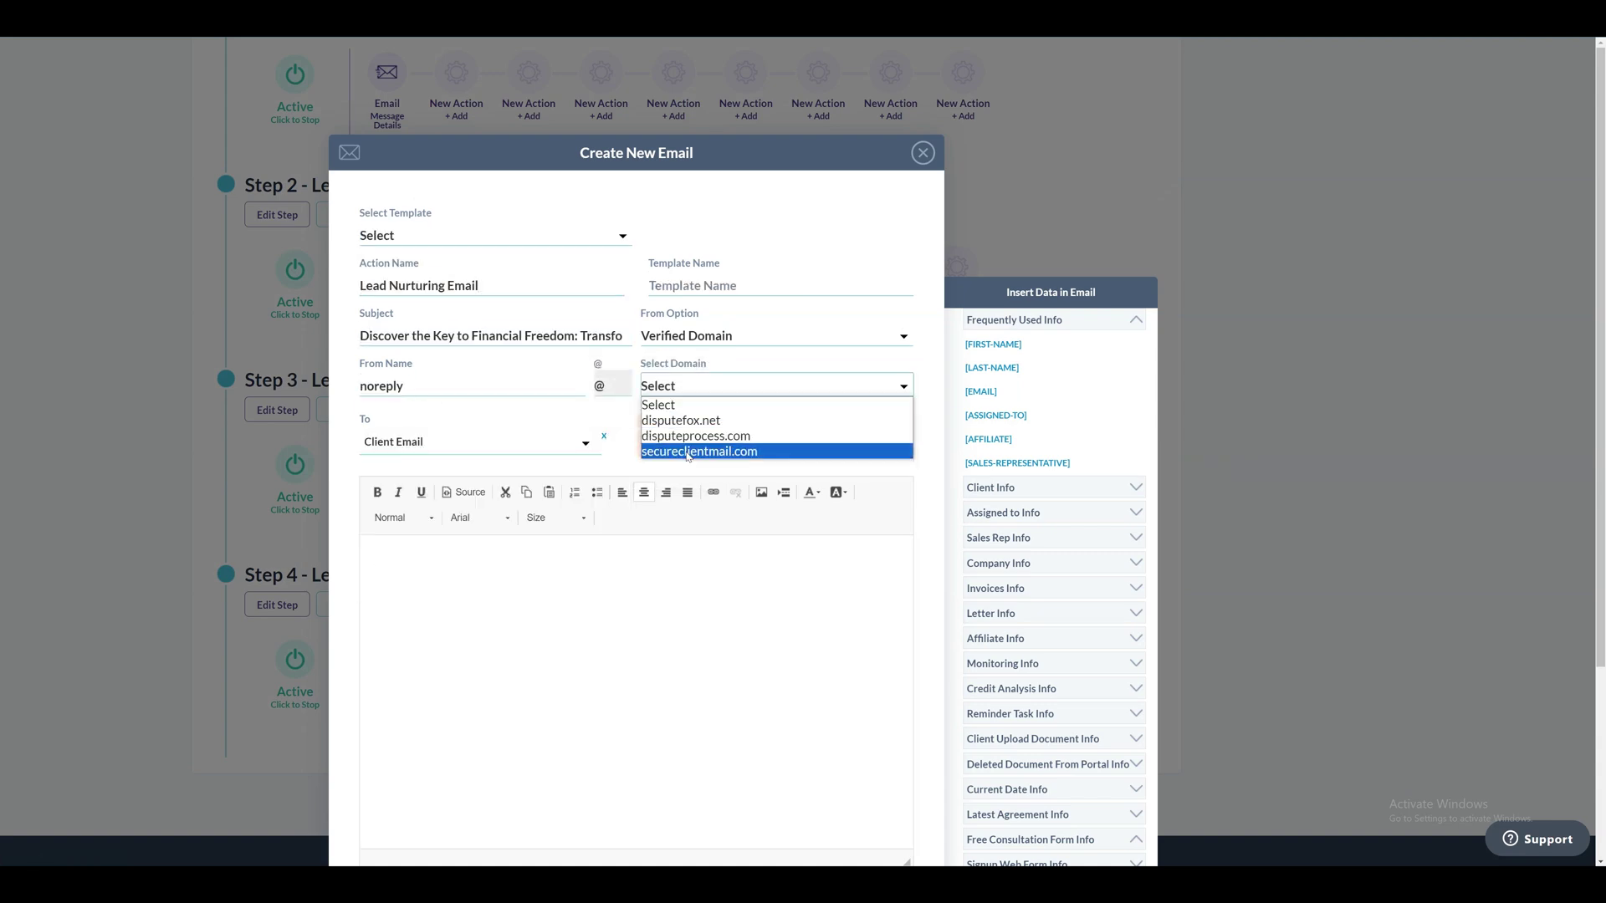
pyautogui.click(688, 448)
pyautogui.click(524, 562)
pyautogui.hotkey('ctrl', 'v')
pyautogui.scroll(-3, 408, 686)
pyautogui.click(438, 749)
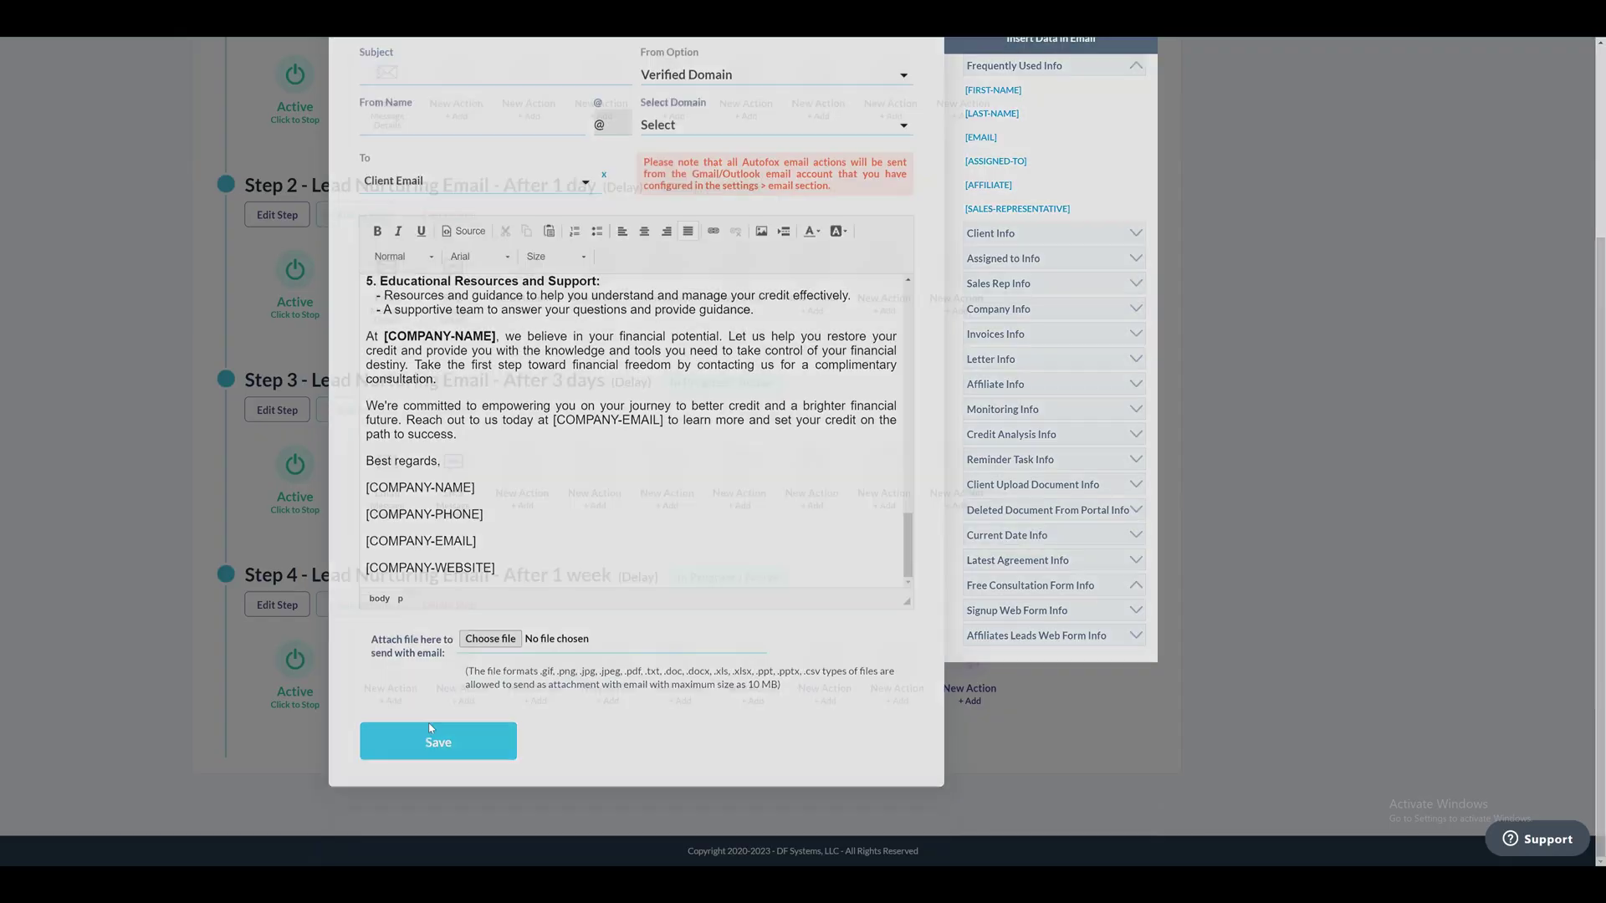
# Add a Lead Nurturing SMS action to Step 4 with the prepared message
pyautogui.click(522, 461)
pyautogui.click(505, 446)
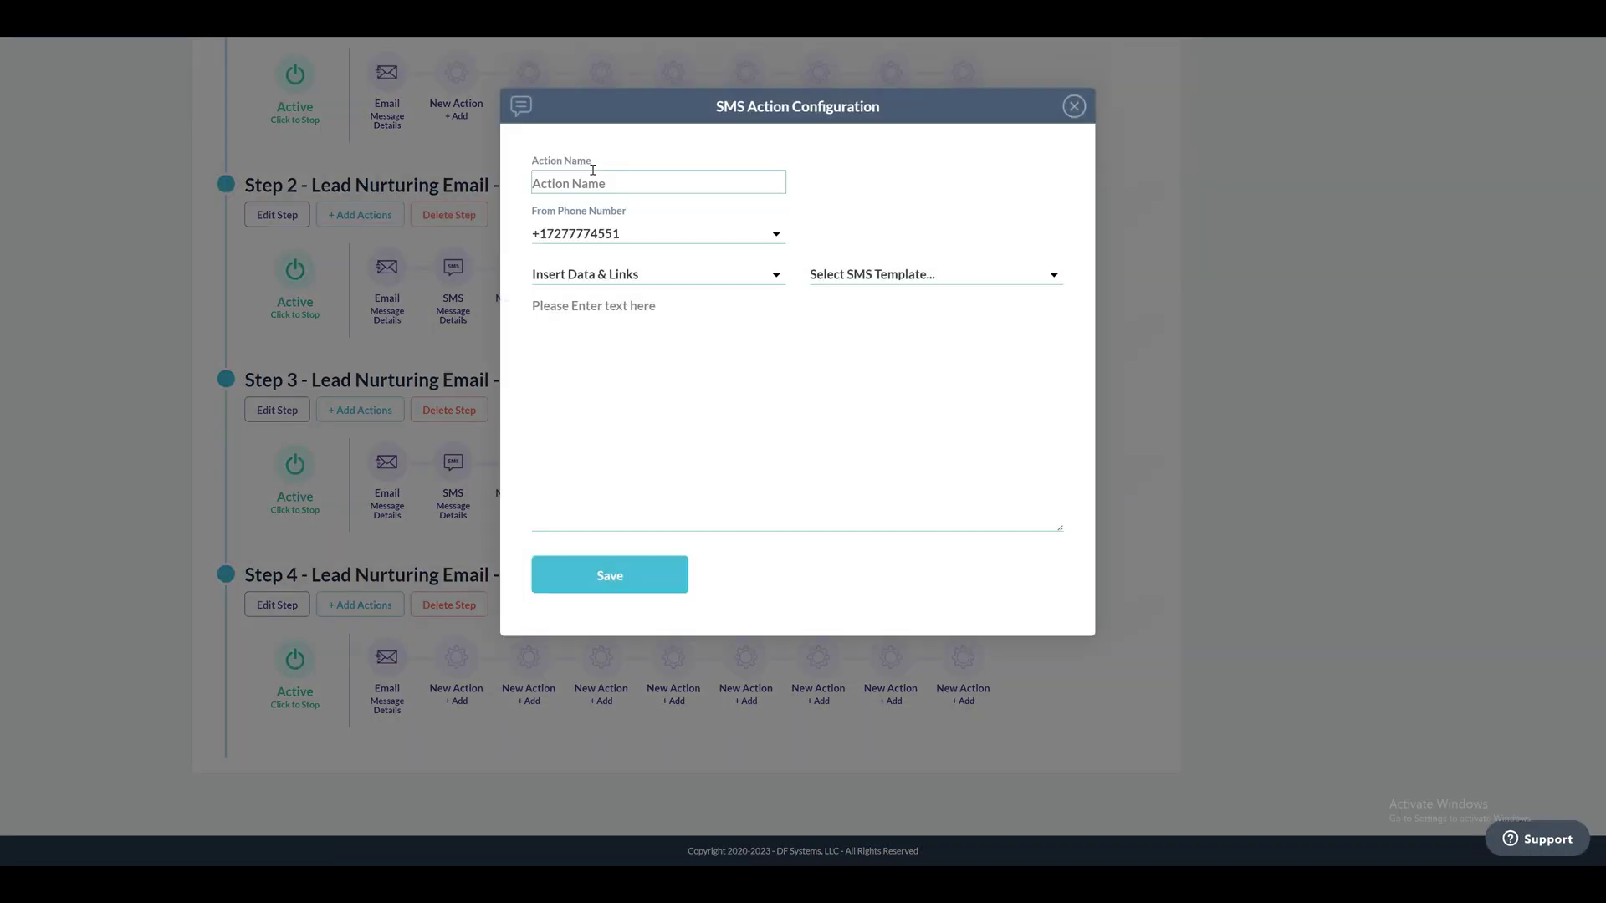
pyautogui.click(592, 182)
pyautogui.write('Lead Nurturing SMS')
pyautogui.click(607, 276)
pyautogui.click(602, 315)
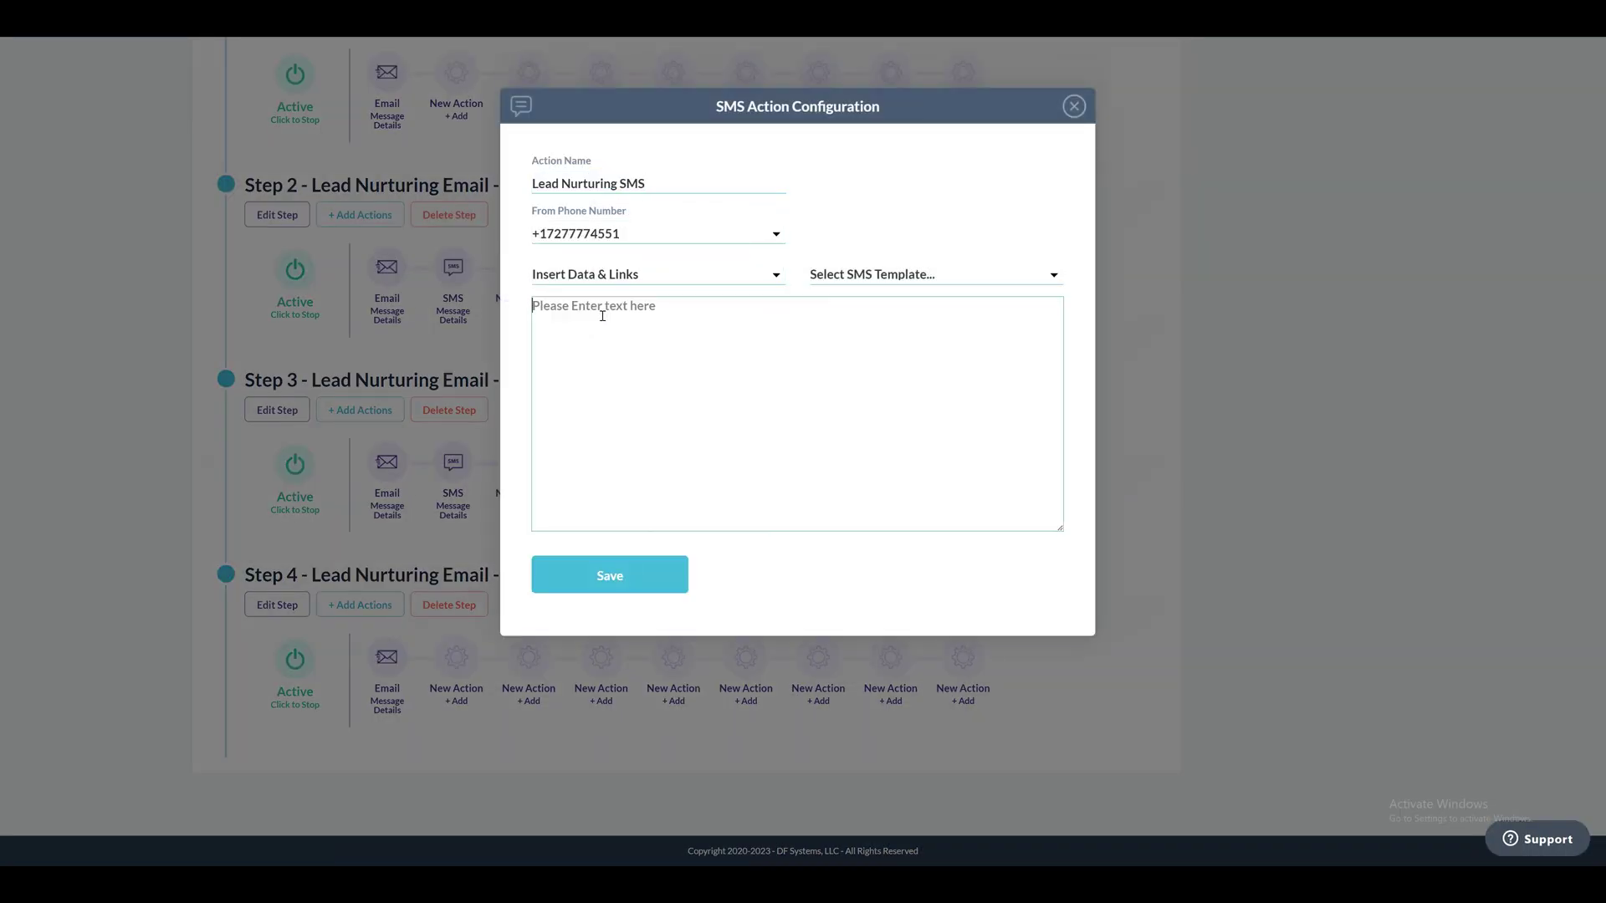
pyautogui.hotkey('ctrl', 'v')
pyautogui.click(583, 575)
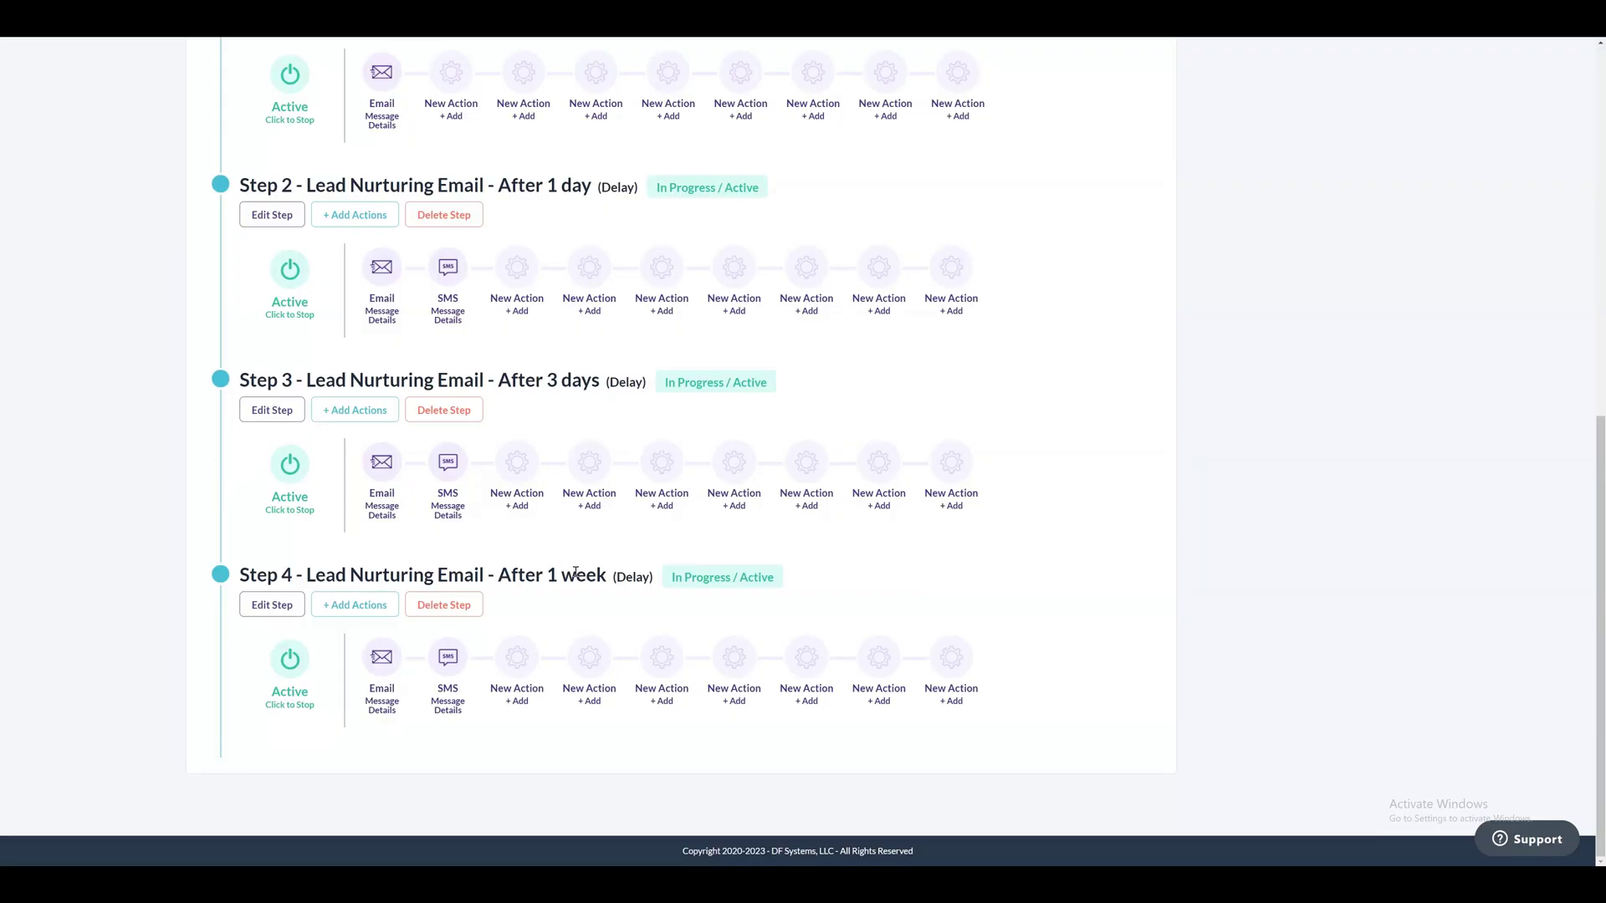
pyautogui.scroll(6, 576, 573)
# Create a new step named 'Lead Nurturing Email - After 1 month' from the saved suggestion
pyautogui.click(1095, 443)
pyautogui.click(641, 177)
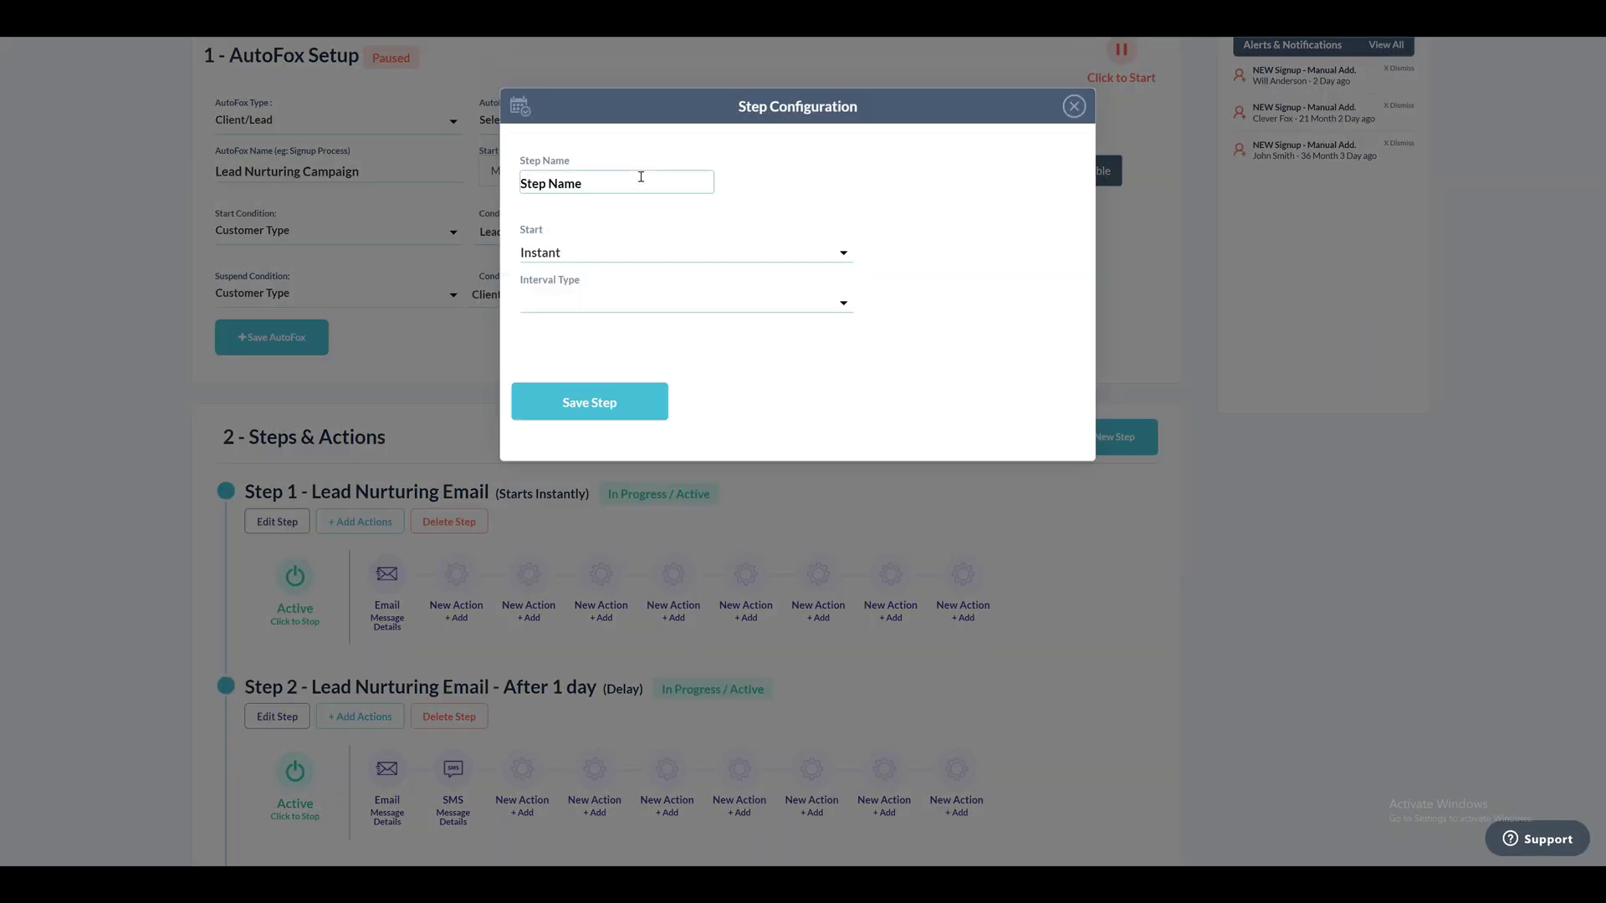
pyautogui.write('Lead Nurturing Email - After 3 days')
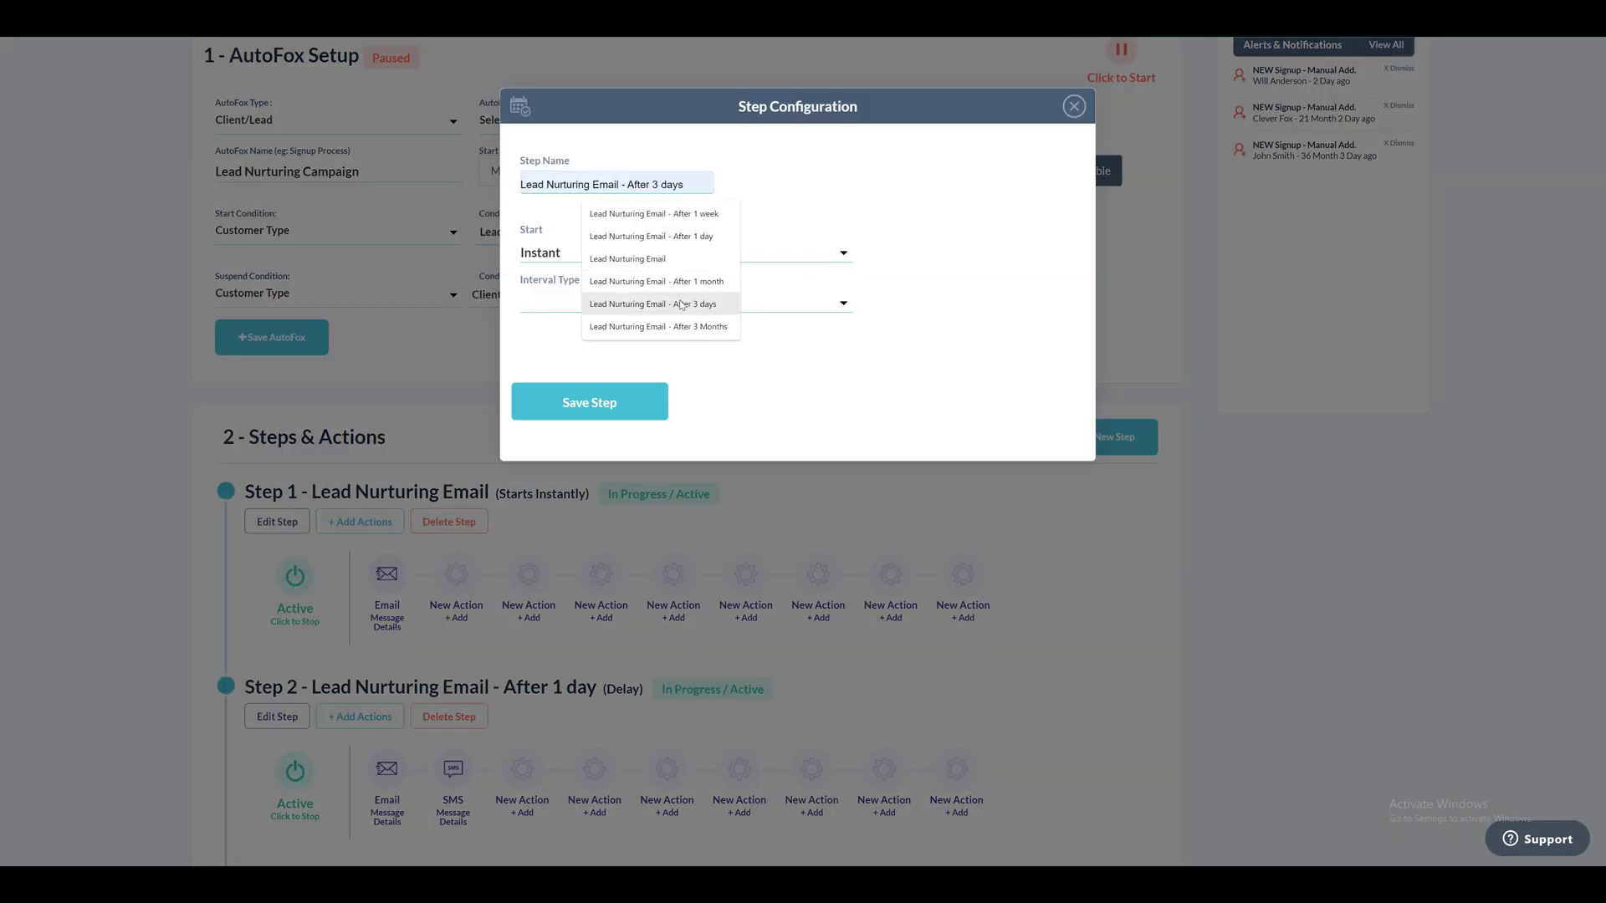
pyautogui.click(660, 281)
# Make the step start after a 30-day delay and save it
pyautogui.click(585, 253)
pyautogui.click(579, 282)
pyautogui.click(585, 302)
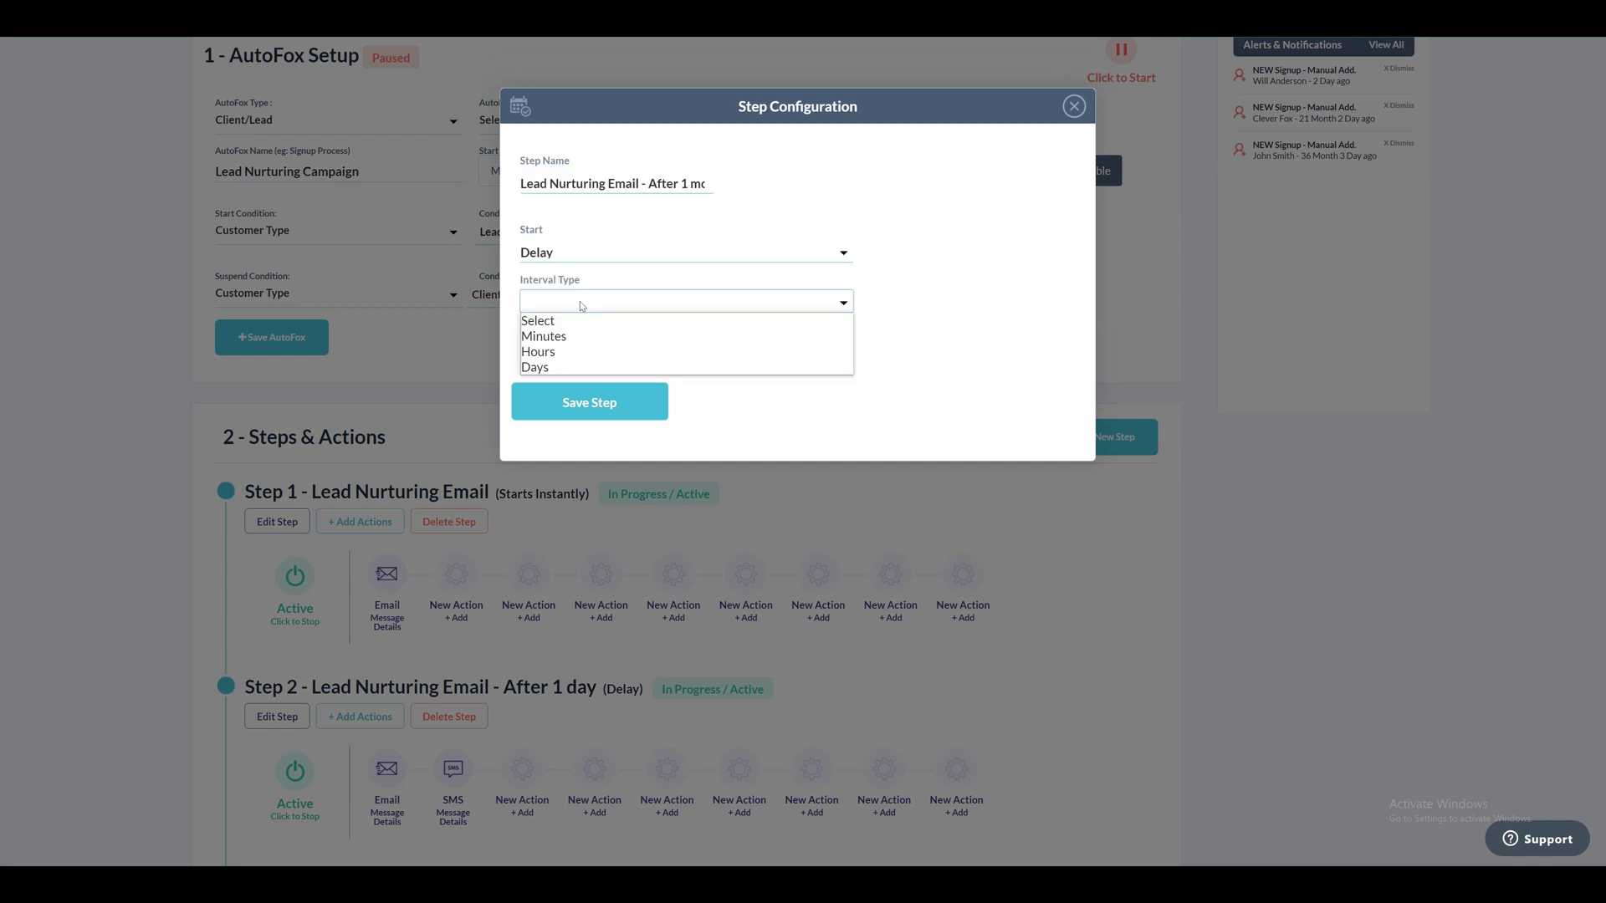
pyautogui.click(569, 368)
pyautogui.click(561, 368)
pyautogui.write('30')
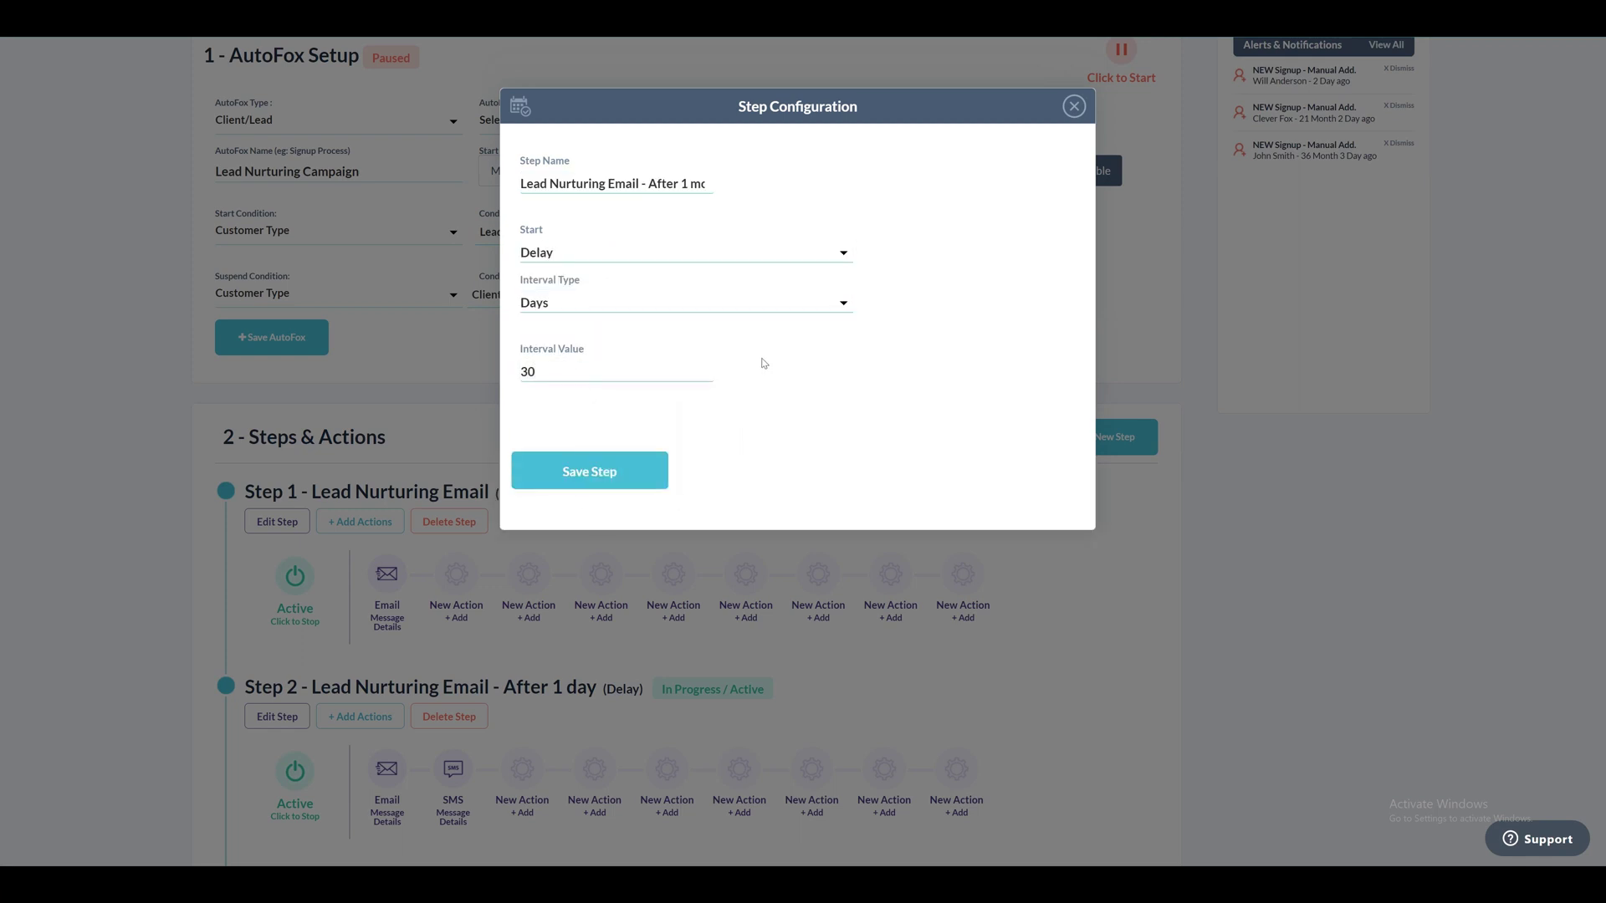
pyautogui.click(636, 478)
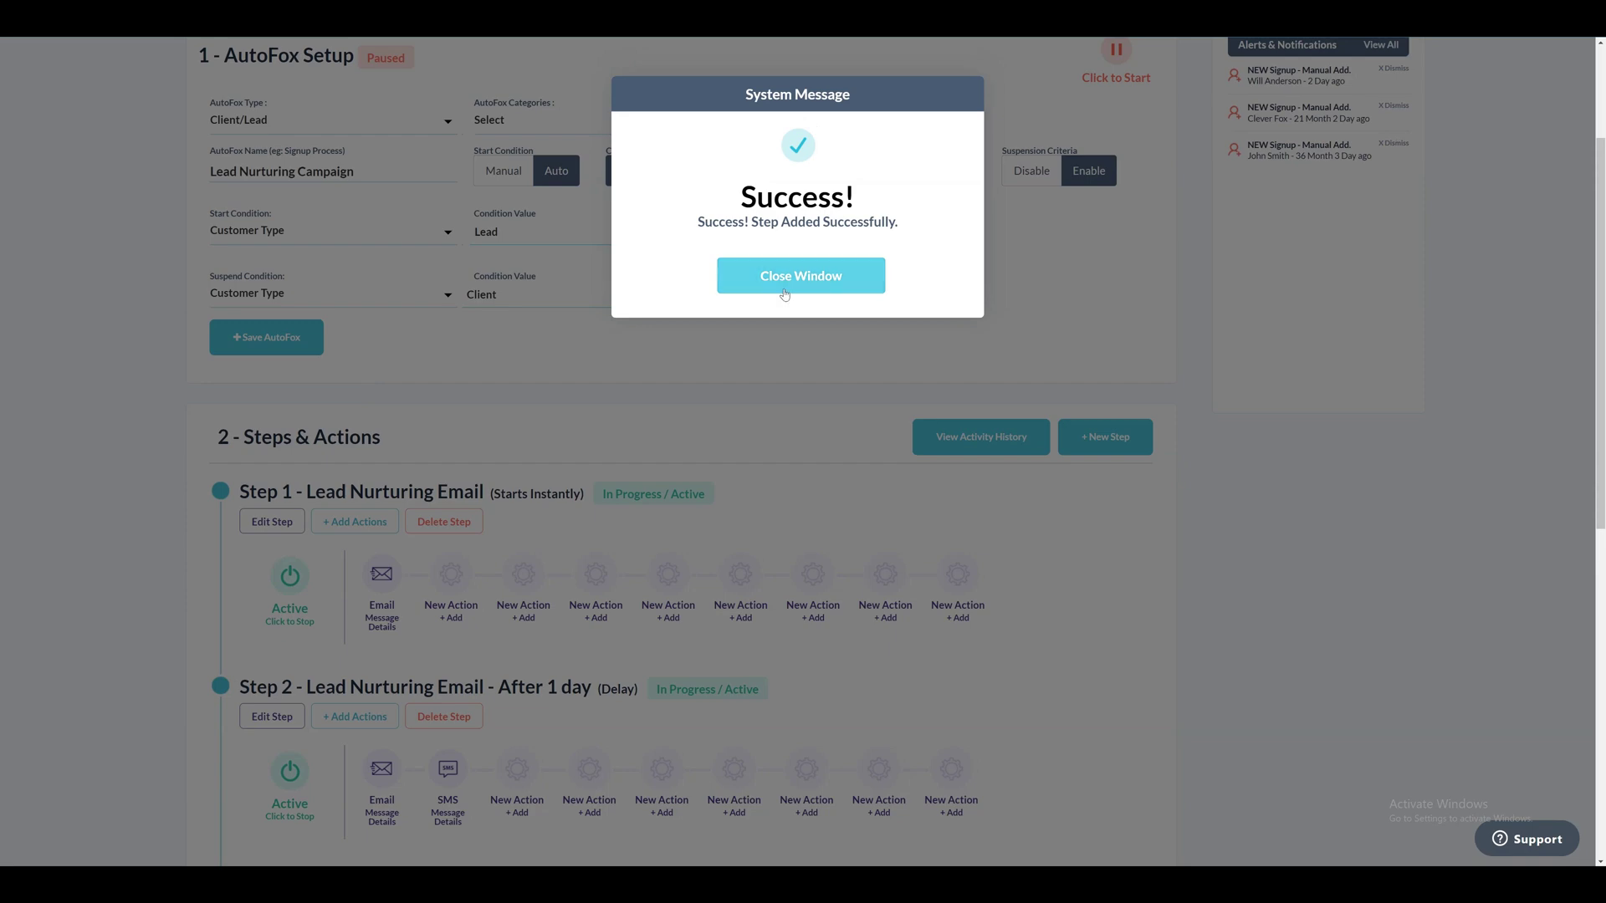
pyautogui.click(715, 277)
# Scroll down to review Step 5's title and delay
pyautogui.scroll(-5, 842, 516)
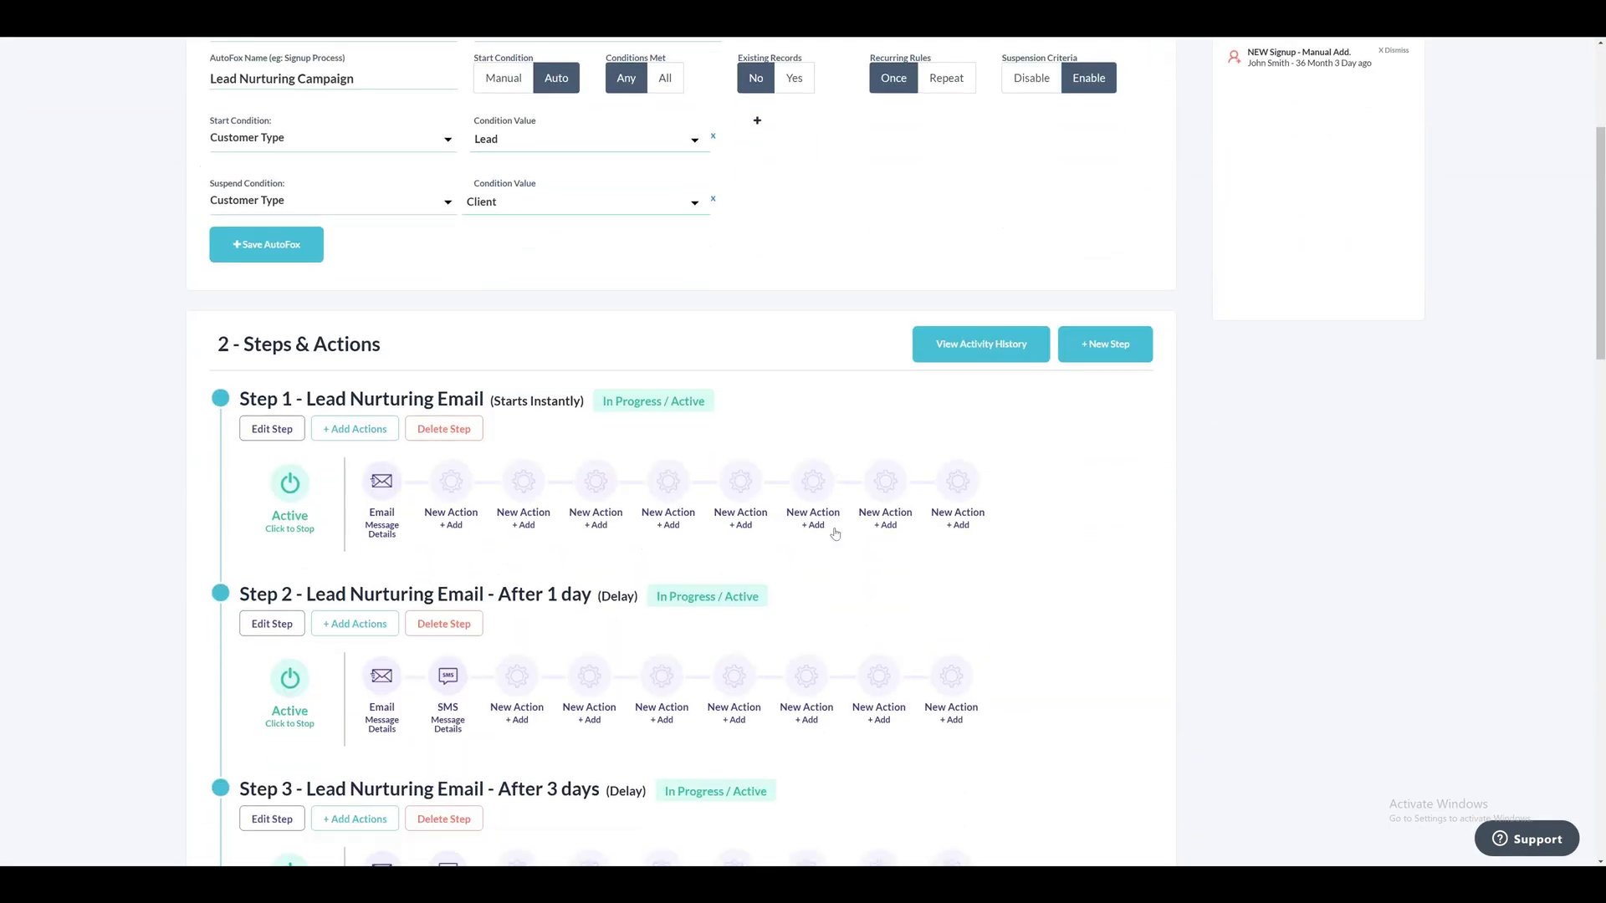
pyautogui.scroll(-2, 835, 534)
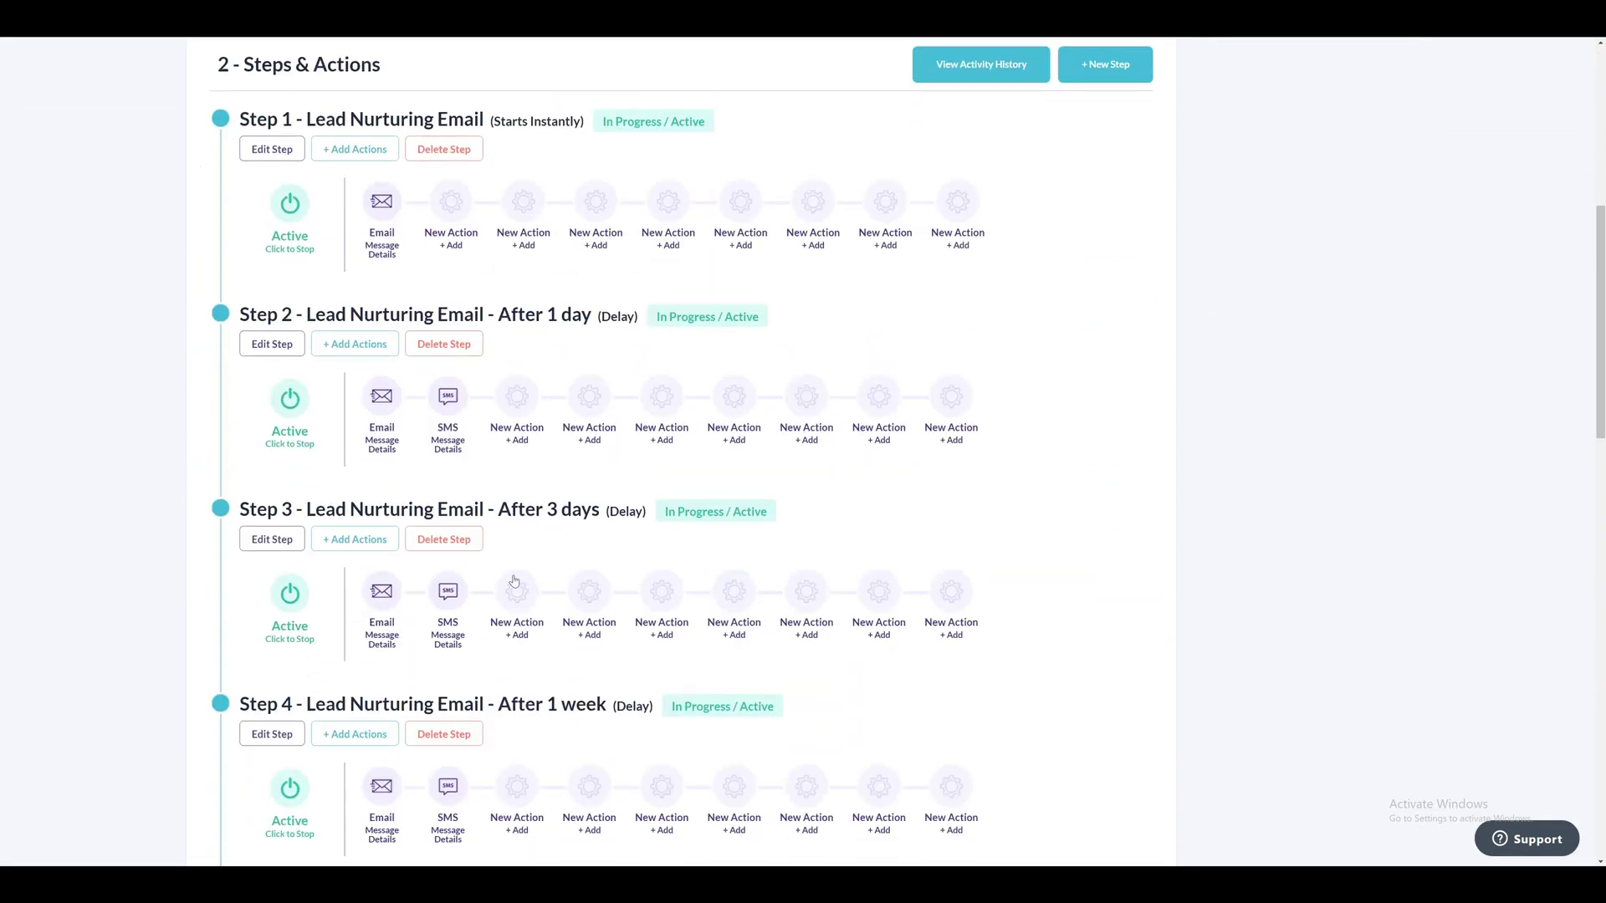
pyautogui.scroll(-5, 514, 581)
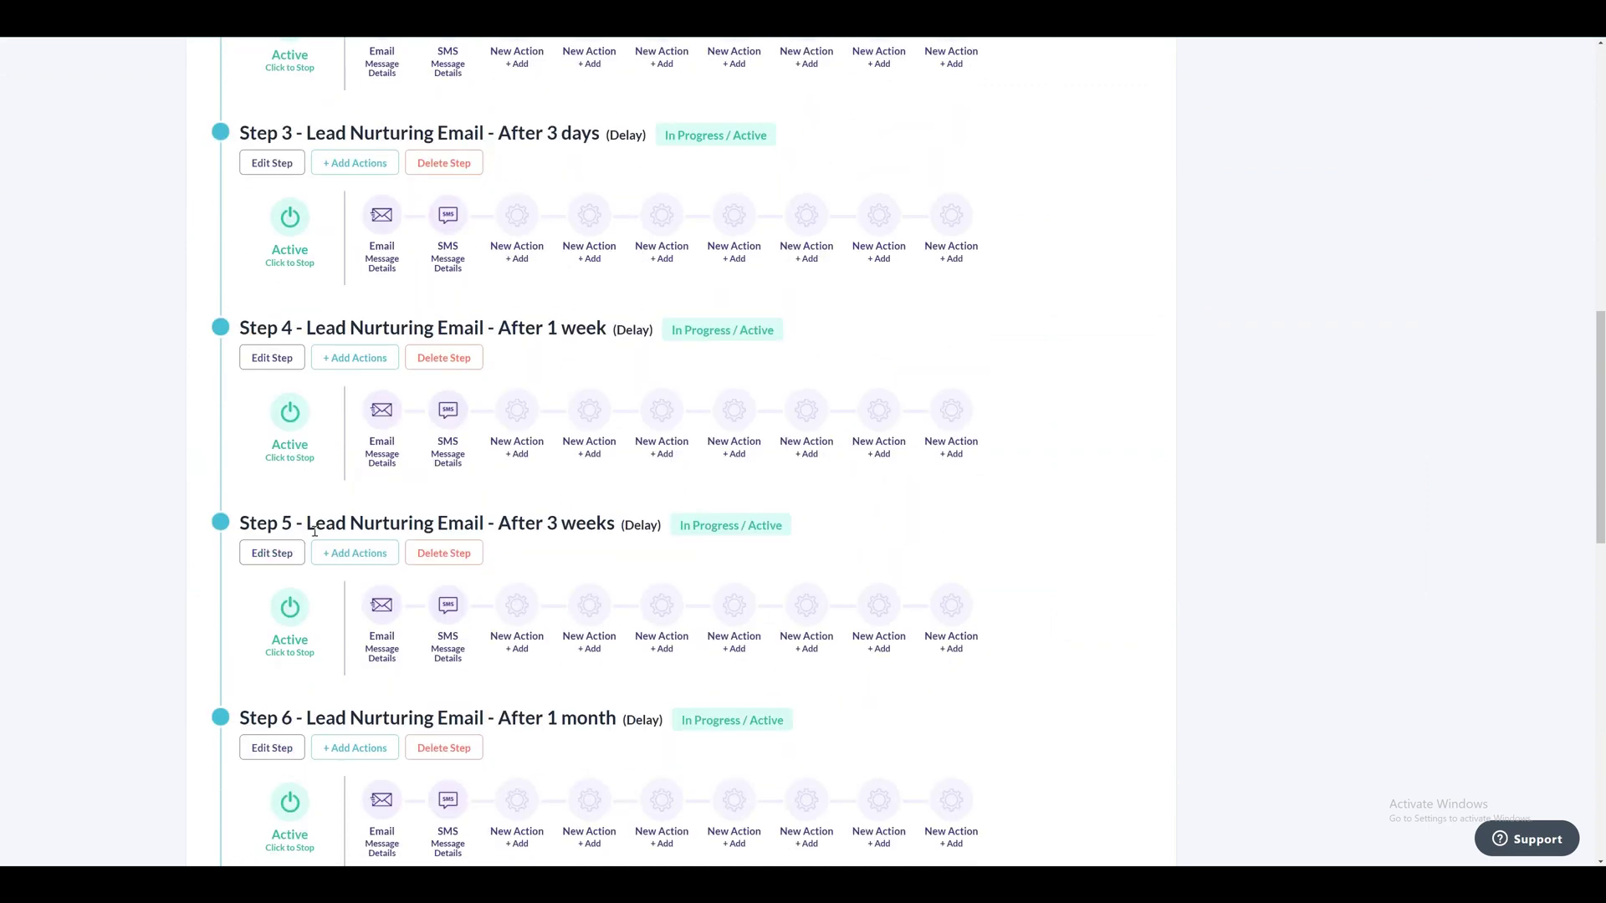
pyautogui.moveTo(305, 523); pyautogui.dragTo(673, 520)
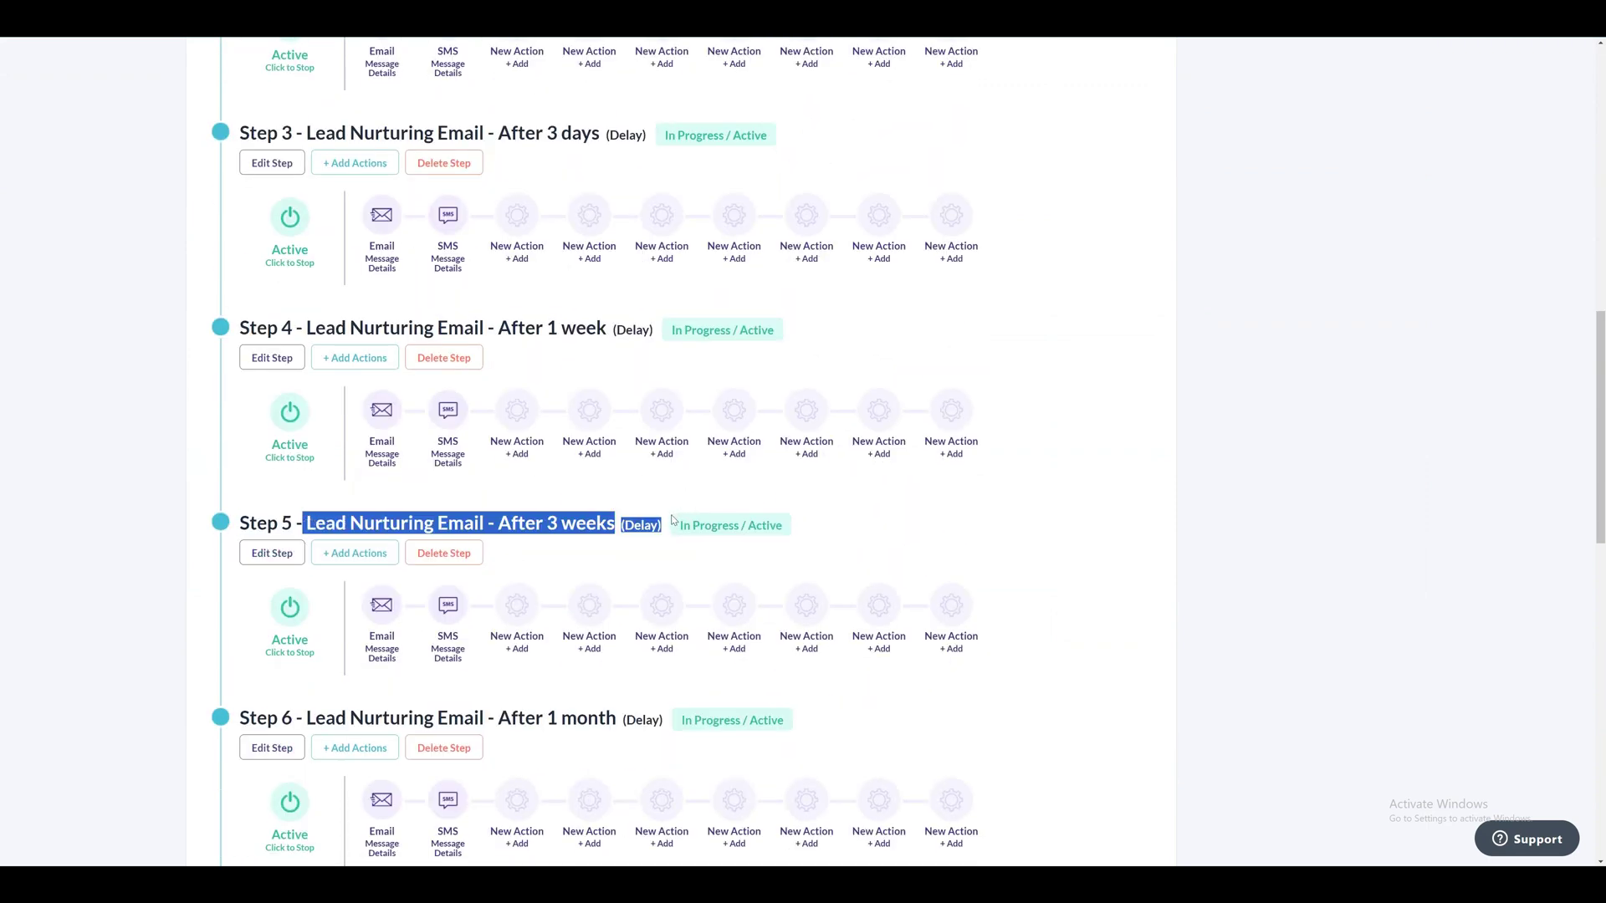
pyautogui.click(669, 495)
pyautogui.scroll(-4, 665, 489)
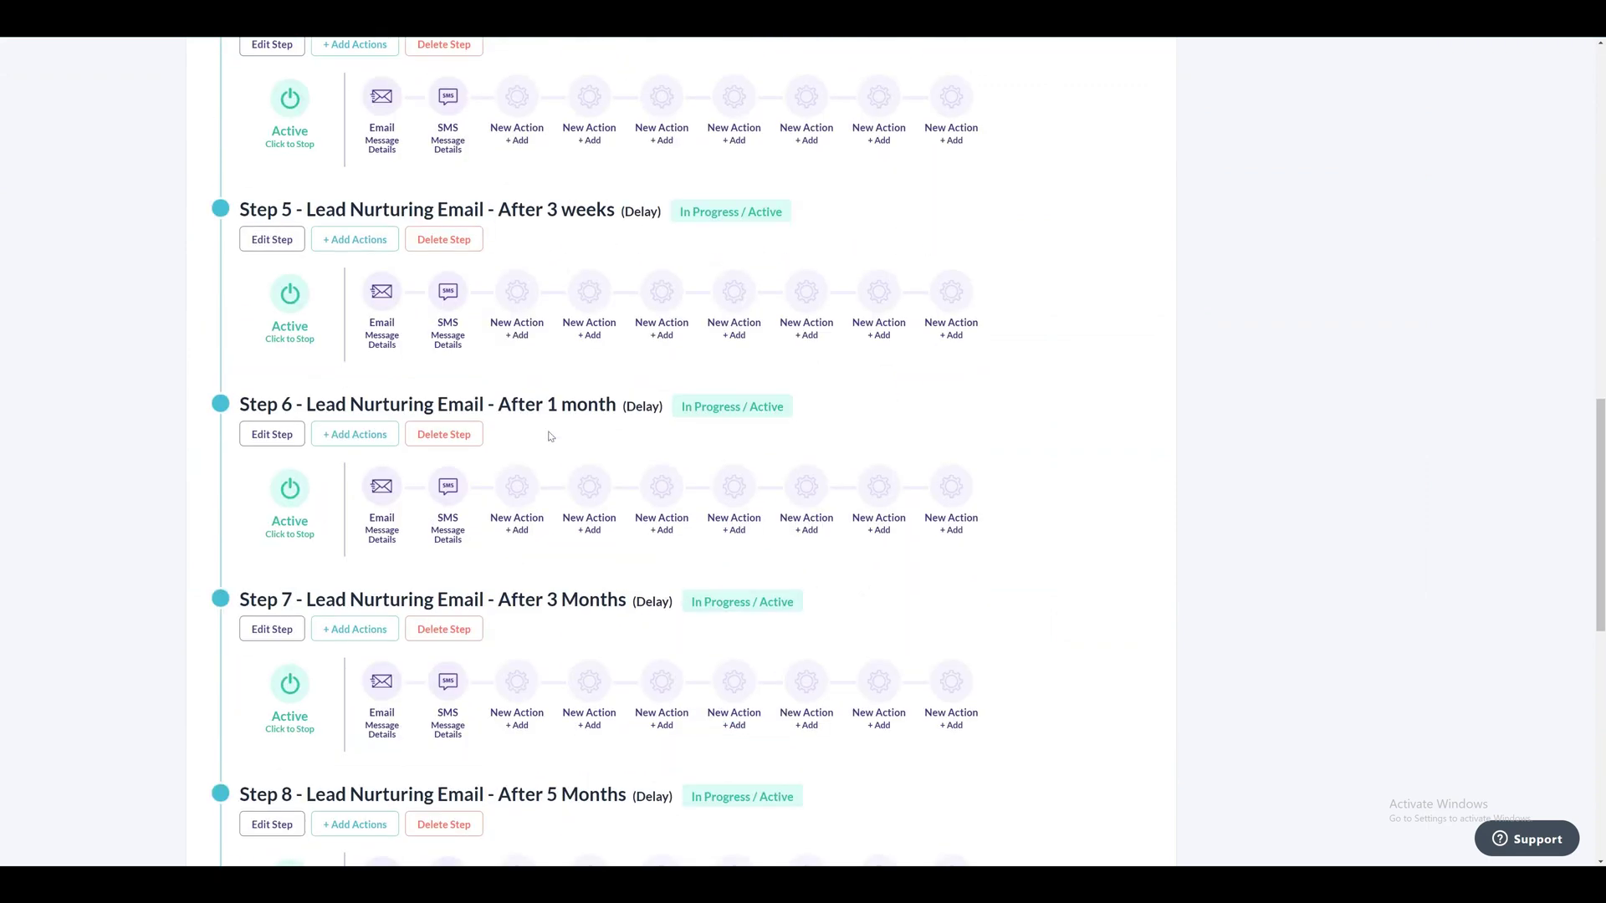
pyautogui.moveTo(548, 402); pyautogui.dragTo(599, 403)
pyautogui.scroll(-3, 592, 451)
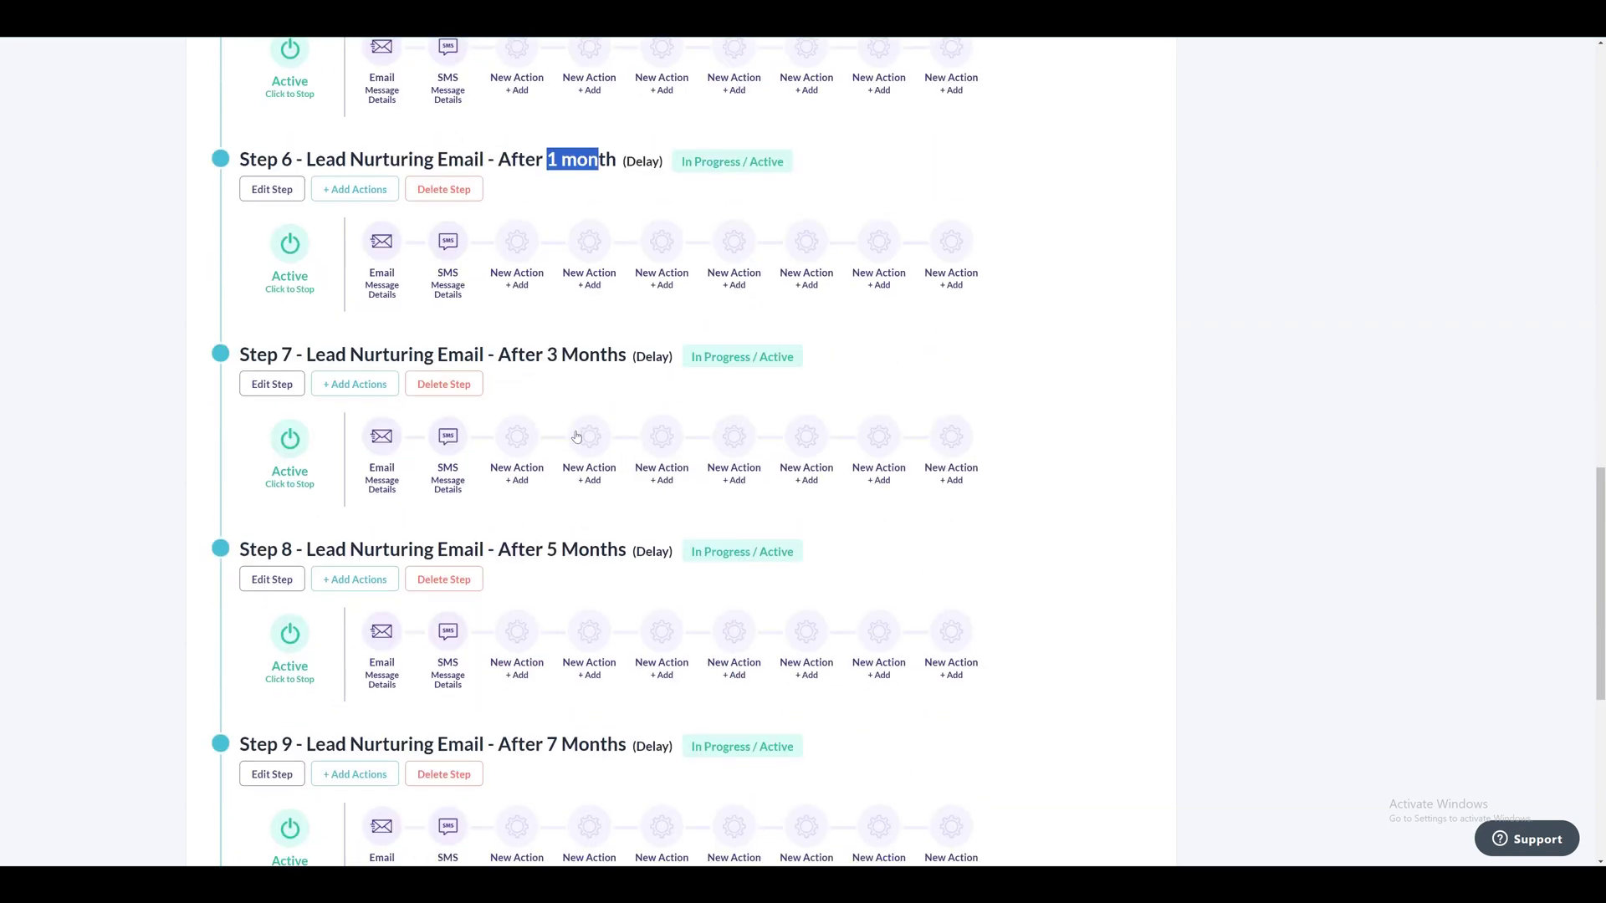
pyautogui.moveTo(545, 350); pyautogui.dragTo(614, 370)
pyautogui.scroll(-3, 602, 389)
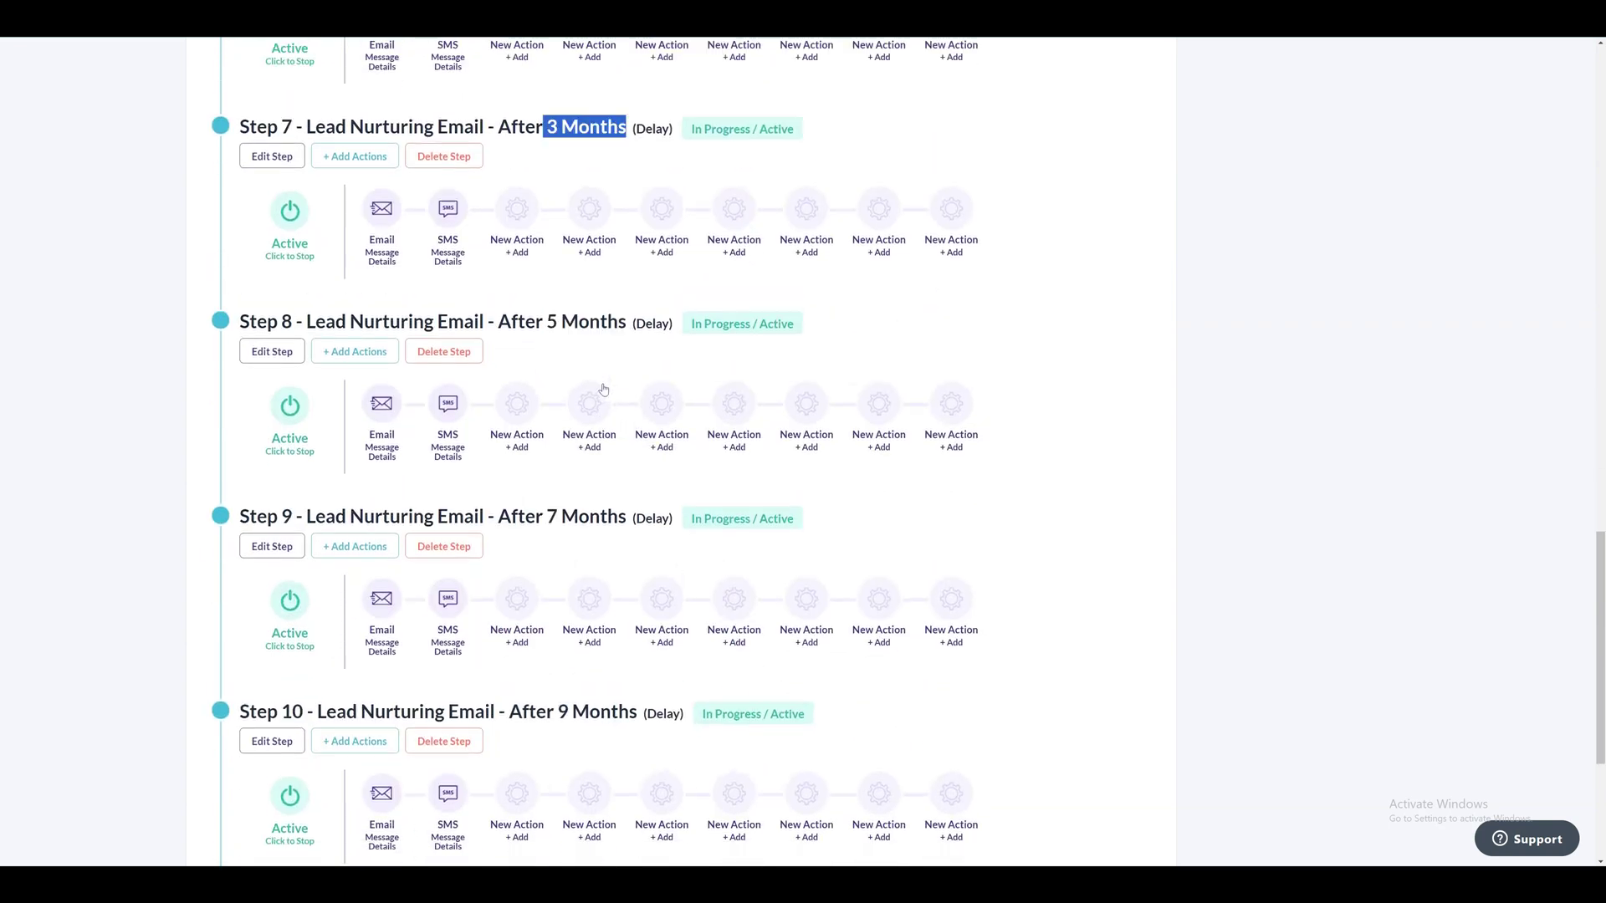
pyautogui.moveTo(544, 486); pyautogui.dragTo(618, 492)
pyautogui.scroll(-3, 616, 494)
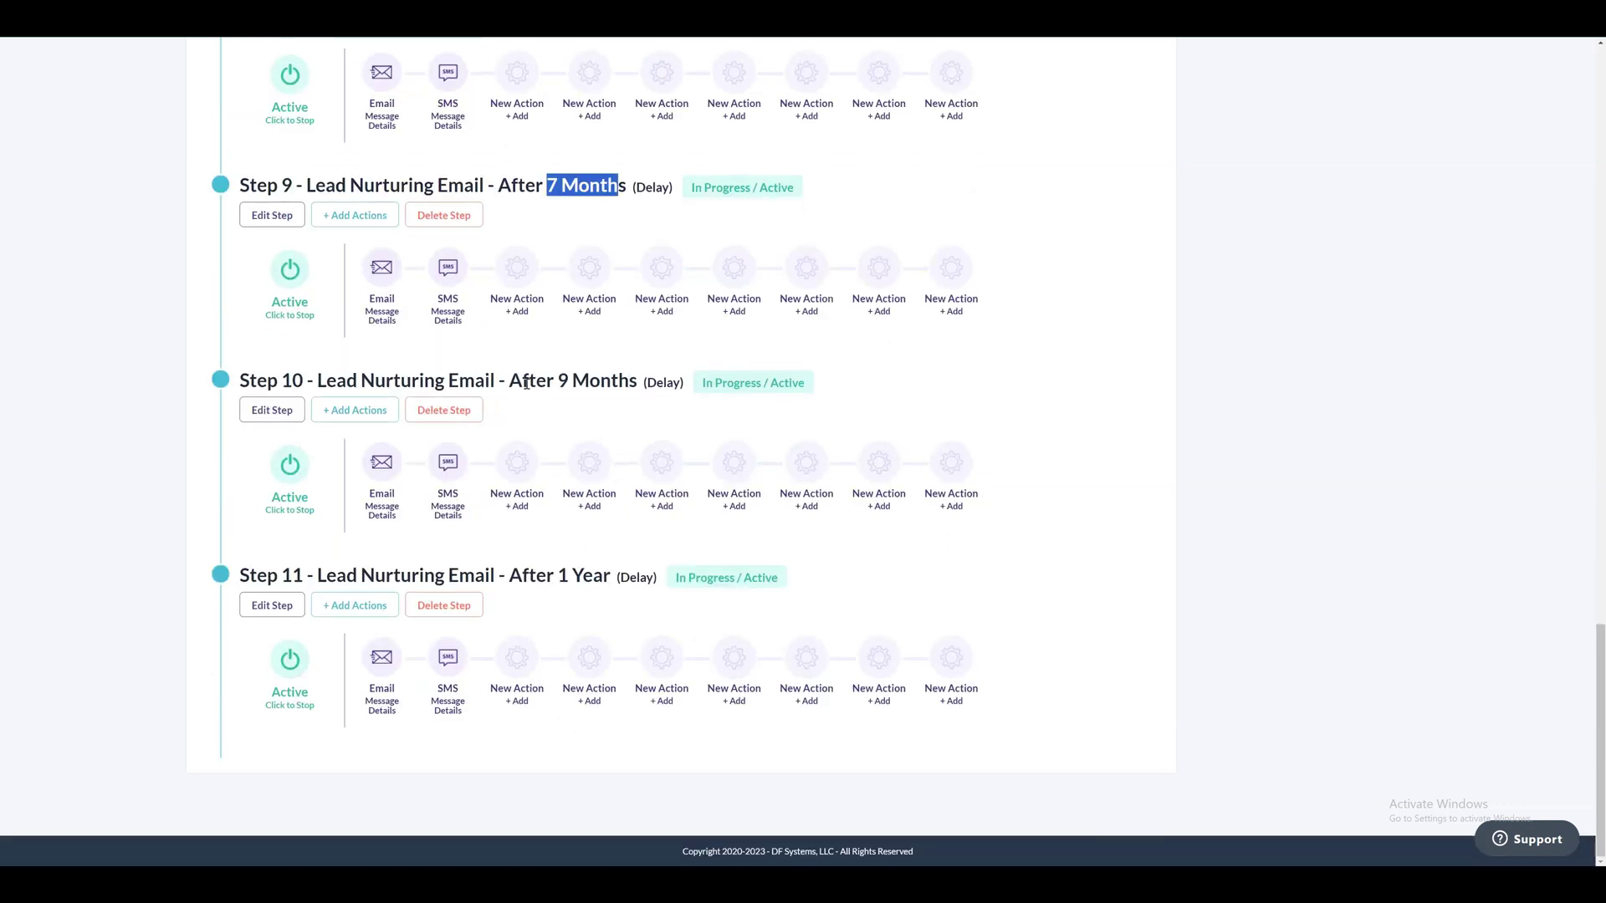
pyautogui.moveTo(556, 378); pyautogui.dragTo(644, 382)
pyautogui.click(632, 412)
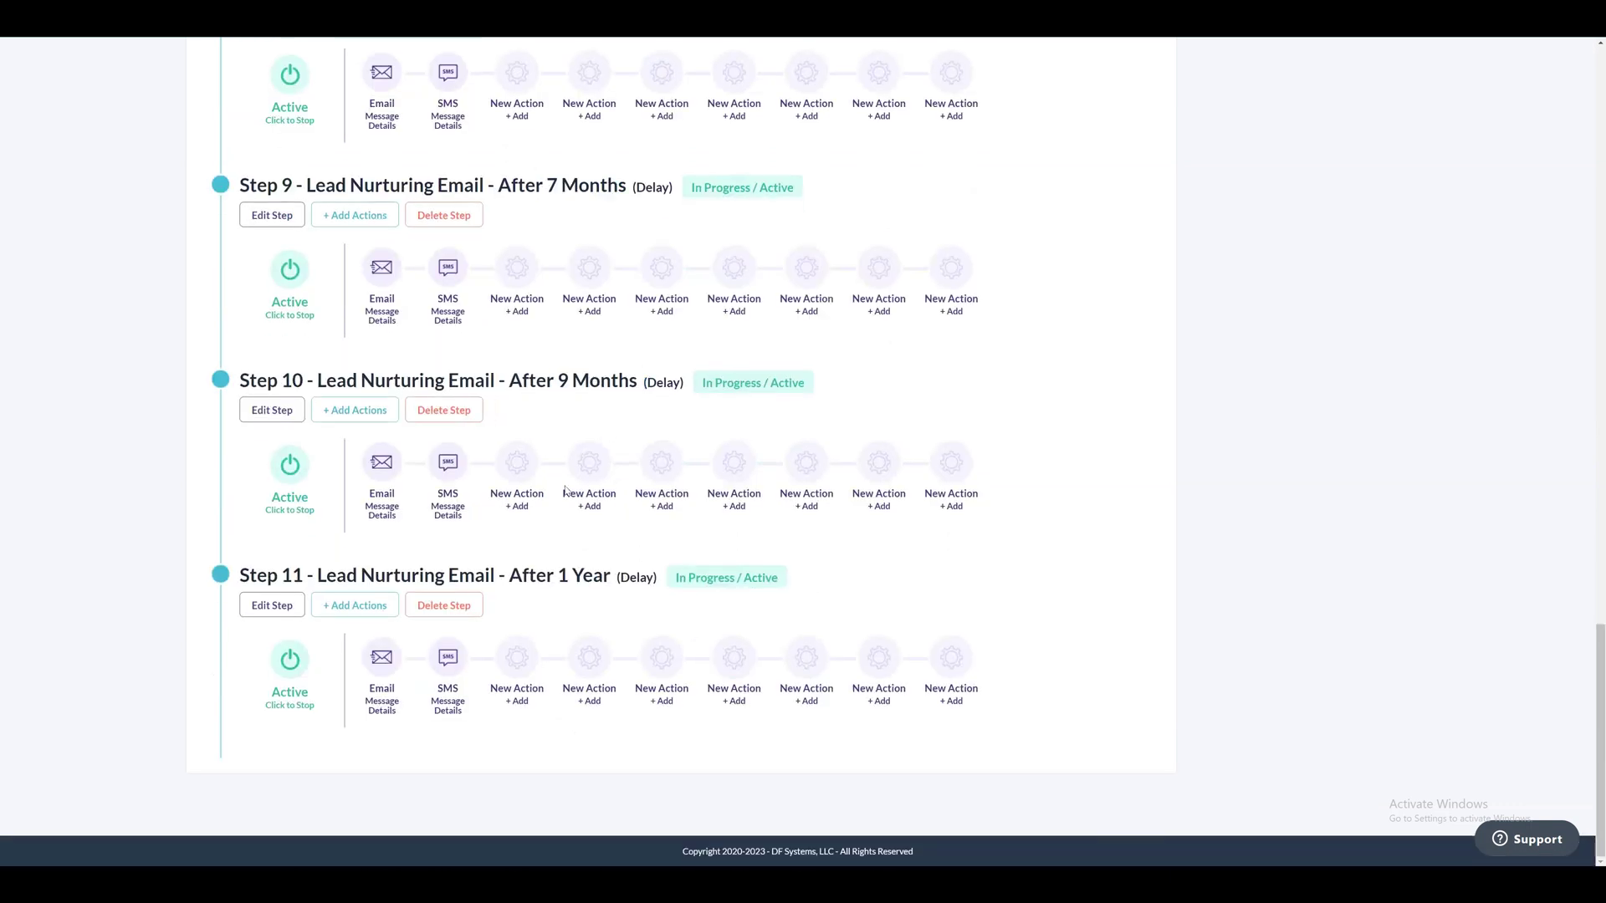
pyautogui.moveTo(557, 576); pyautogui.dragTo(617, 577)
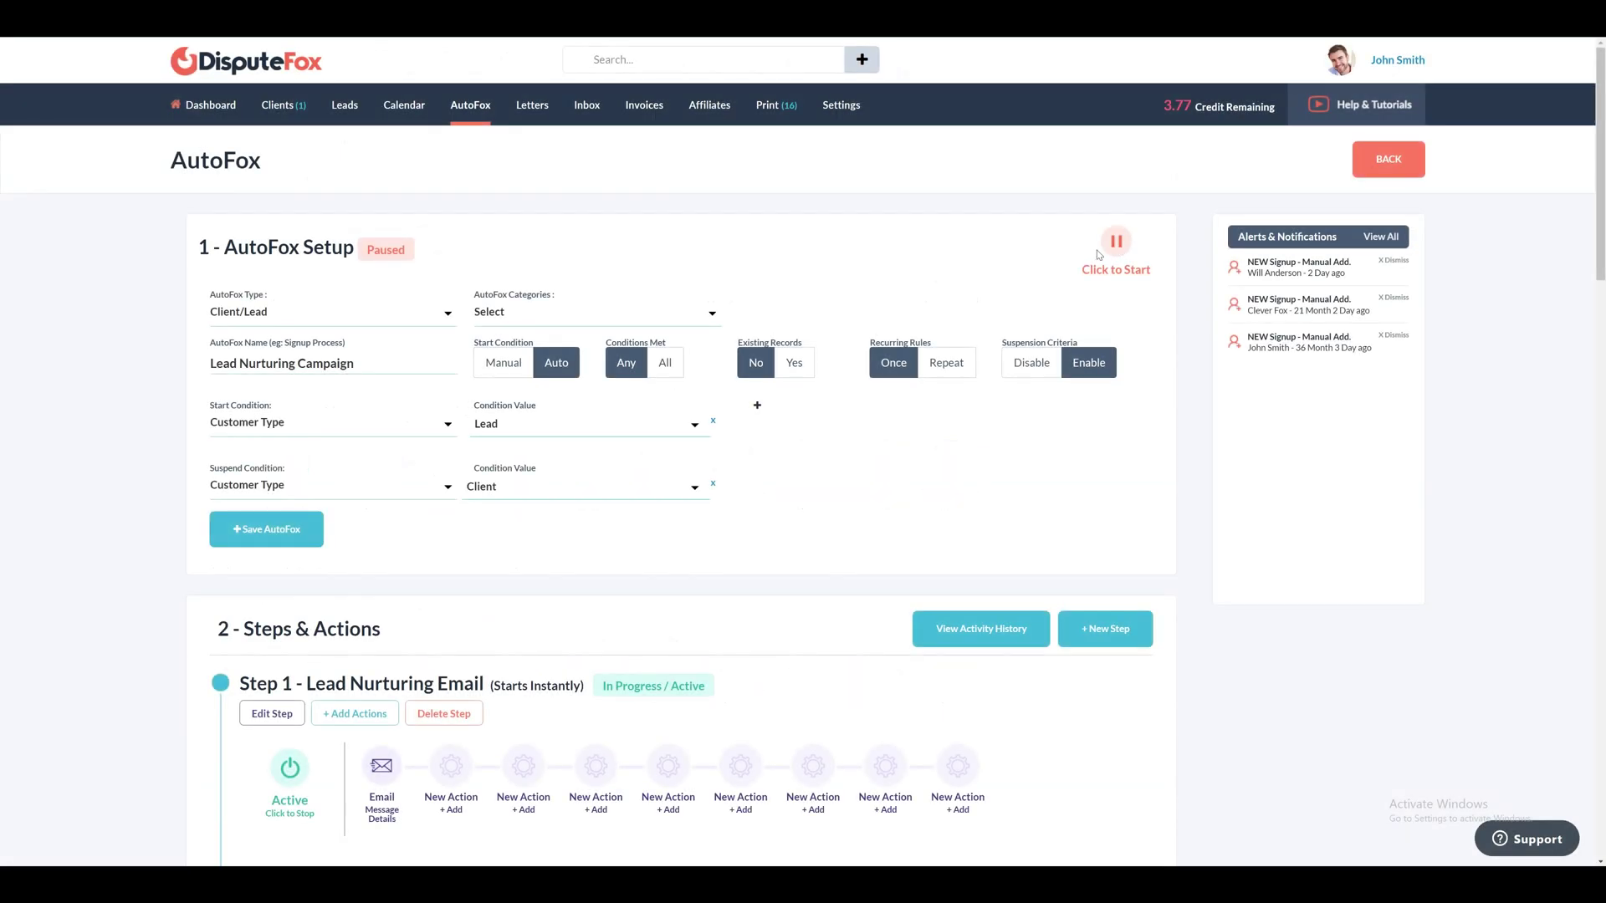
# Start the paused Lead Nurturing Campaign, confirm the warning, and save it as Active
pyautogui.click(1117, 244)
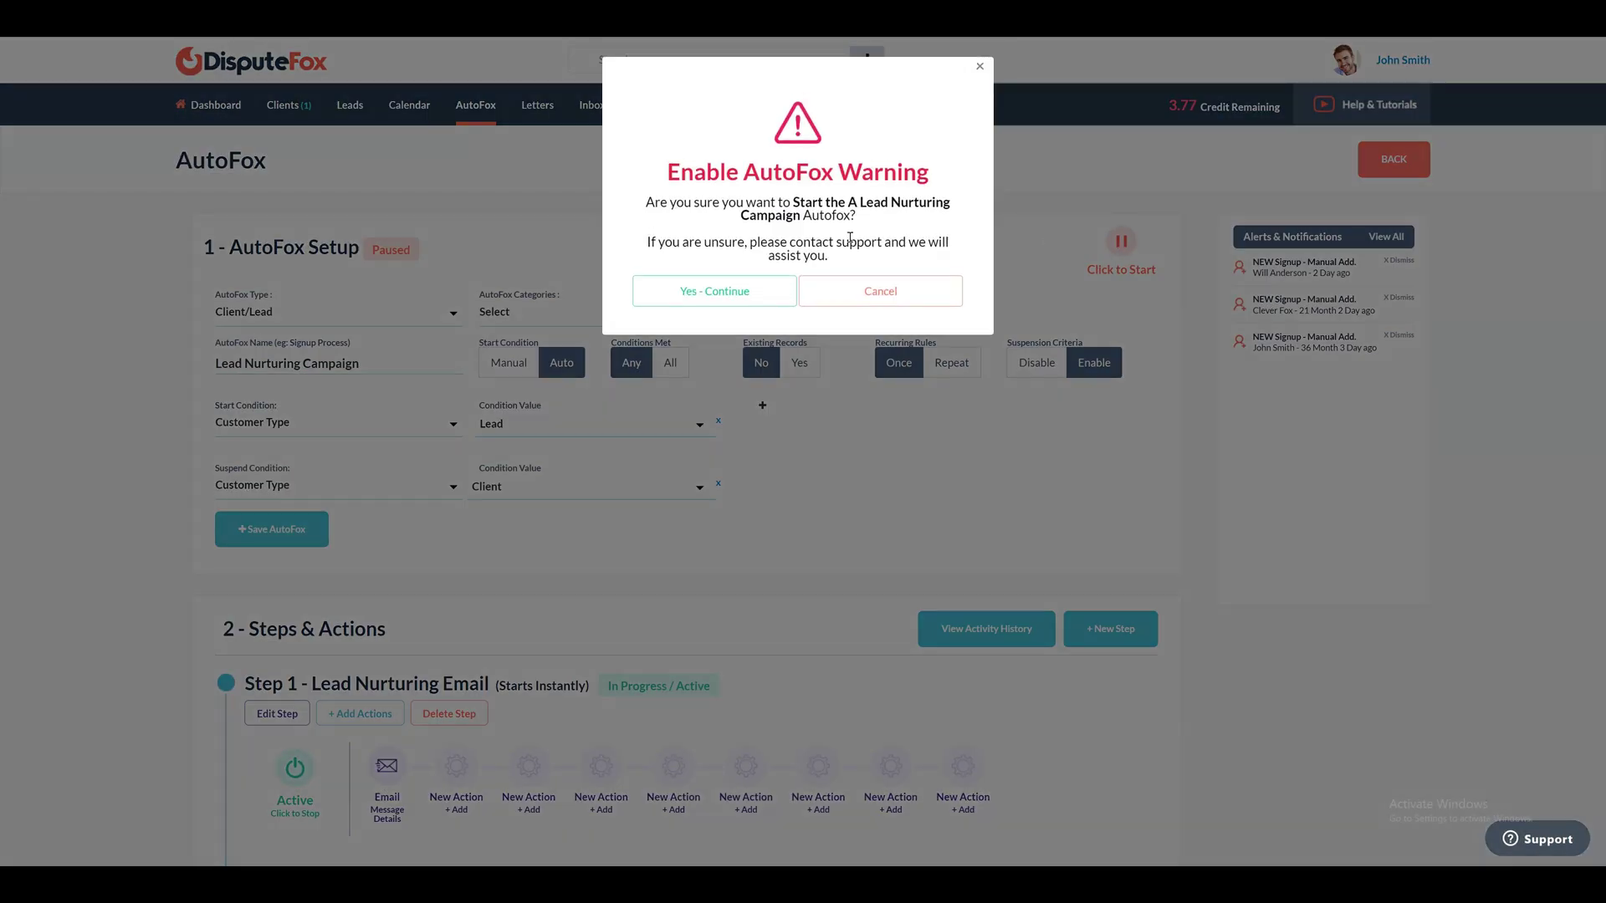
pyautogui.click(718, 292)
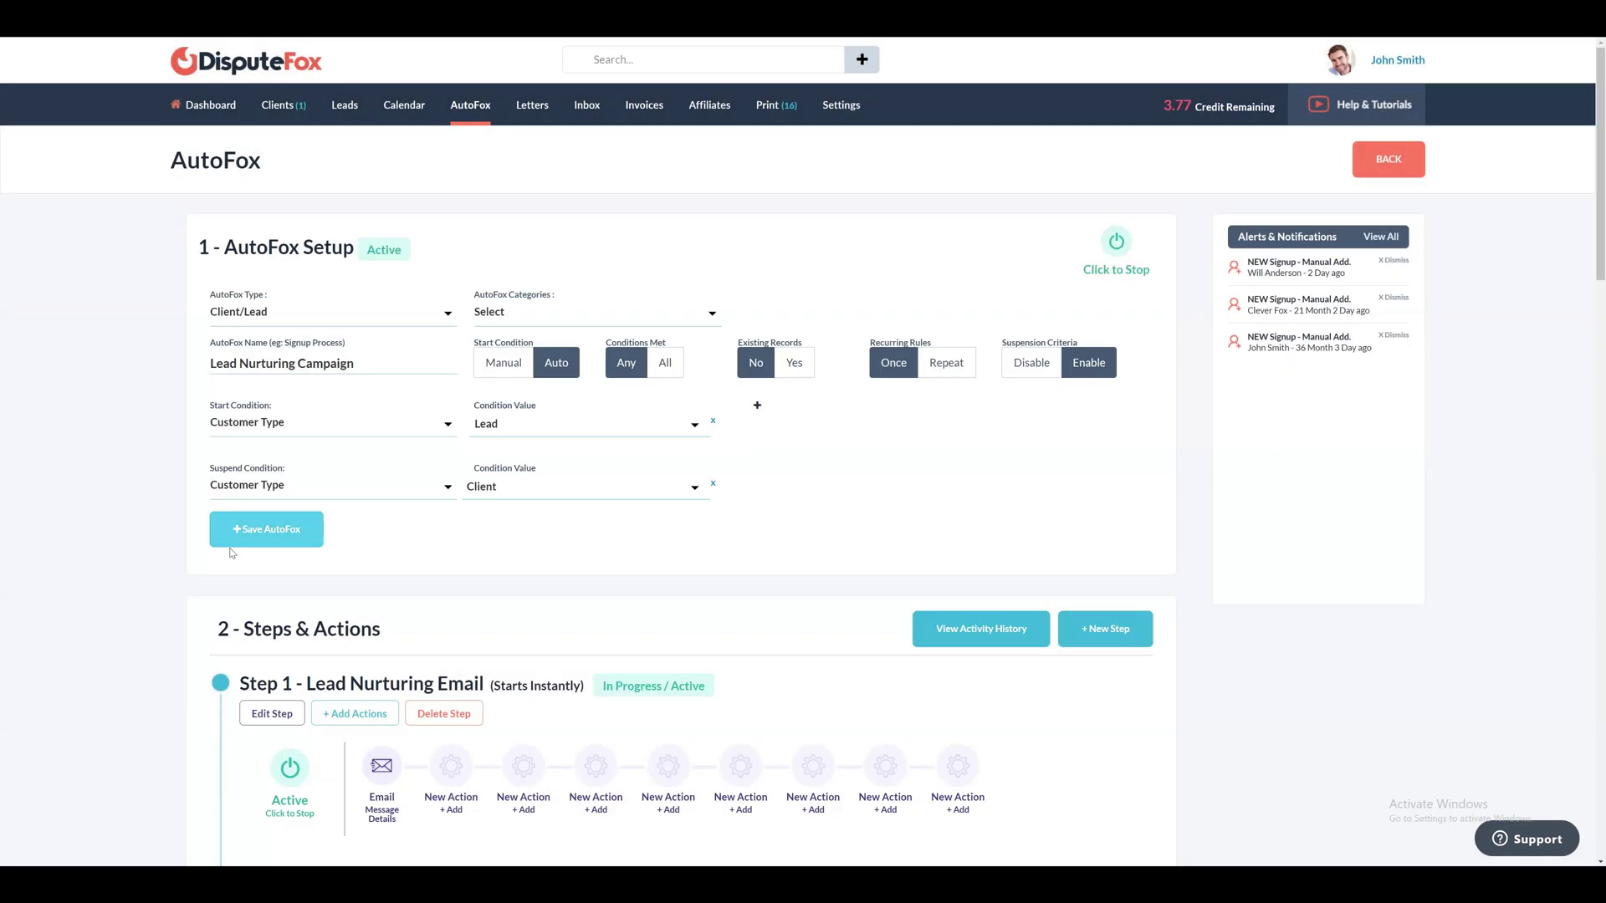
pyautogui.click(259, 532)
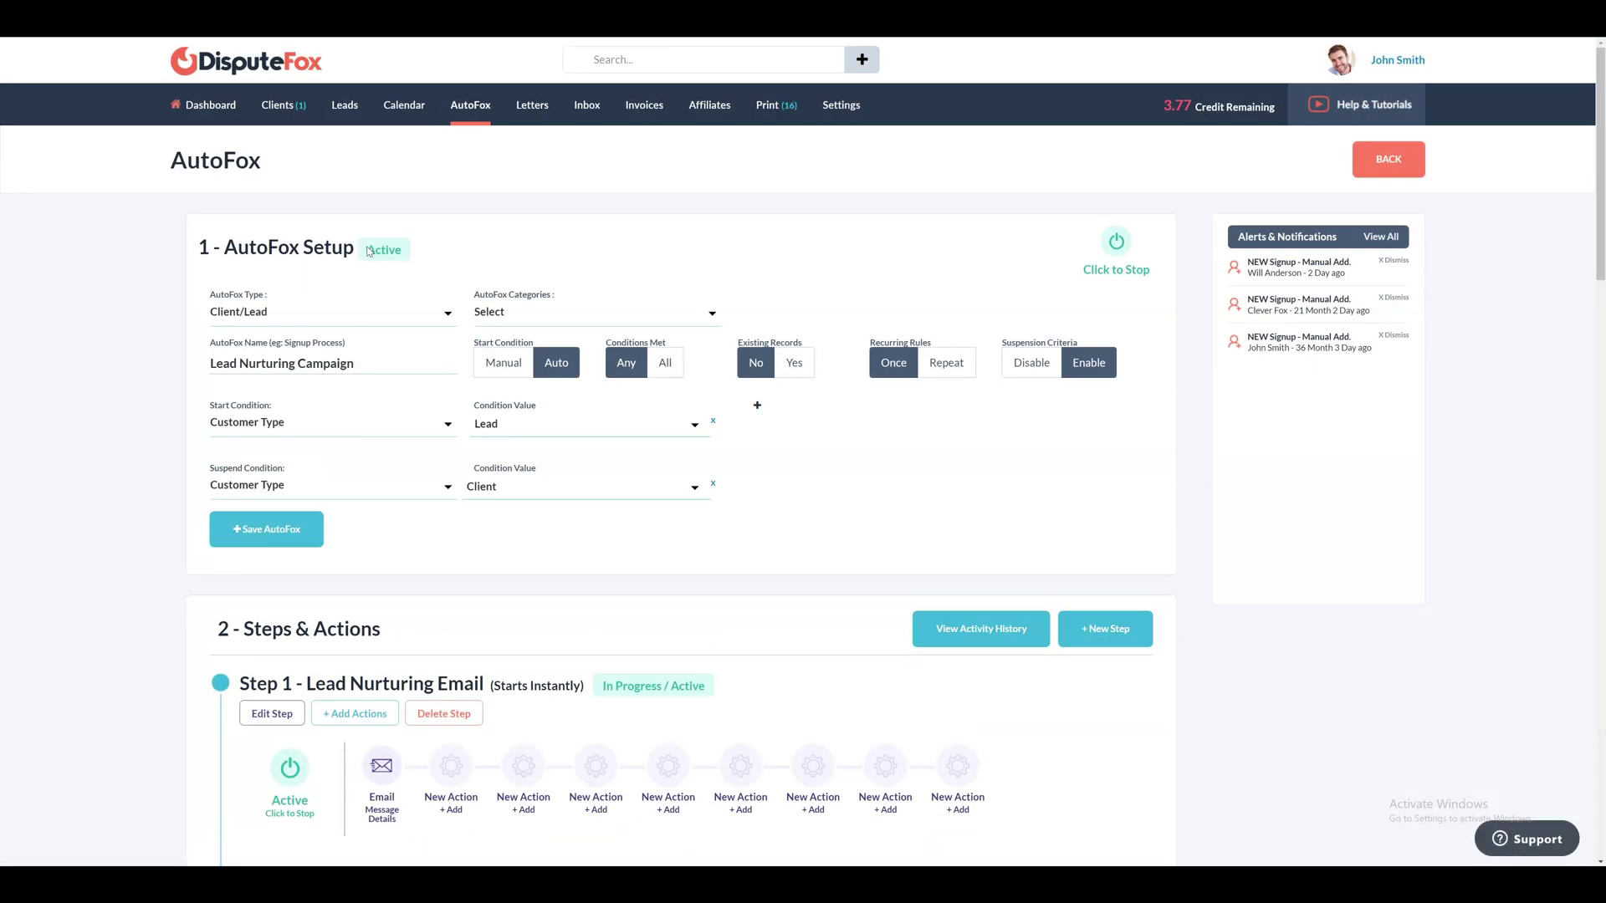
pyautogui.moveTo(368, 251); pyautogui.dragTo(426, 259)
pyautogui.click(512, 318)
pyautogui.scroll(-3, 573, 430)
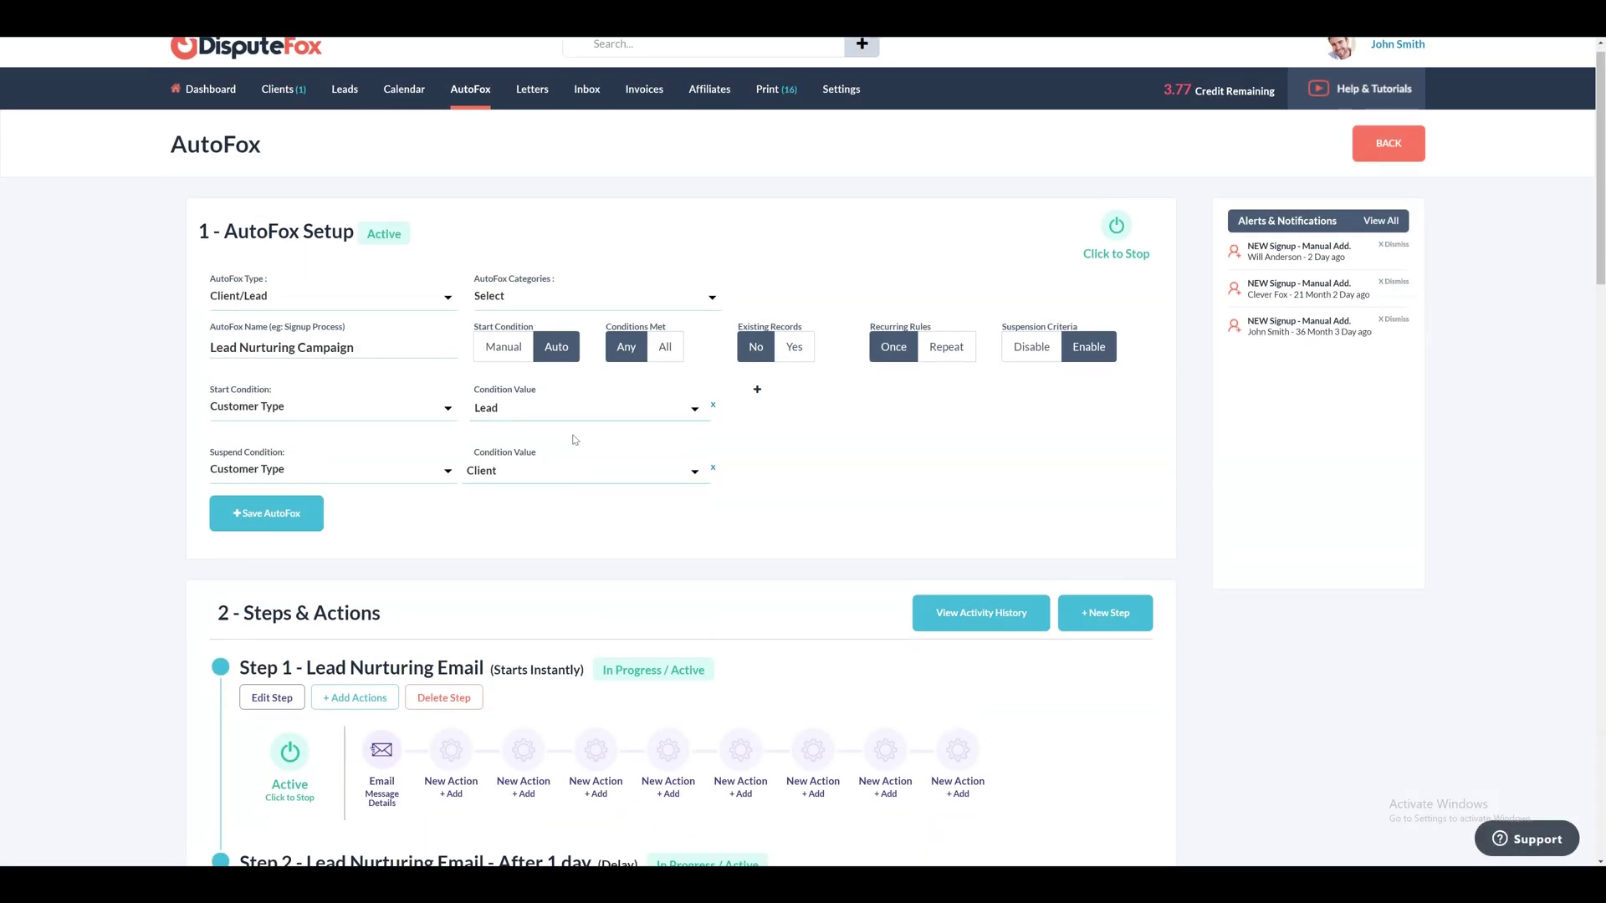
pyautogui.scroll(3, 574, 439)
pyautogui.scroll(1, 574, 439)
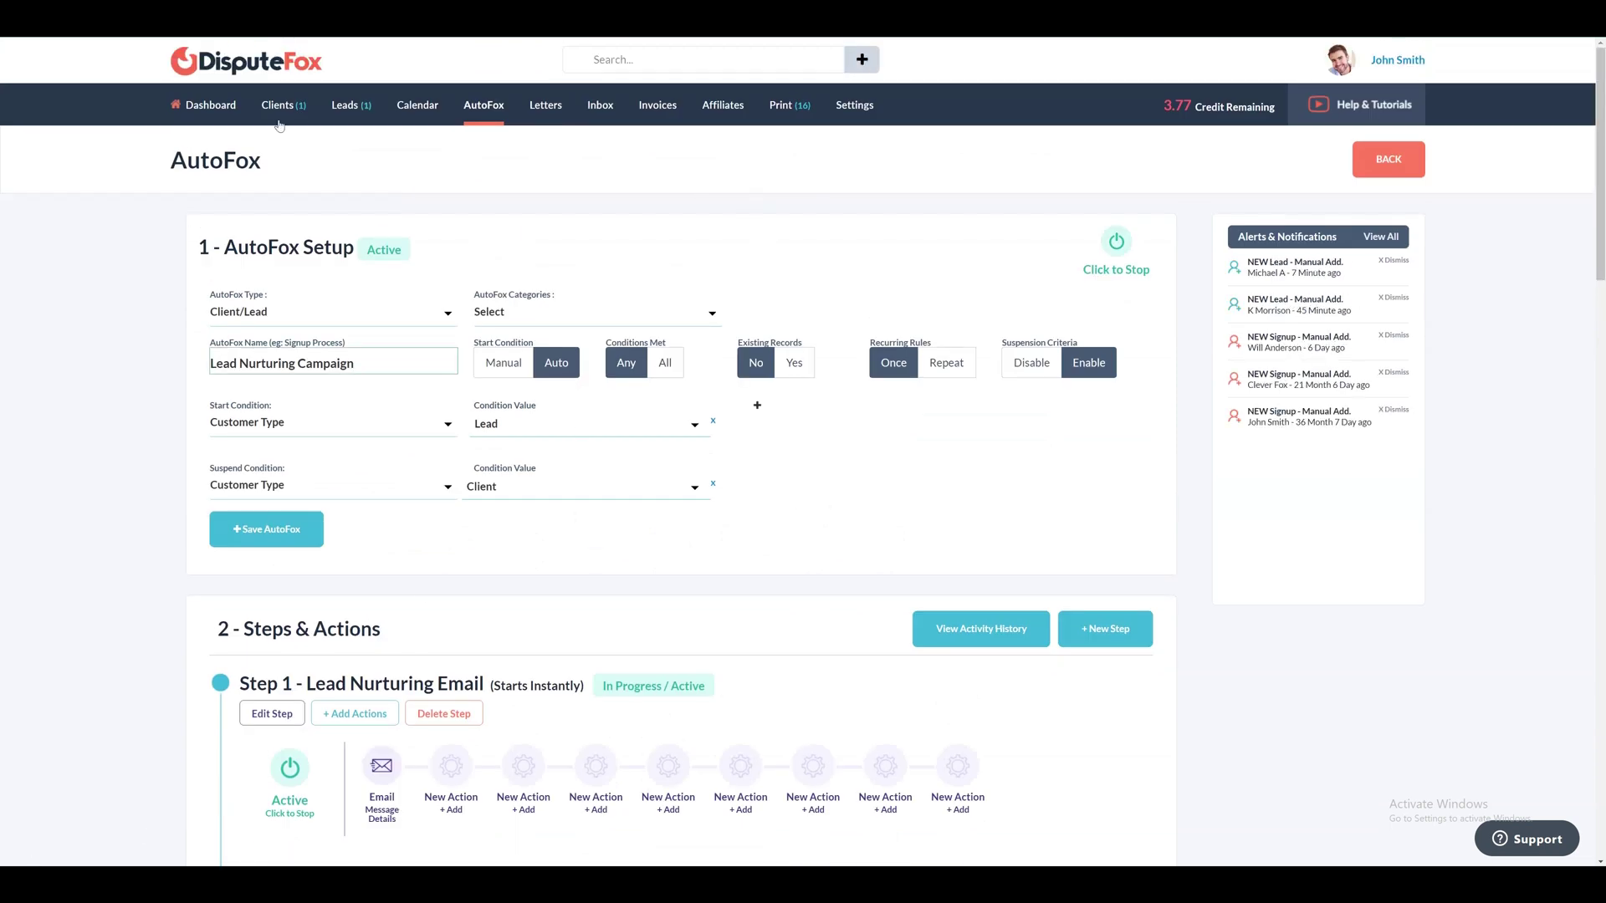
# From the leads list, add a new lead and fill in first name, last name and email
pyautogui.click(358, 112)
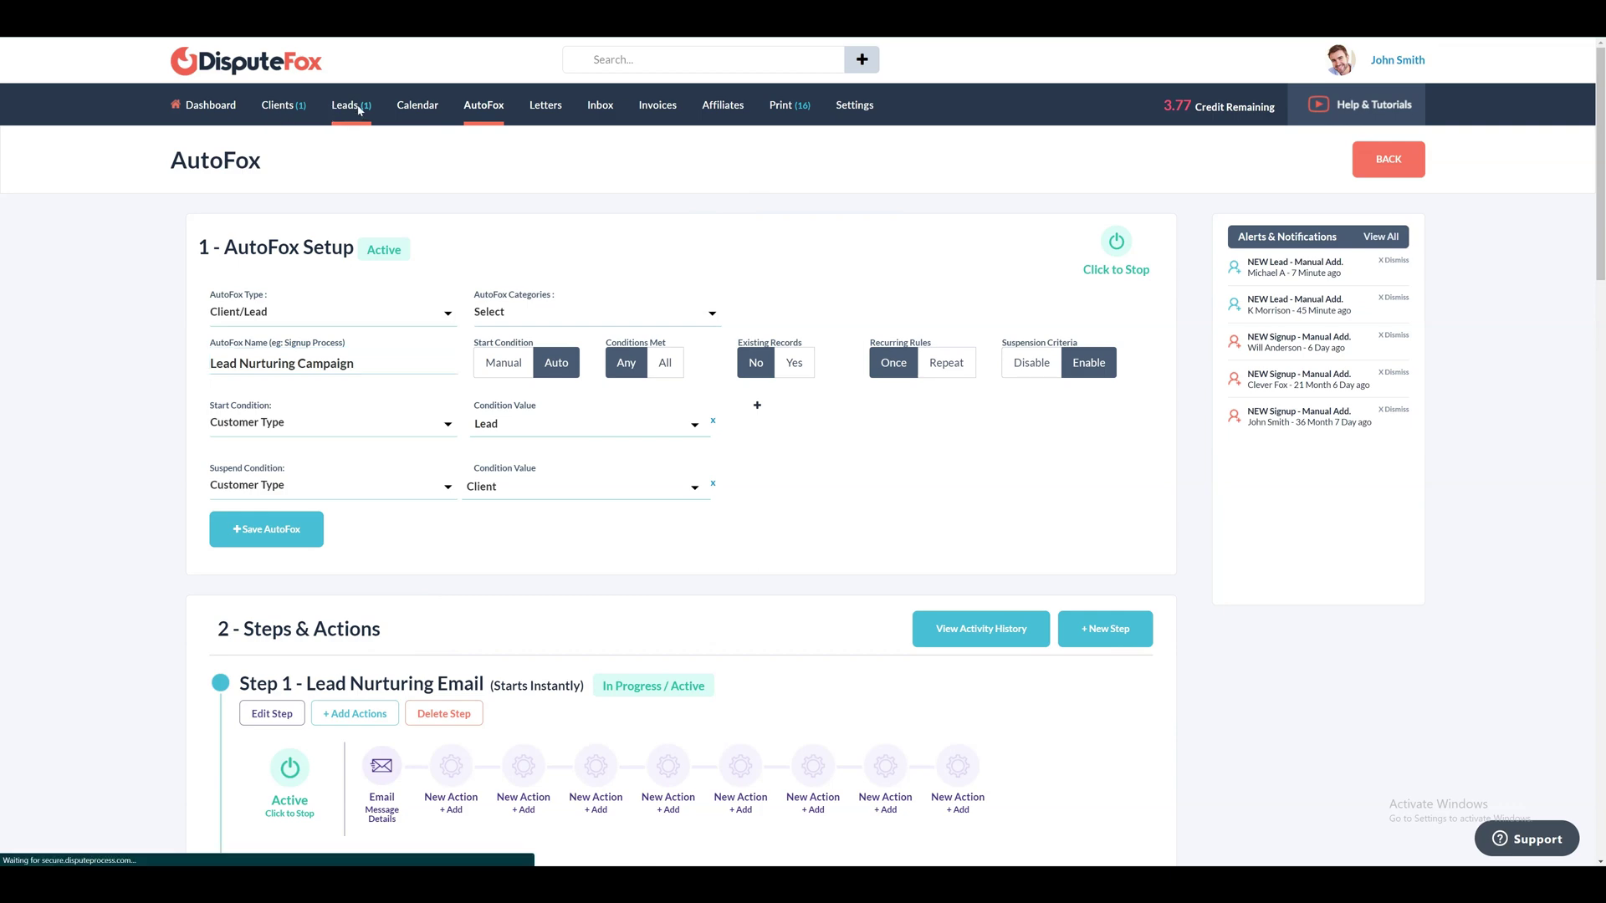
pyautogui.click(1197, 164)
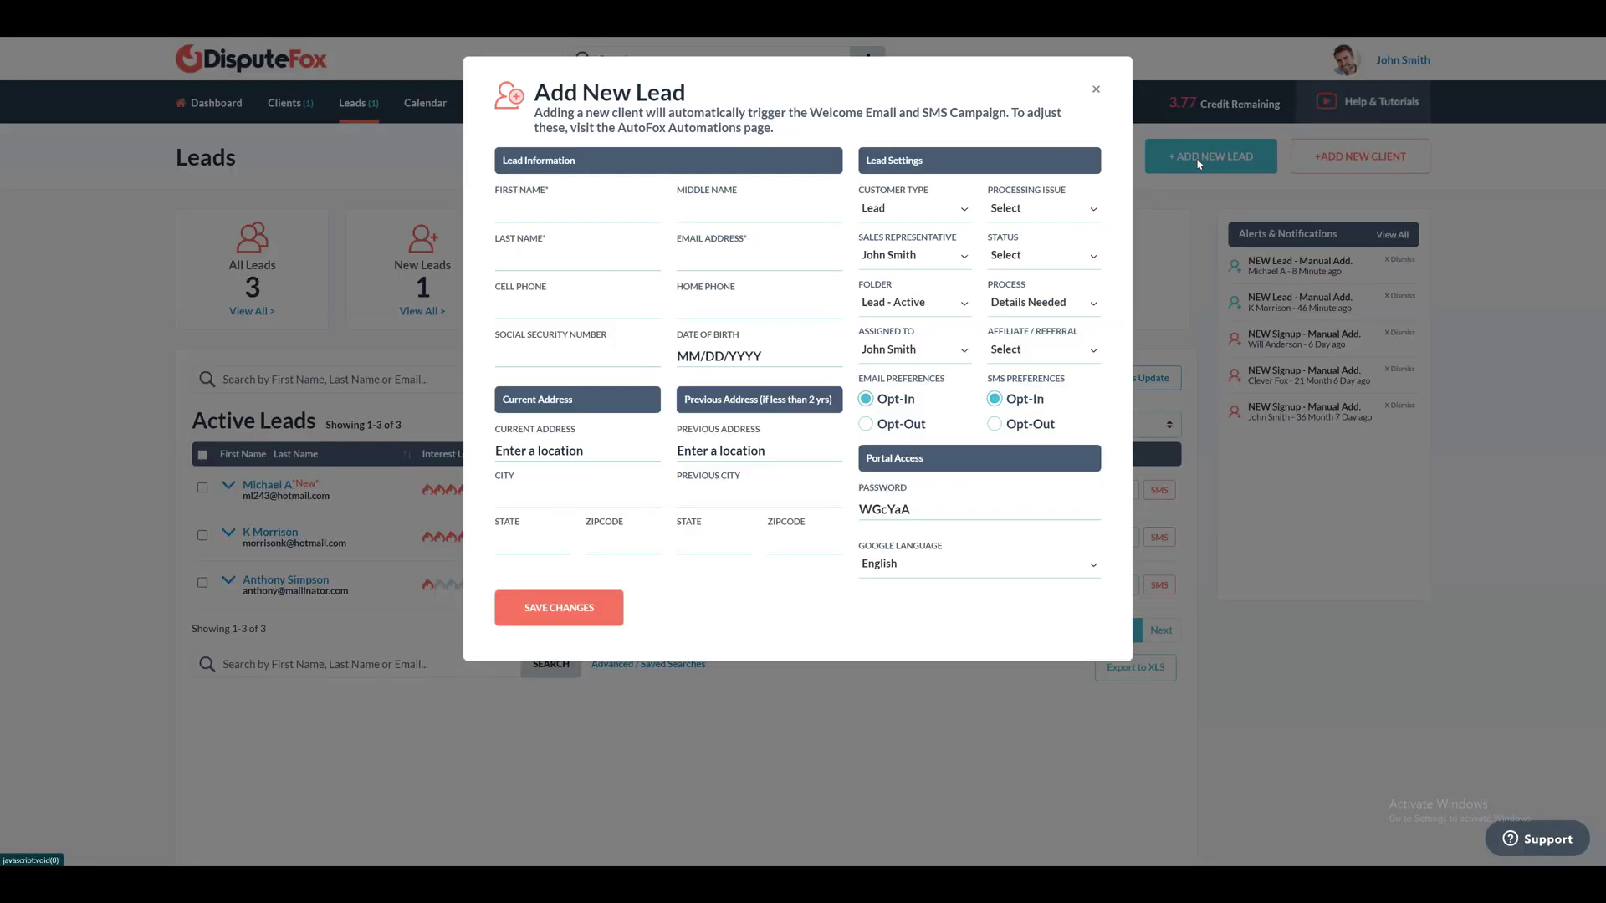
pyautogui.click(608, 208)
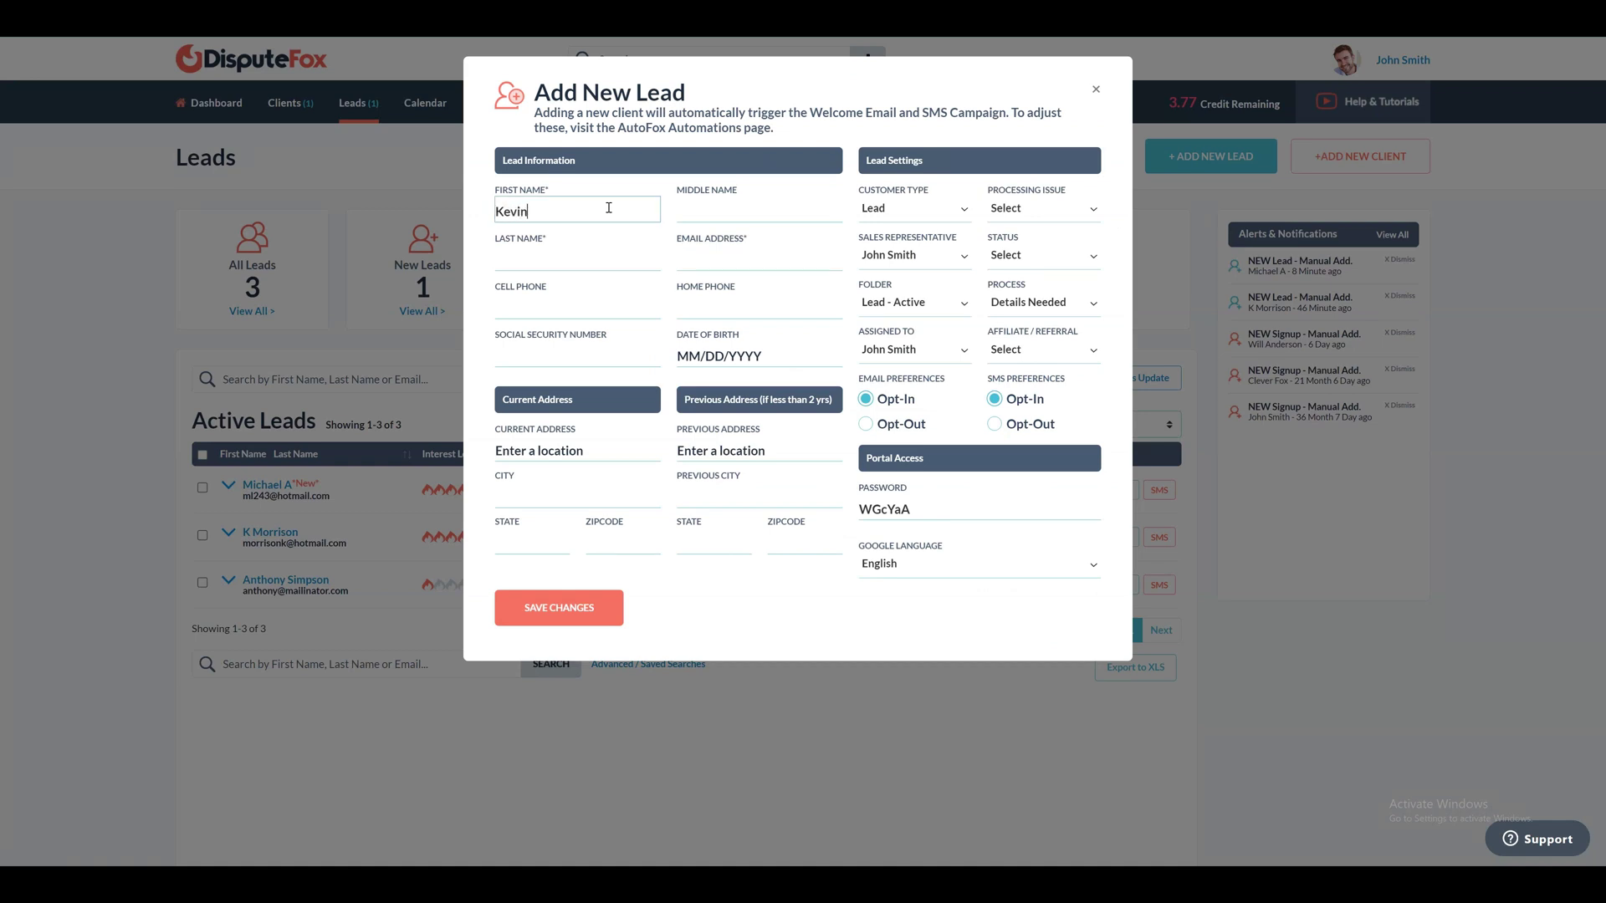
pyautogui.press('Tab')
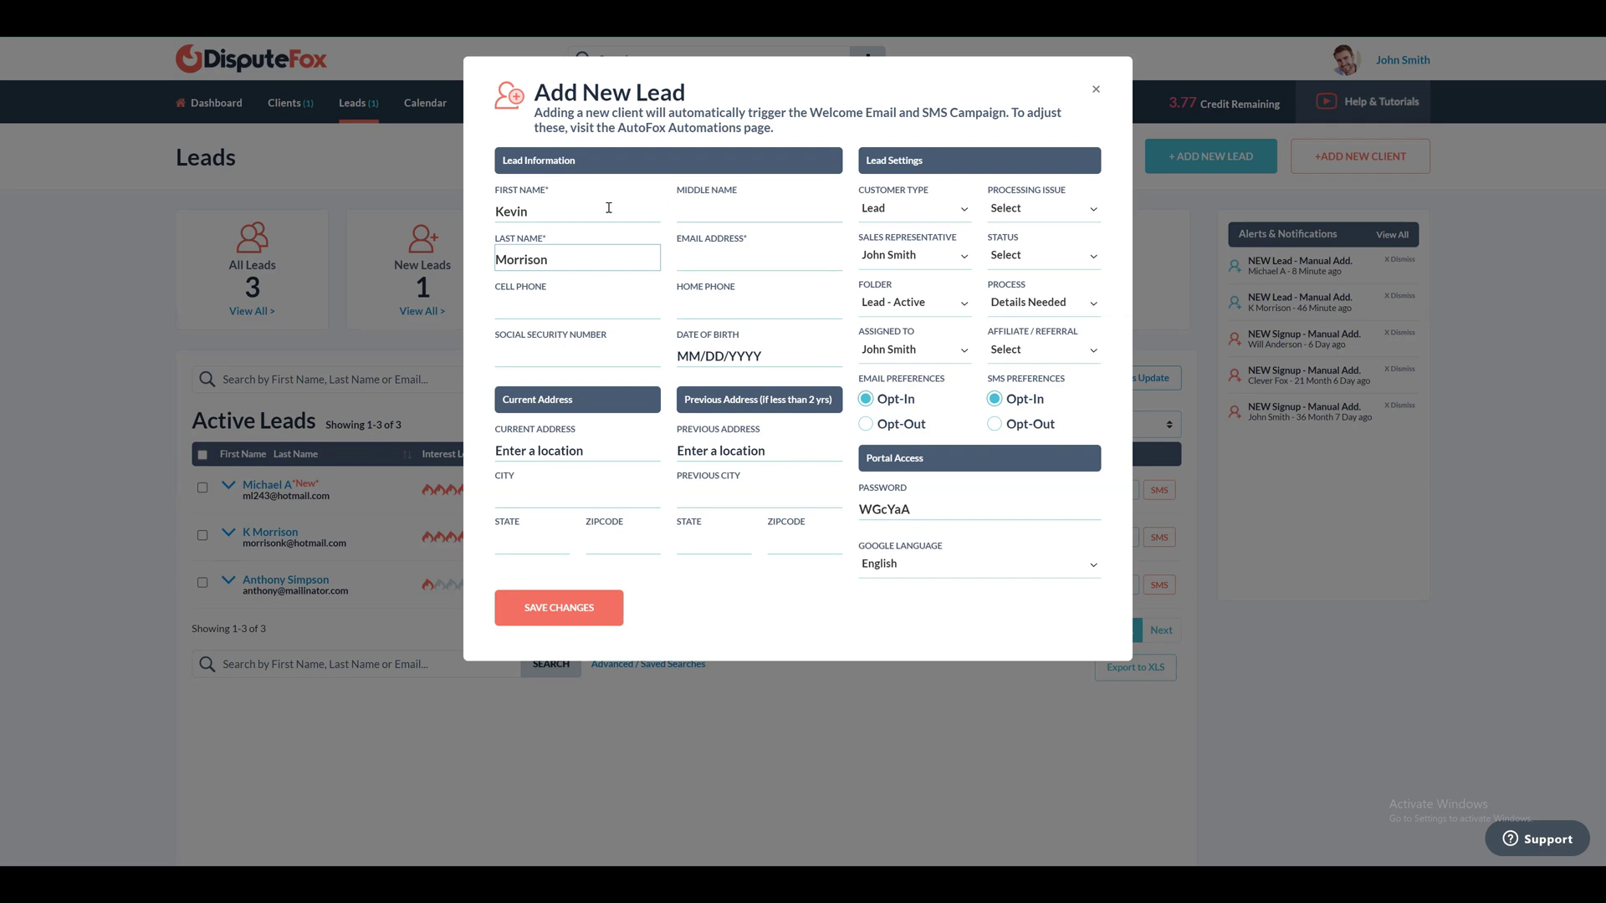
pyautogui.click(750, 252)
pyautogui.hotkey('ctrl', 'v')
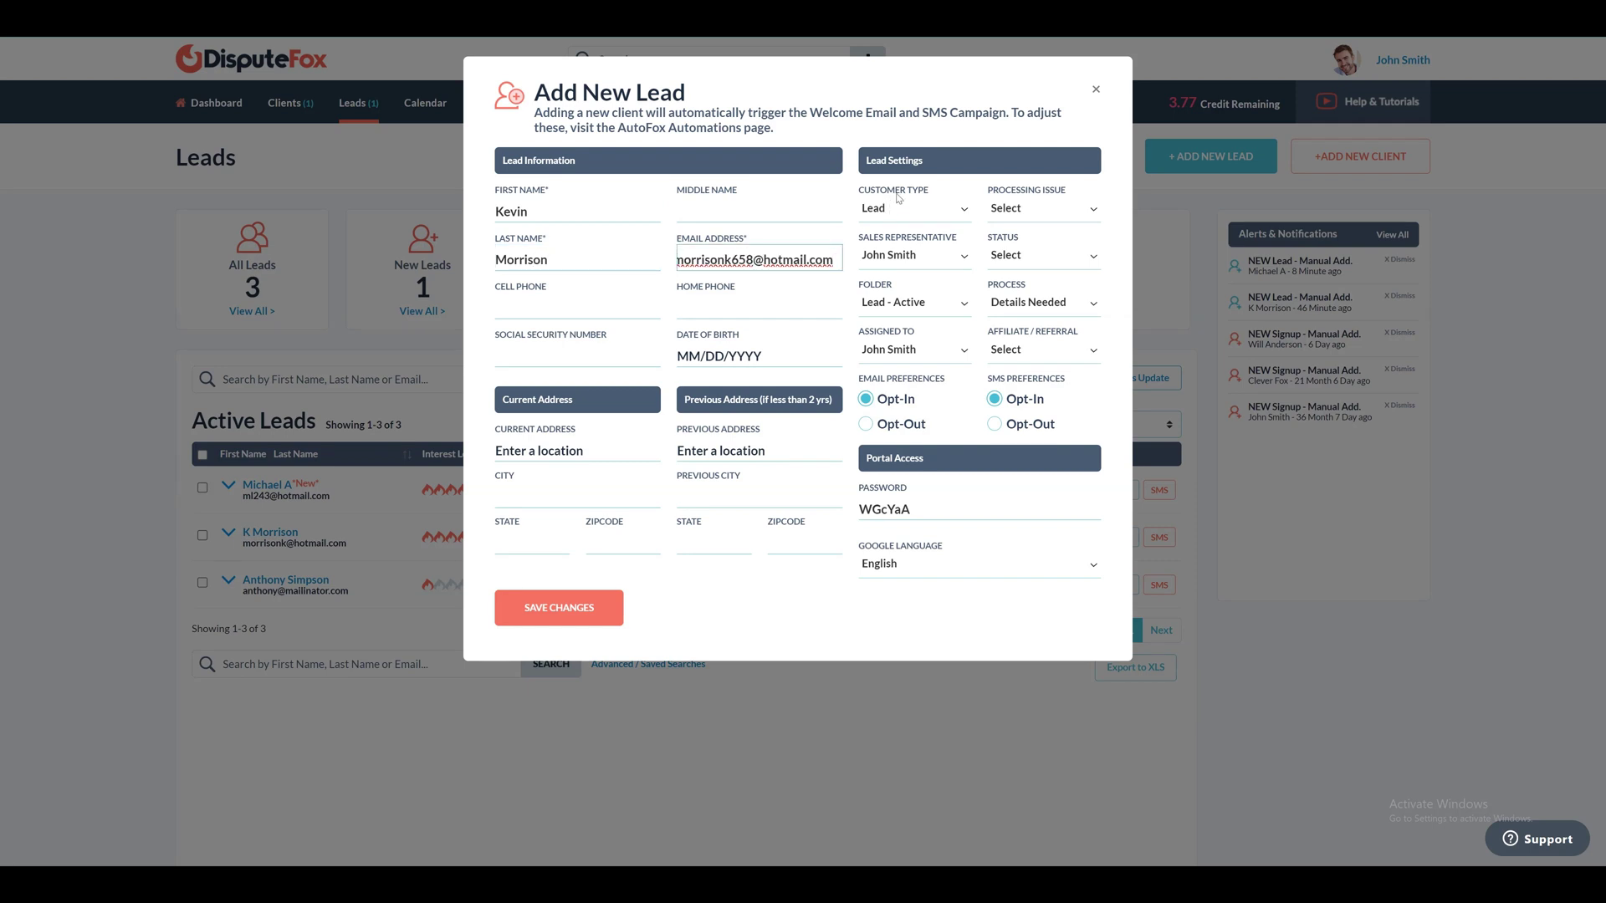
# Keep the customer type as Lead and save the new lead
pyautogui.moveTo(929, 191); pyautogui.dragTo(883, 201)
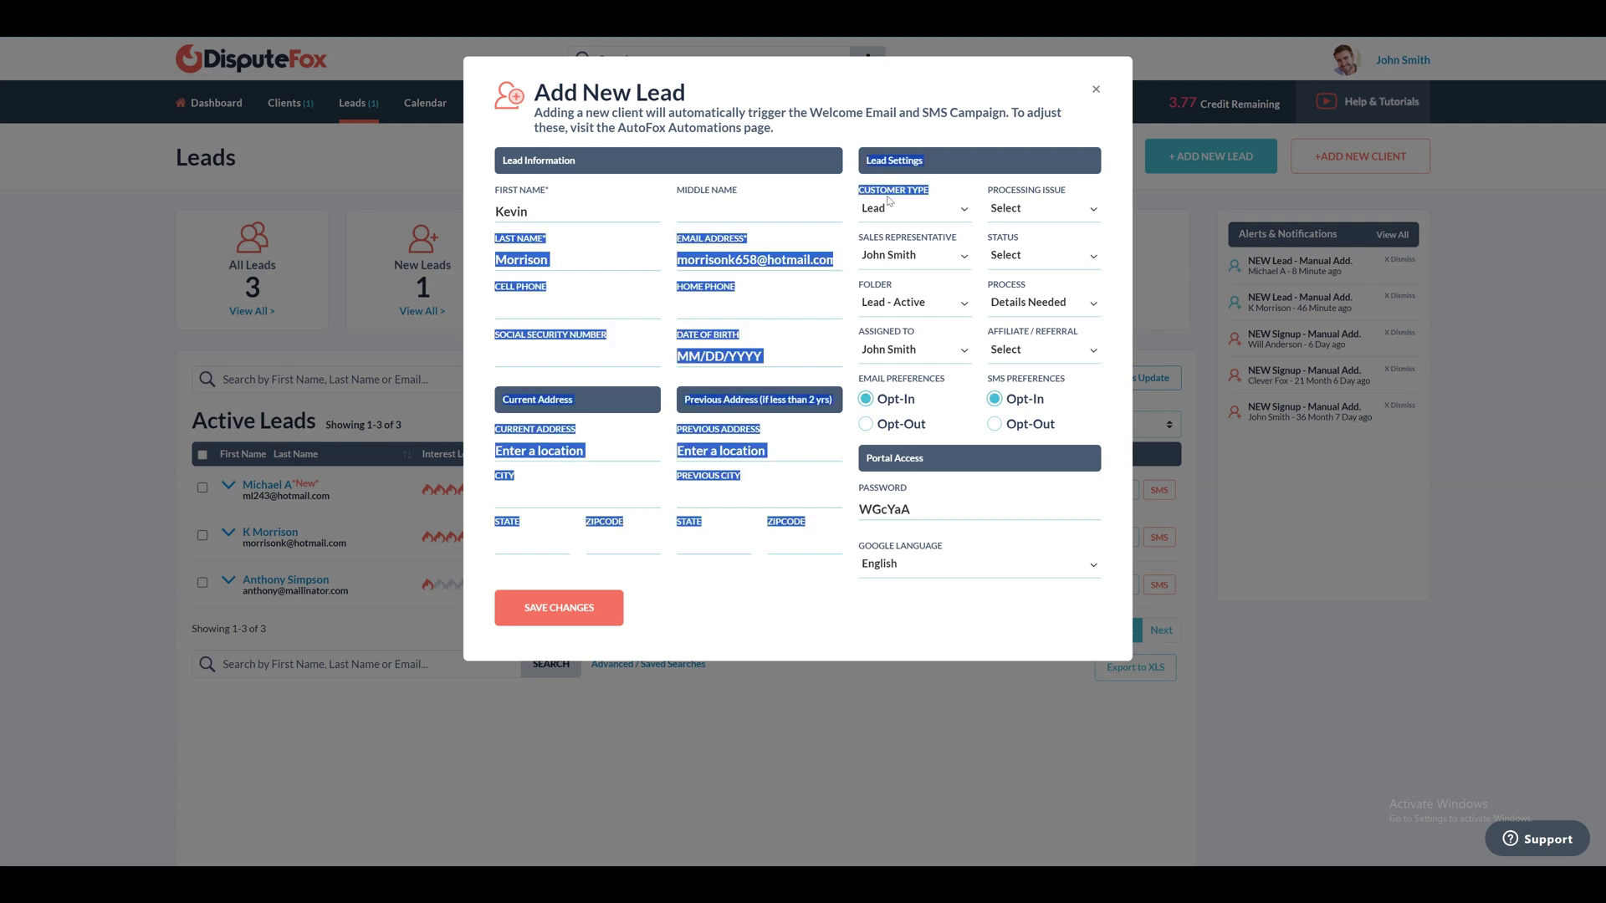
pyautogui.click(893, 205)
pyautogui.click(900, 215)
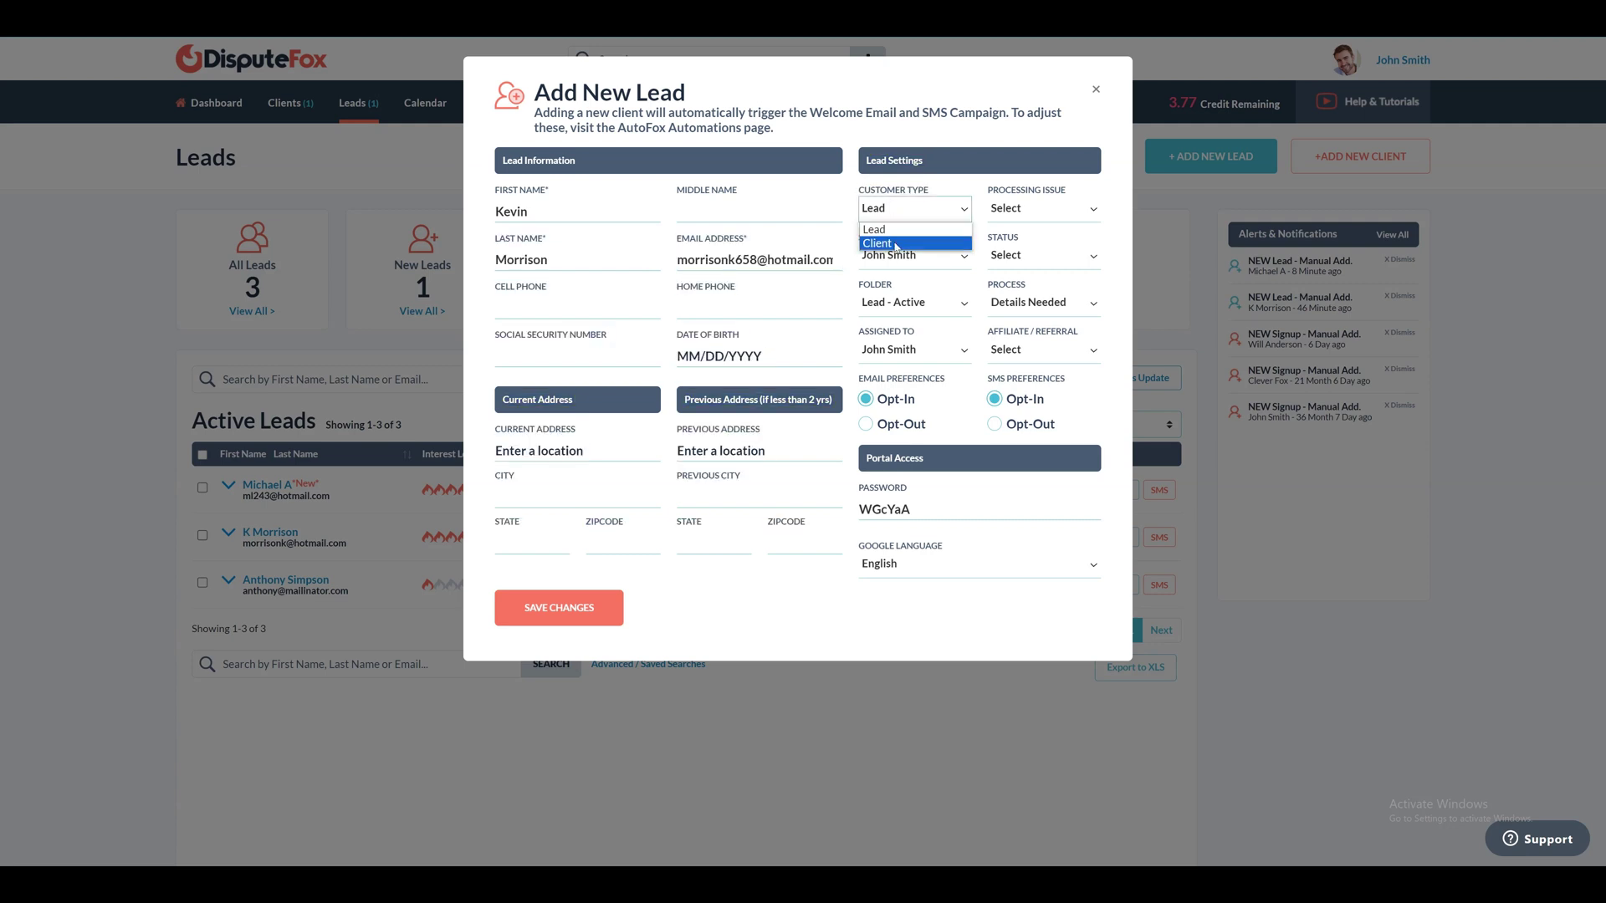
pyautogui.click(896, 235)
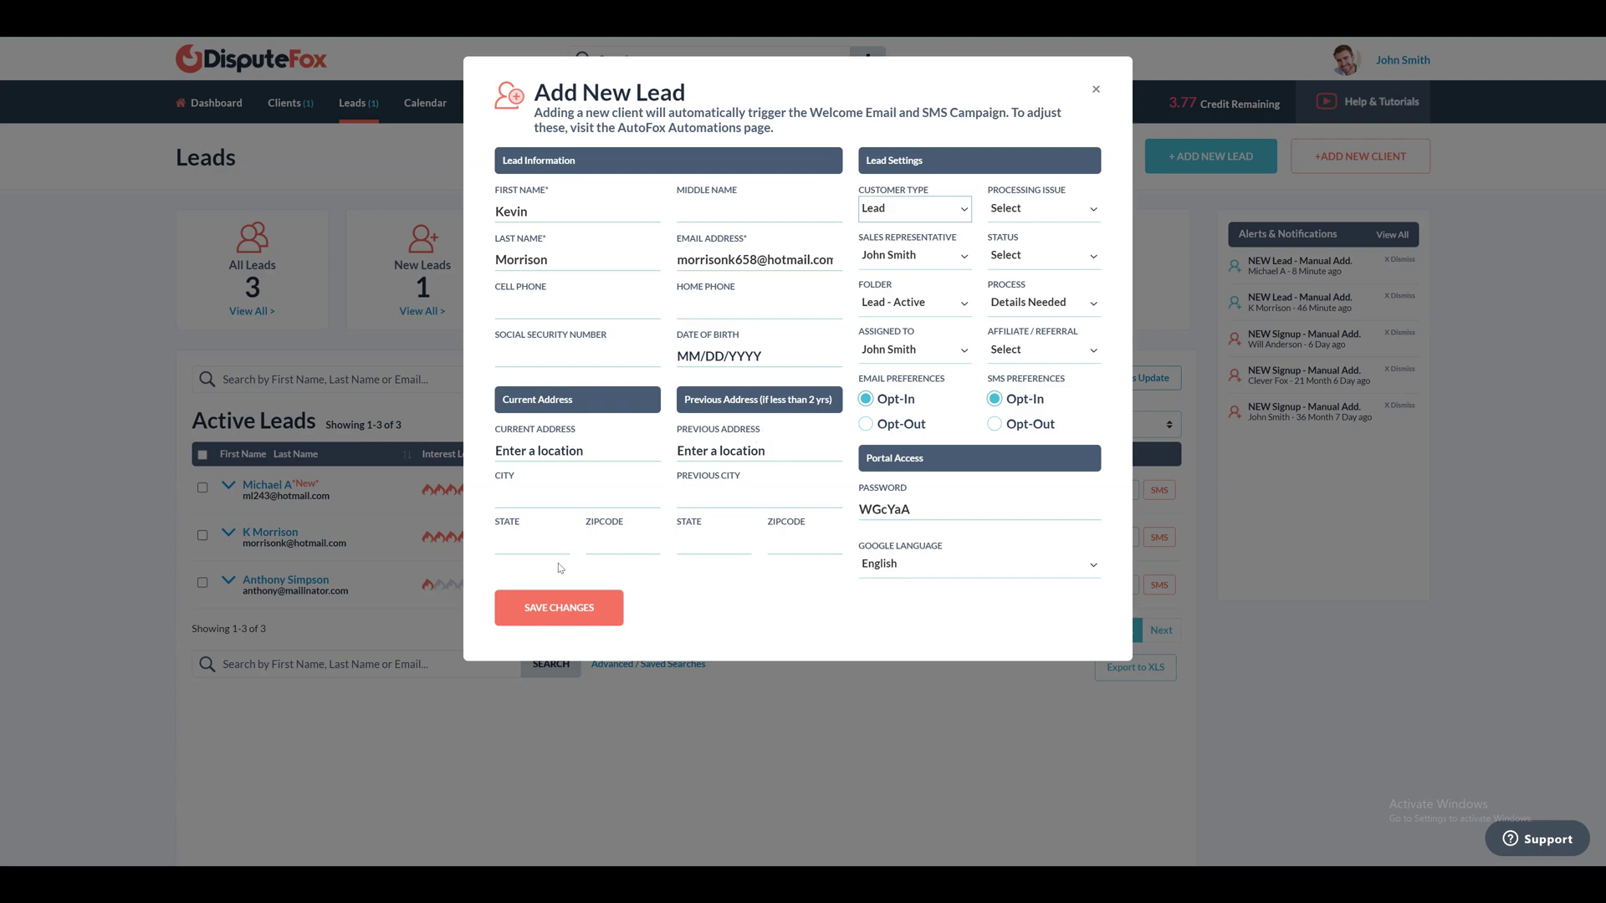
pyautogui.click(559, 608)
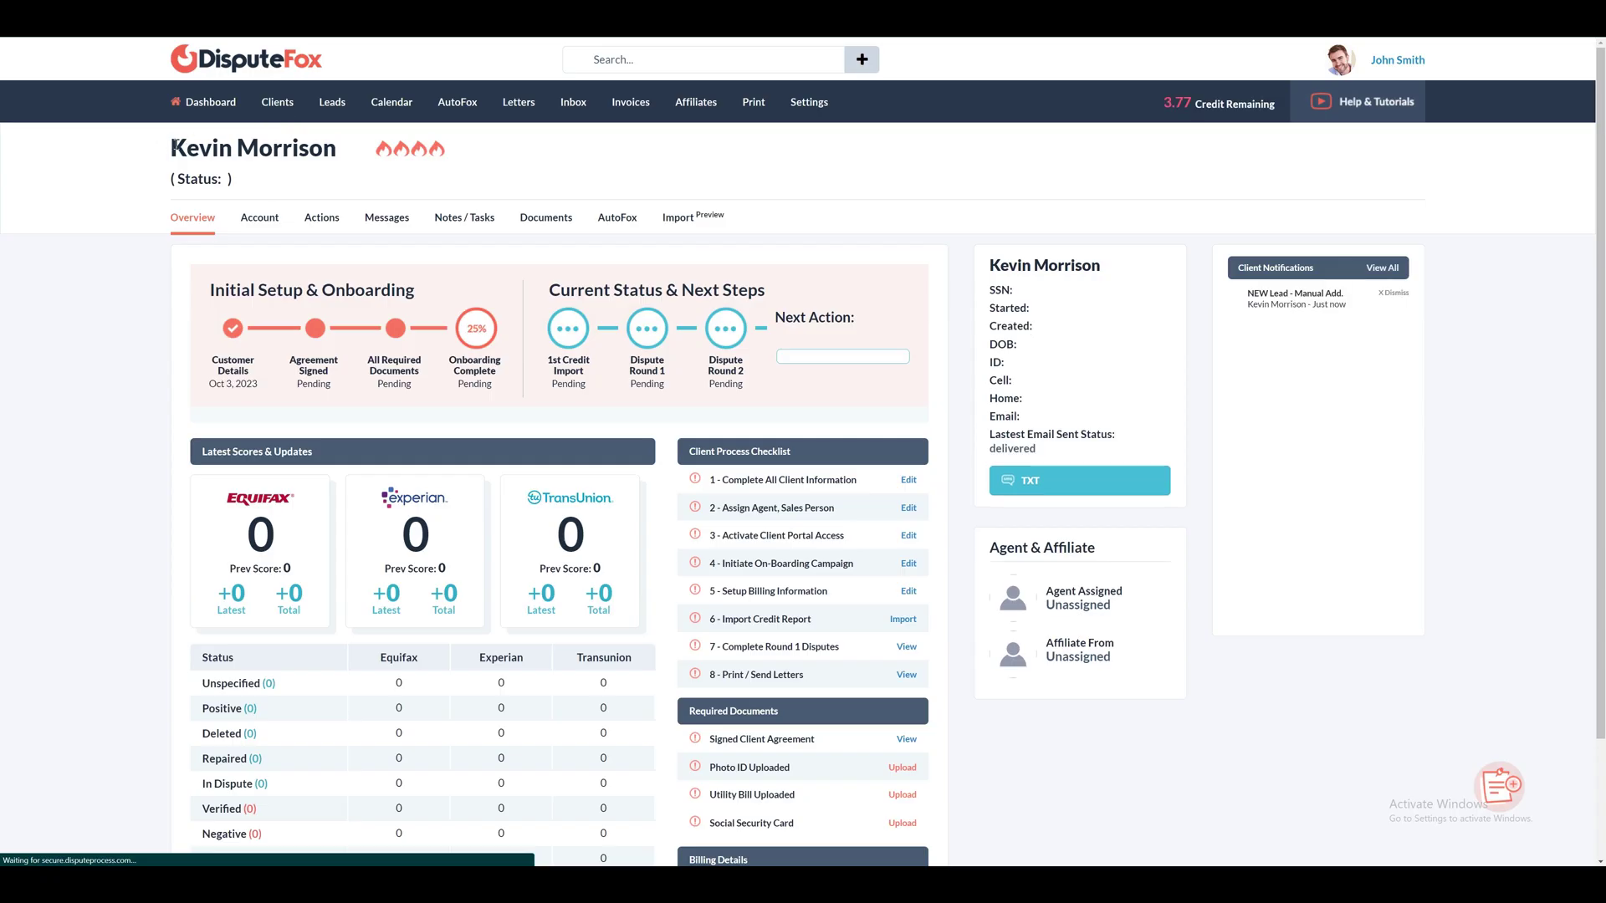
# Open the lead's AutoFox tab and find the running Lead Nurturing Campaign under Active Autofox
pyautogui.click(341, 148)
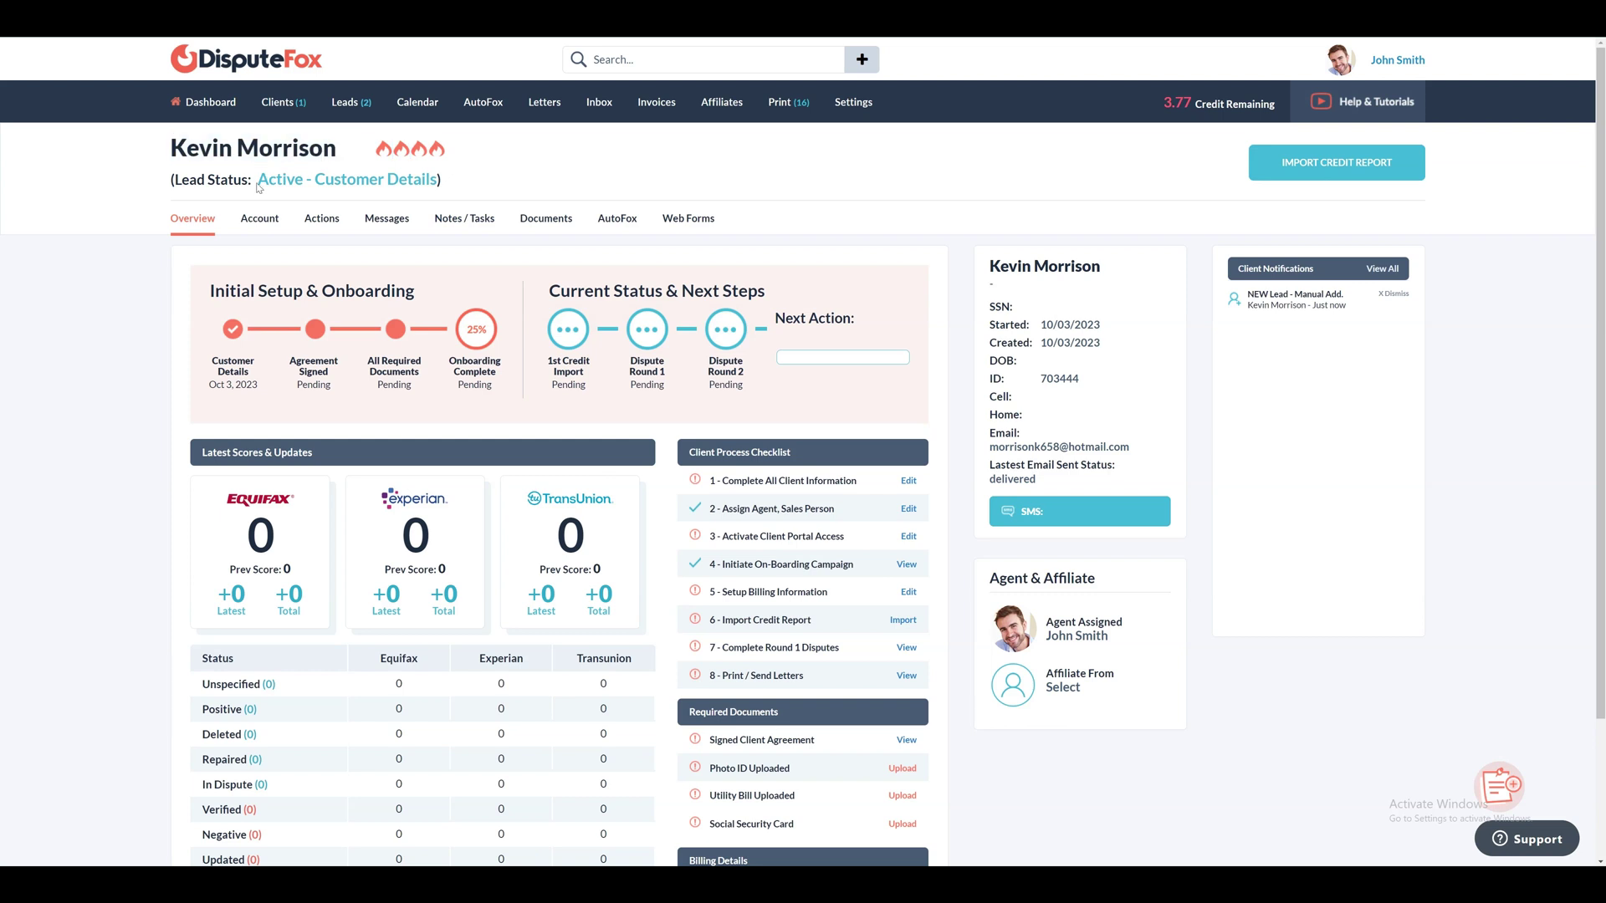
pyautogui.moveTo(257, 185); pyautogui.dragTo(447, 181)
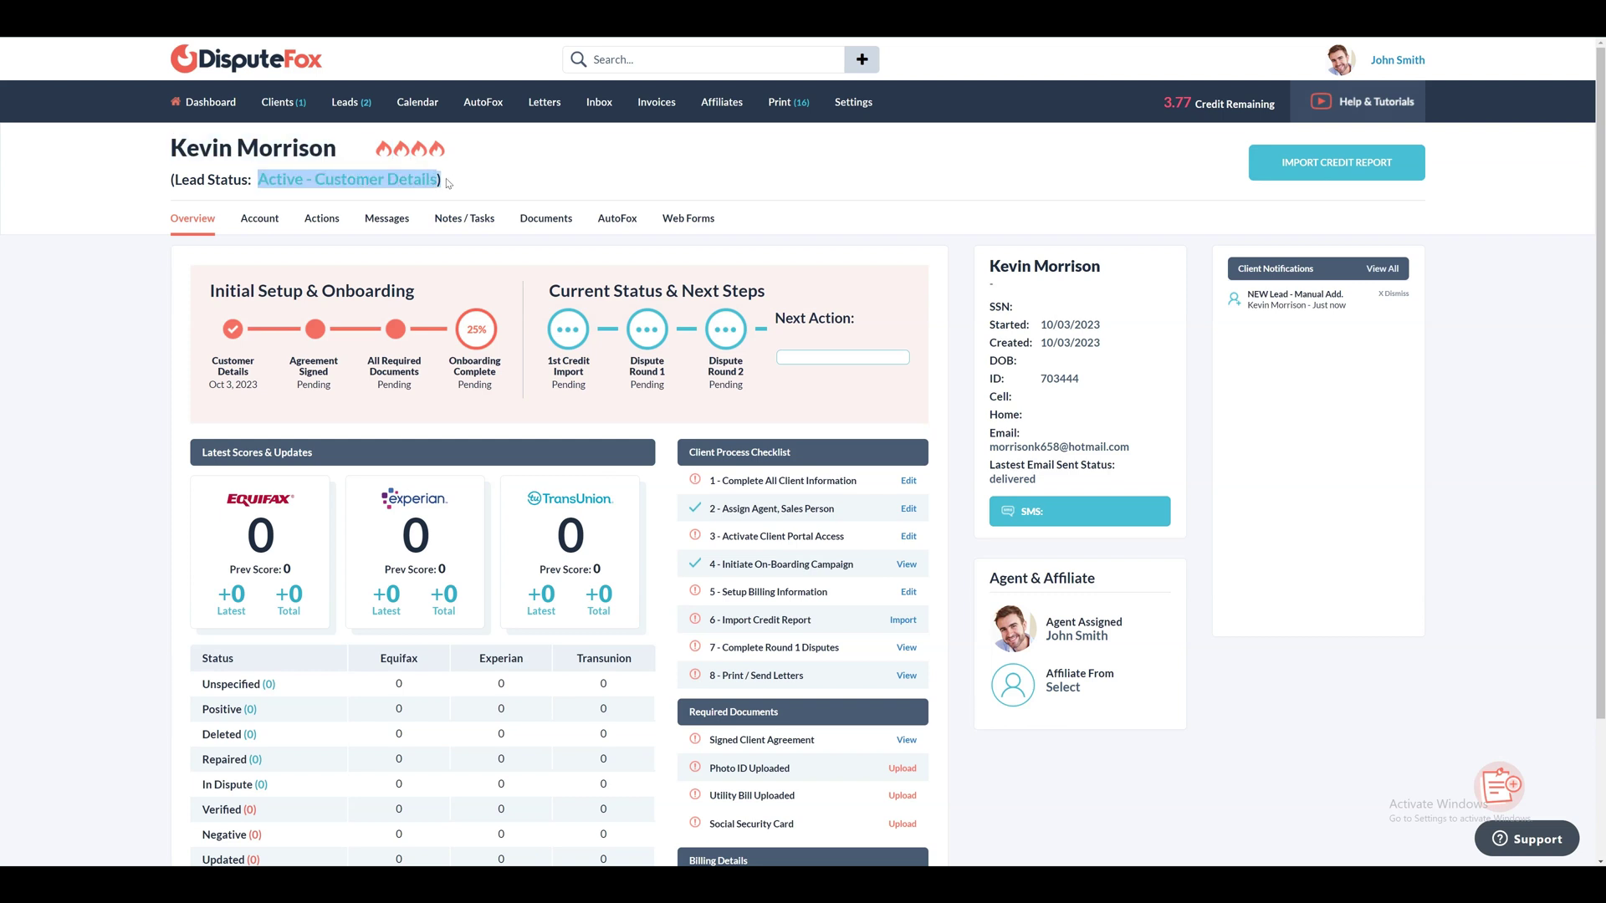
pyautogui.click(527, 173)
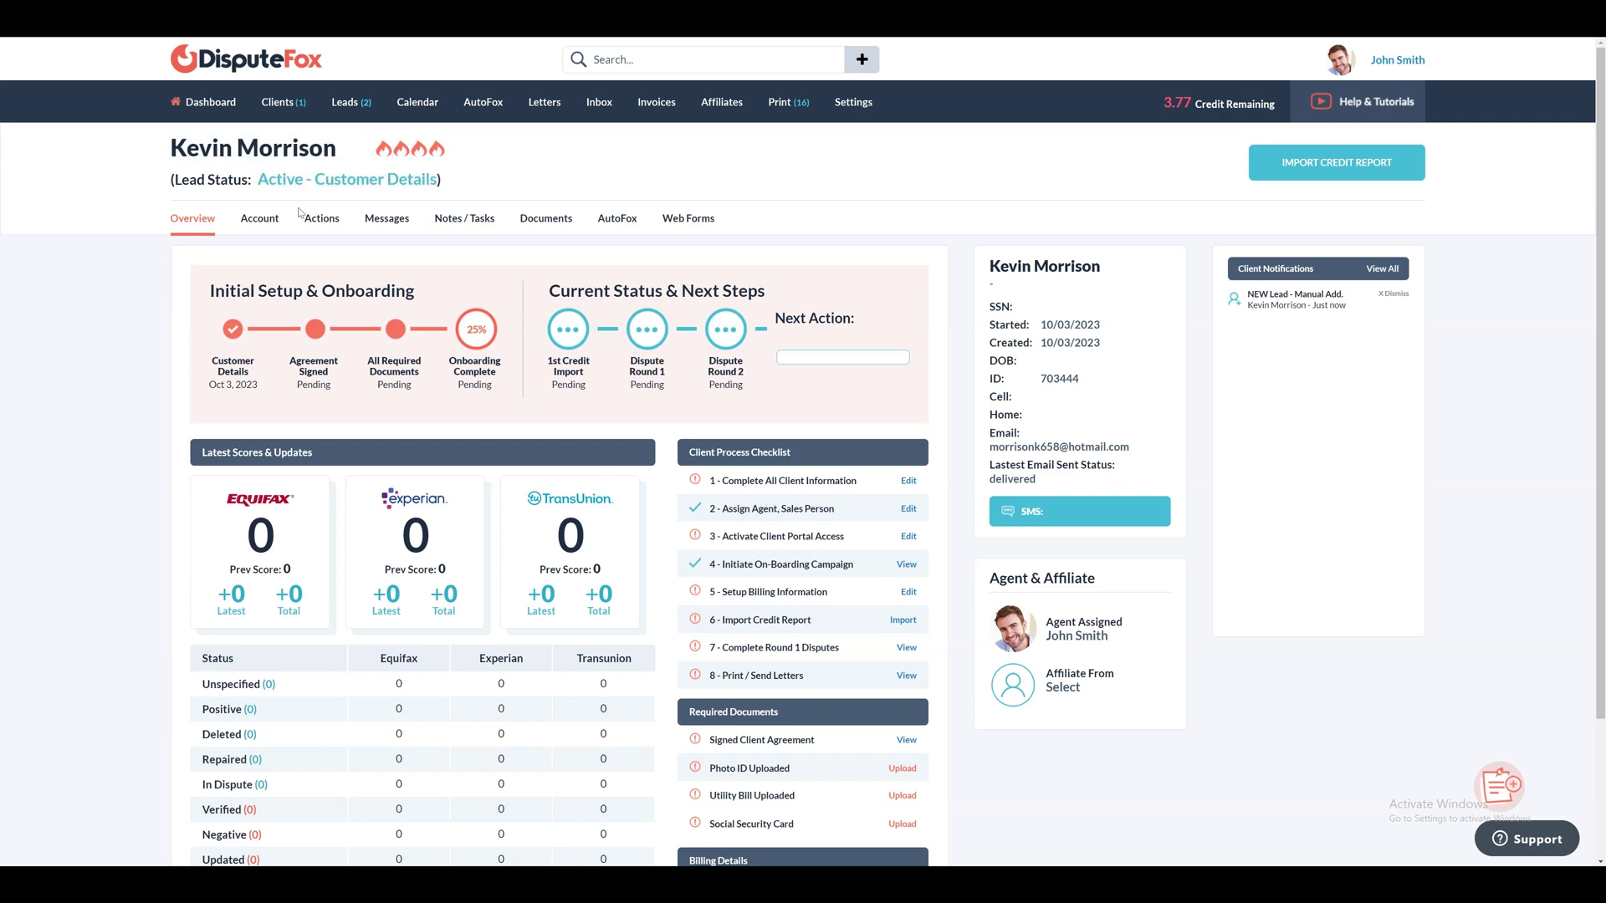
pyautogui.click(625, 223)
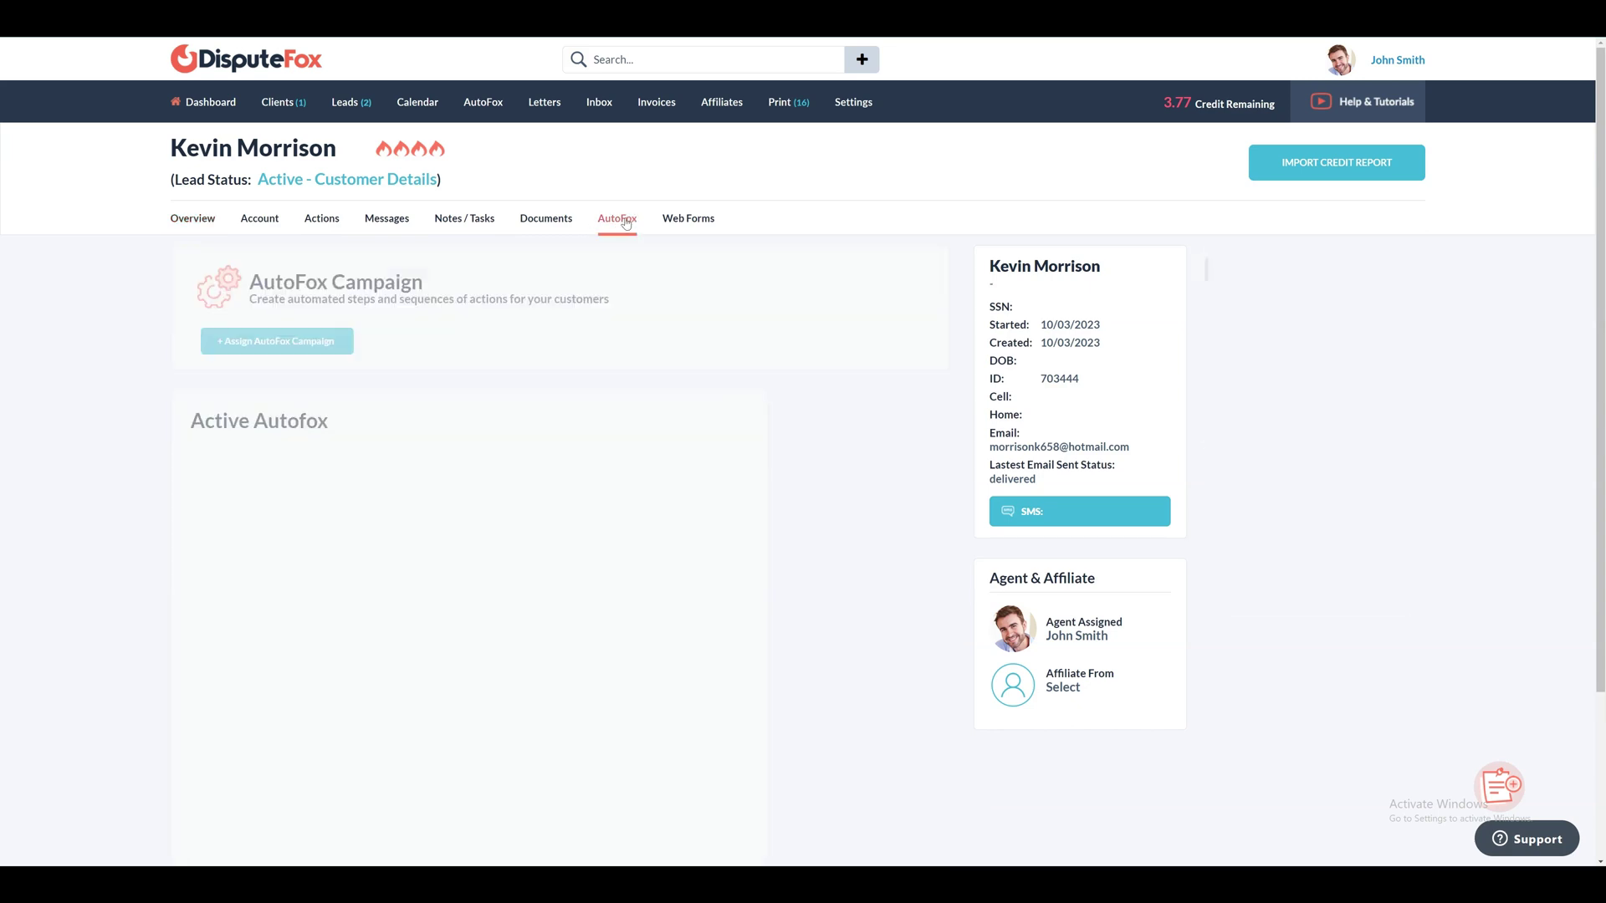
pyautogui.scroll(-2, 544, 360)
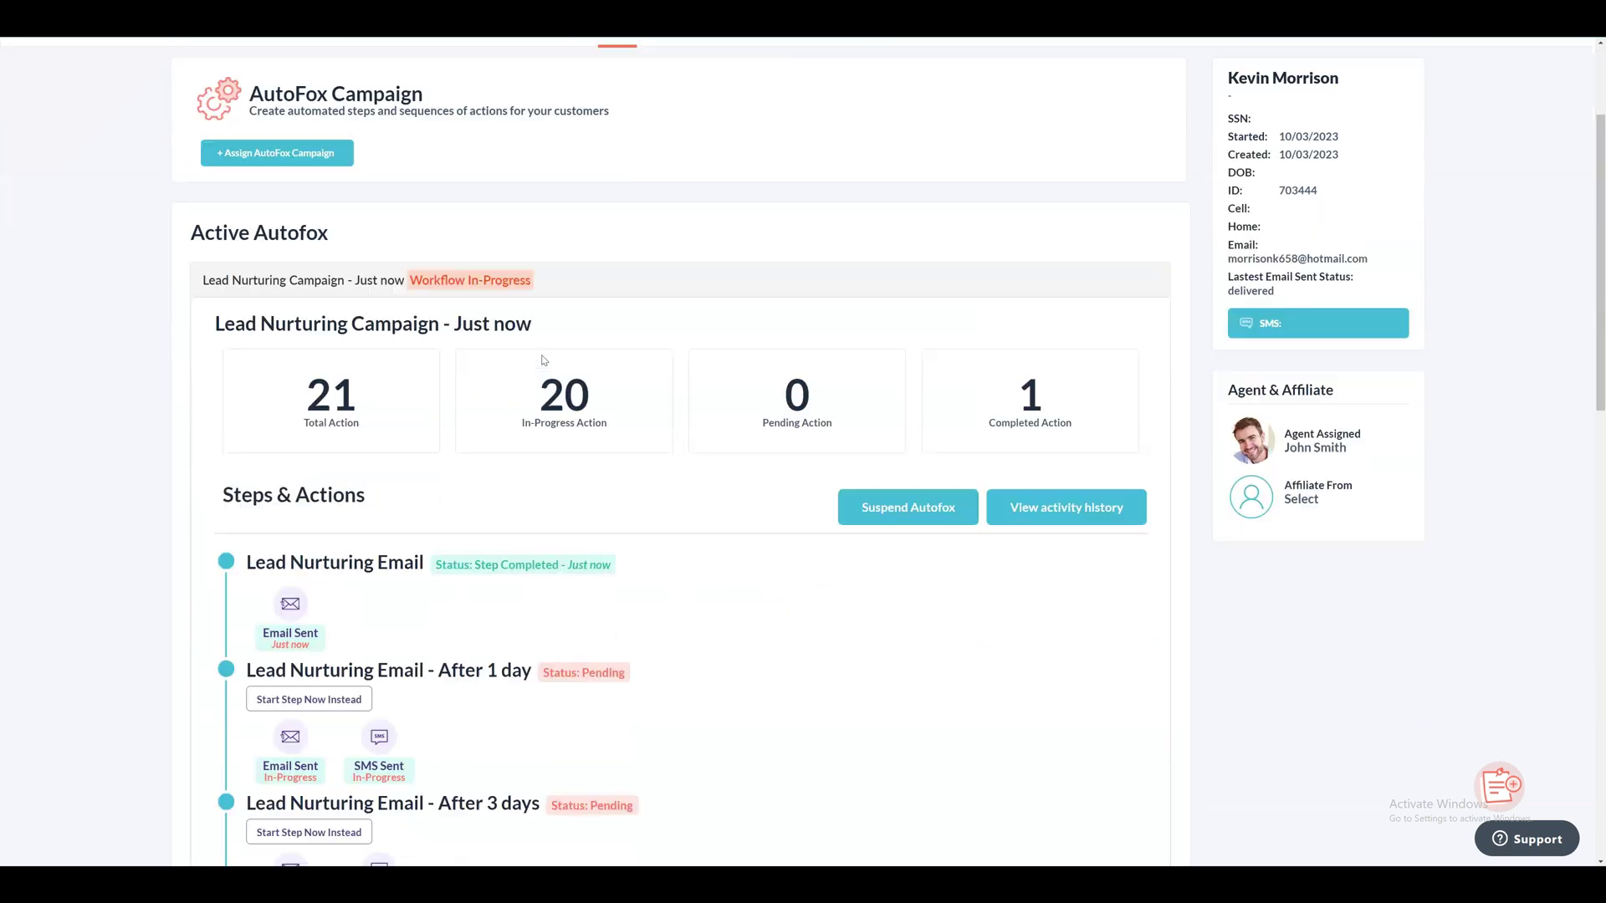
pyautogui.scroll(1, 544, 360)
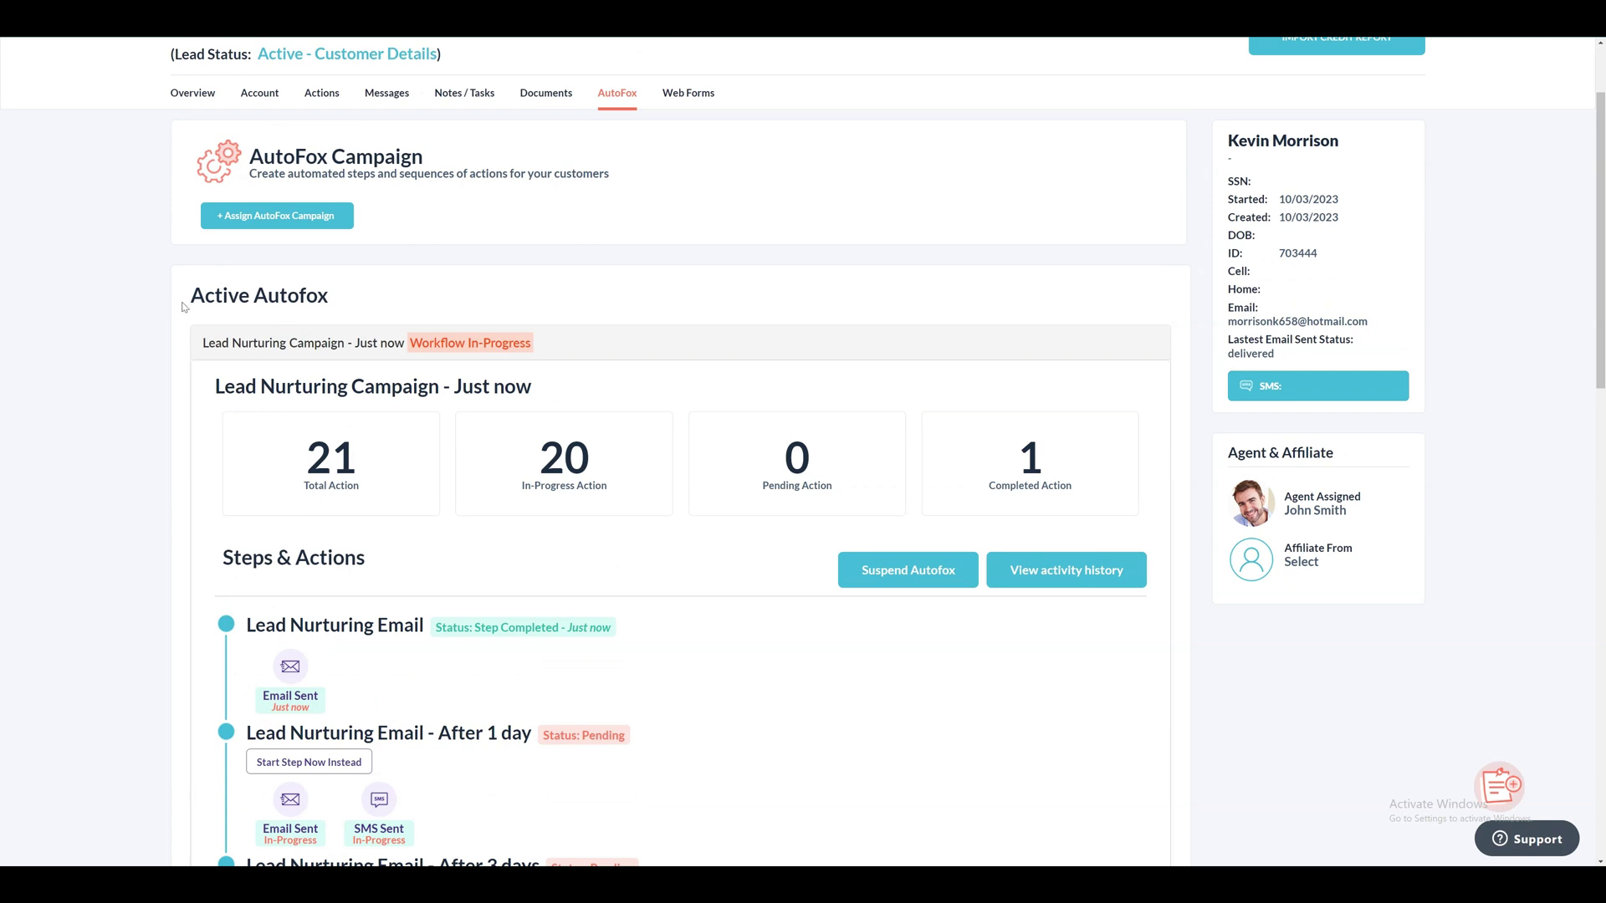
pyautogui.moveTo(192, 298); pyautogui.dragTo(341, 301)
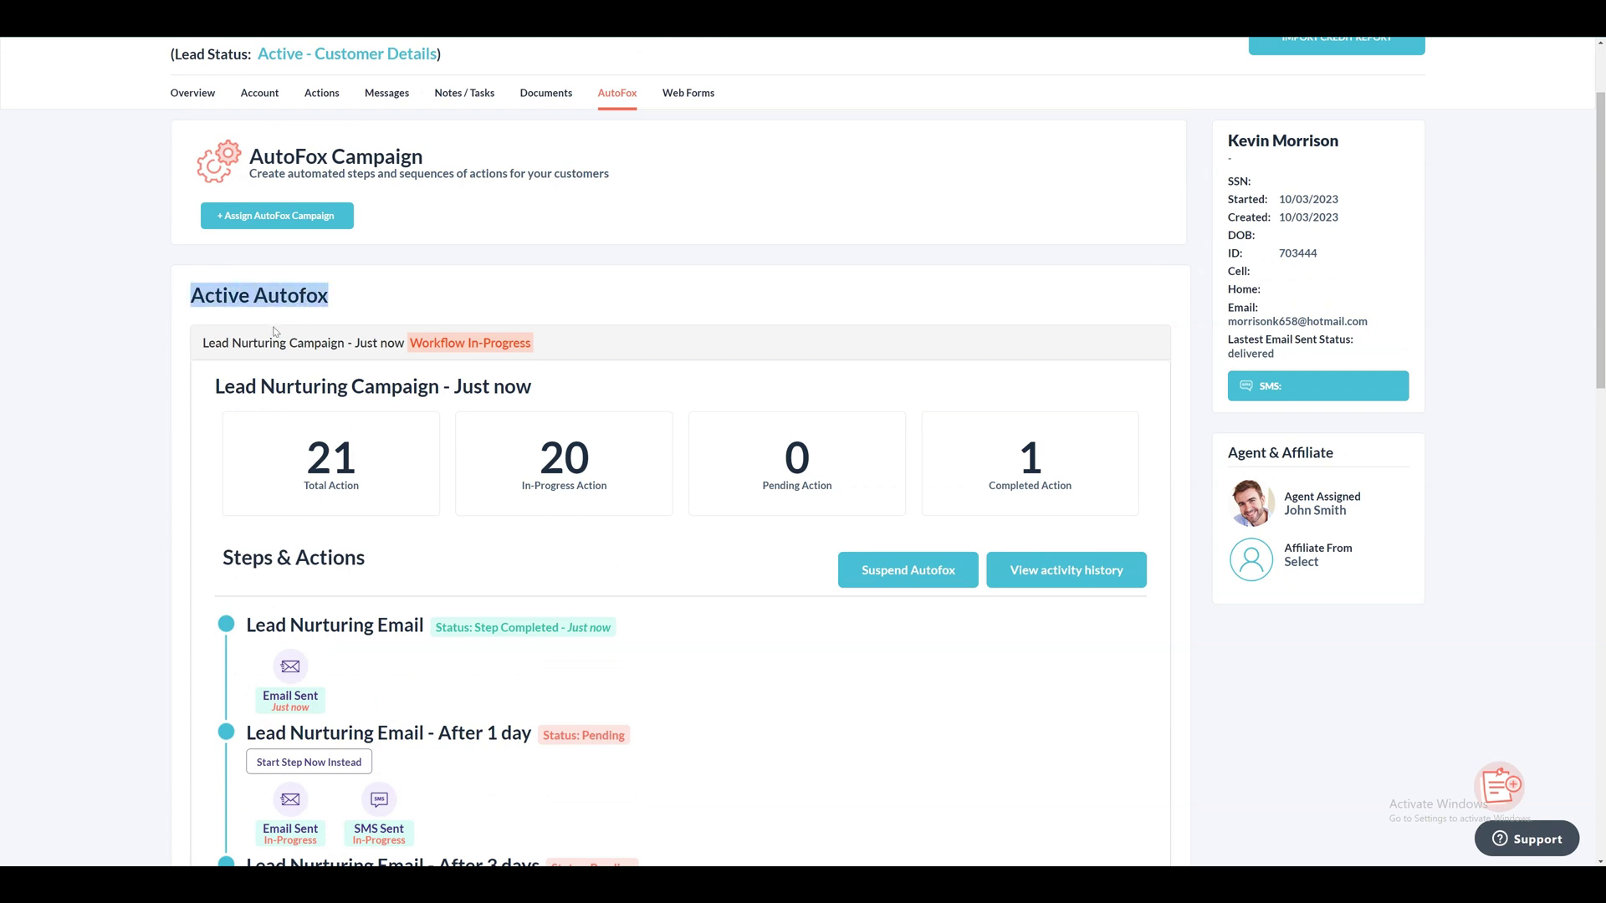
pyautogui.moveTo(201, 347); pyautogui.dragTo(401, 348)
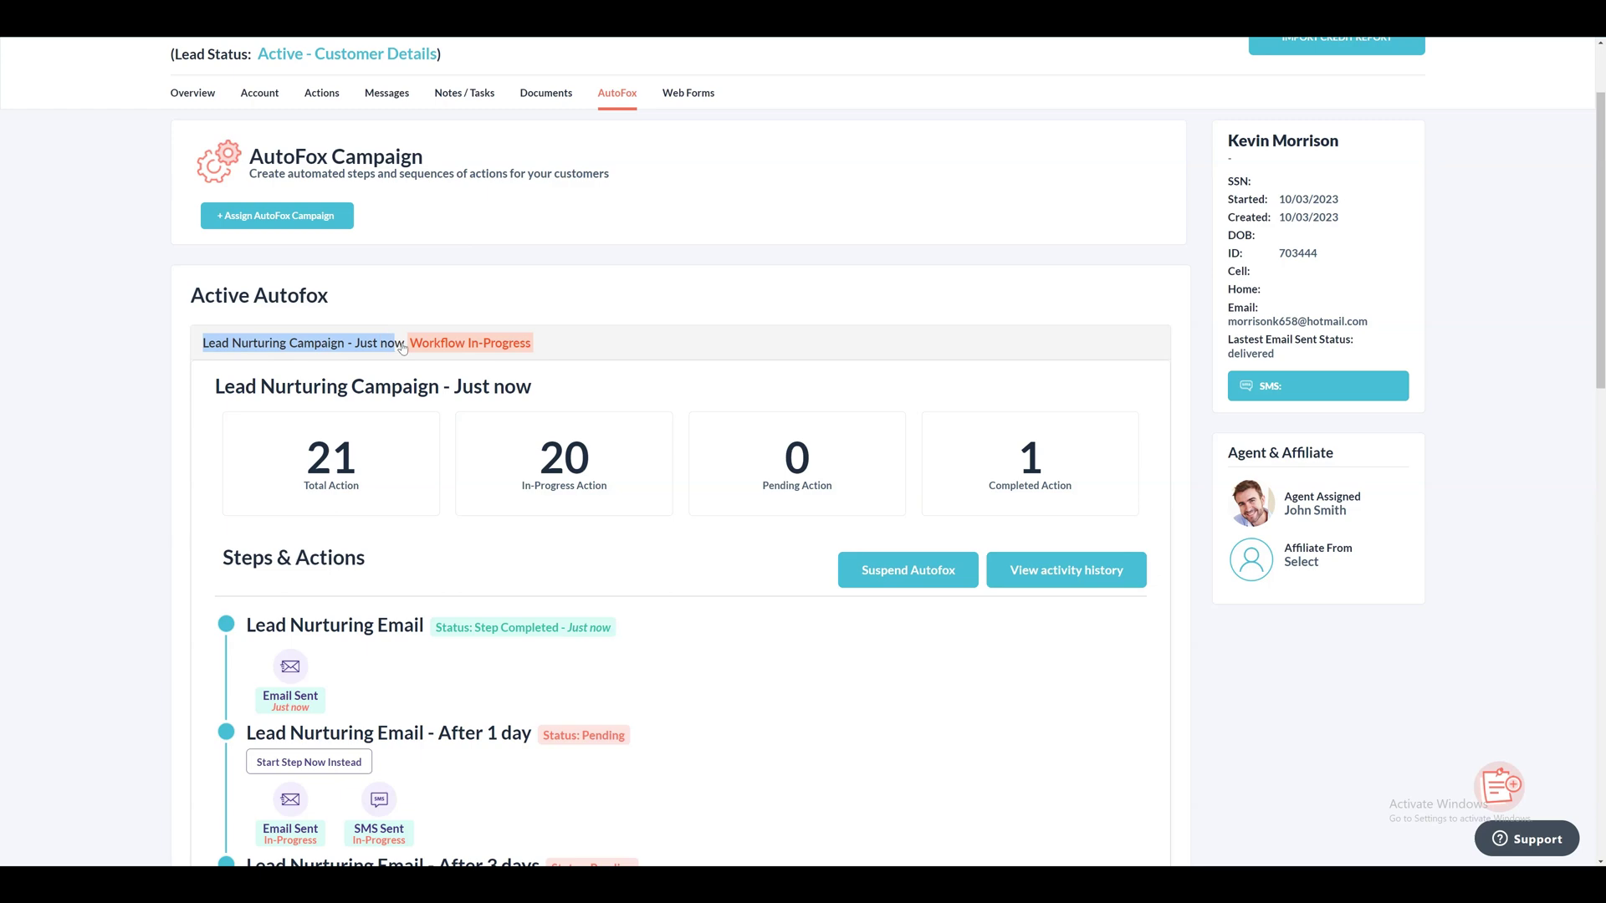
pyautogui.click(558, 340)
# Review the campaign's 21 total actions and 1 completed, then scroll through its steps
pyautogui.scroll(-2, 560, 343)
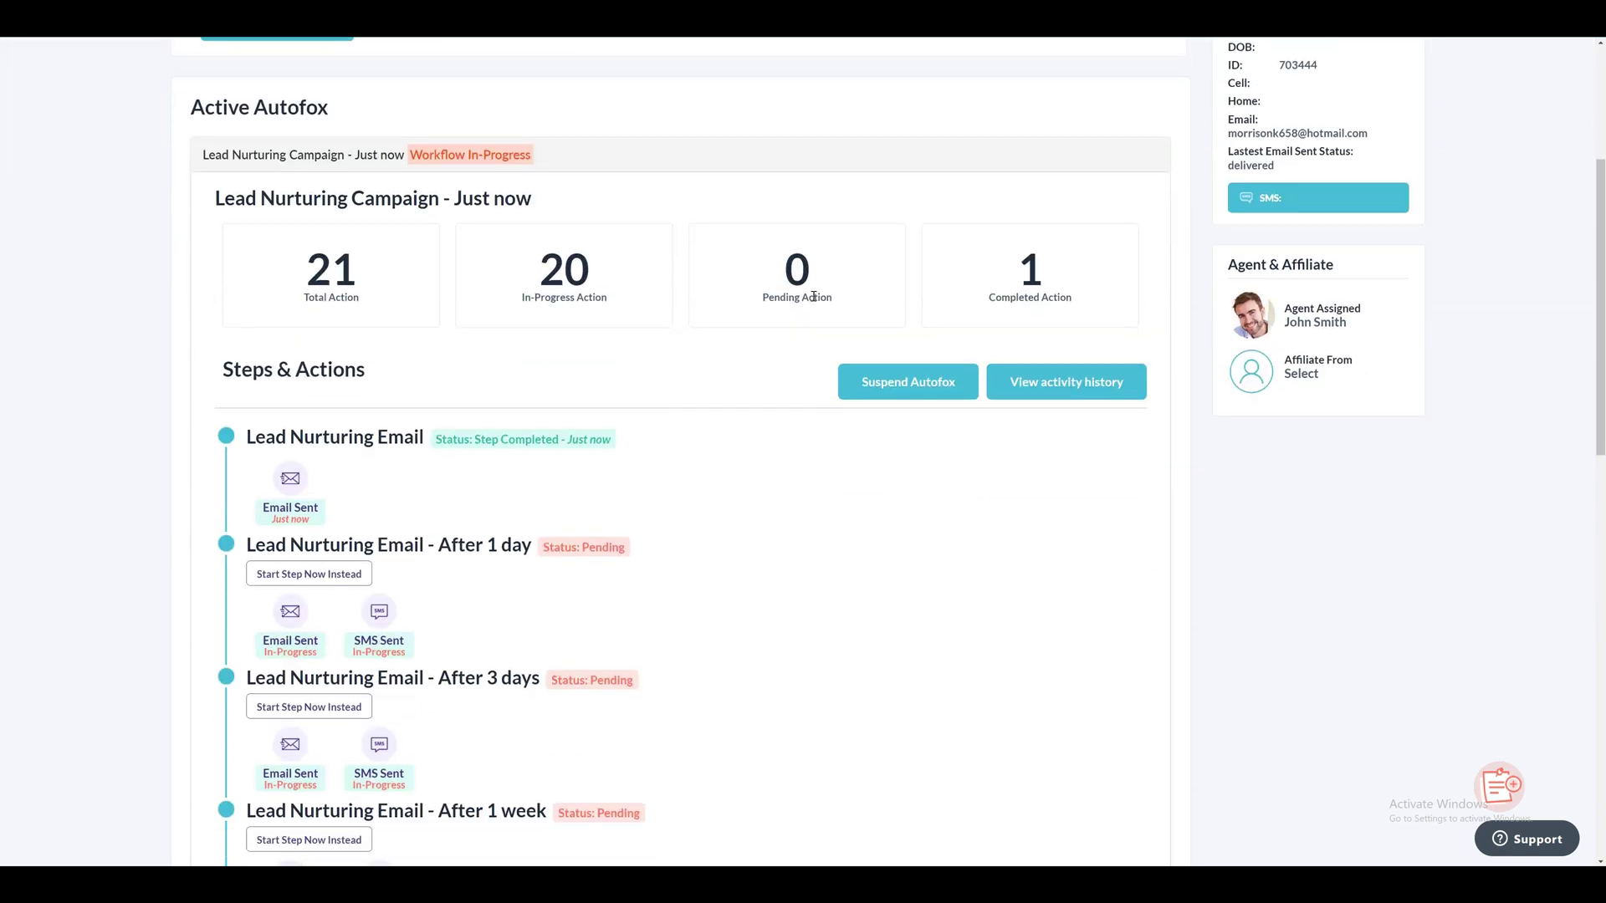
pyautogui.moveTo(1001, 288); pyautogui.dragTo(1065, 286)
pyautogui.moveTo(299, 277); pyautogui.dragTo(407, 279)
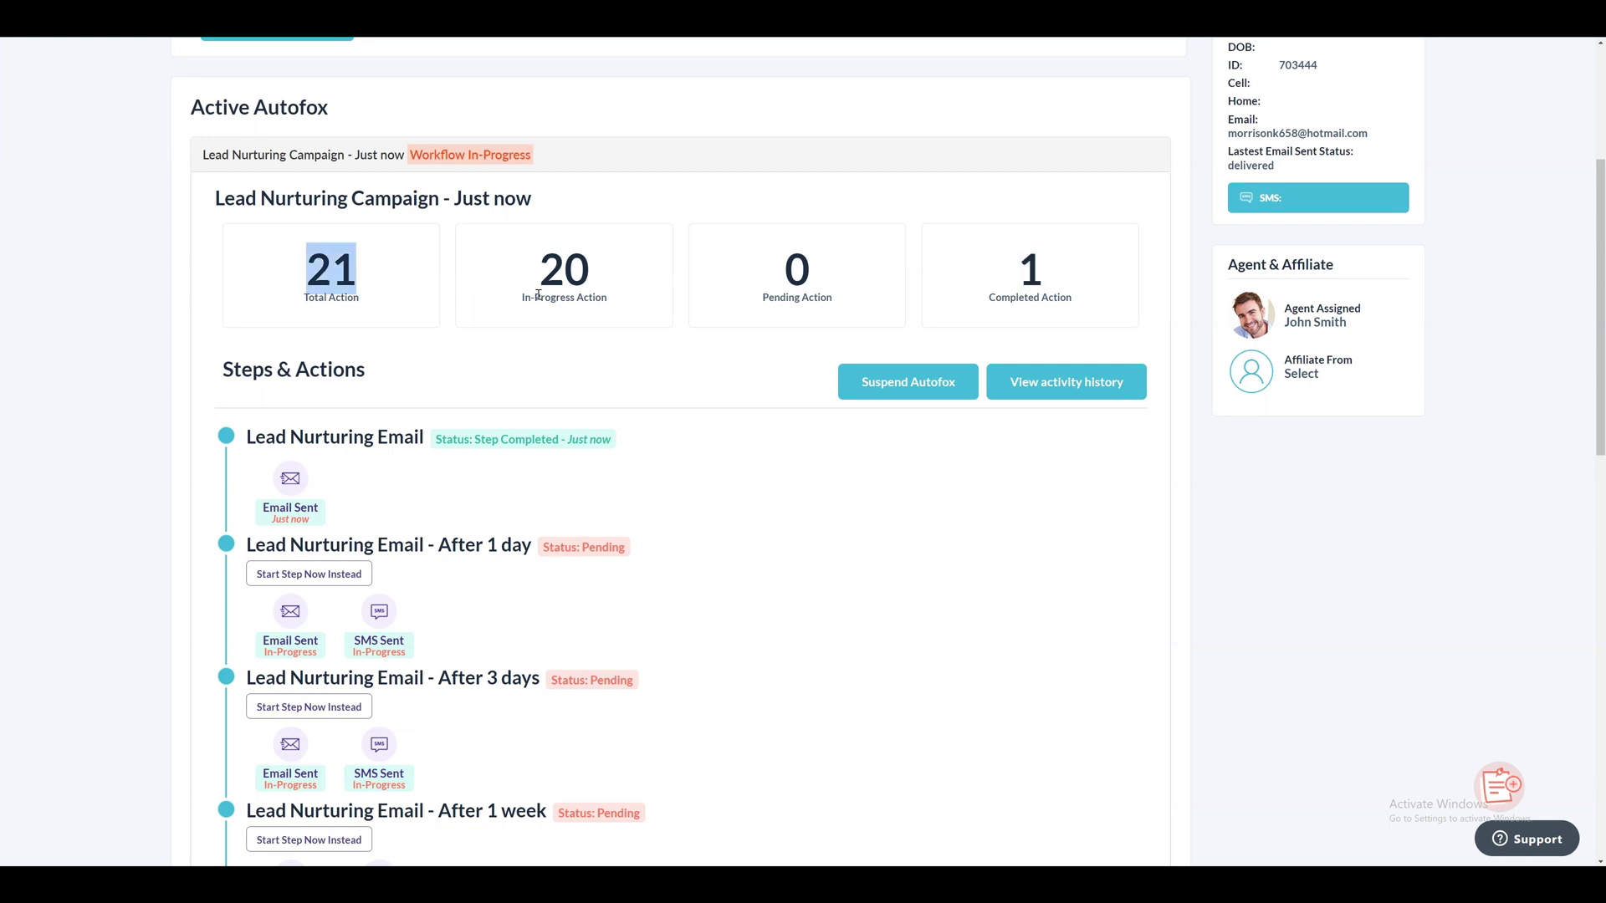
pyautogui.moveTo(538, 295); pyautogui.dragTo(654, 272)
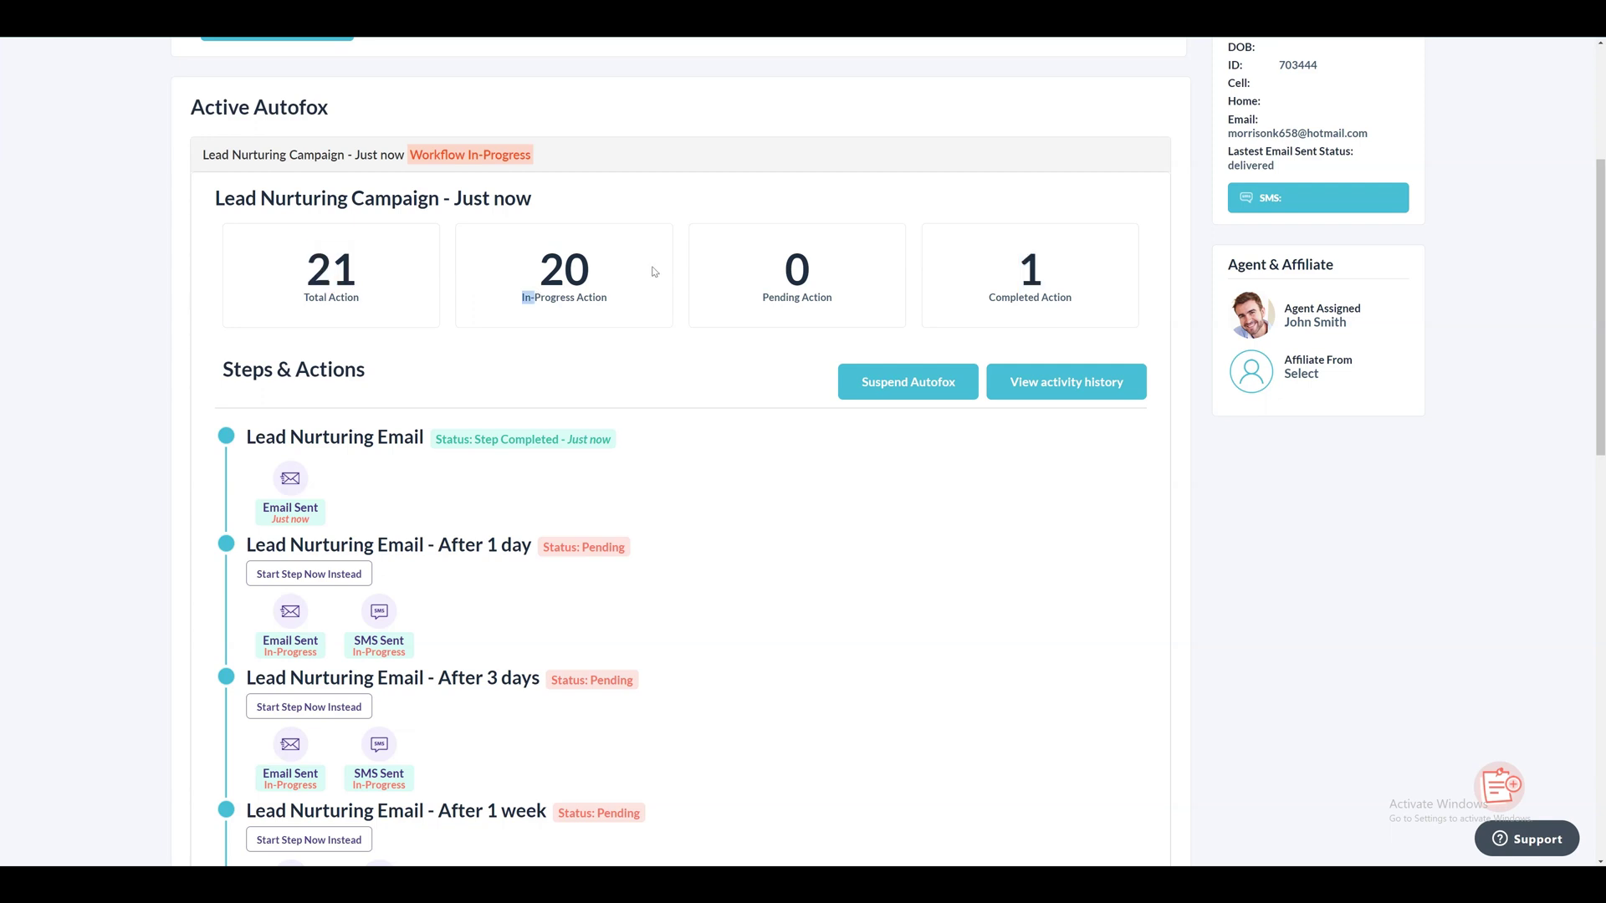
pyautogui.click(604, 309)
pyautogui.scroll(-2, 415, 358)
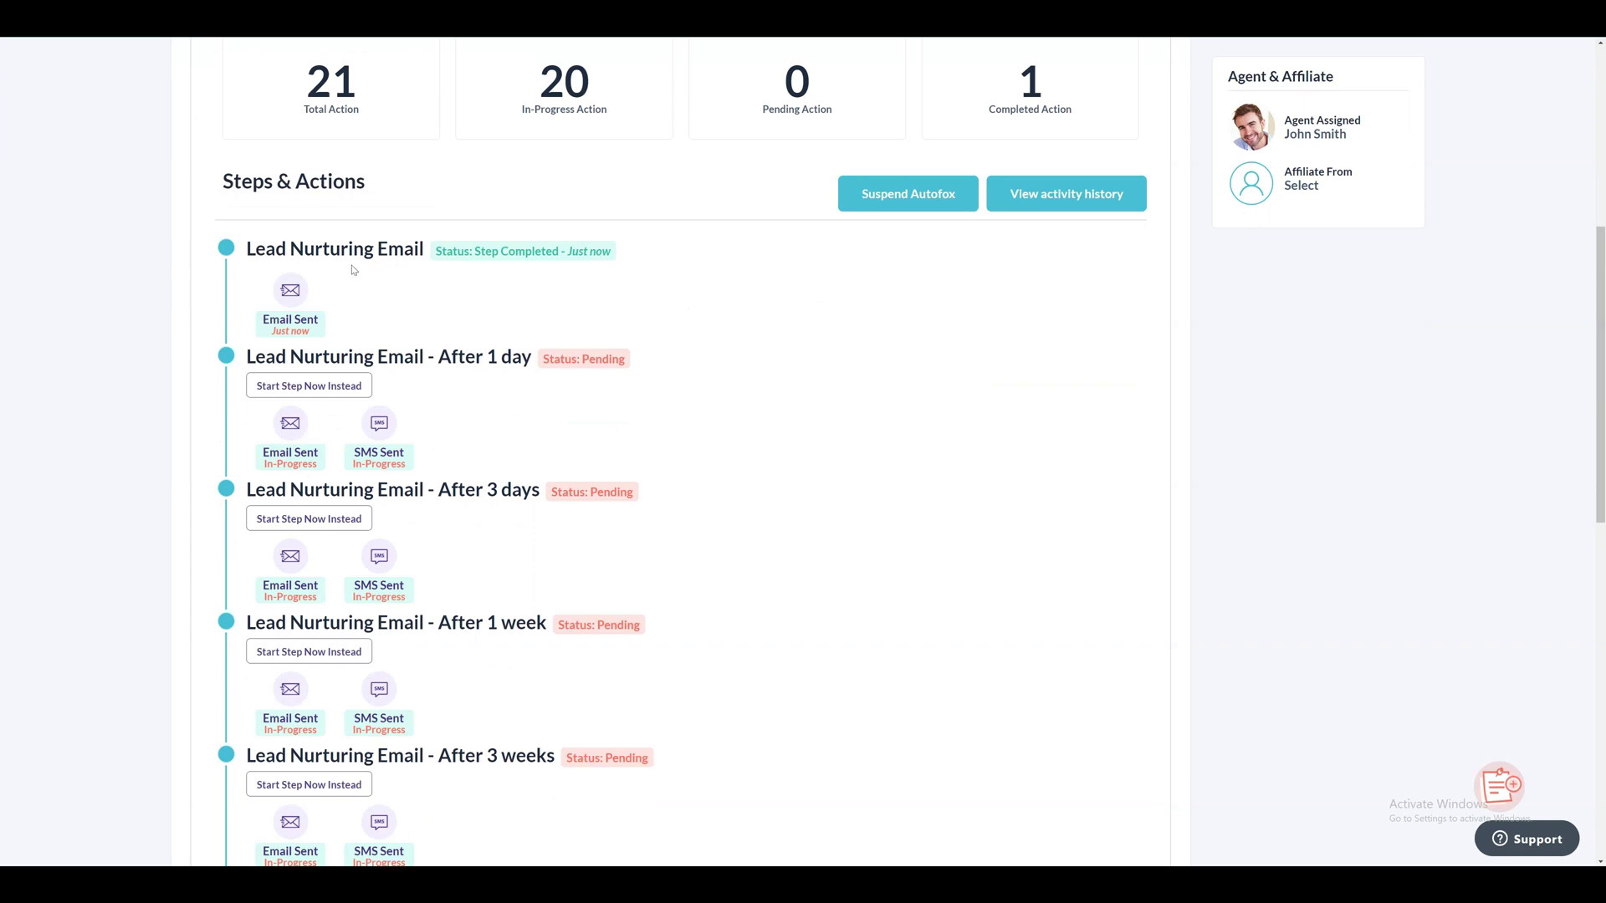
pyautogui.scroll(-4, 354, 268)
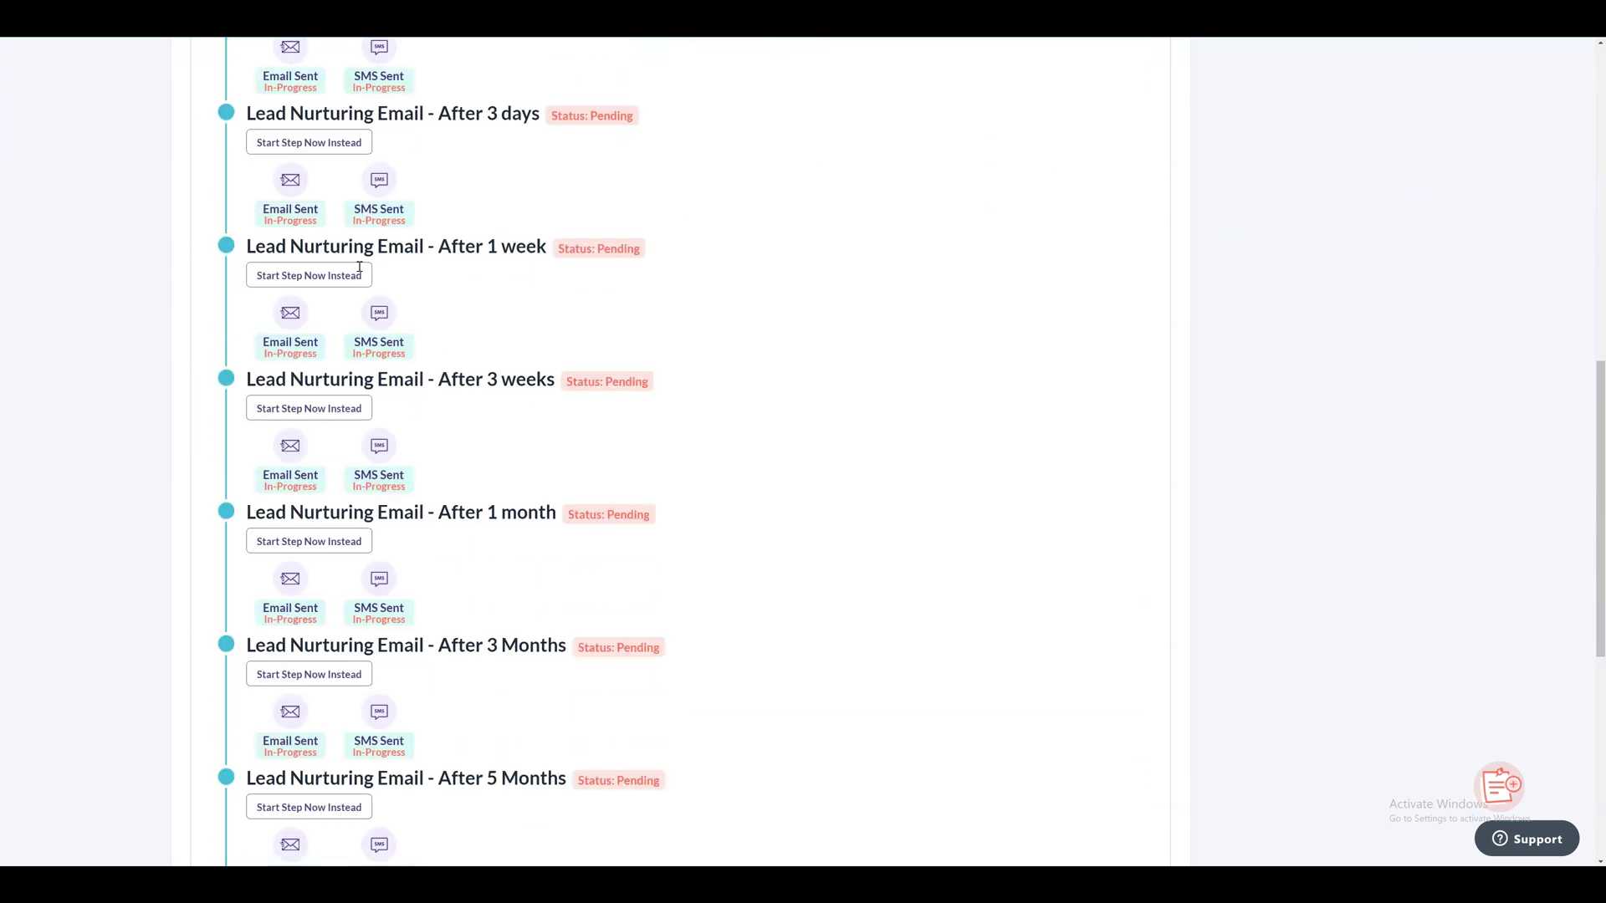
pyautogui.scroll(-5, 360, 268)
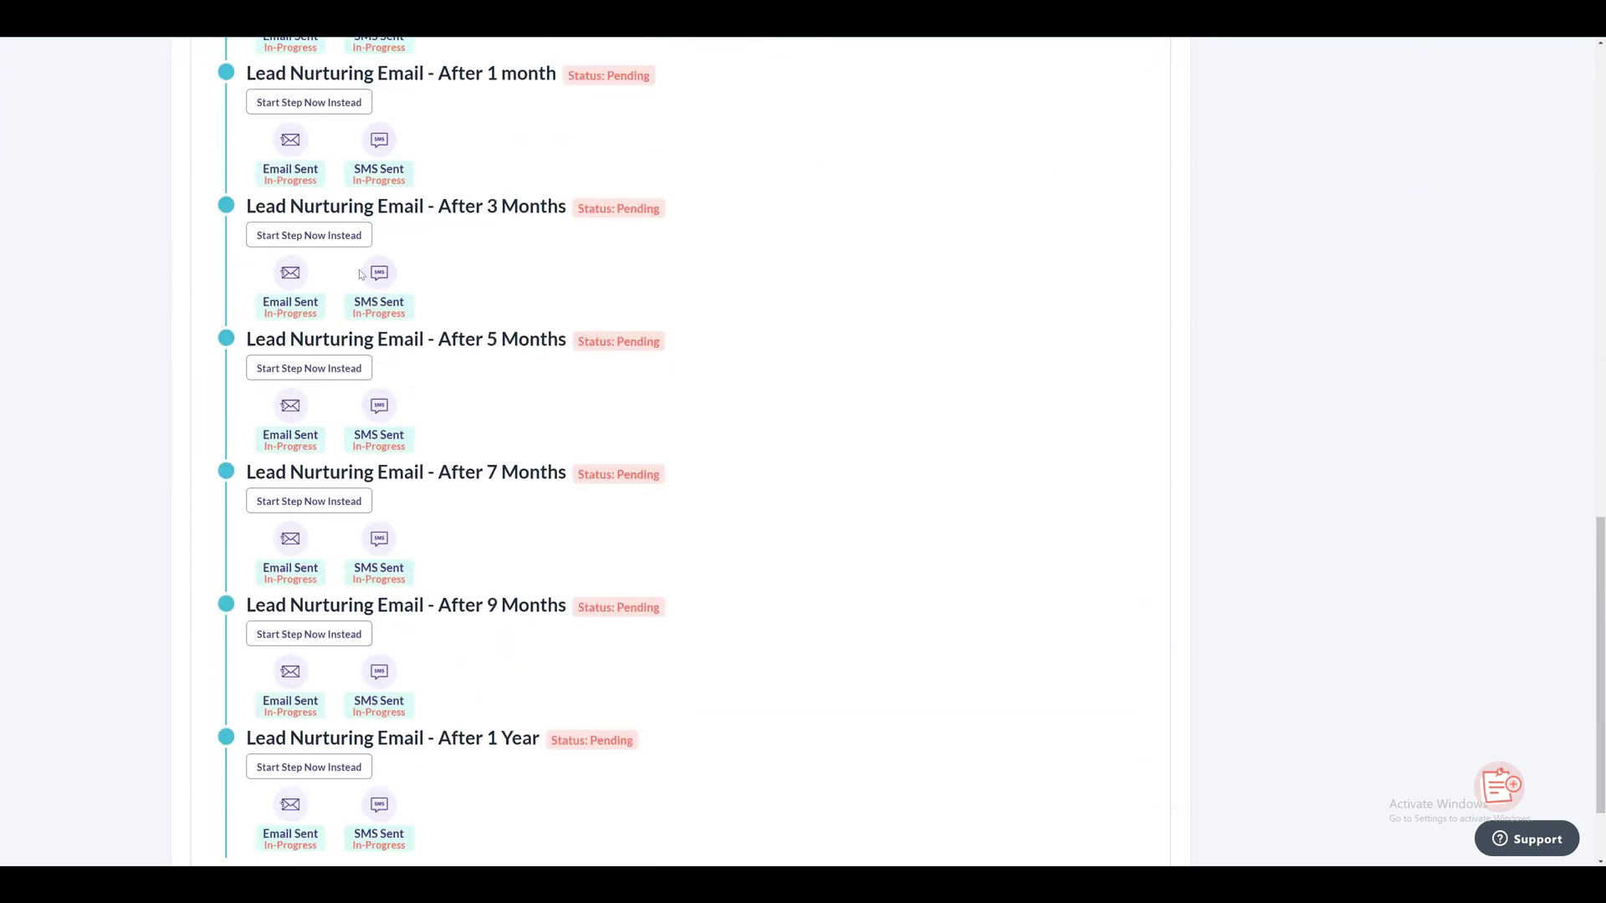
pyautogui.scroll(-2, 361, 274)
pyautogui.moveTo(437, 617); pyautogui.dragTo(554, 624)
pyautogui.scroll(16, 956, 550)
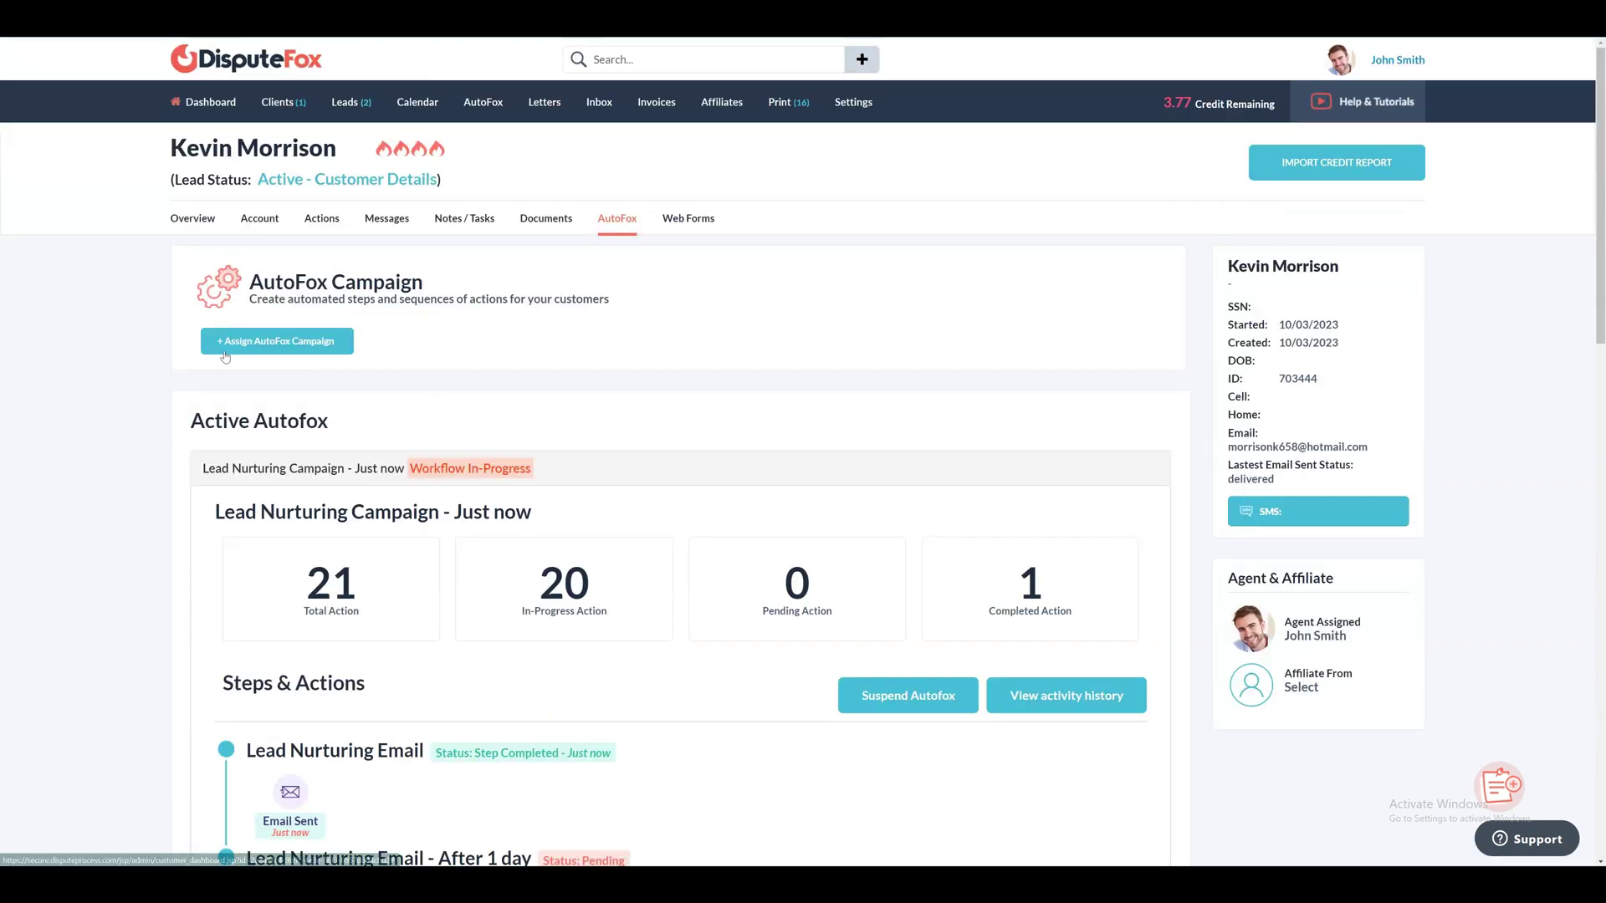
# Browse the assignable campaigns, select Lead Nurturing Campaign, then close without assigning it
pyautogui.click(255, 349)
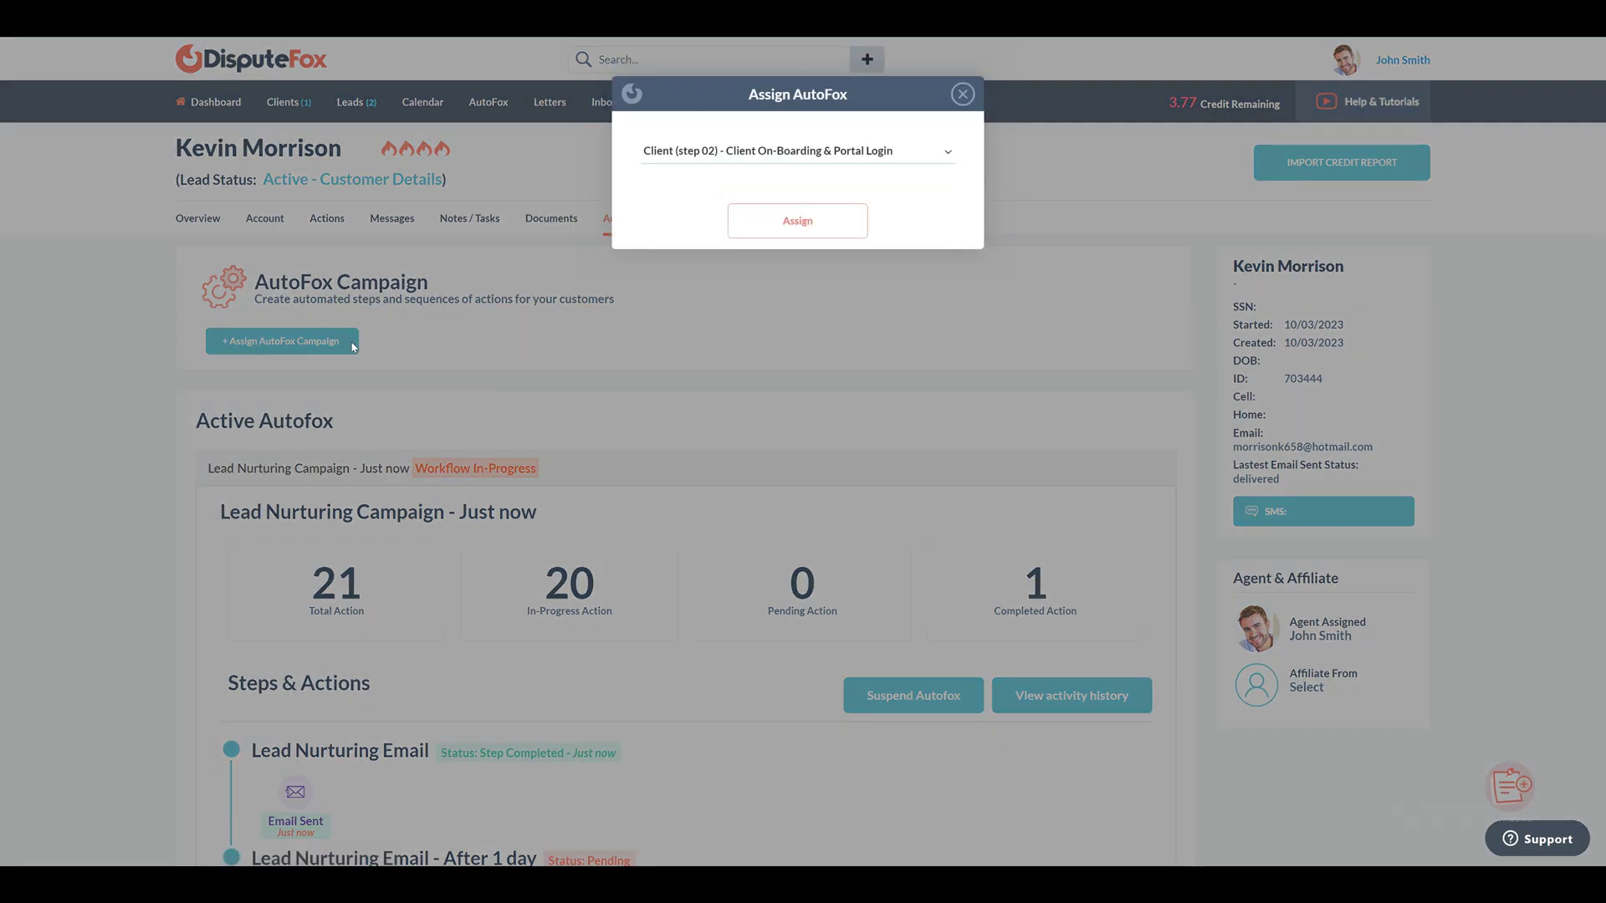
pyautogui.click(690, 152)
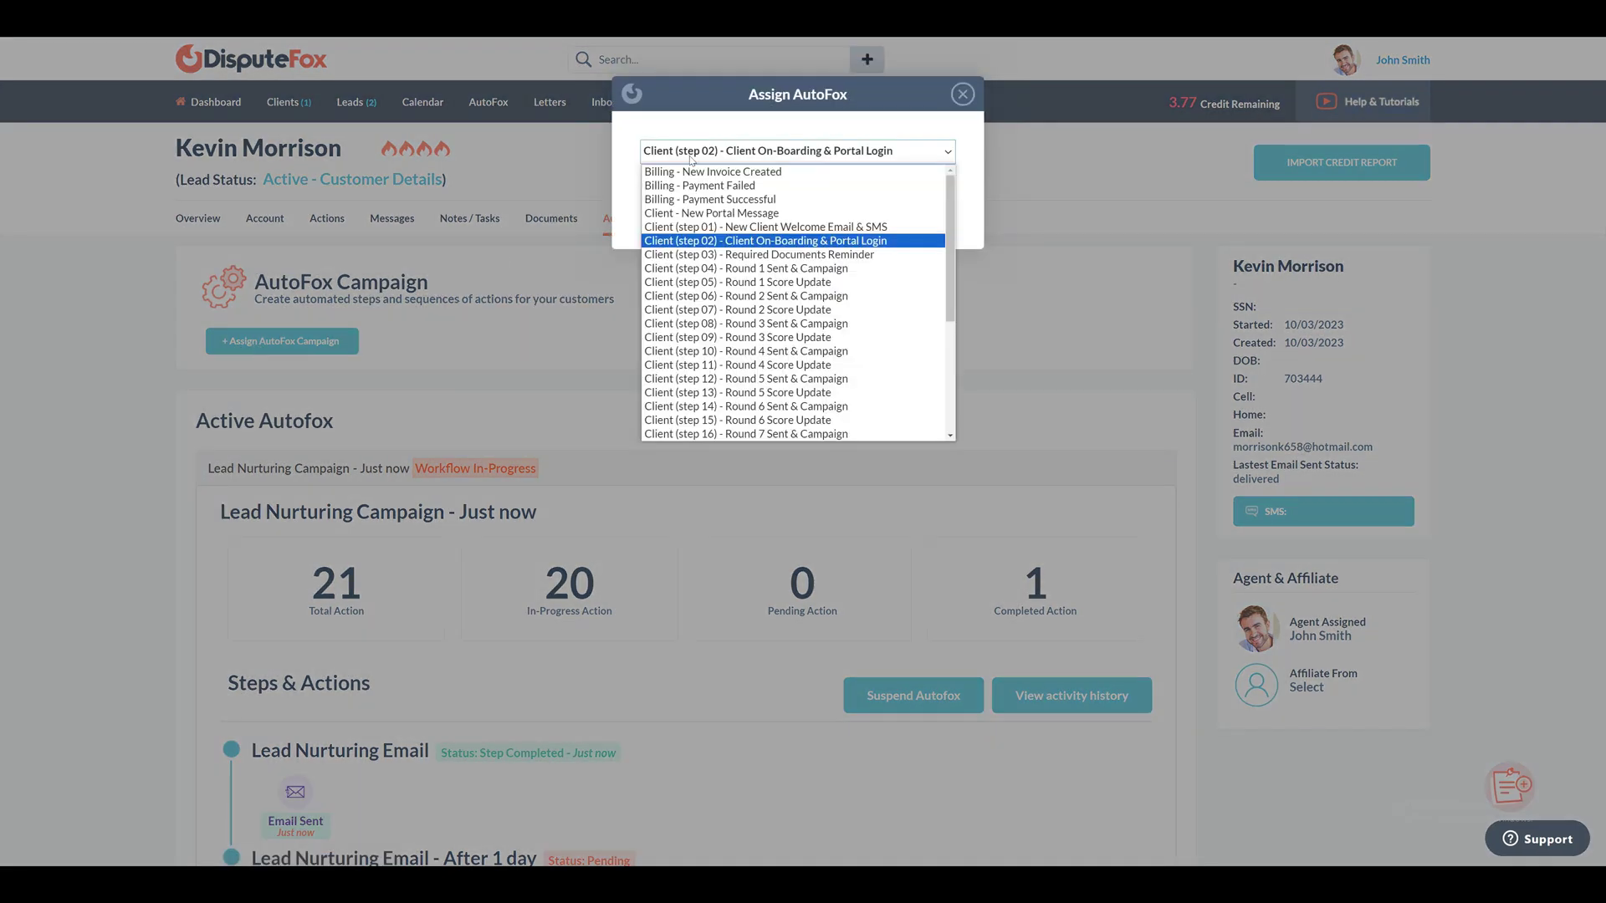
pyautogui.scroll(-3, 695, 379)
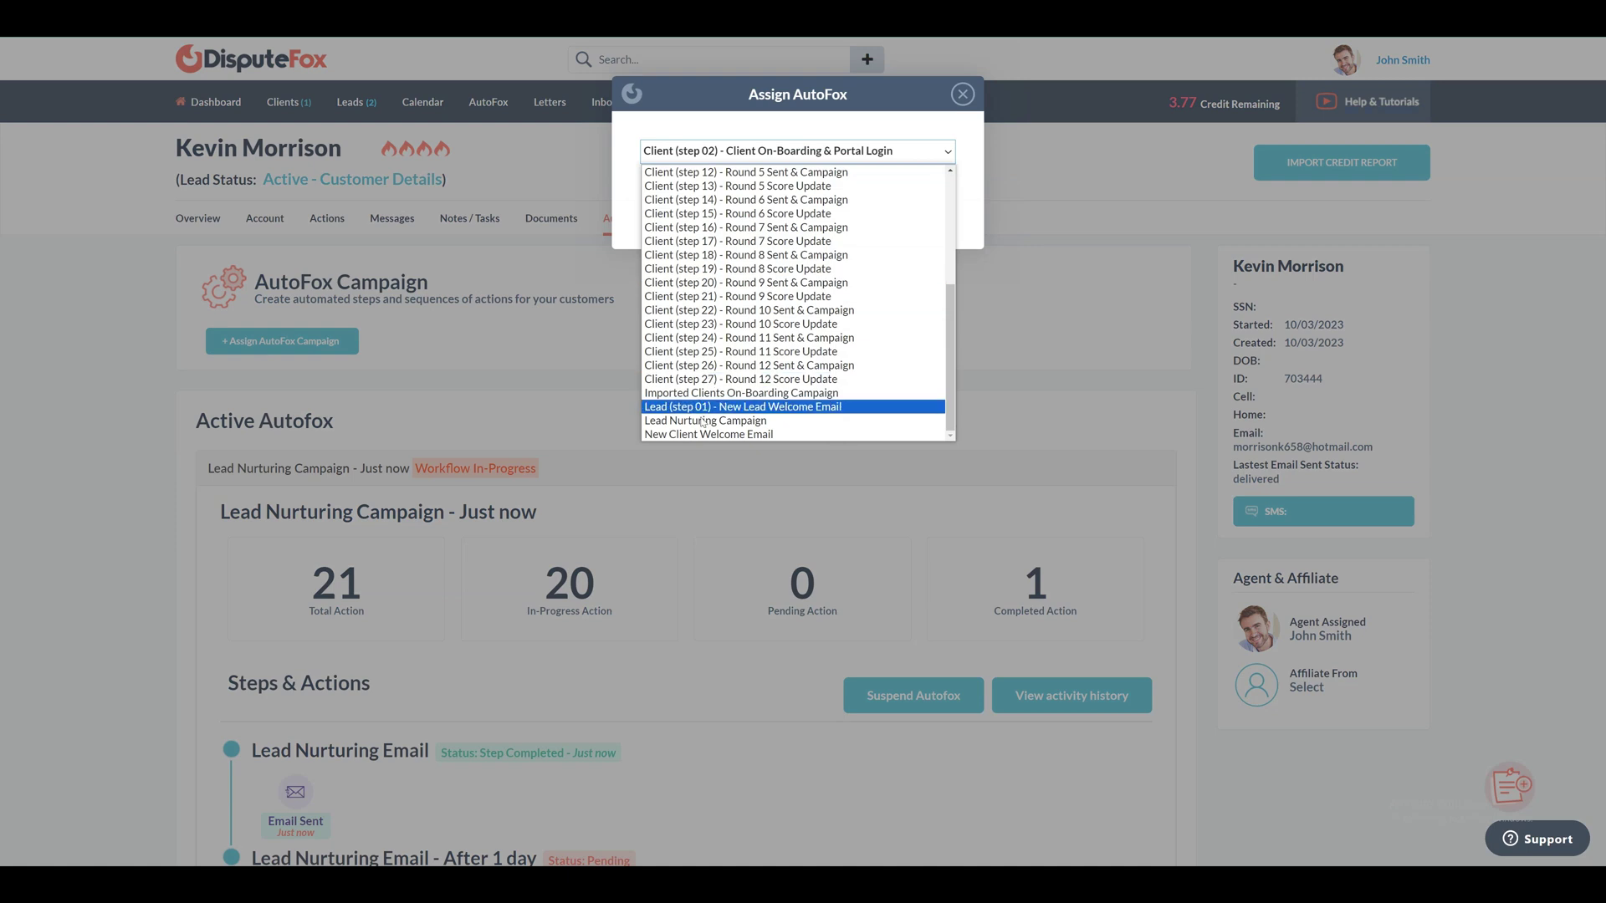
pyautogui.click(829, 421)
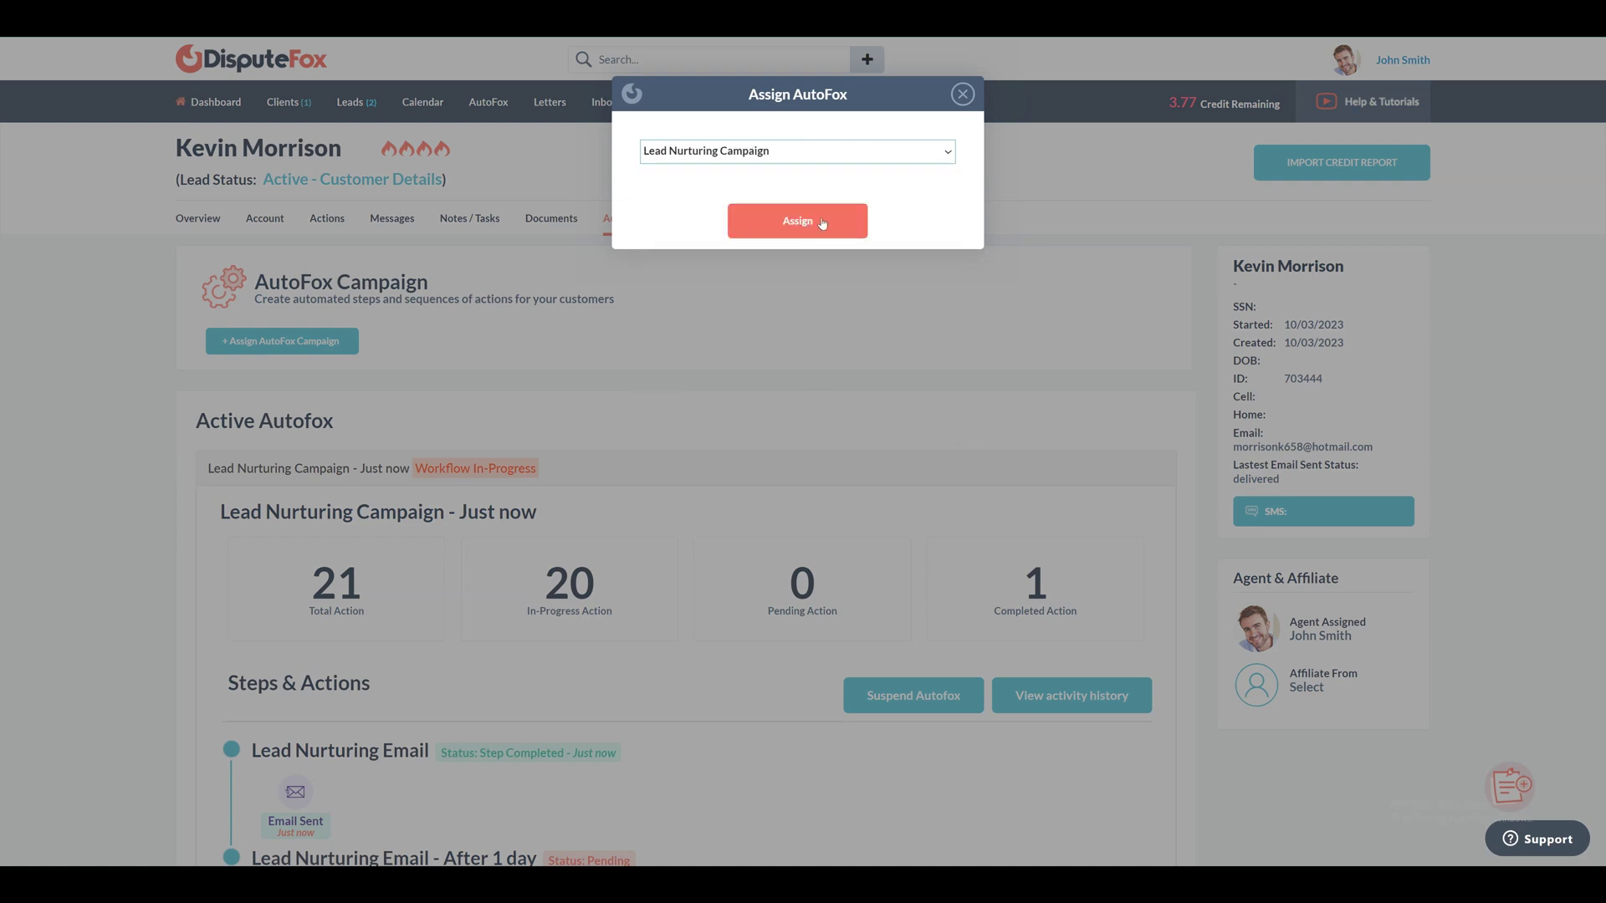
pyautogui.click(961, 94)
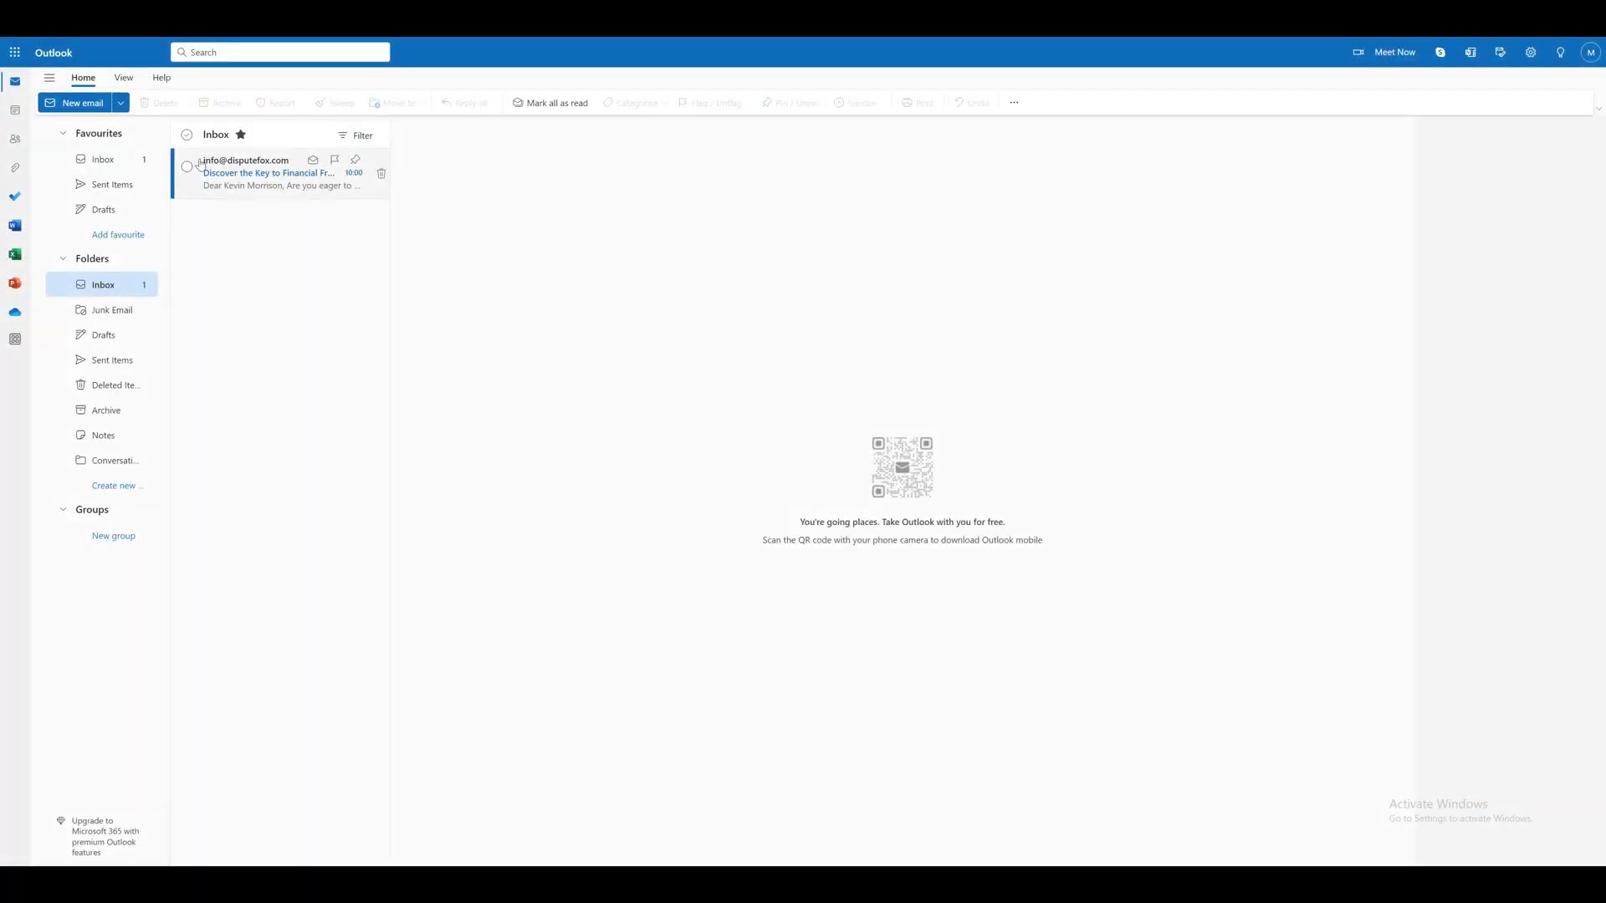
# Open the DisputeFox email and check its personalized greeting and Acme Credit Pros 2 signature
pyautogui.click(268, 175)
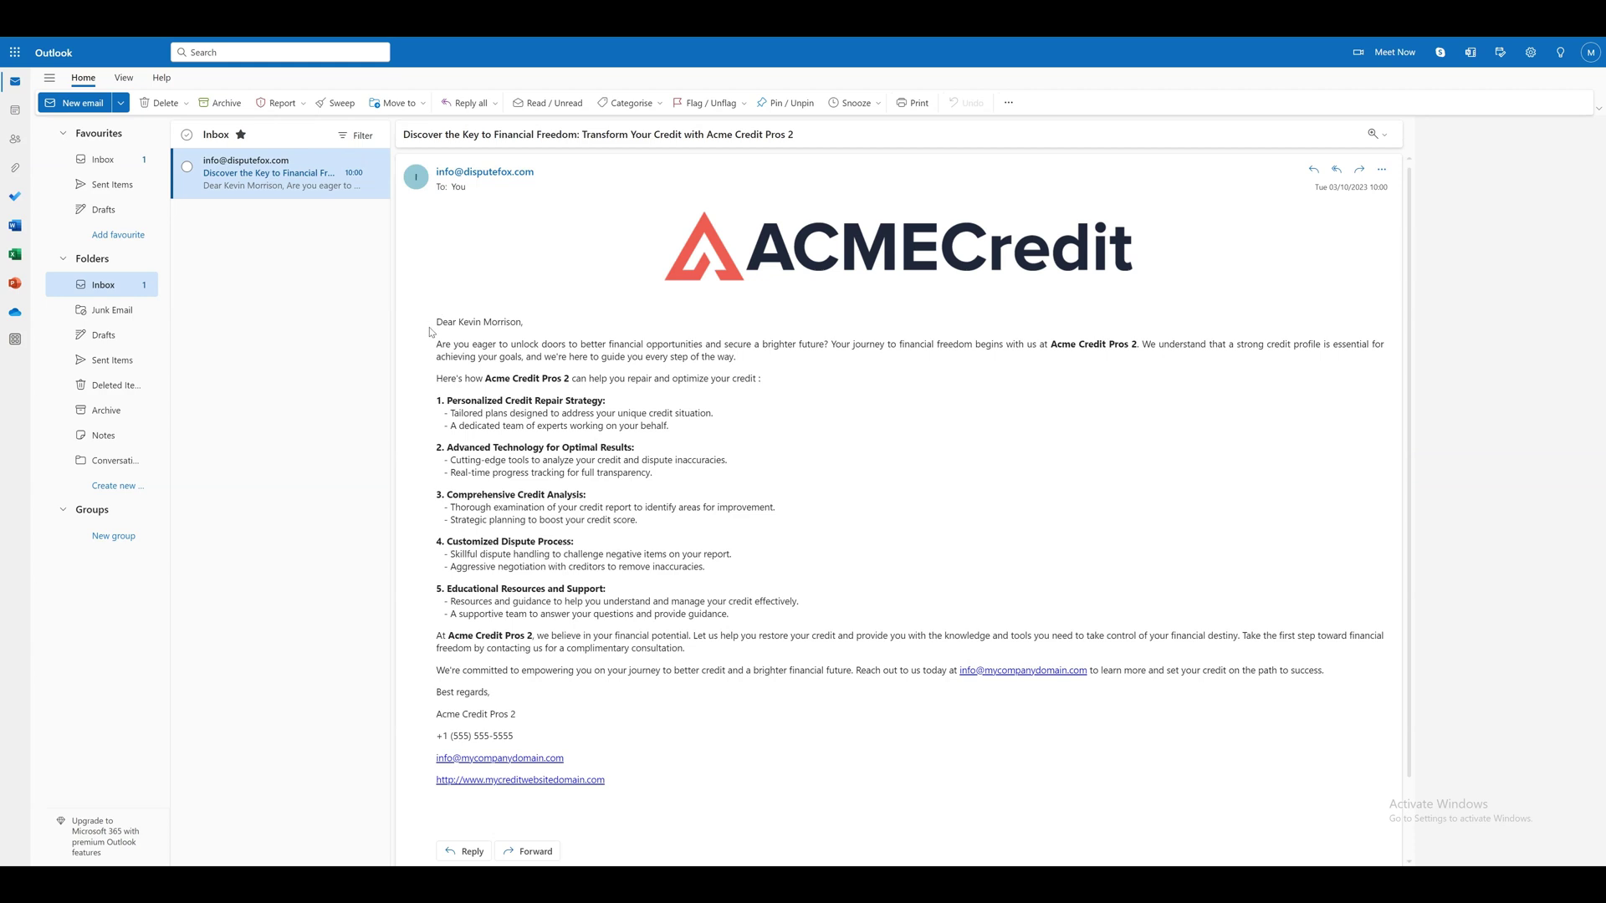
pyautogui.moveTo(437, 321); pyautogui.dragTo(538, 327)
pyautogui.click(663, 266)
pyautogui.scroll(-1, 725, 383)
pyautogui.moveTo(448, 549); pyautogui.dragTo(533, 545)
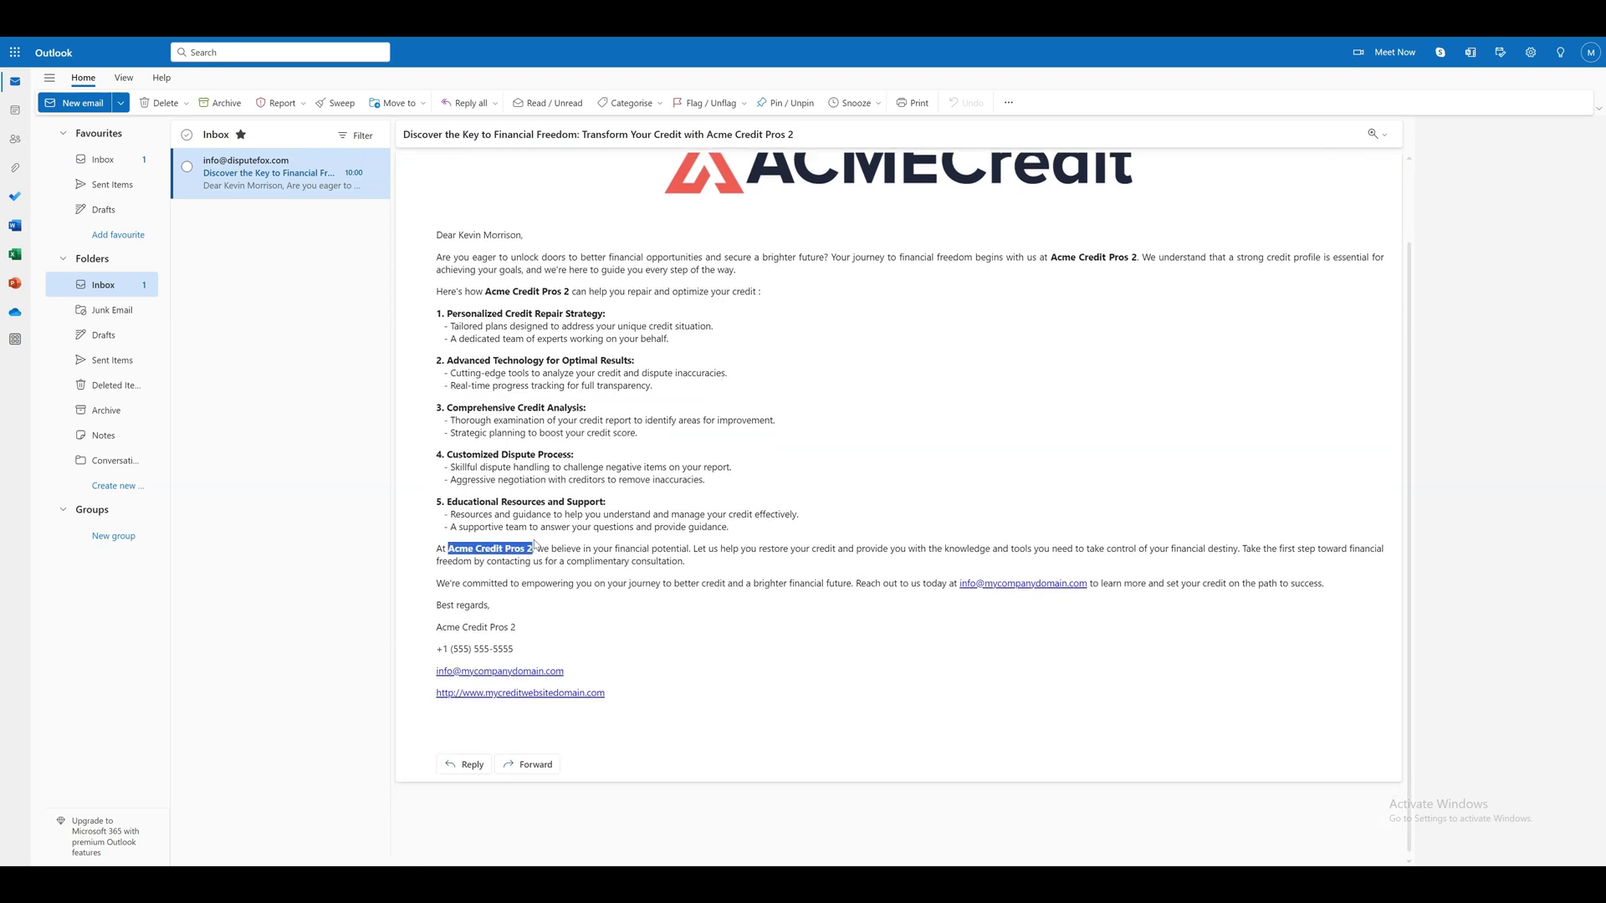
pyautogui.click(753, 619)
pyautogui.scroll(1, 643, 650)
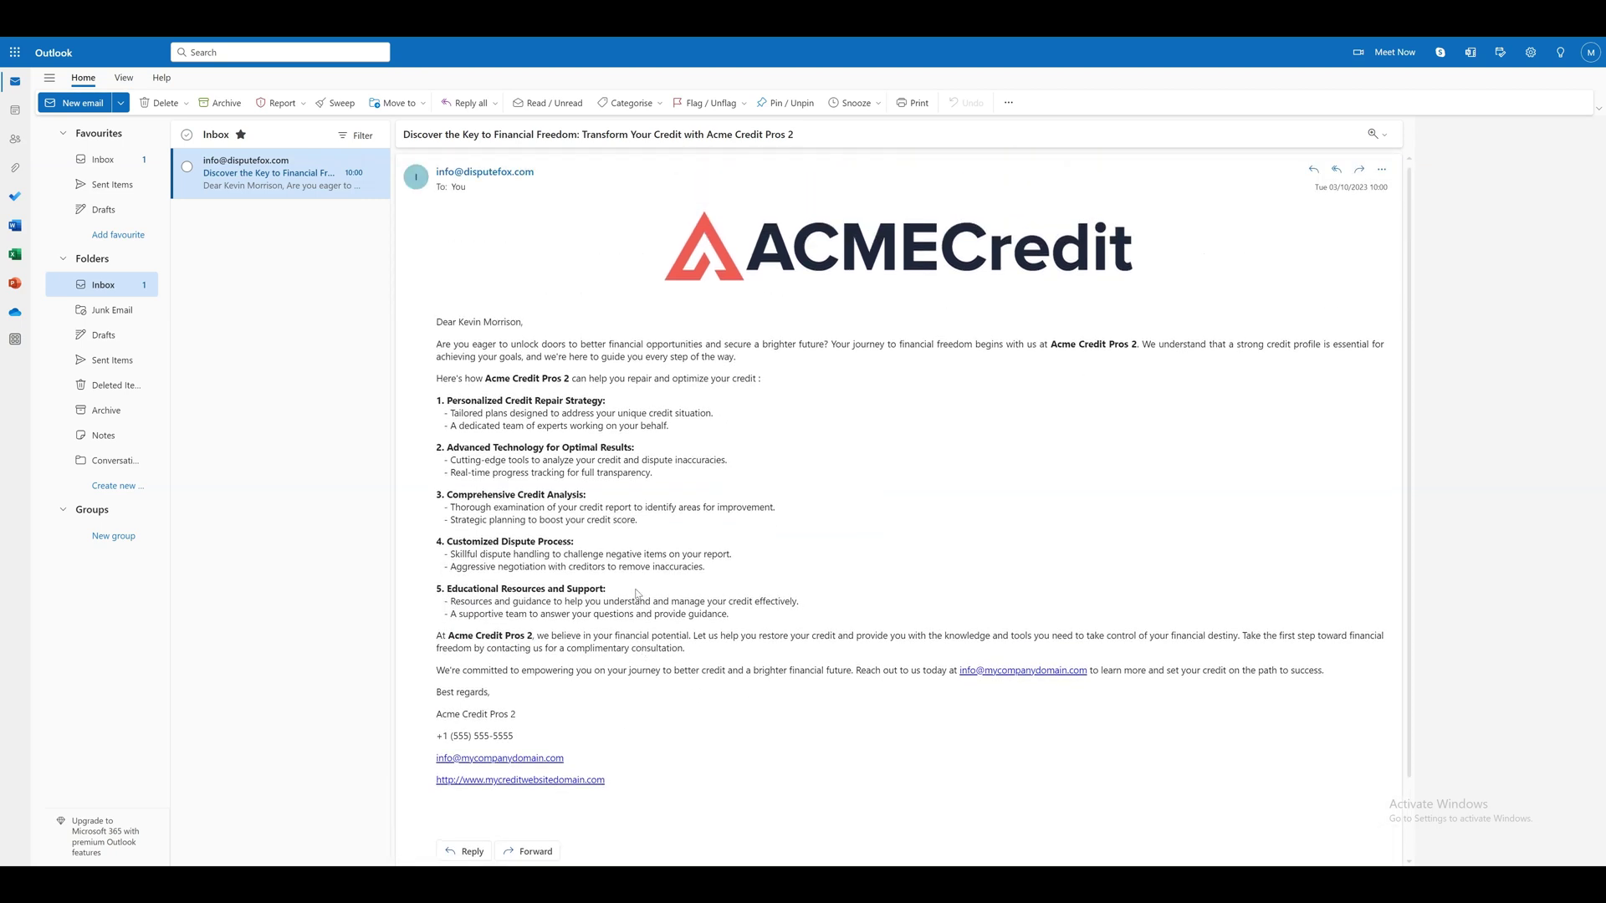